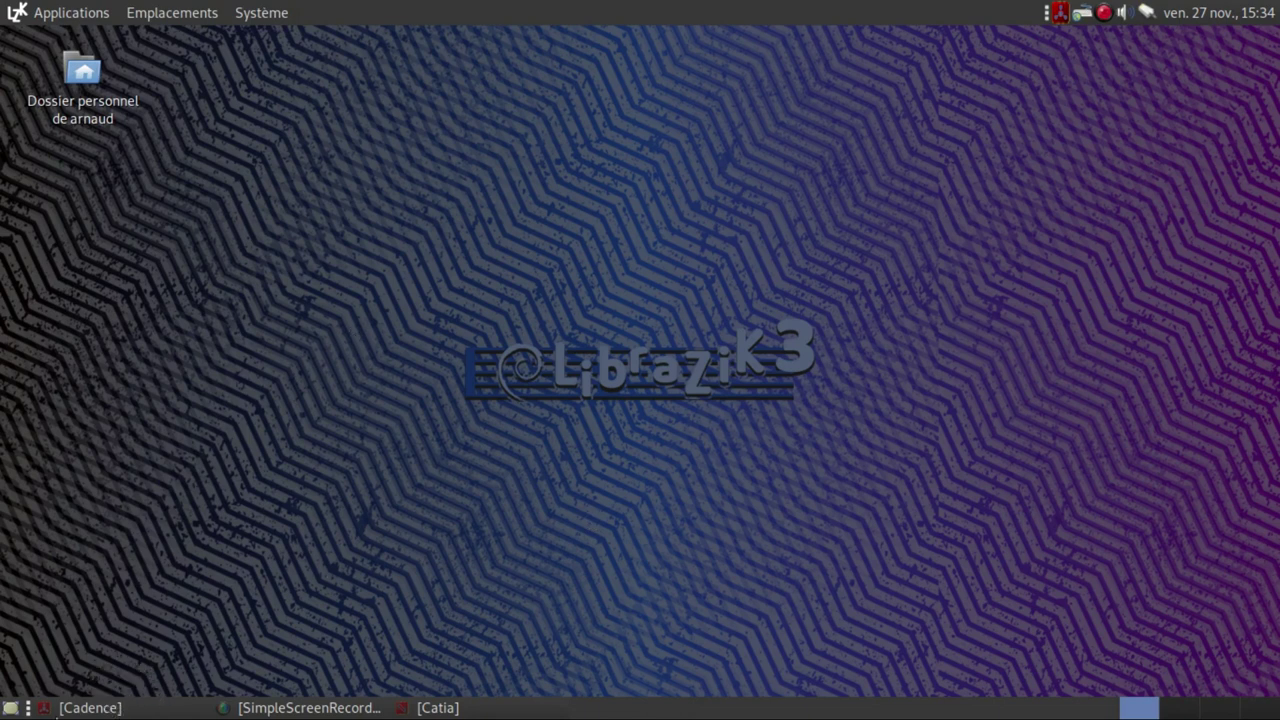
# Step: Open Cadence and check the JACK server status, buffer size and sample rate in its system overview
pyautogui.click(106, 711)
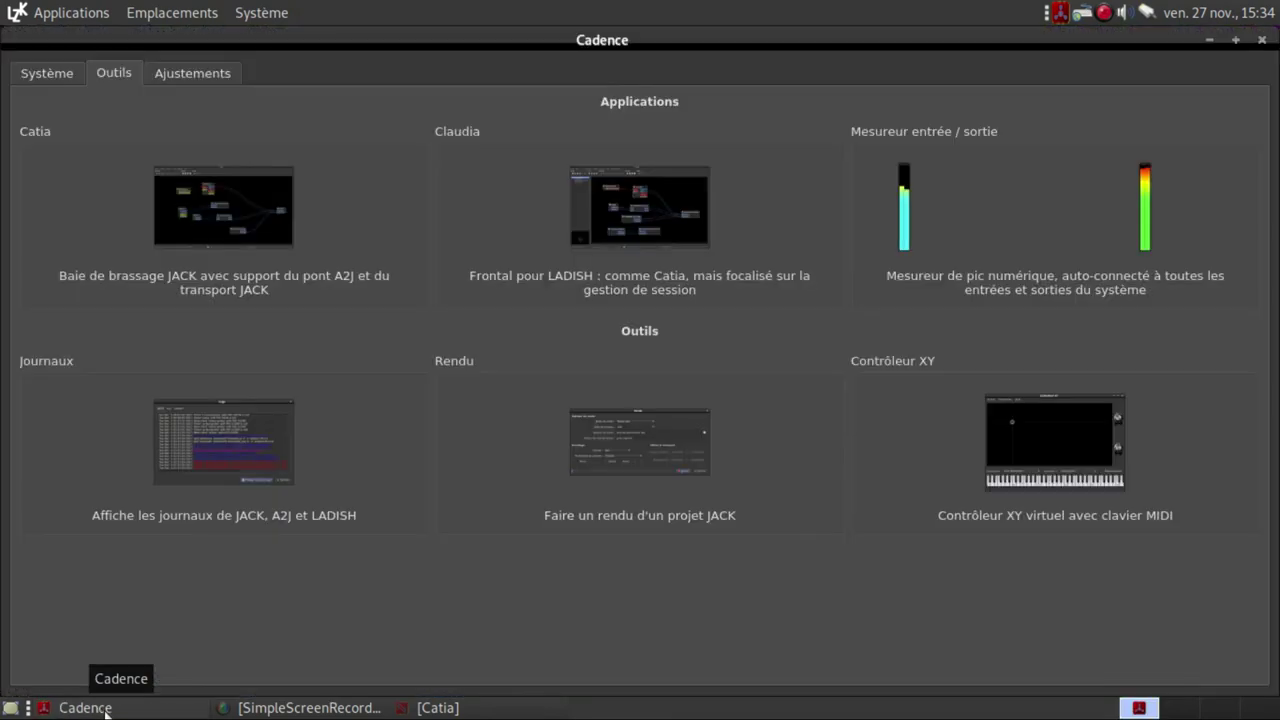
pyautogui.click(60, 14)
pyautogui.moveTo(105, 260)
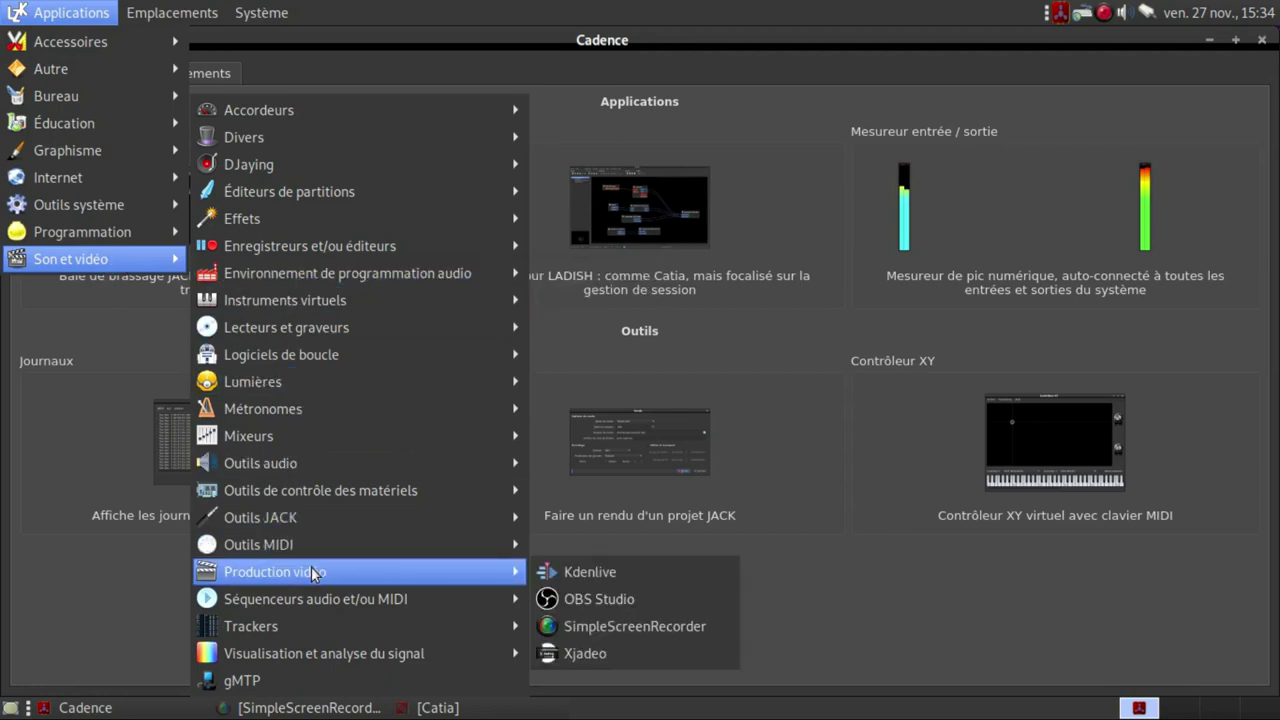
pyautogui.moveTo(318, 599)
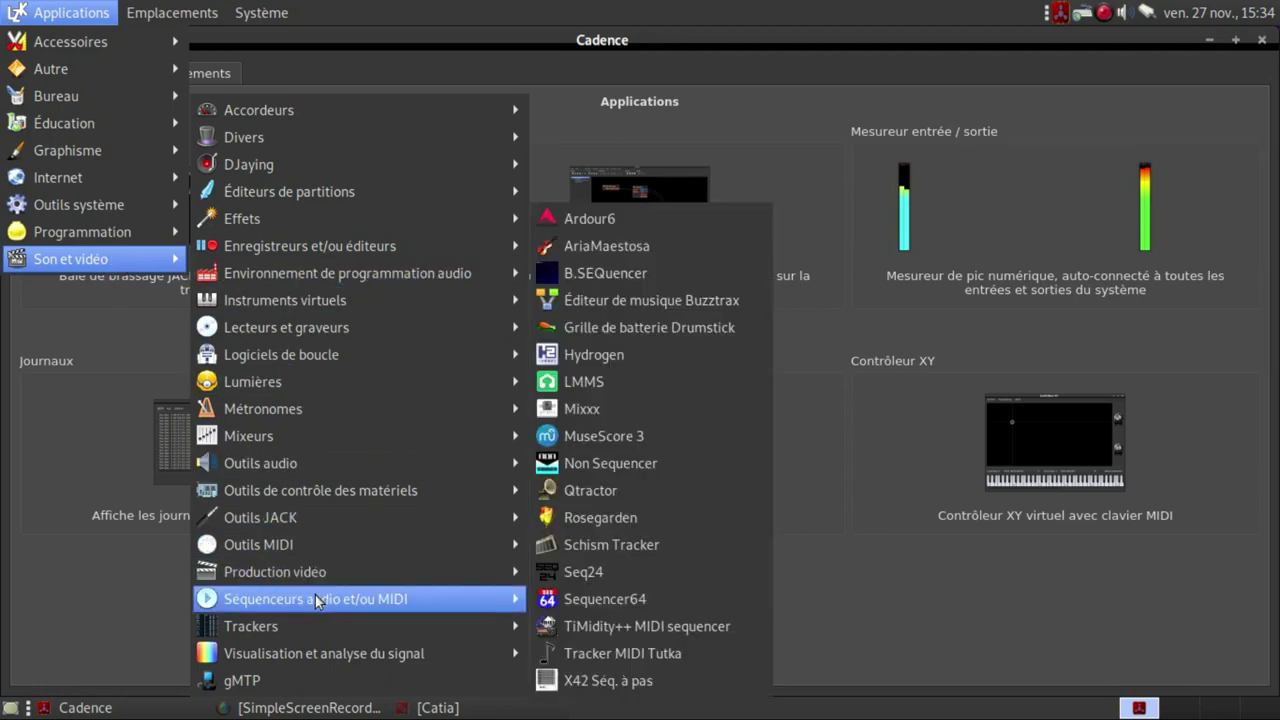
pyautogui.moveTo(308, 522)
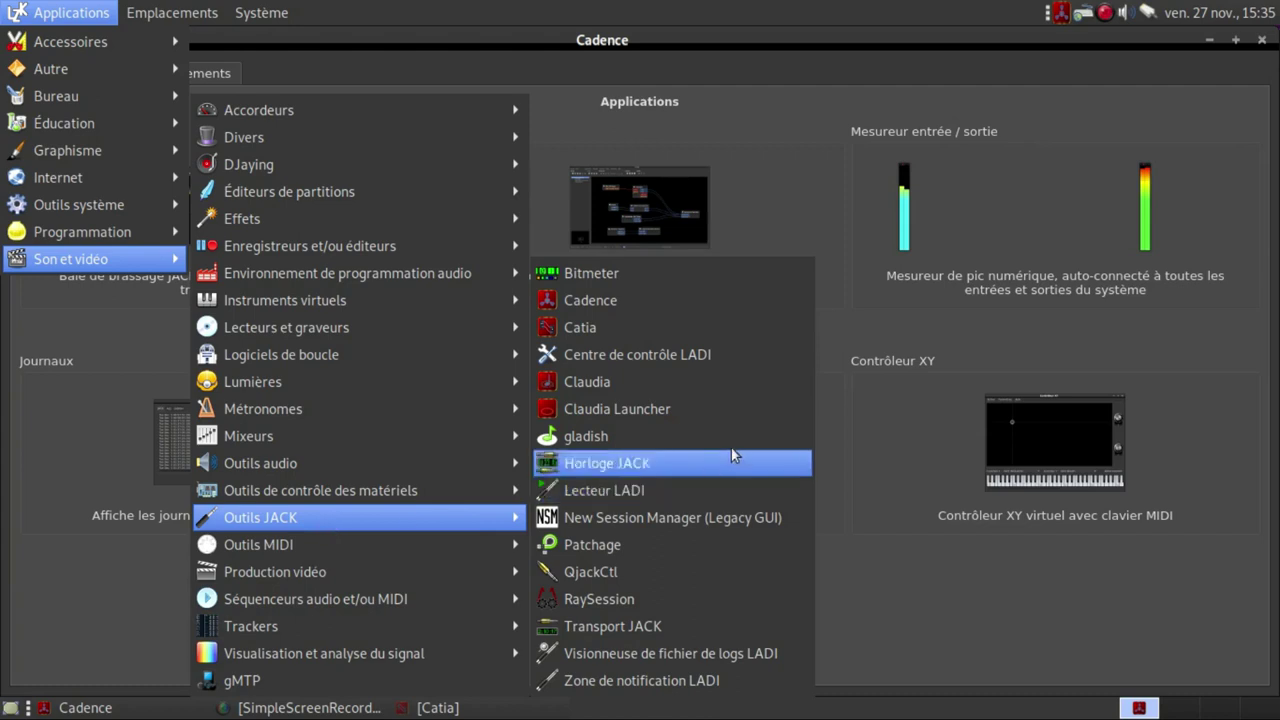
pyautogui.click(657, 302)
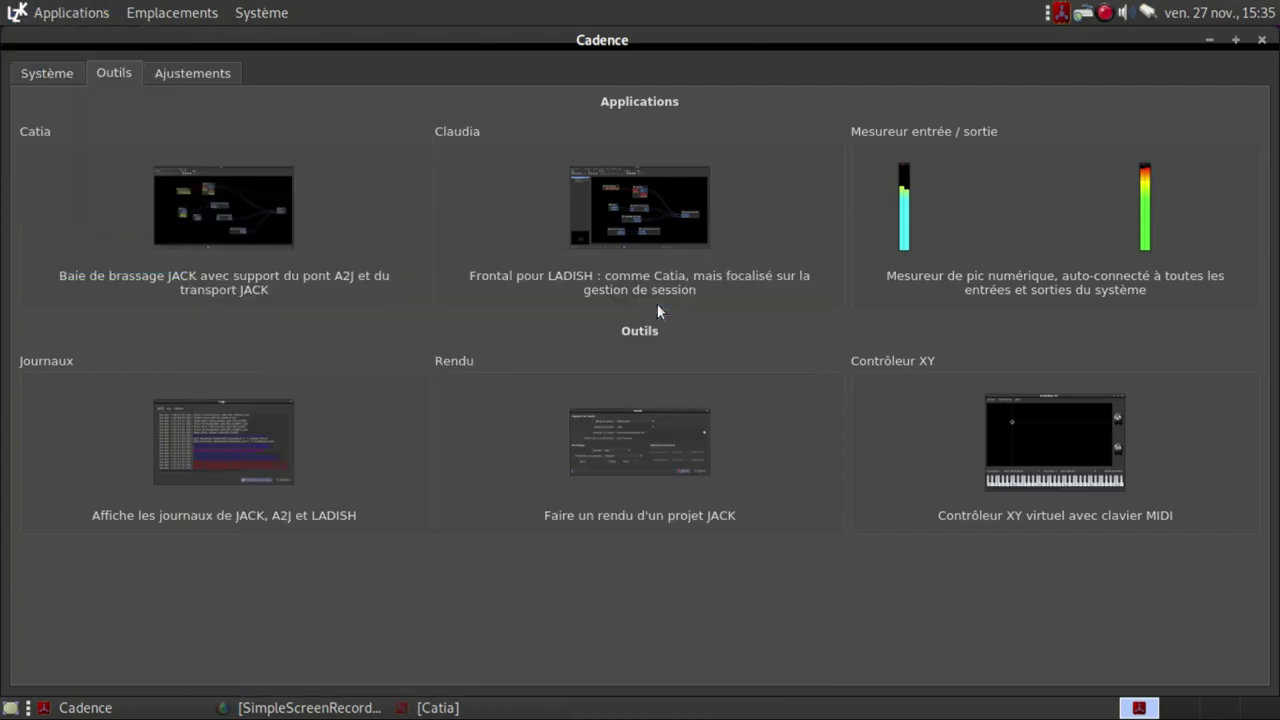
pyautogui.click(54, 73)
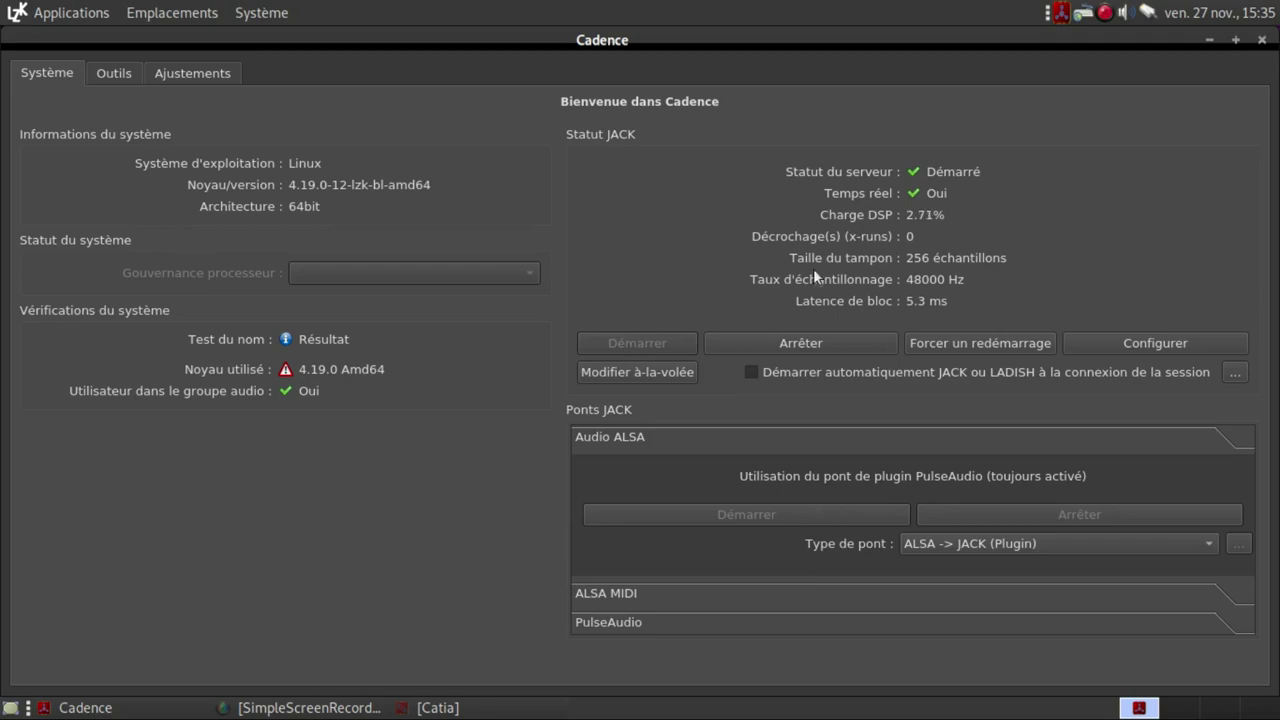
pyautogui.click(1210, 42)
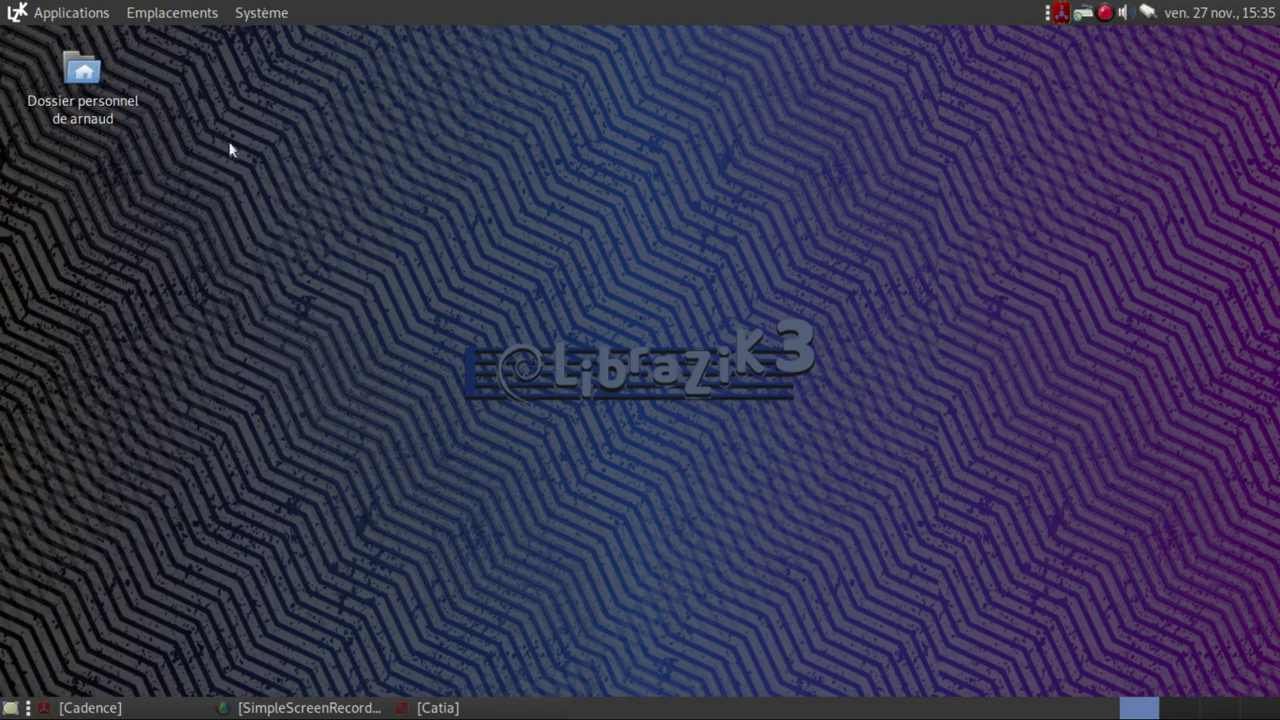
# Step: Launch the loop application Giada
pyautogui.click(74, 14)
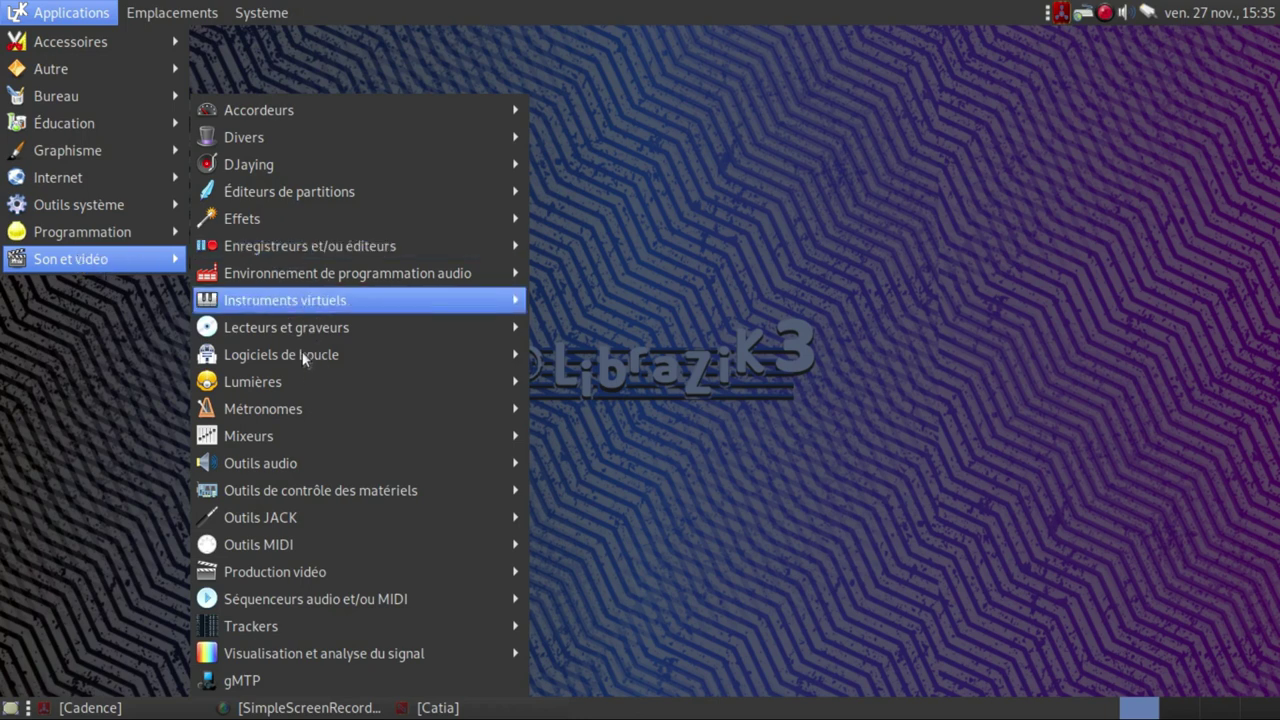
pyautogui.moveTo(302, 358)
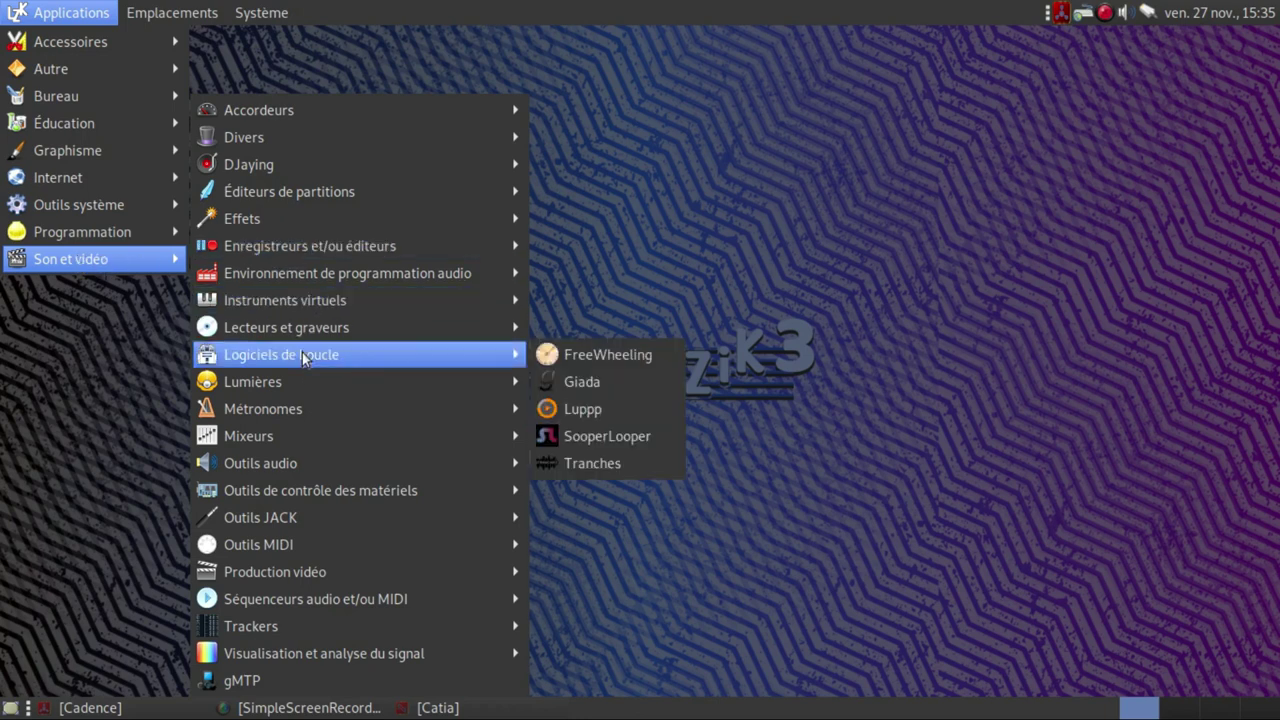
pyautogui.click(628, 389)
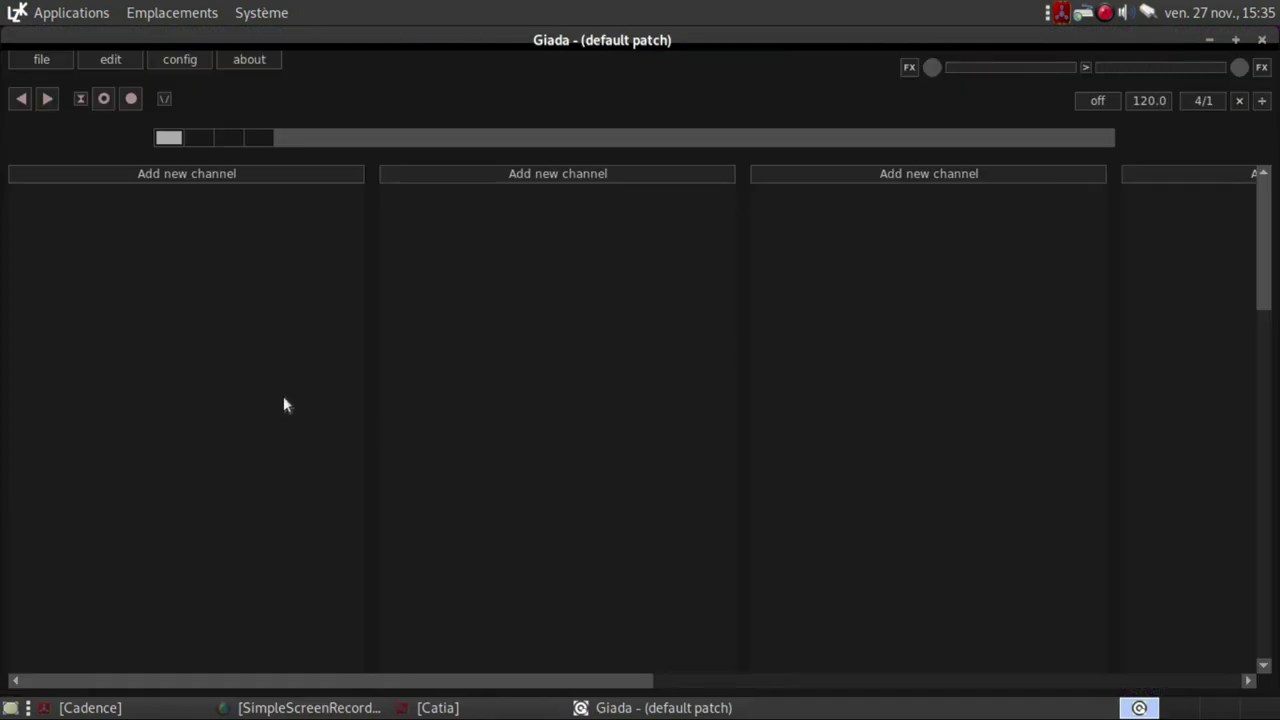
# Step: Switch to Catia and reposition the system capture, Giada and SimpleScreenRecorder boxes on the patchbay canvas
pyautogui.click(440, 708)
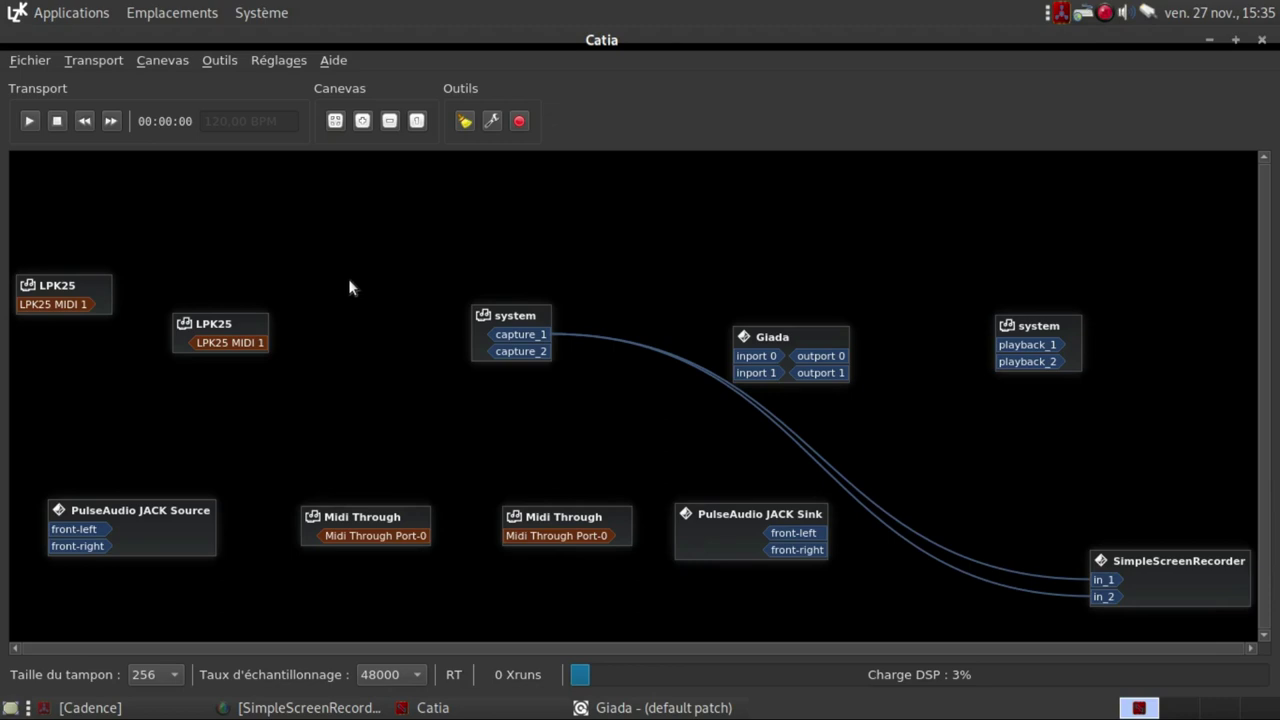
pyautogui.click(525, 318)
pyautogui.moveTo(525, 318); pyautogui.dragTo(474, 321)
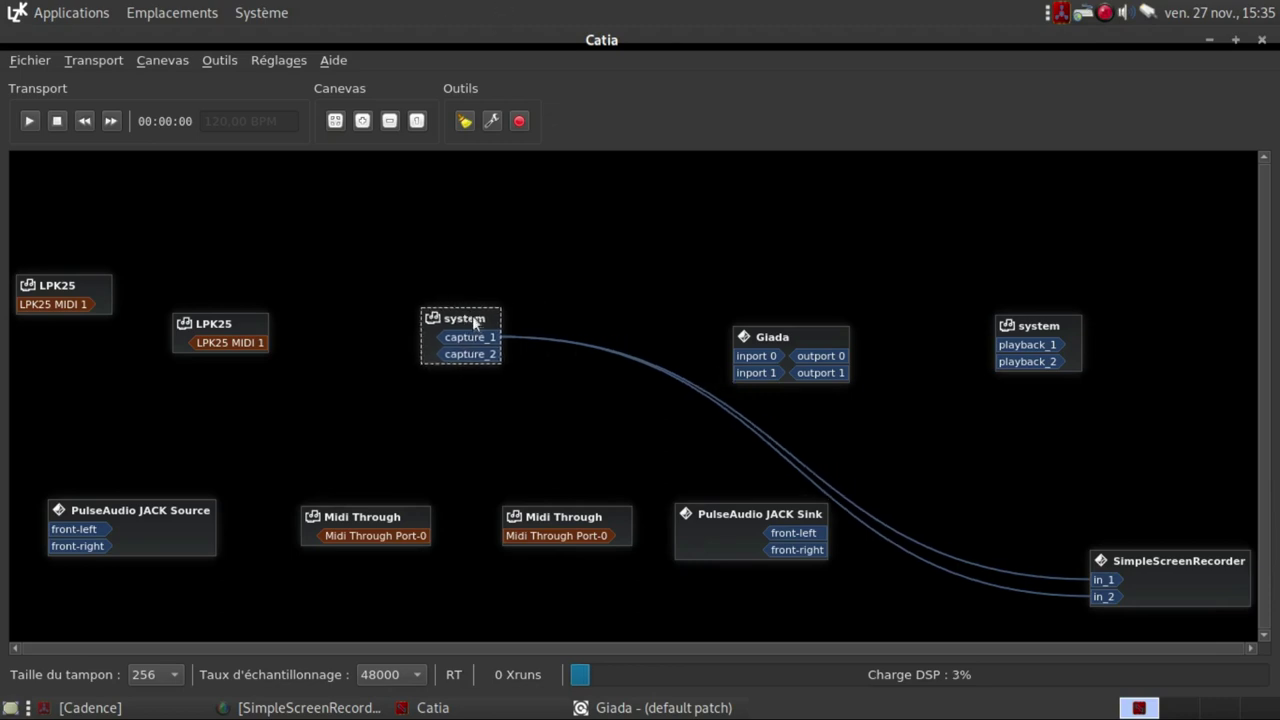
pyautogui.moveTo(800, 336); pyautogui.dragTo(767, 316)
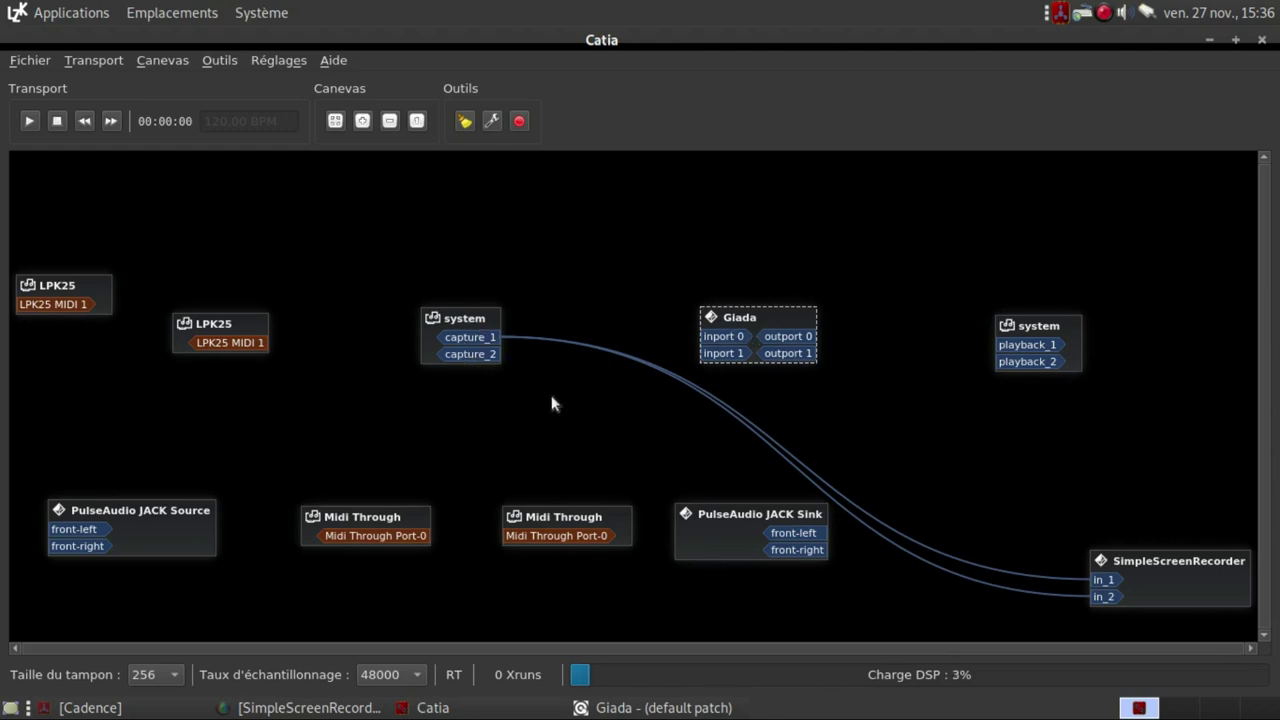
pyautogui.moveTo(1171, 567); pyautogui.dragTo(1134, 541)
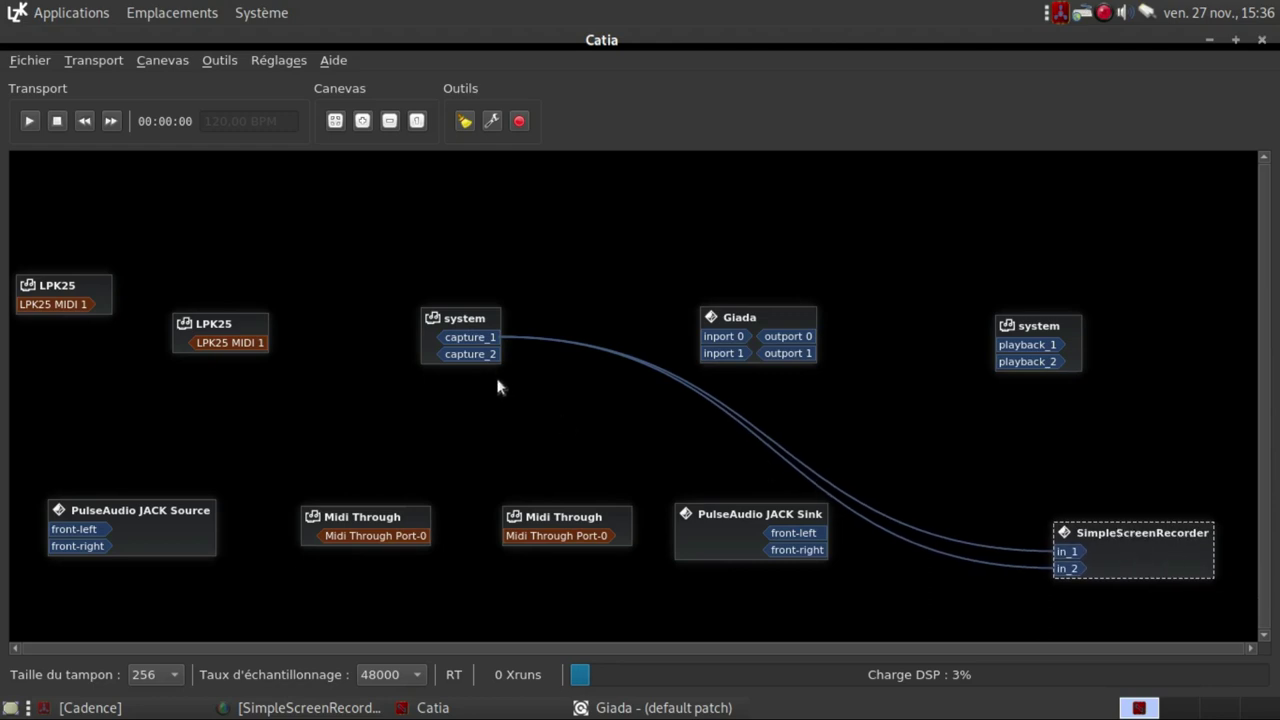
pyautogui.click(476, 318)
pyautogui.click(483, 344)
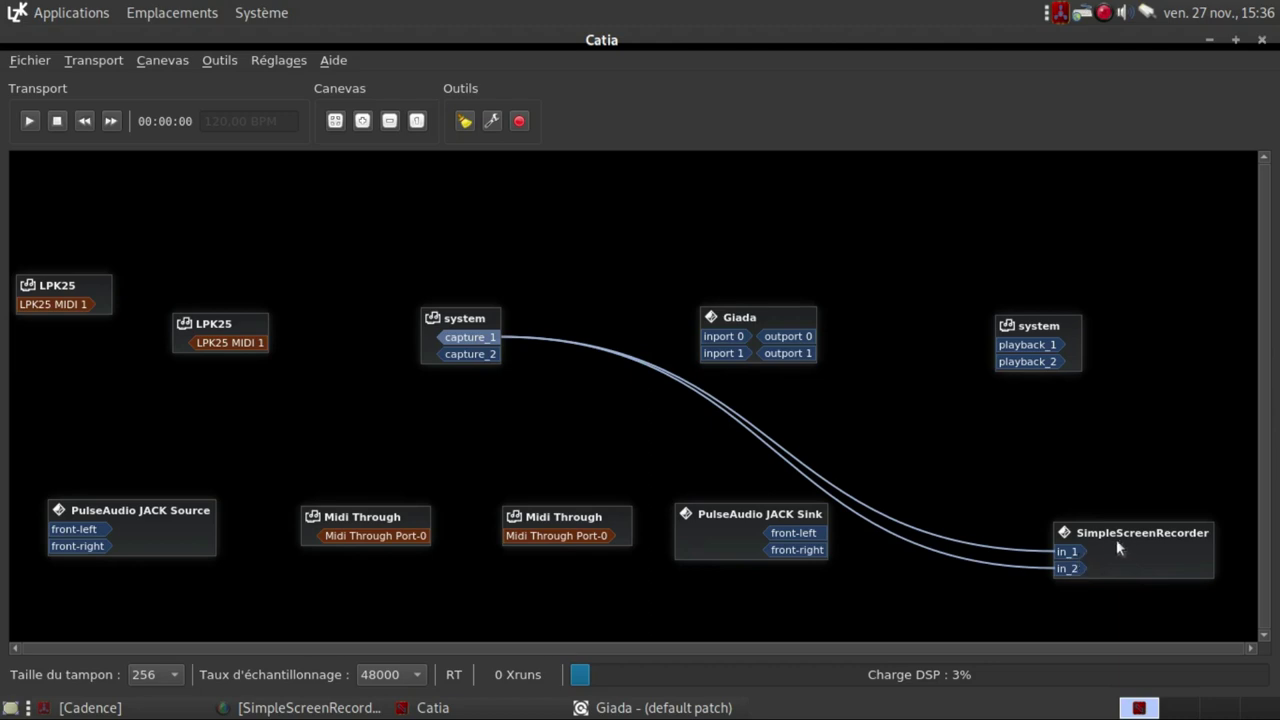
pyautogui.moveTo(1124, 545); pyautogui.dragTo(1100, 534)
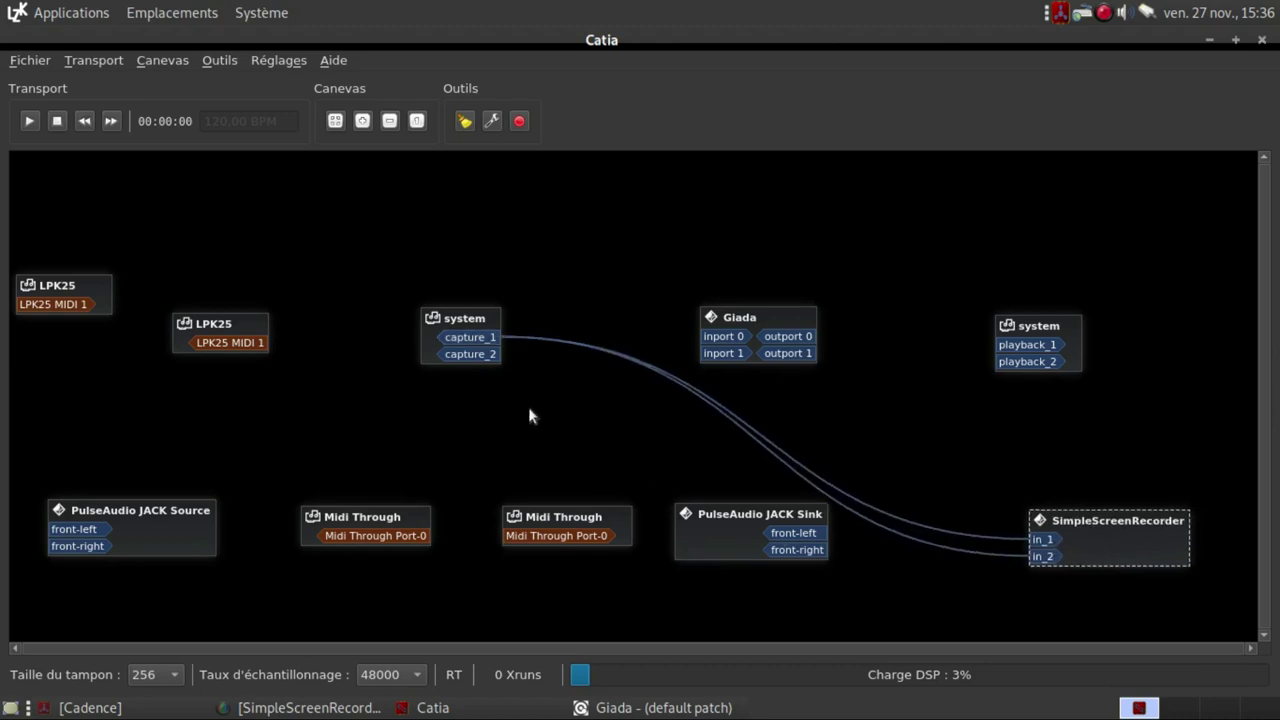
# Step: Connect the system's capture_2 port to both Giada inputs, inport 0 and inport 1
pyautogui.click(488, 355)
pyautogui.moveTo(495, 356); pyautogui.dragTo(714, 338)
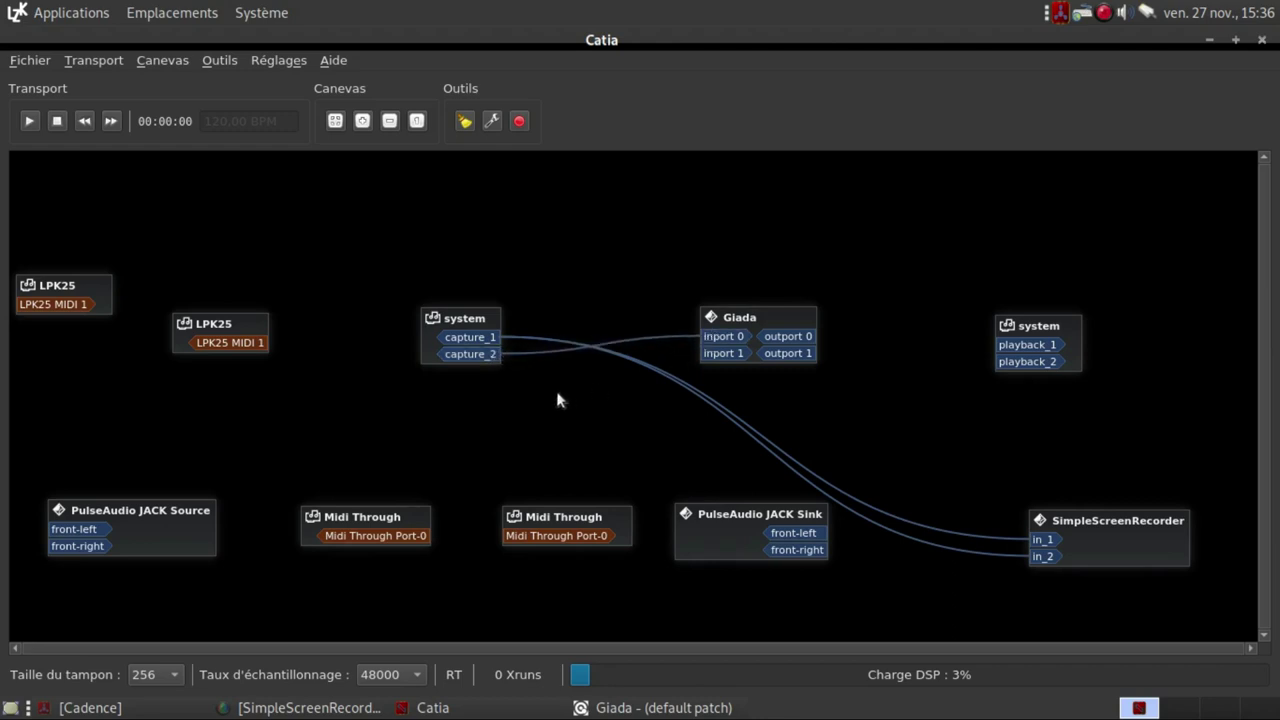
pyautogui.moveTo(489, 356); pyautogui.dragTo(712, 354)
# Step: Connect Giada's outport 0 and outport 1 to the system's playback_1 and playback_2, and to SimpleScreenRecorder's in_1 and in_2
pyautogui.moveTo(809, 340); pyautogui.dragTo(1014, 344)
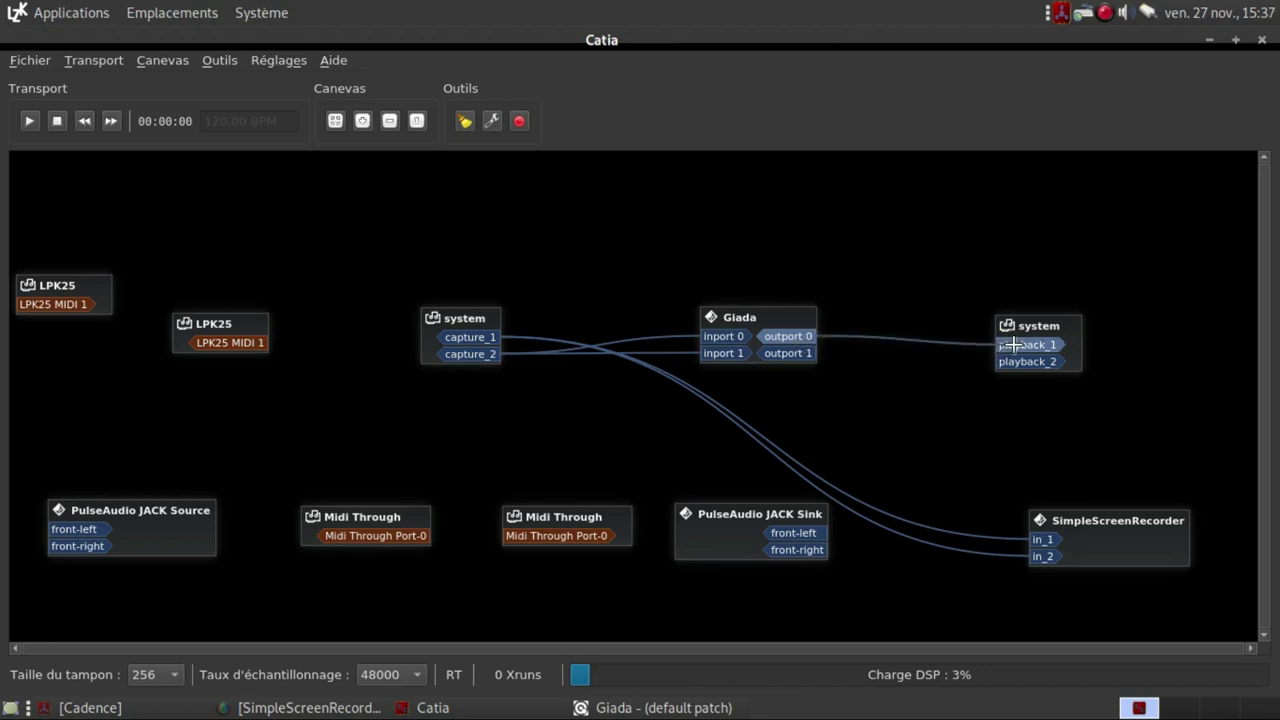
pyautogui.moveTo(1013, 344); pyautogui.dragTo(1019, 345)
pyautogui.moveTo(811, 354); pyautogui.dragTo(1006, 364)
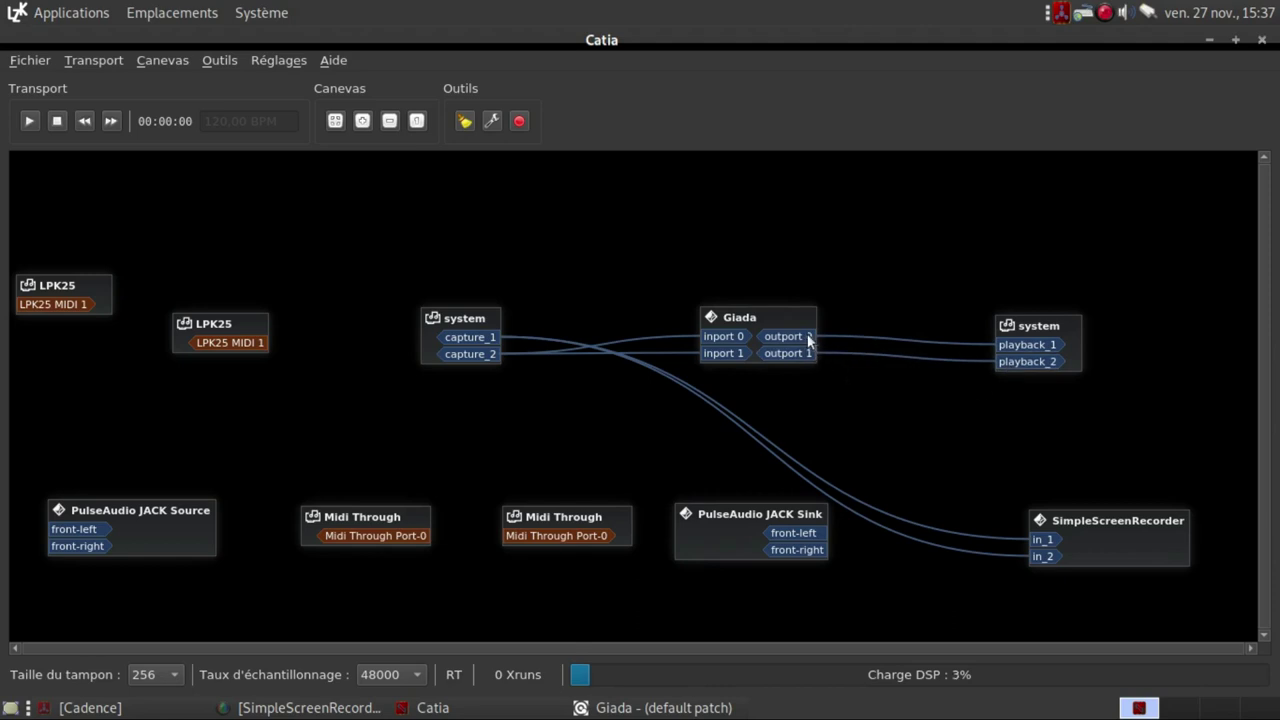
pyautogui.moveTo(806, 340); pyautogui.dragTo(1044, 541)
pyautogui.moveTo(822, 356); pyautogui.dragTo(1040, 556)
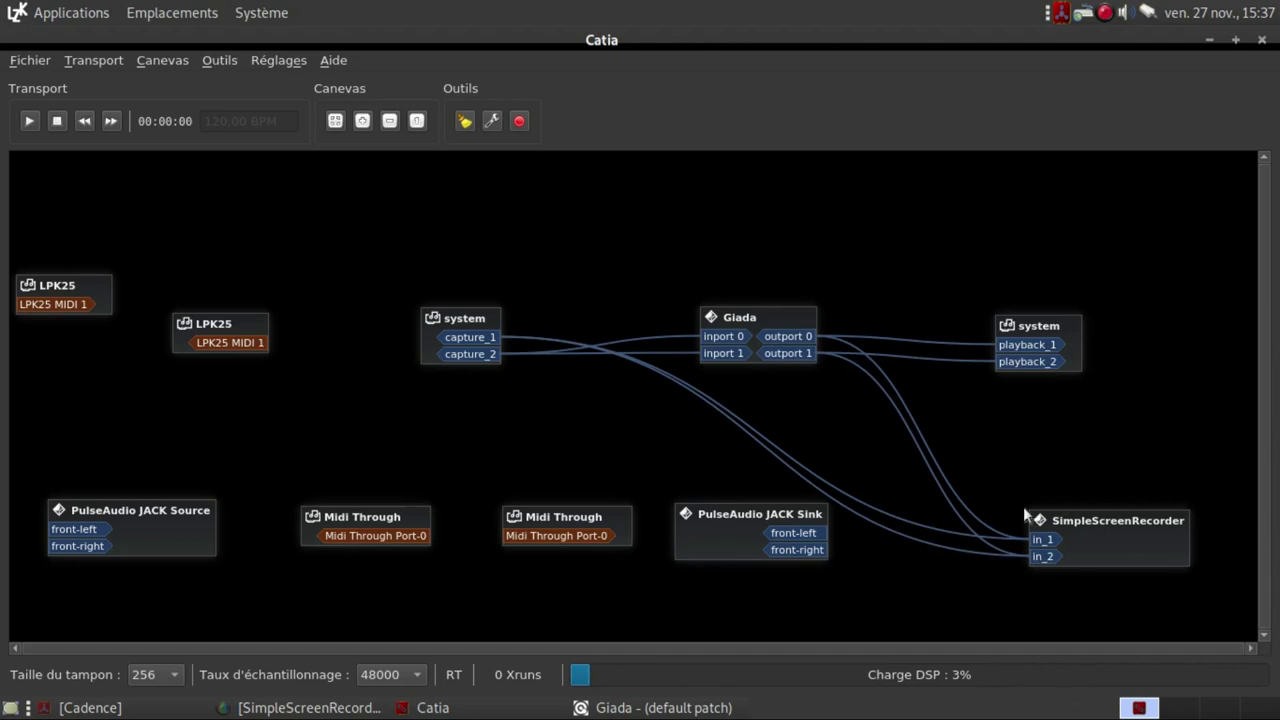
# Step: Switch to Giada and set the tempo to 90 BPM
pyautogui.click(660, 710)
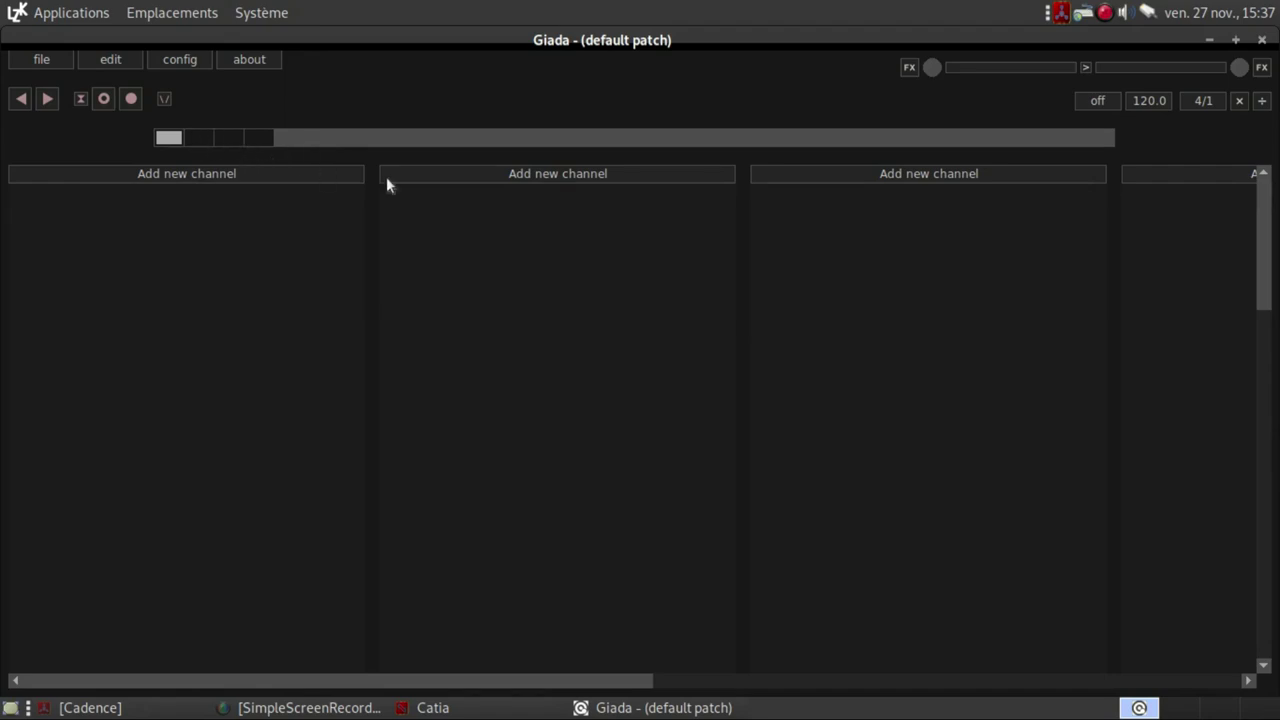
pyautogui.click(1150, 101)
pyautogui.press('BackSpace')
pyautogui.press('BackSpace')
pyautogui.press('BackSpace')
pyautogui.write('90')
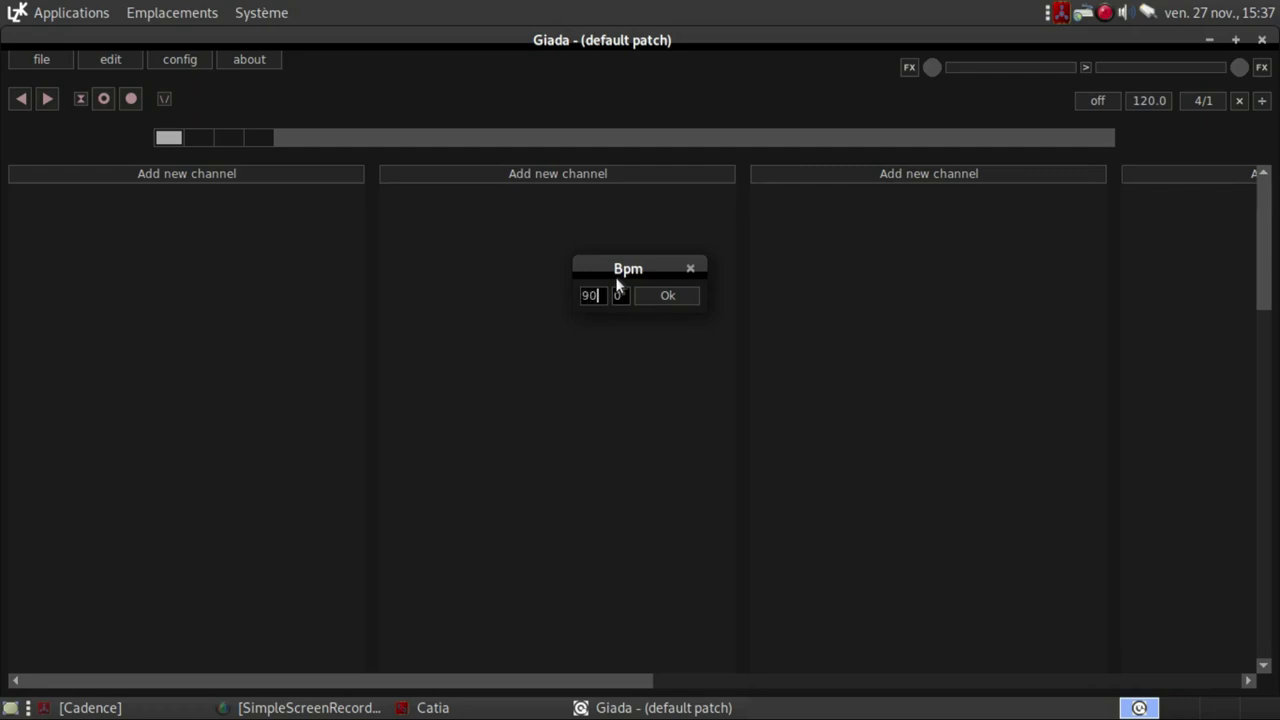
pyautogui.press('Return')
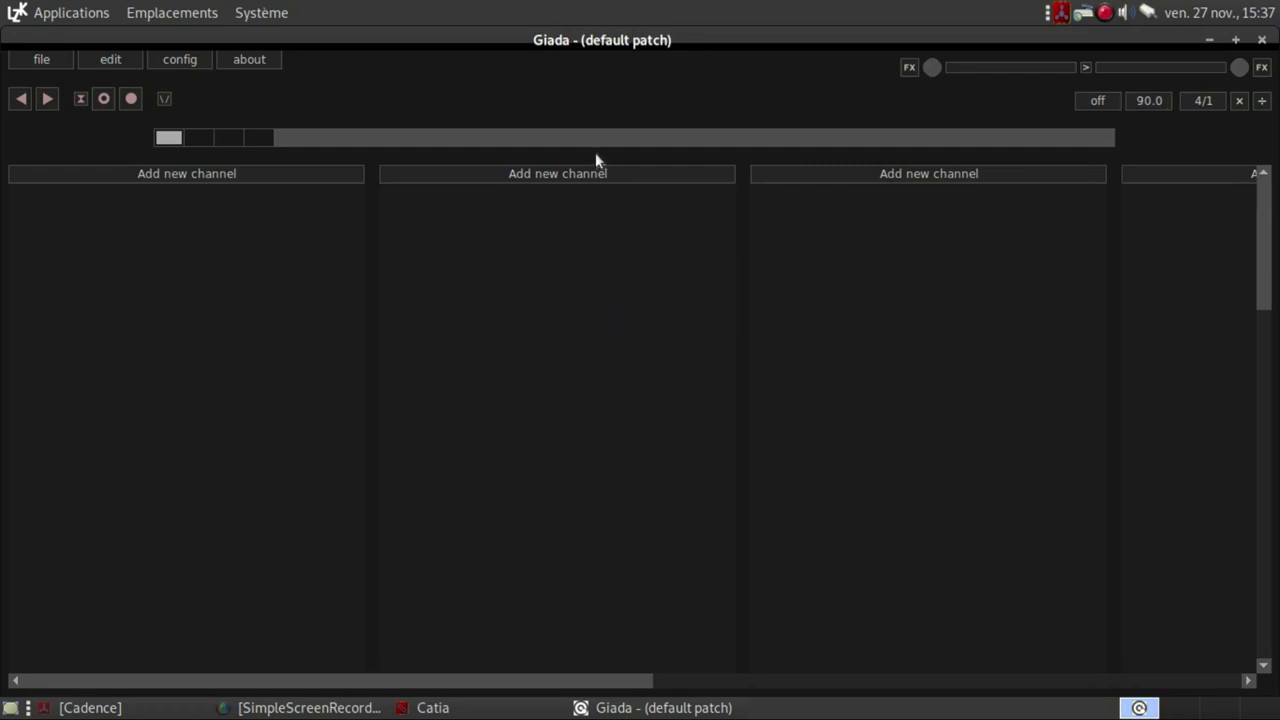
# Step: Set the loop length to 8 beats over 2 bars
pyautogui.click(1201, 101)
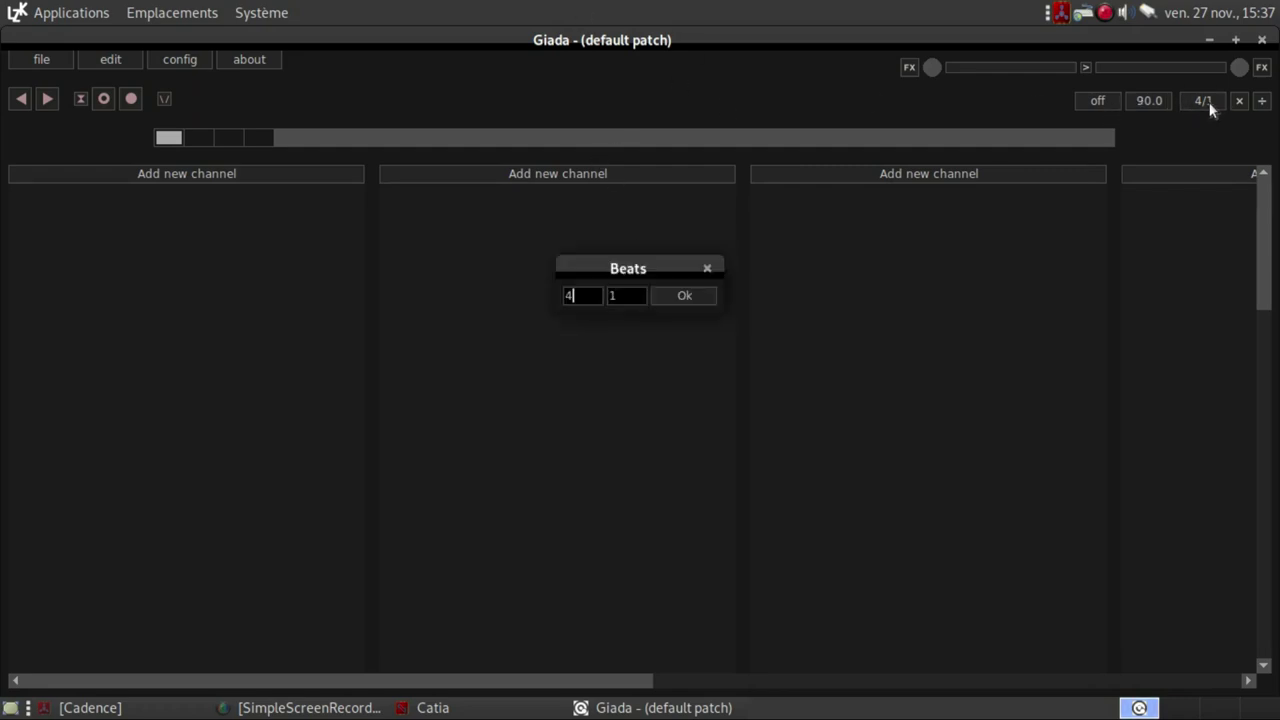
pyautogui.moveTo(595, 302); pyautogui.dragTo(565, 298)
pyautogui.write('8')
pyautogui.doubleClick(609, 296)
pyautogui.write('2')
pyautogui.press('Return')
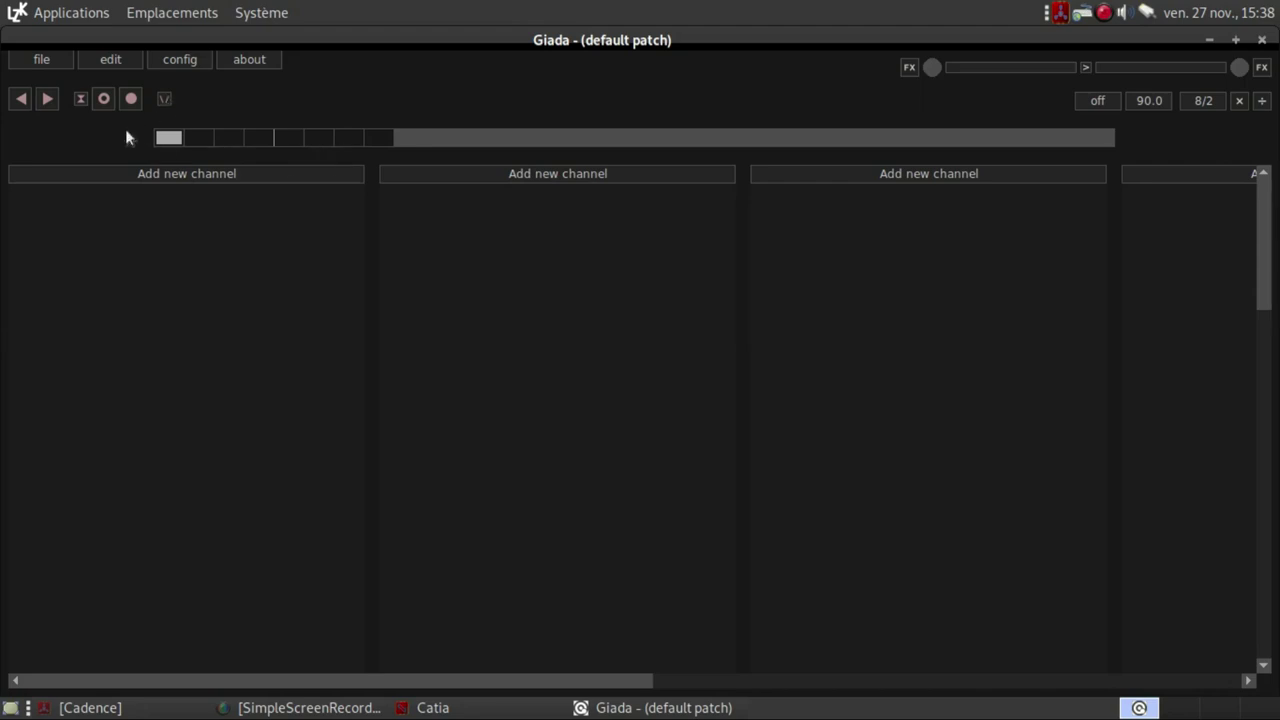
# Step: Run the sequencer to watch the beat progression, stop it and rewind to the first beat
pyautogui.click(47, 100)
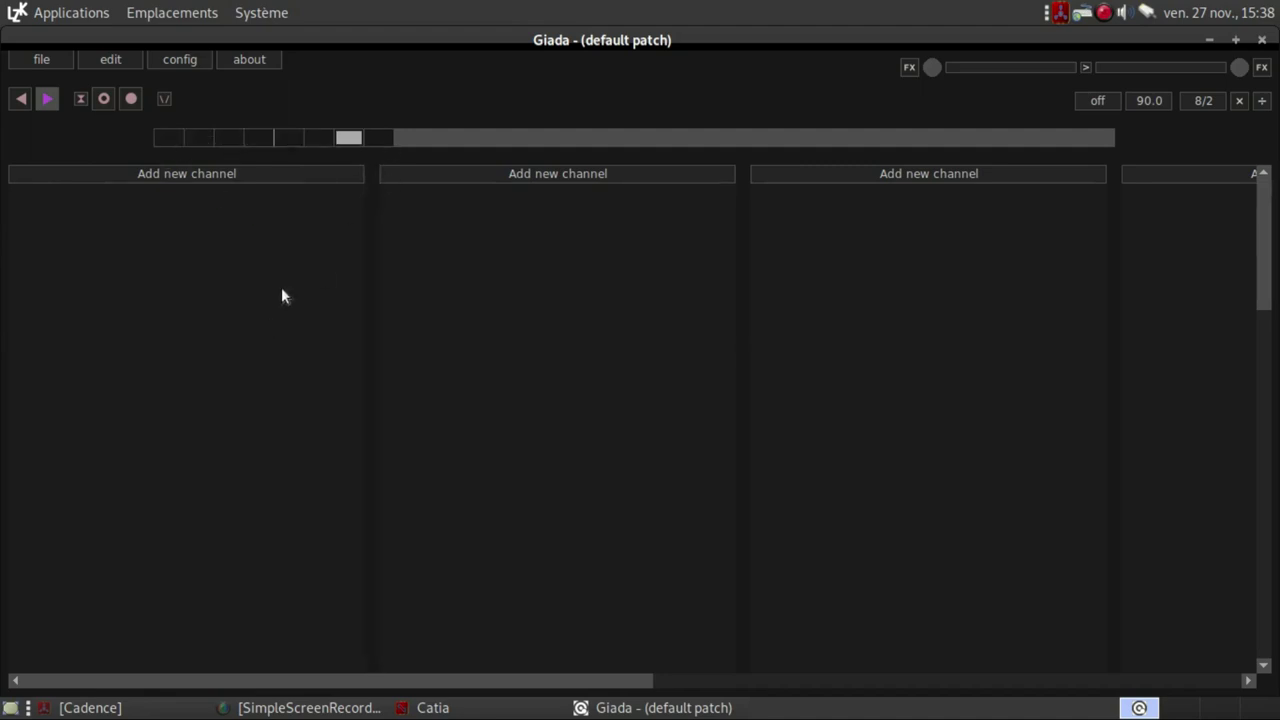
pyautogui.click(47, 98)
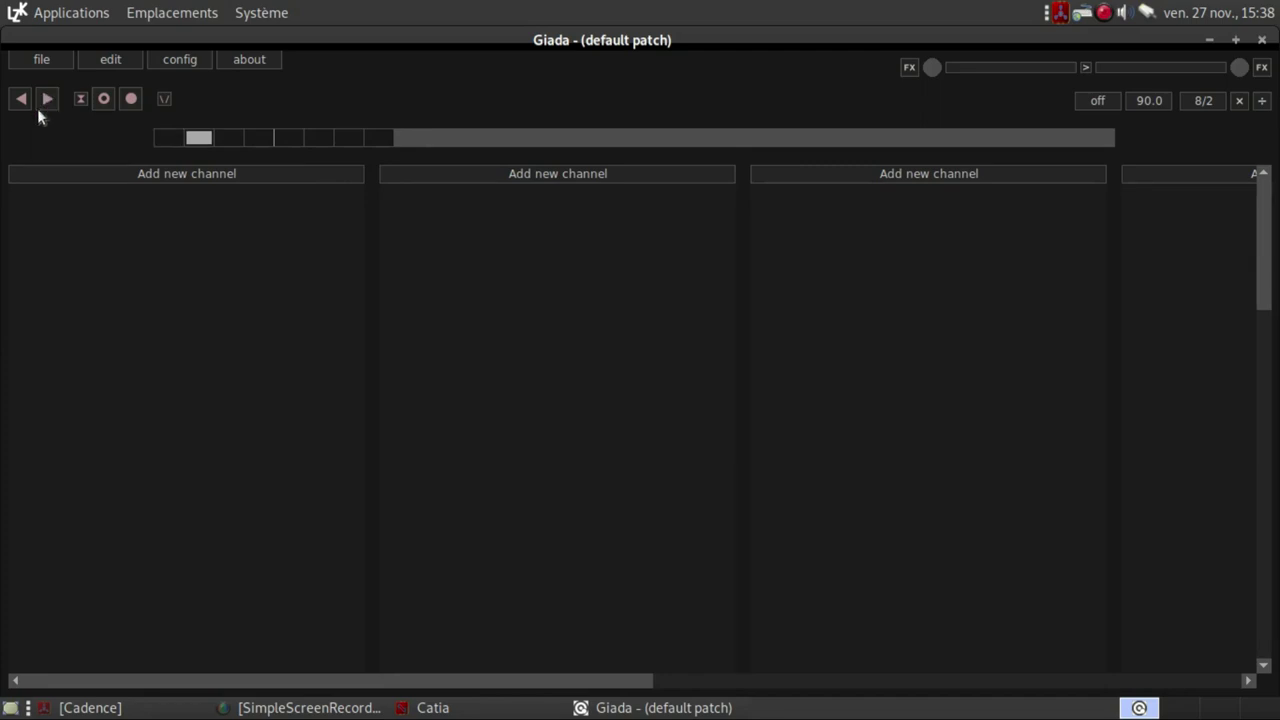
pyautogui.click(21, 98)
# Step: Enable the metronome, listen to it with the sequencer running, and return the stopped sequencer to the first beat
pyautogui.click(165, 100)
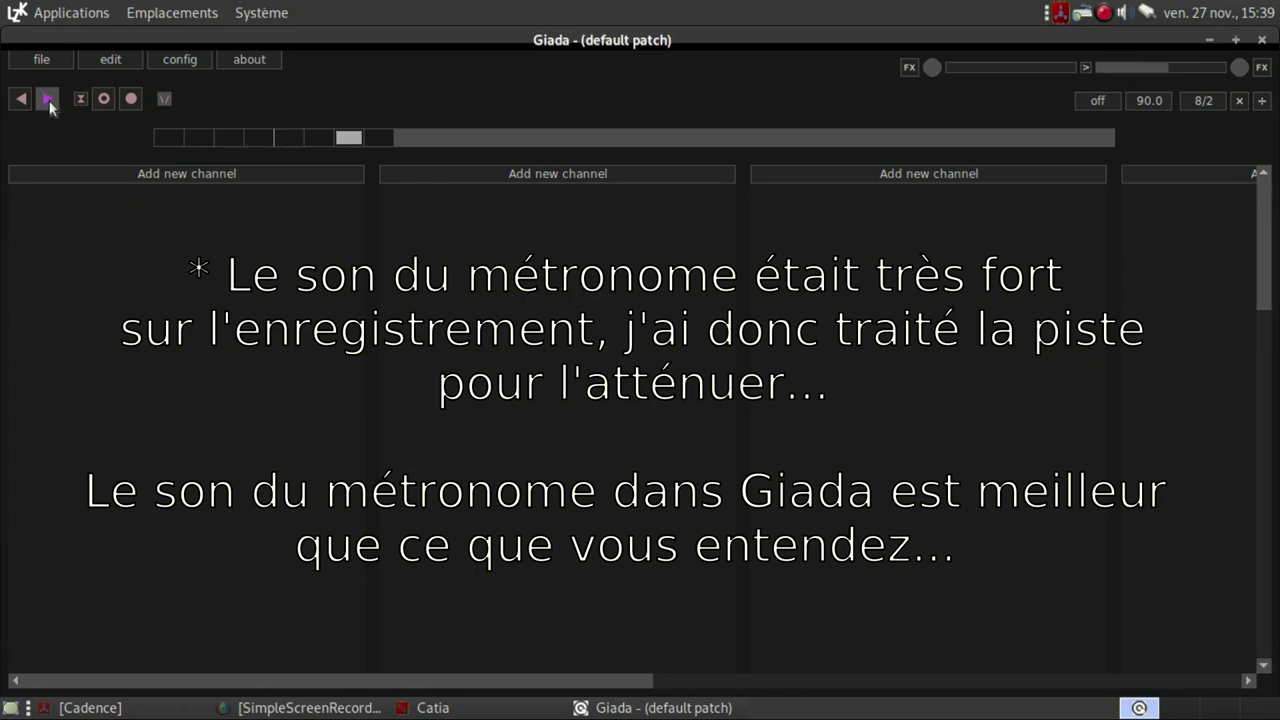
pyautogui.click(47, 98)
pyautogui.click(21, 98)
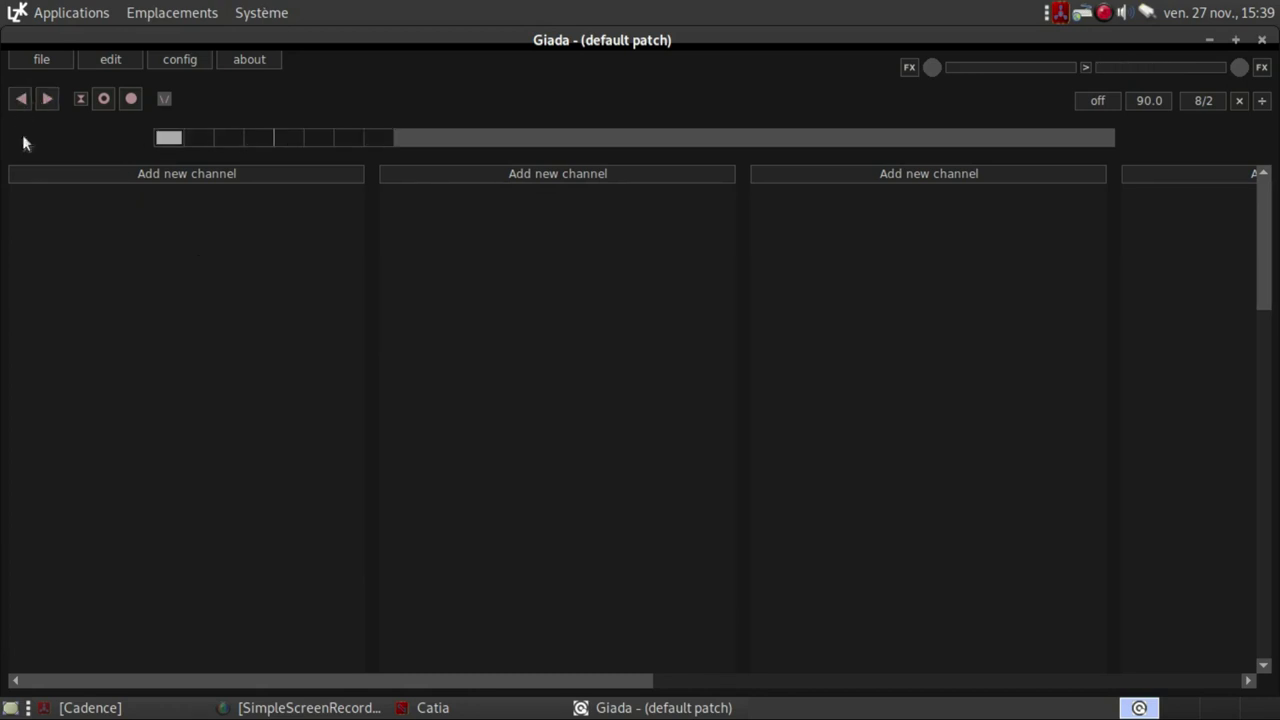
# Step: Add a sample channel to the first column and set its playback mode to Loop . basic
pyautogui.click(176, 174)
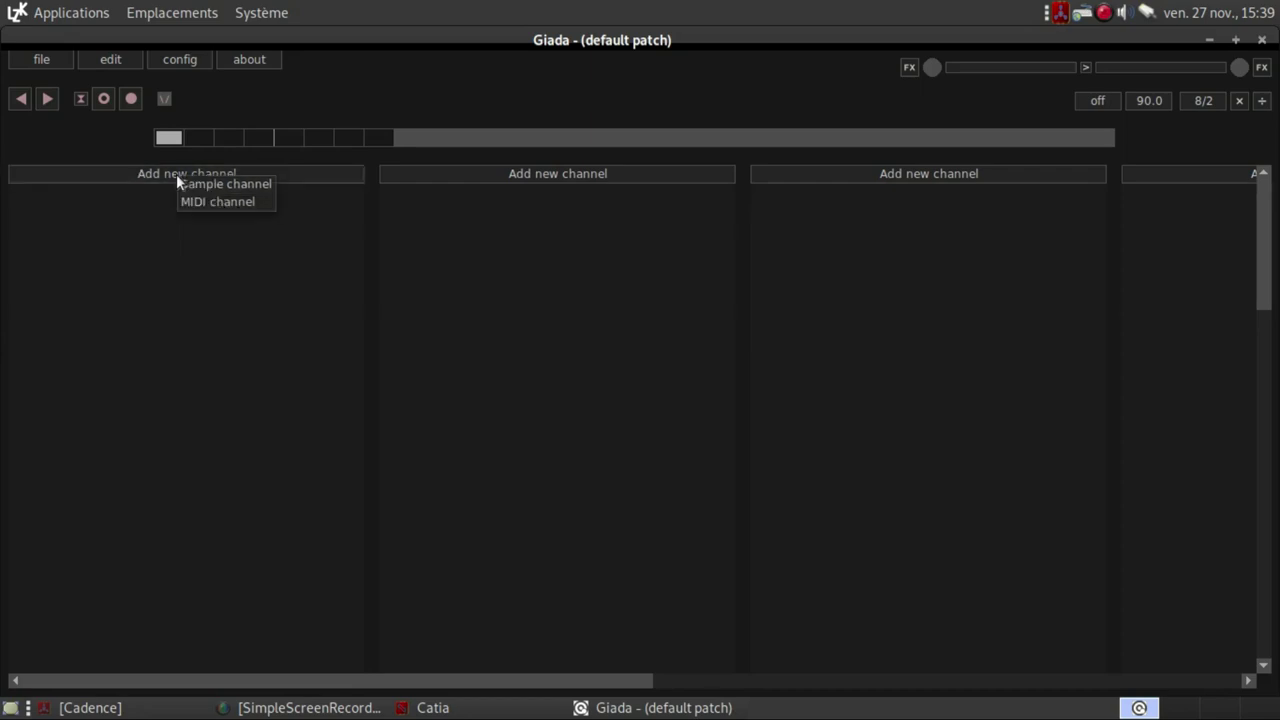
pyautogui.click(251, 186)
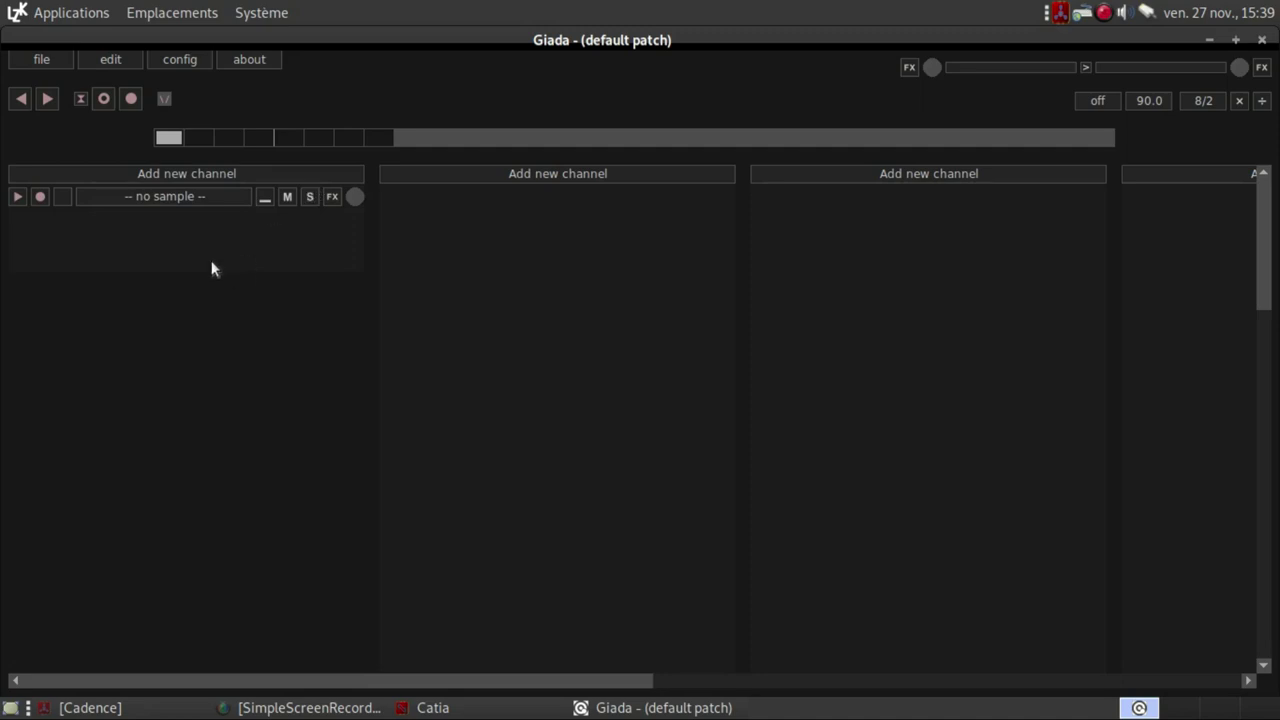
pyautogui.click(265, 197)
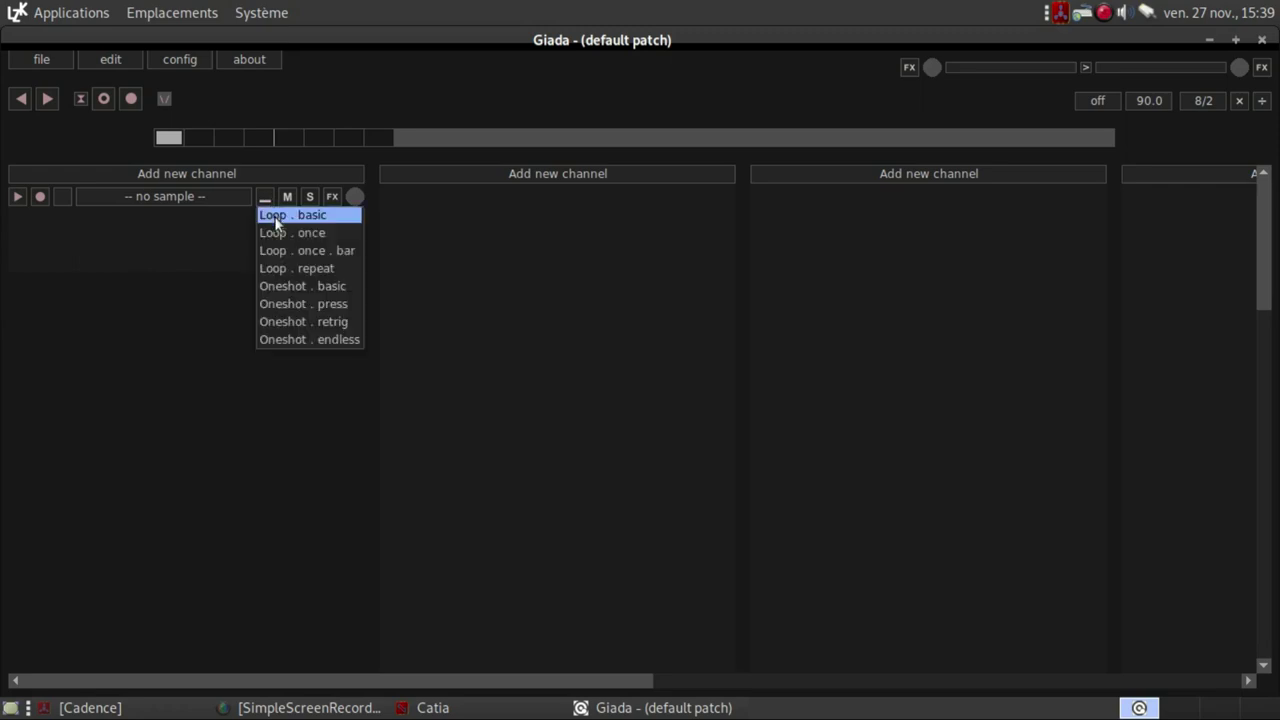
pyautogui.click(274, 216)
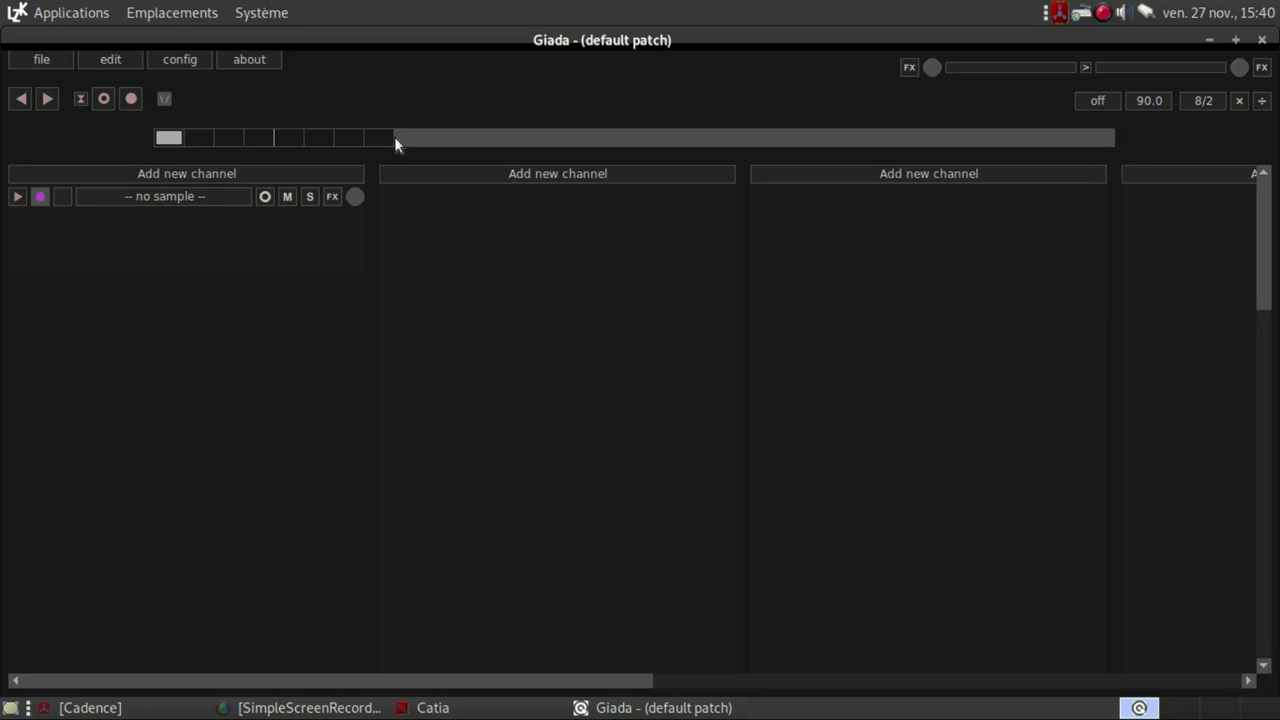
# Step: Record an audio take from the input into the armed sample channel and end the recording
pyautogui.click(132, 98)
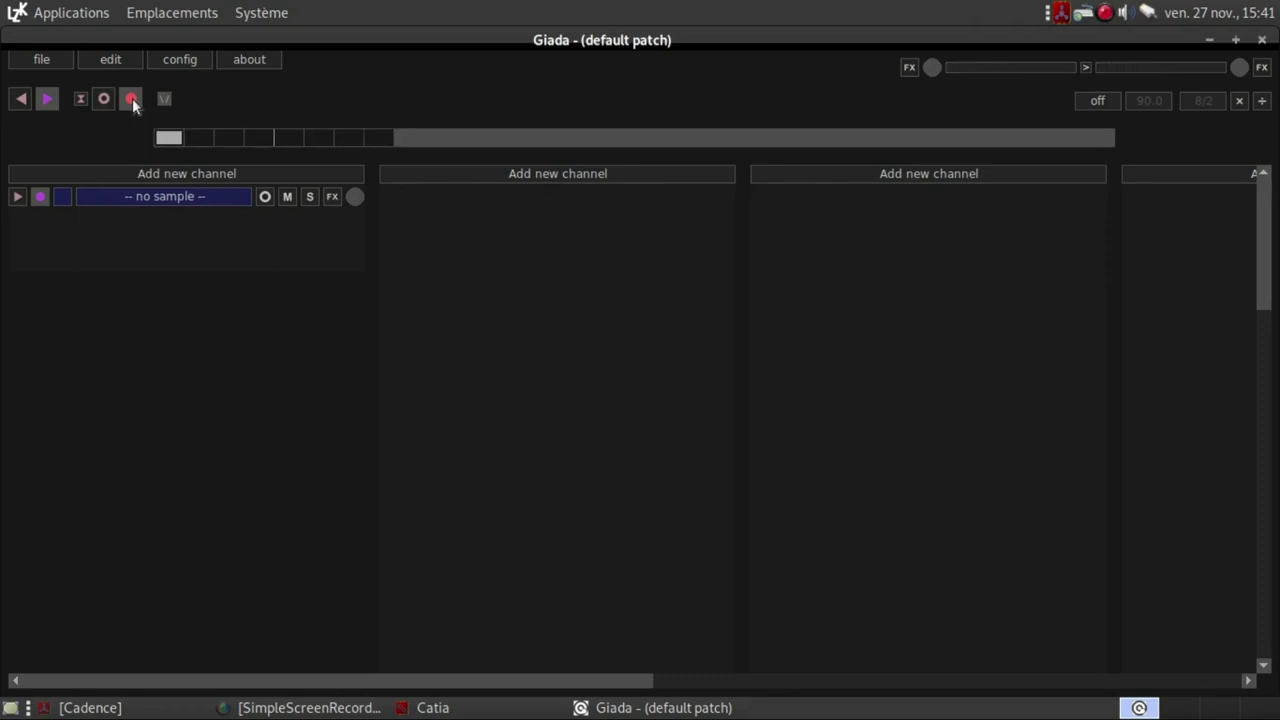
pyautogui.click(132, 98)
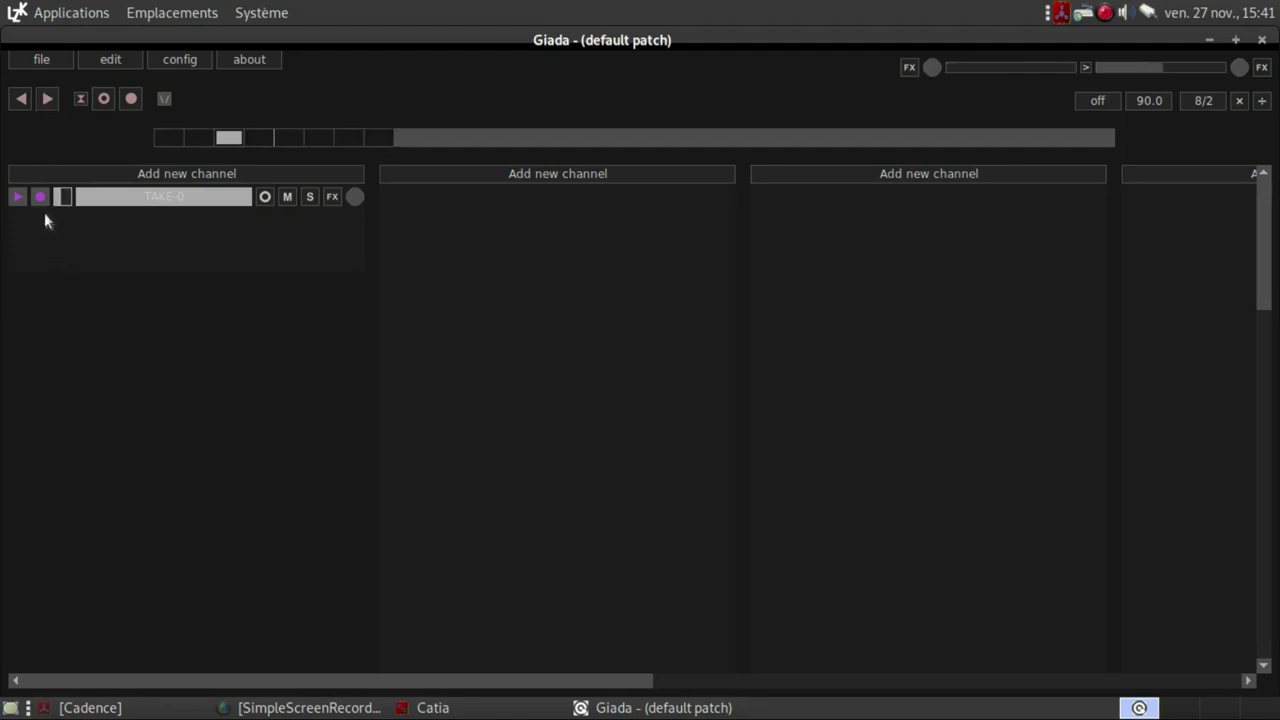
# Step: Disarm the TAKE-0 channel, stop its playback and rewind the sequencer to the first beat
pyautogui.click(42, 196)
pyautogui.click(18, 198)
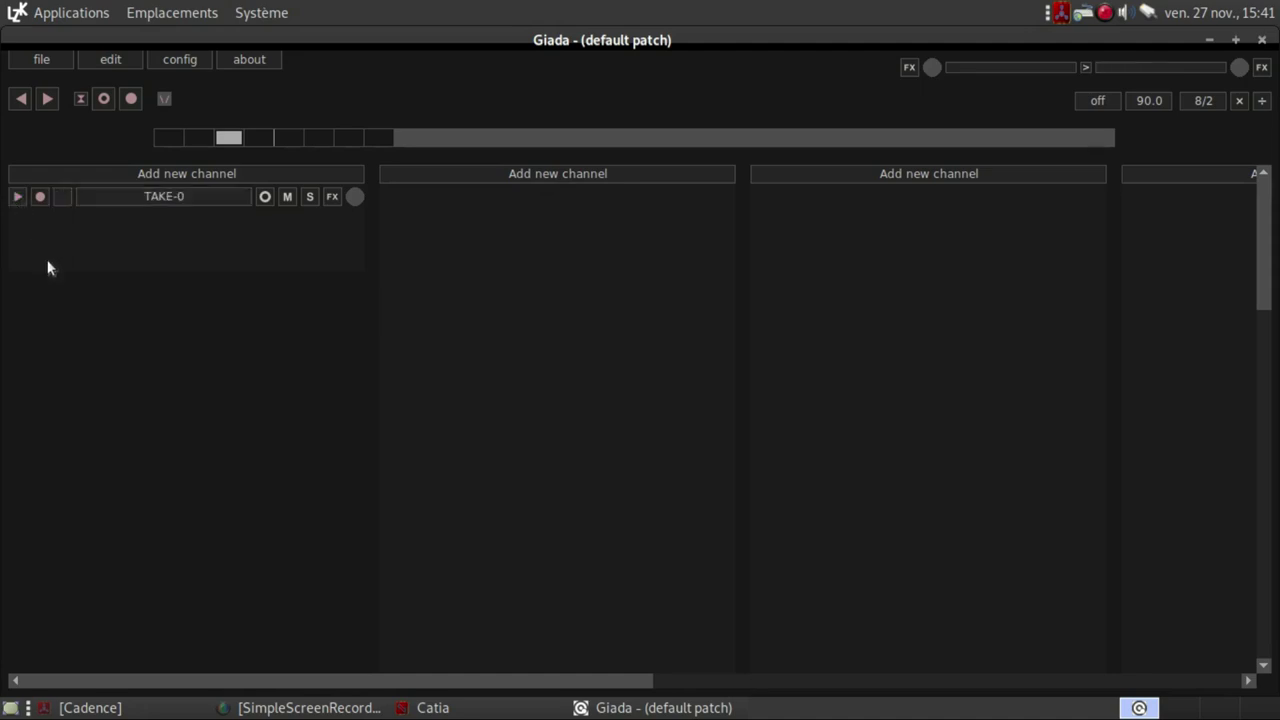
pyautogui.click(21, 99)
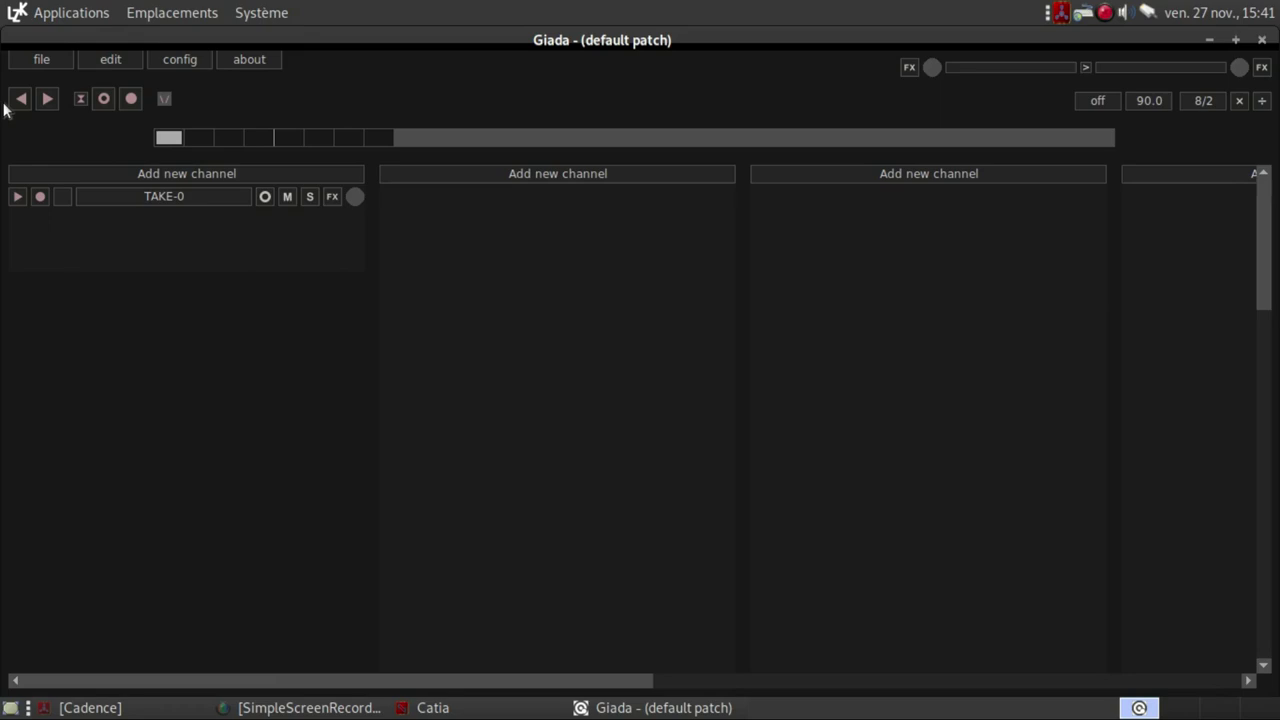
# Step: Rename the TAKE-0 channel as "guit 1"
pyautogui.rightClick(209, 198)
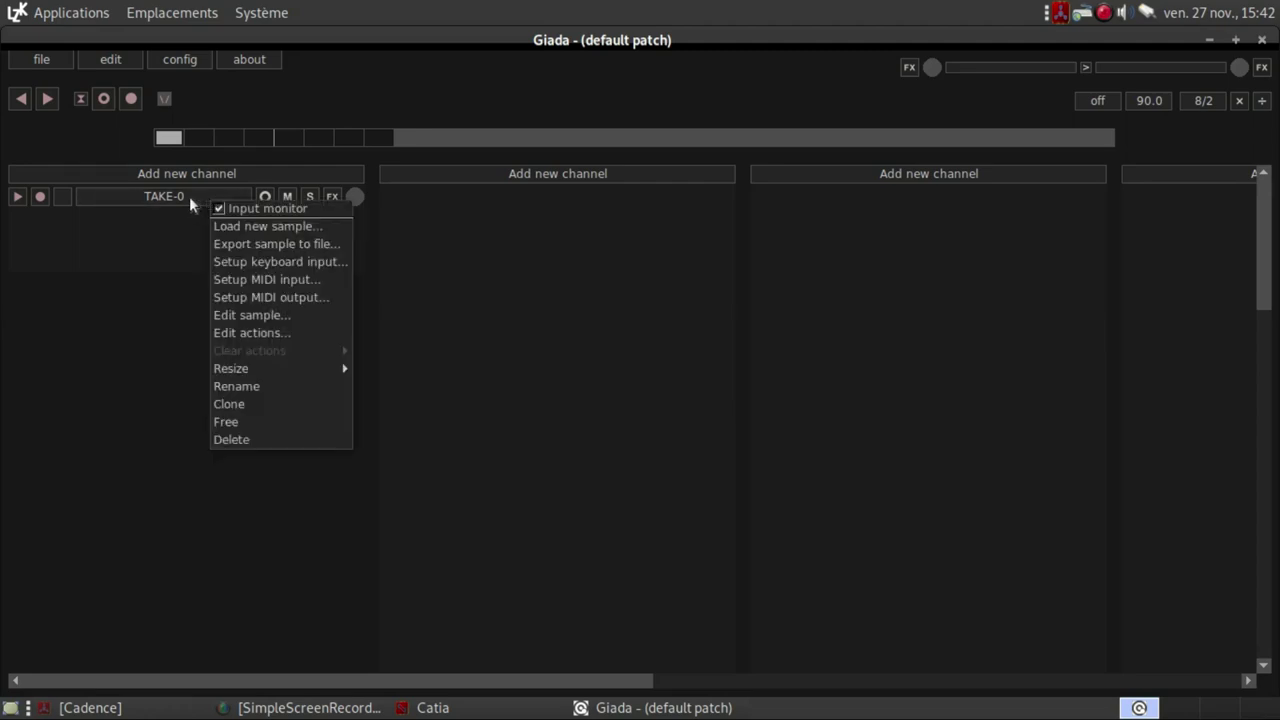
pyautogui.click(264, 386)
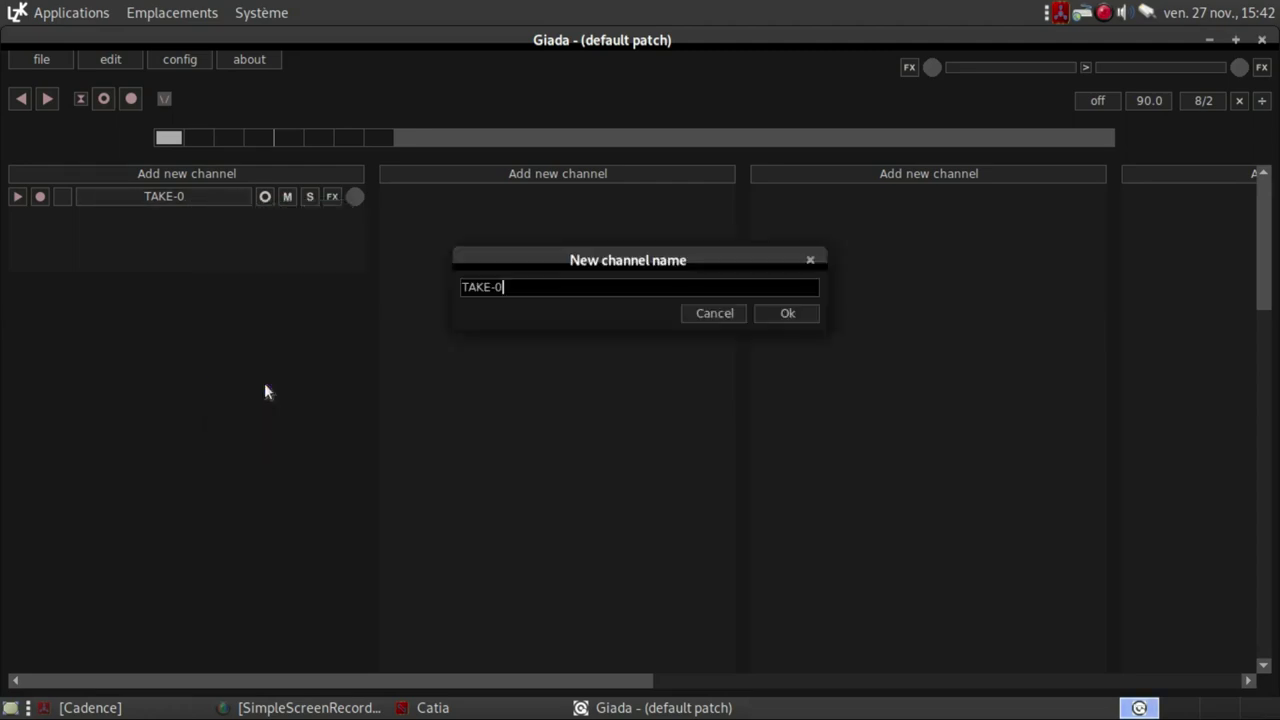
pyautogui.press('BackSpace')
pyautogui.press('BackSpace')
pyautogui.press('BackSpace')
pyautogui.press('BackSpace')
pyautogui.press('BackSpace')
pyautogui.press('BackSpace')
pyautogui.write('guit 1')
pyautogui.click(804, 314)
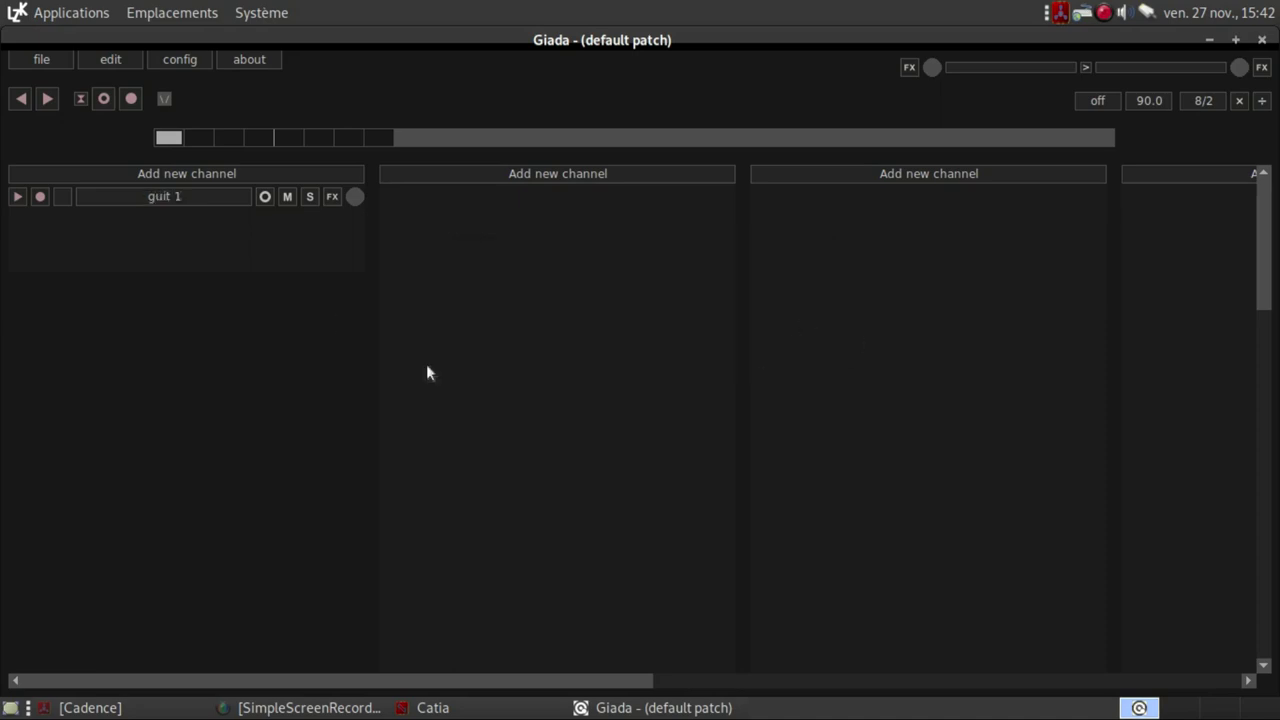
# Step: Bind the f key to the guit 1 channel, trigger the channel with it and start the sequencer to play the loop
pyautogui.click(124, 200)
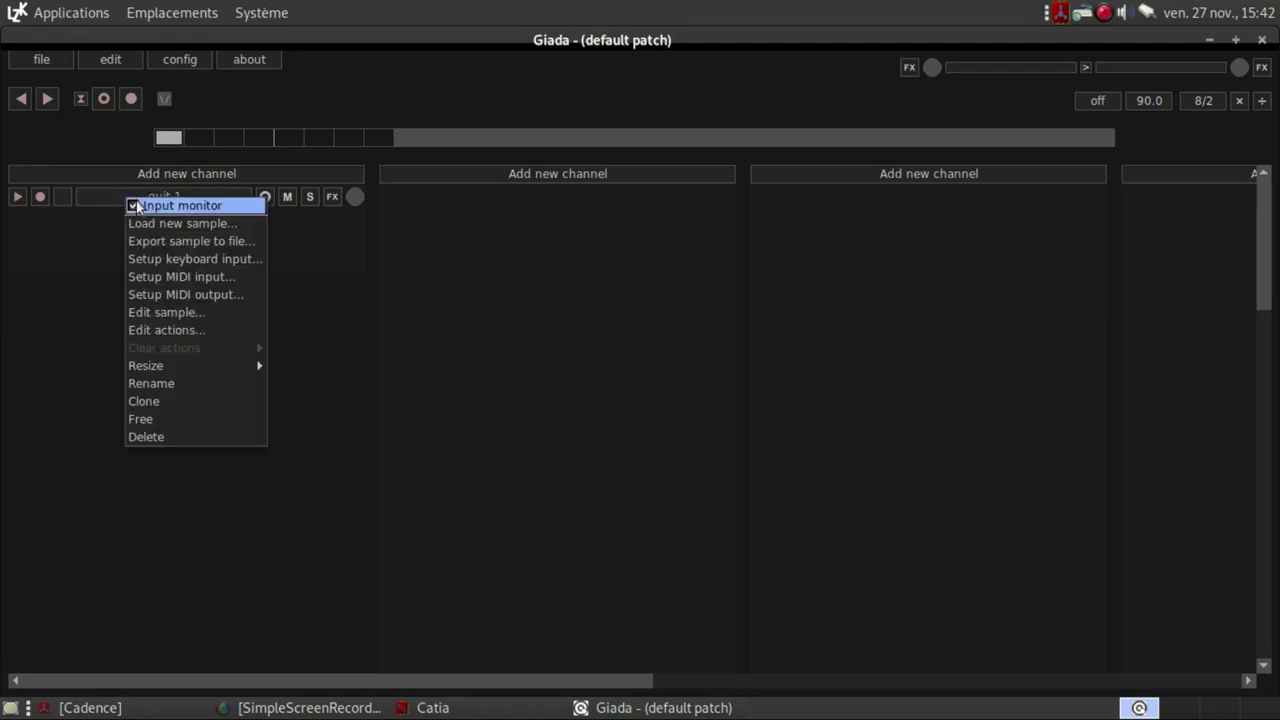
pyautogui.click(191, 257)
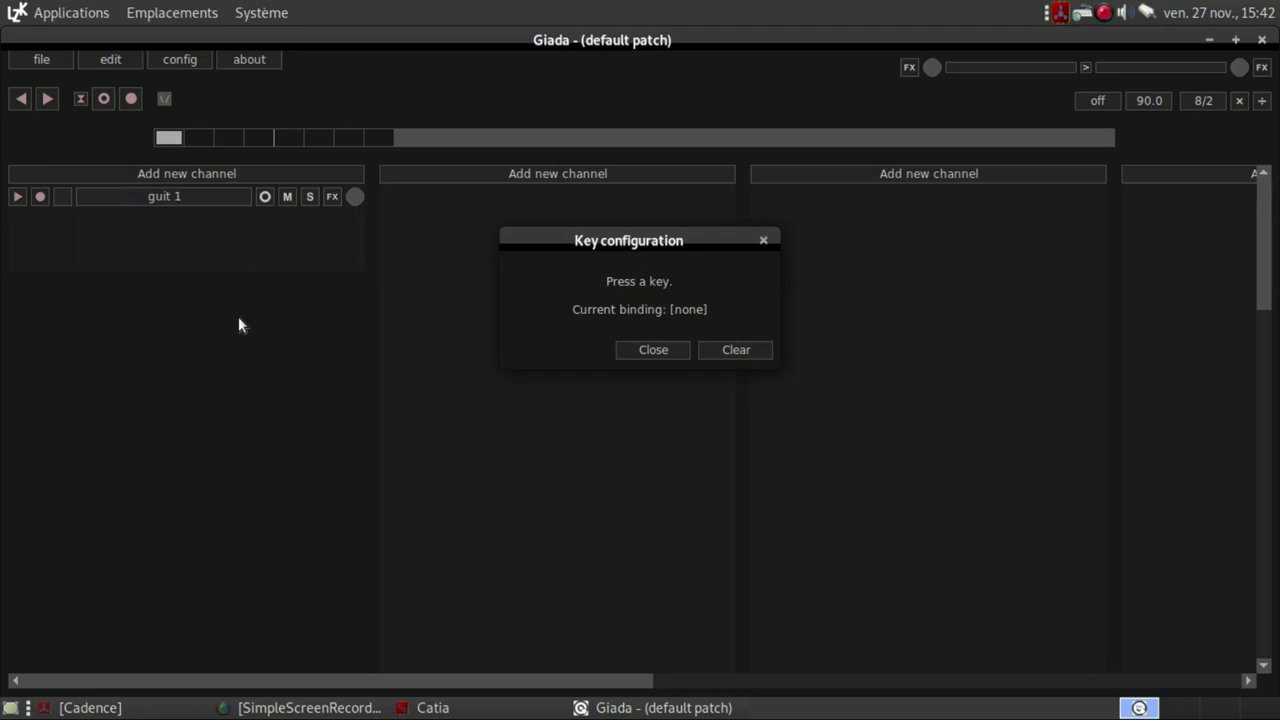
pyautogui.press('f')
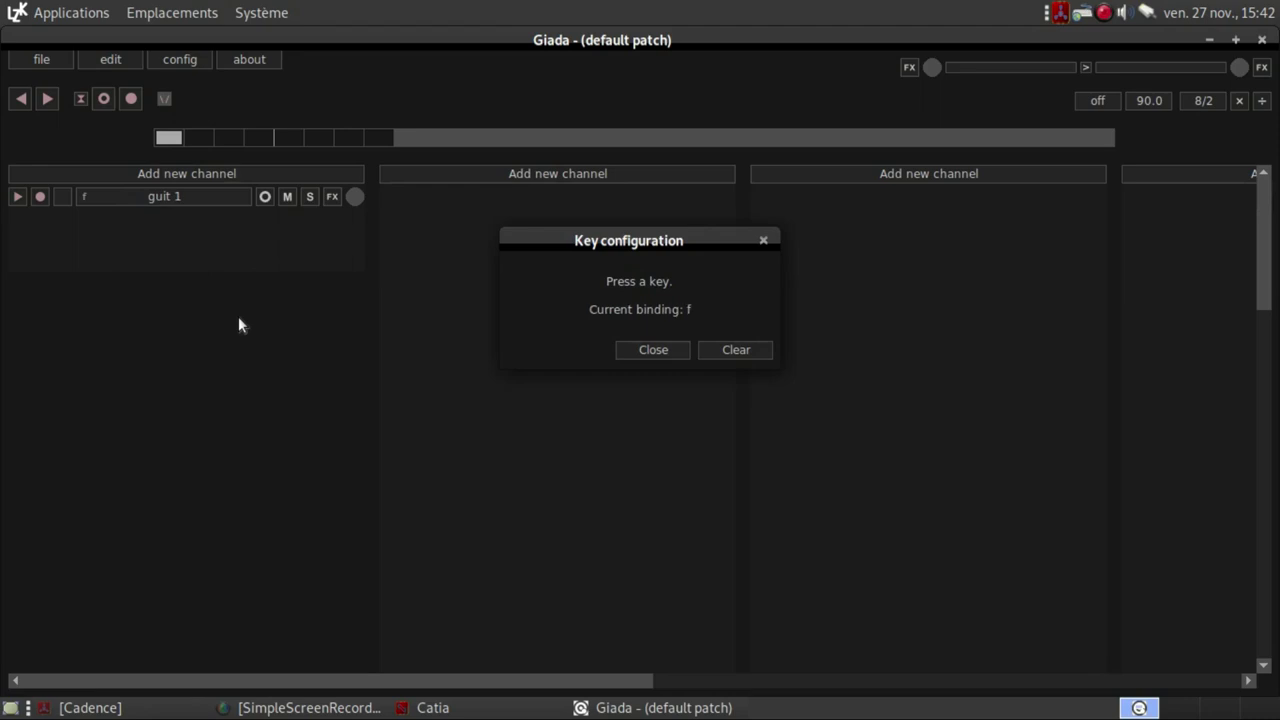
pyautogui.click(666, 349)
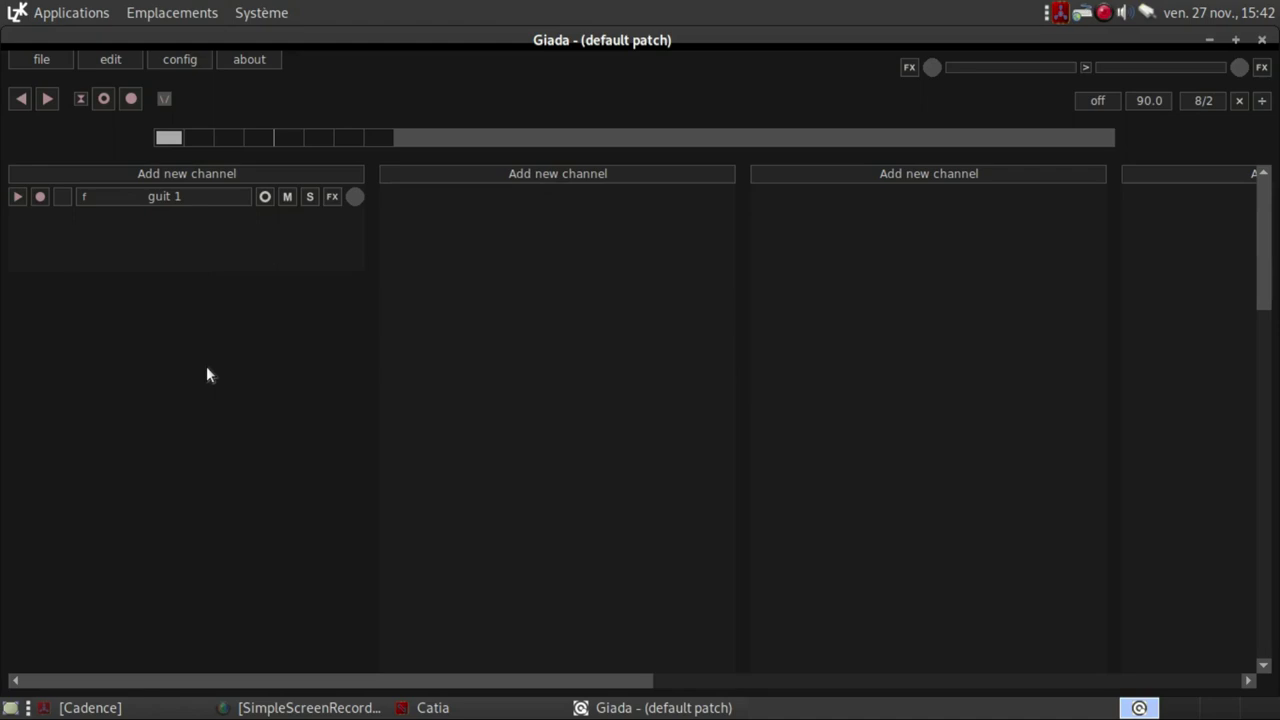
pyautogui.press('f')
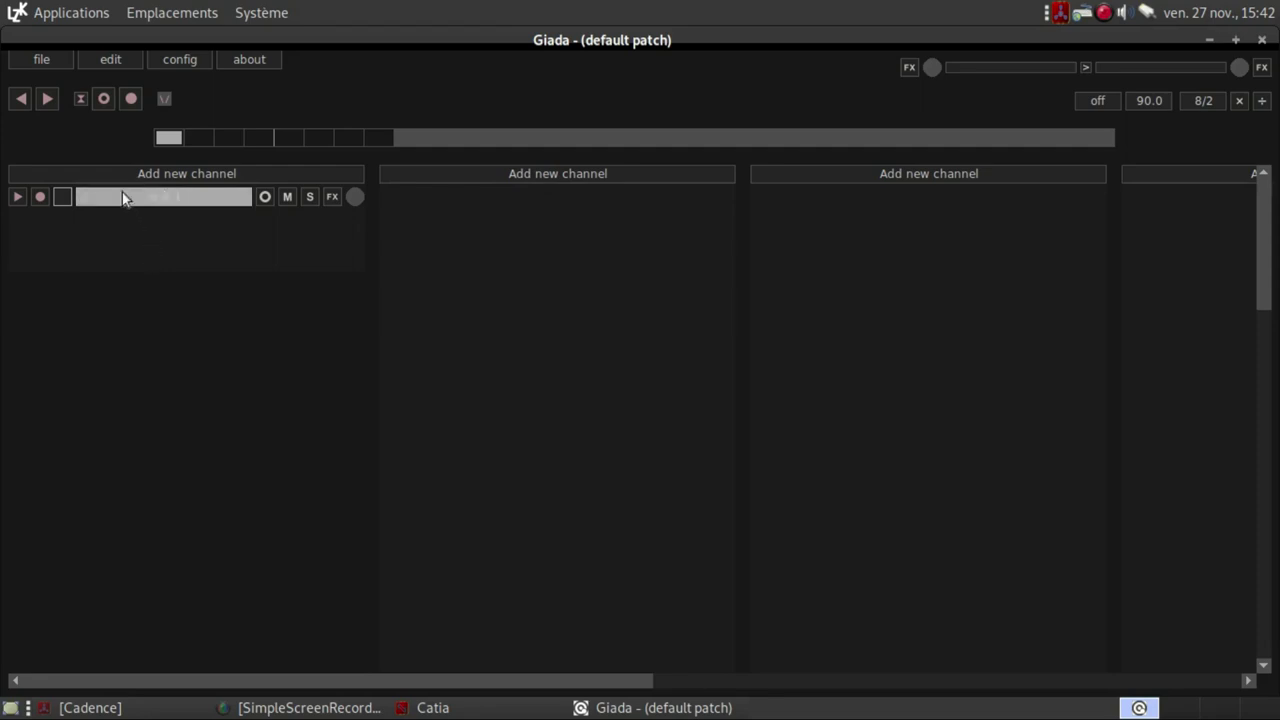
pyautogui.click(47, 97)
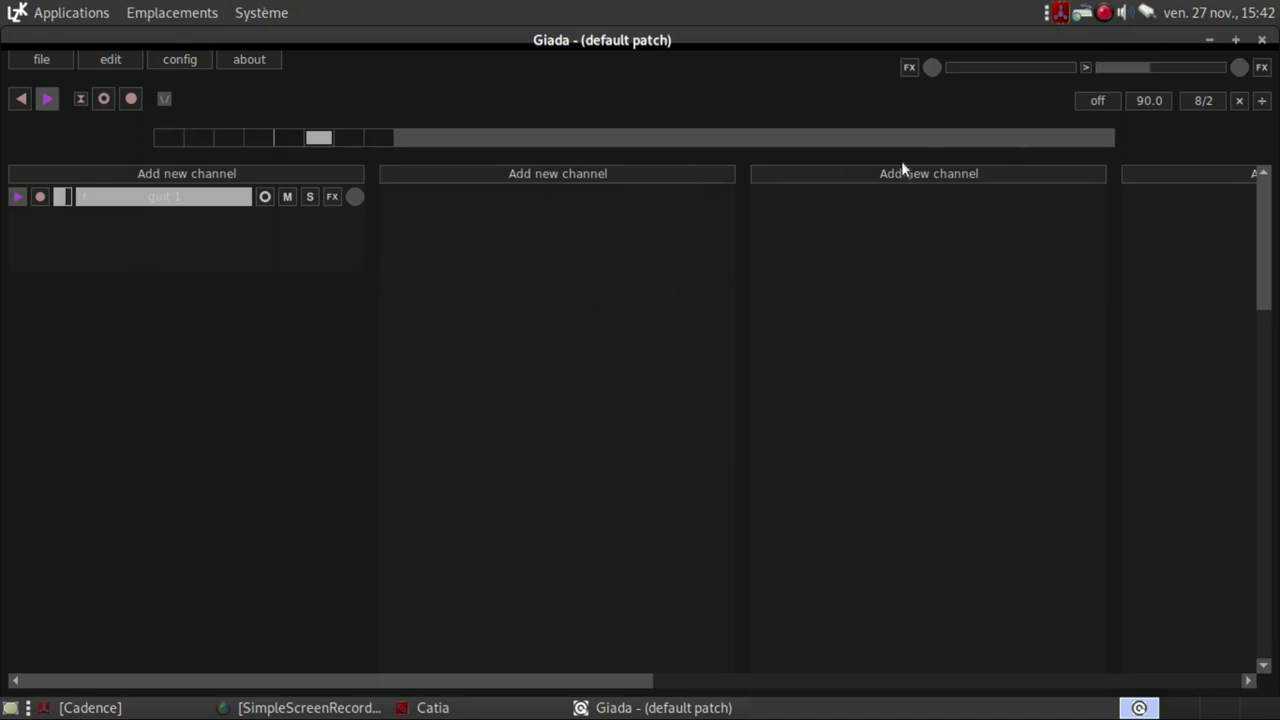
# Step: Set the sequencer length to 16 beats and 4 bars
pyautogui.click(1211, 105)
pyautogui.press('BackSpace')
pyautogui.write('16')
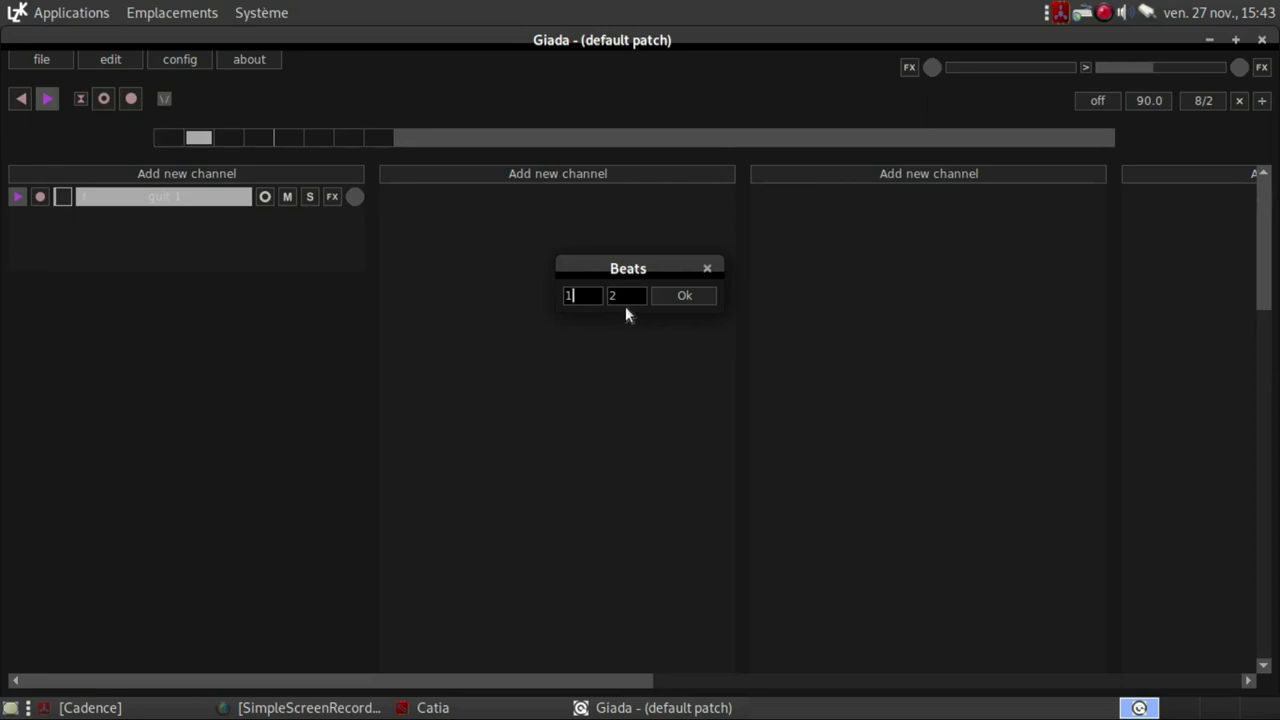
pyautogui.click(638, 295)
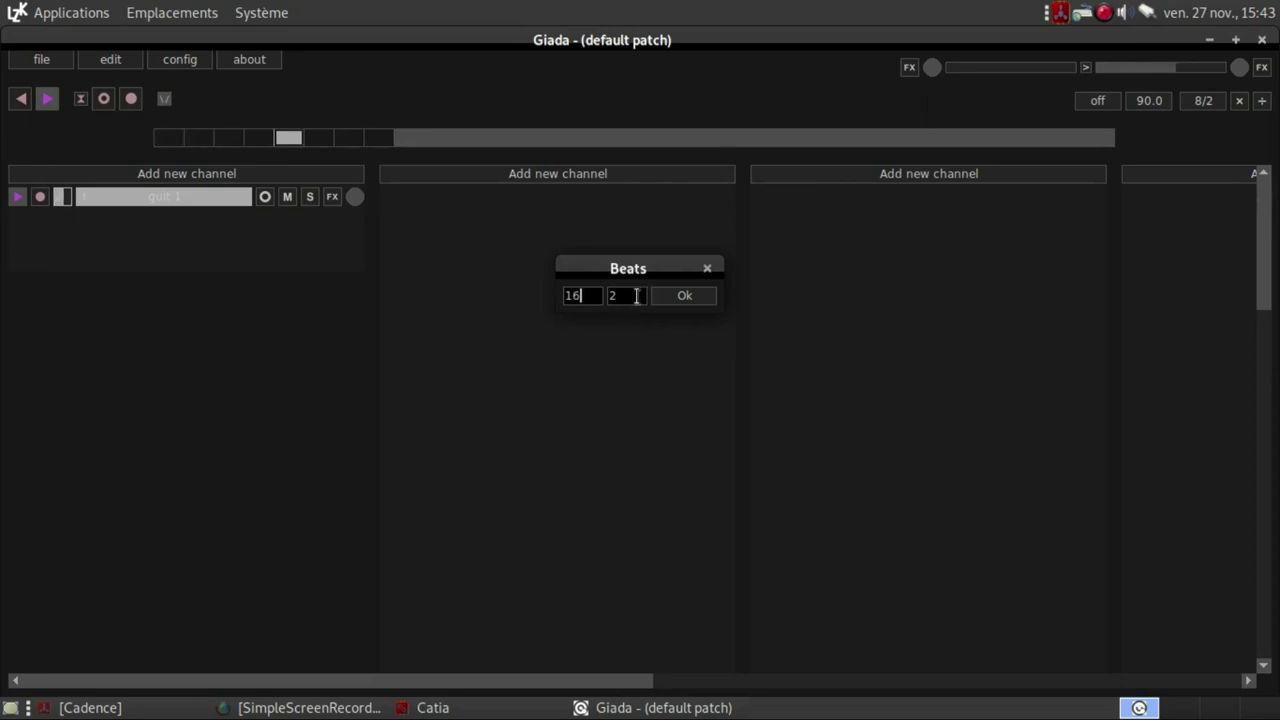
pyautogui.press('BackSpace')
pyautogui.write('4')
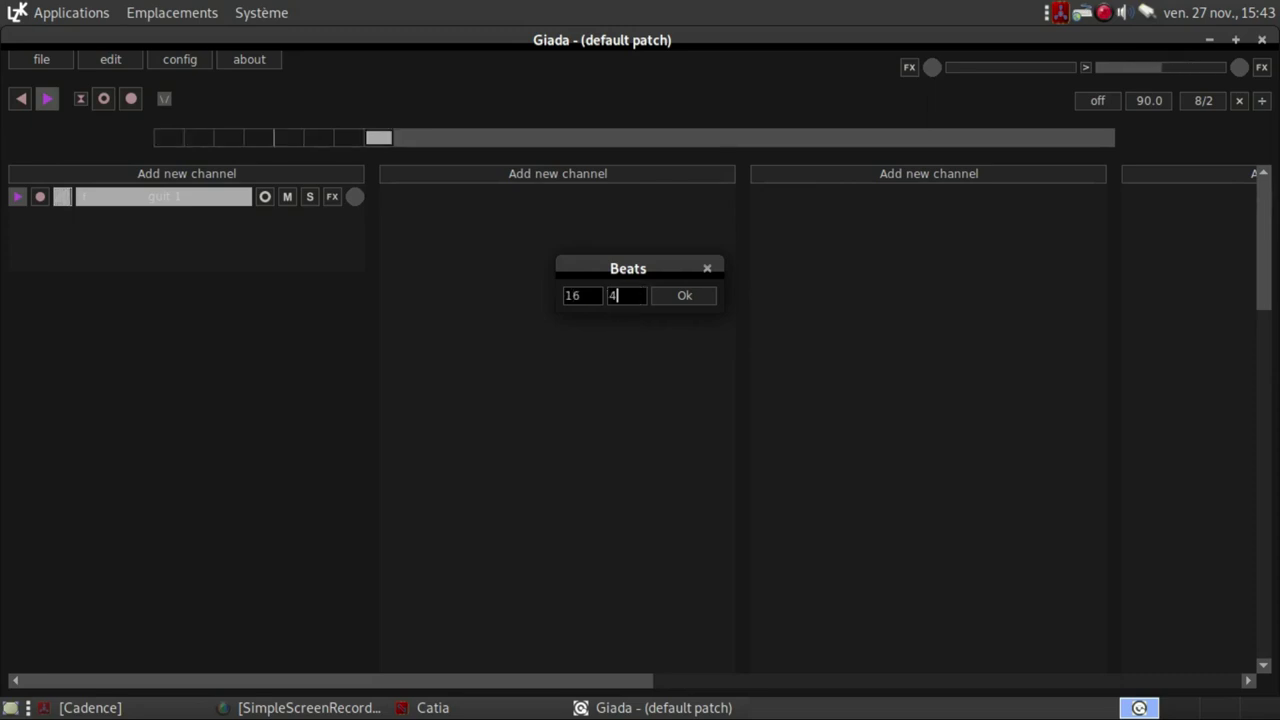
pyautogui.click(684, 295)
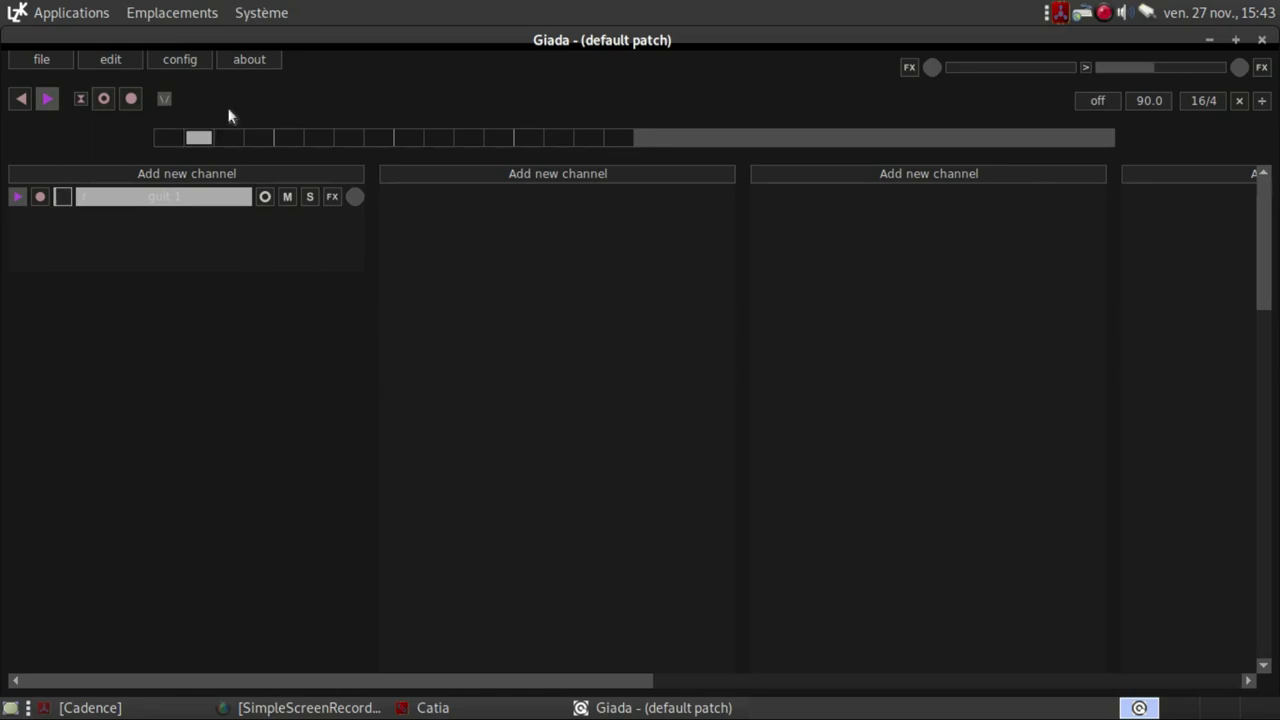
# Step: Add a second sample channel to the first column and stop the sequencer
pyautogui.click(201, 172)
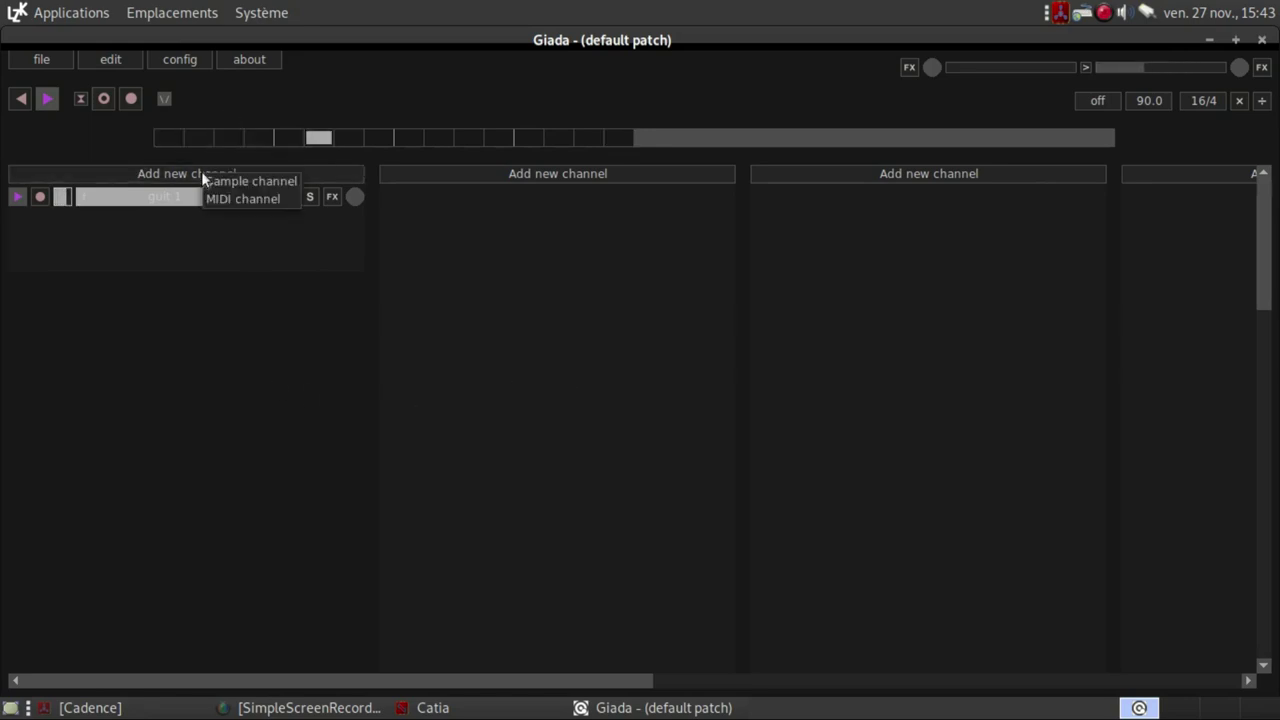
pyautogui.click(256, 181)
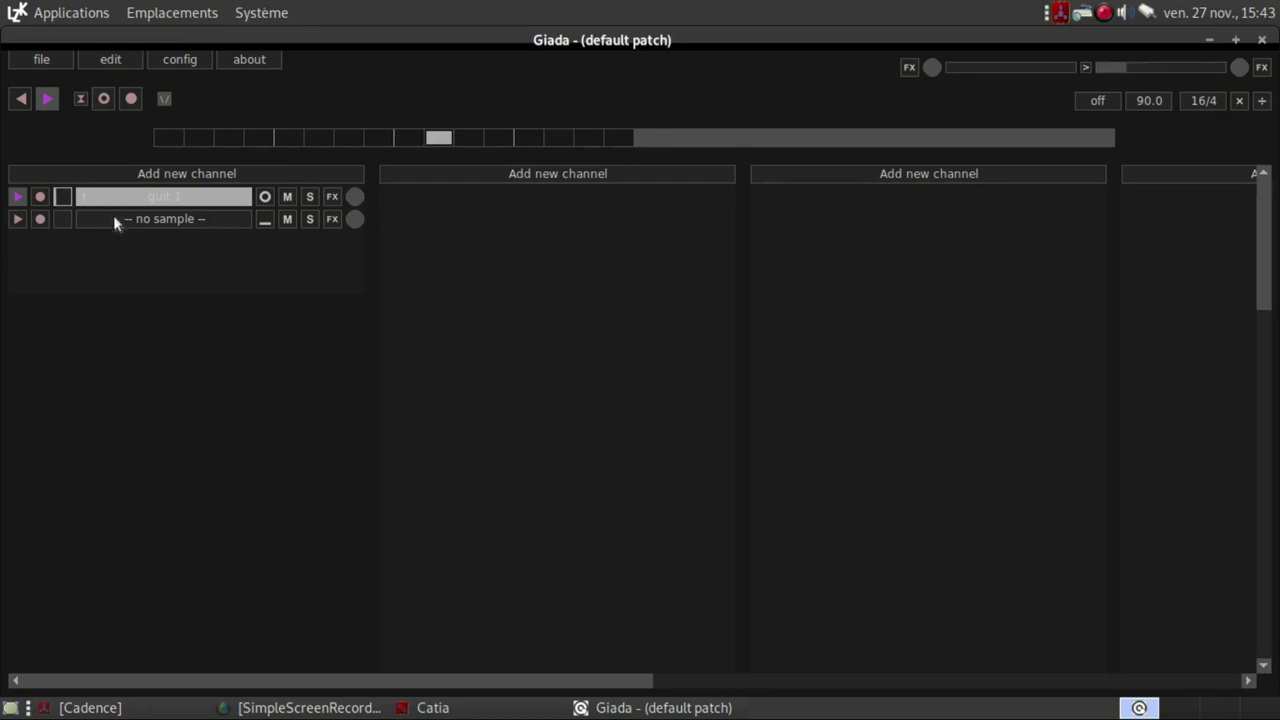
pyautogui.click(46, 99)
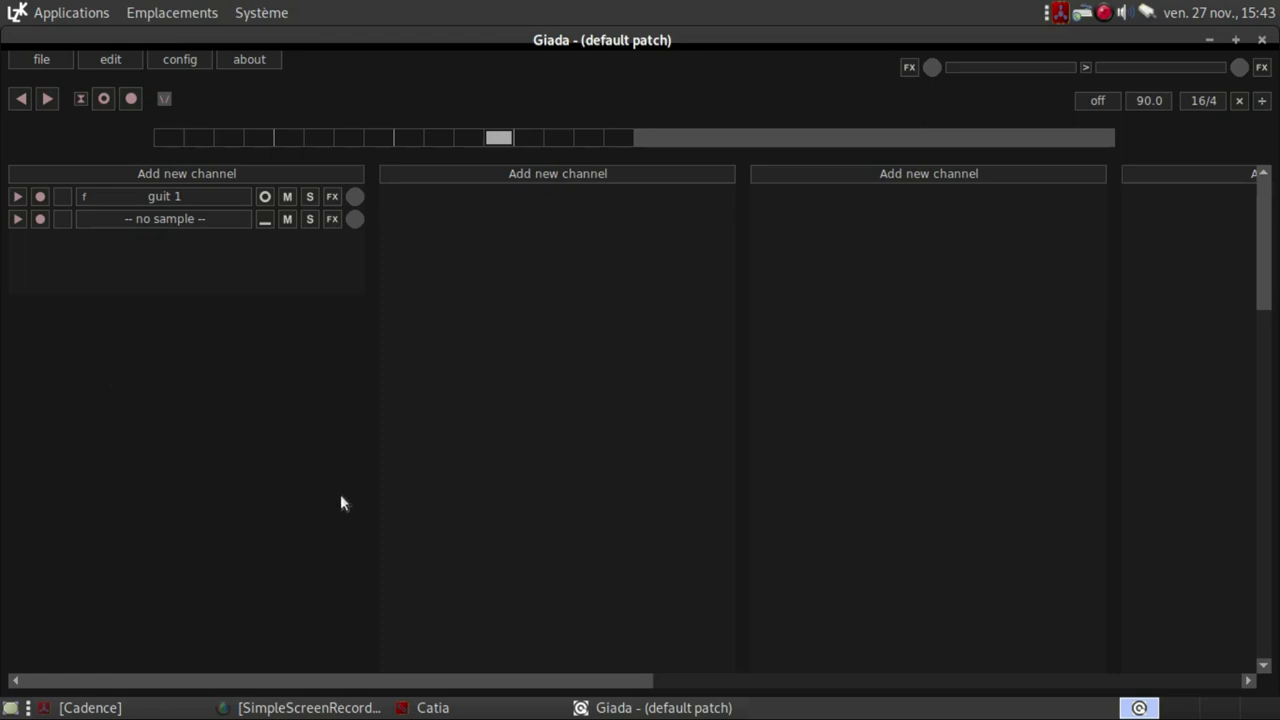
# Step: Launch the Rakarrack guitar effects processor from the installed audio effects applications
pyautogui.click(73, 14)
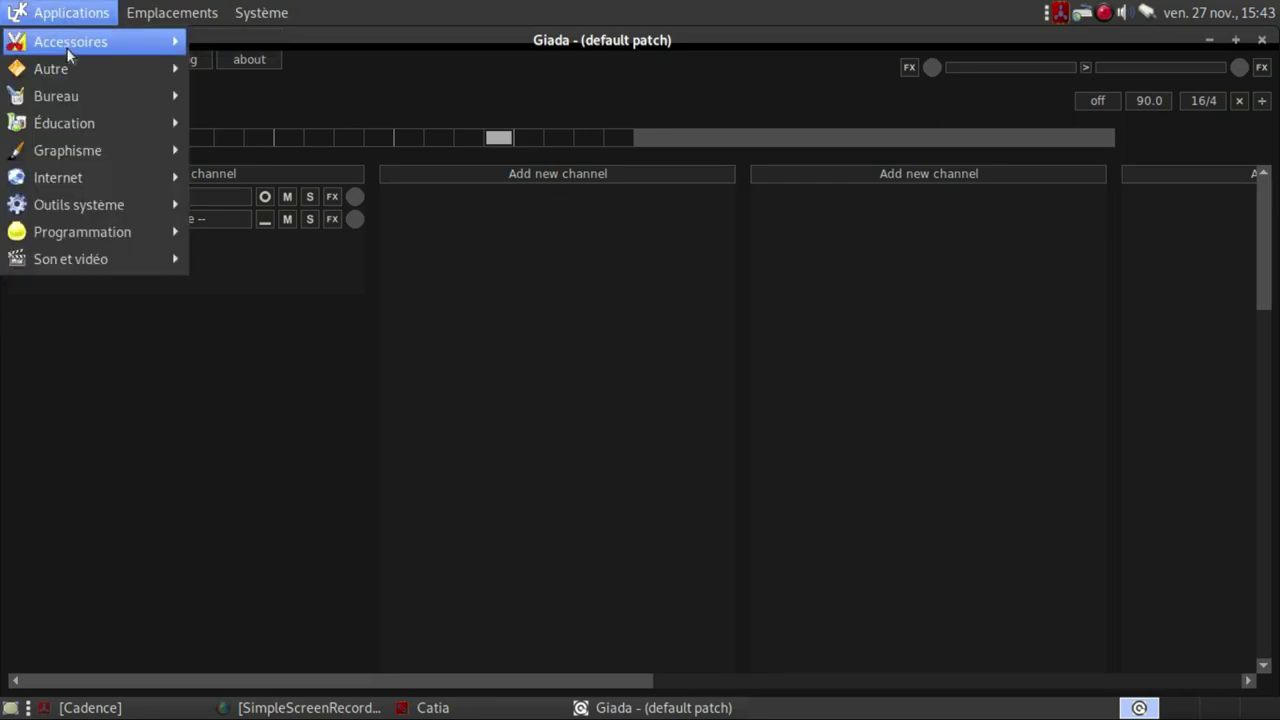
pyautogui.moveTo(68, 256)
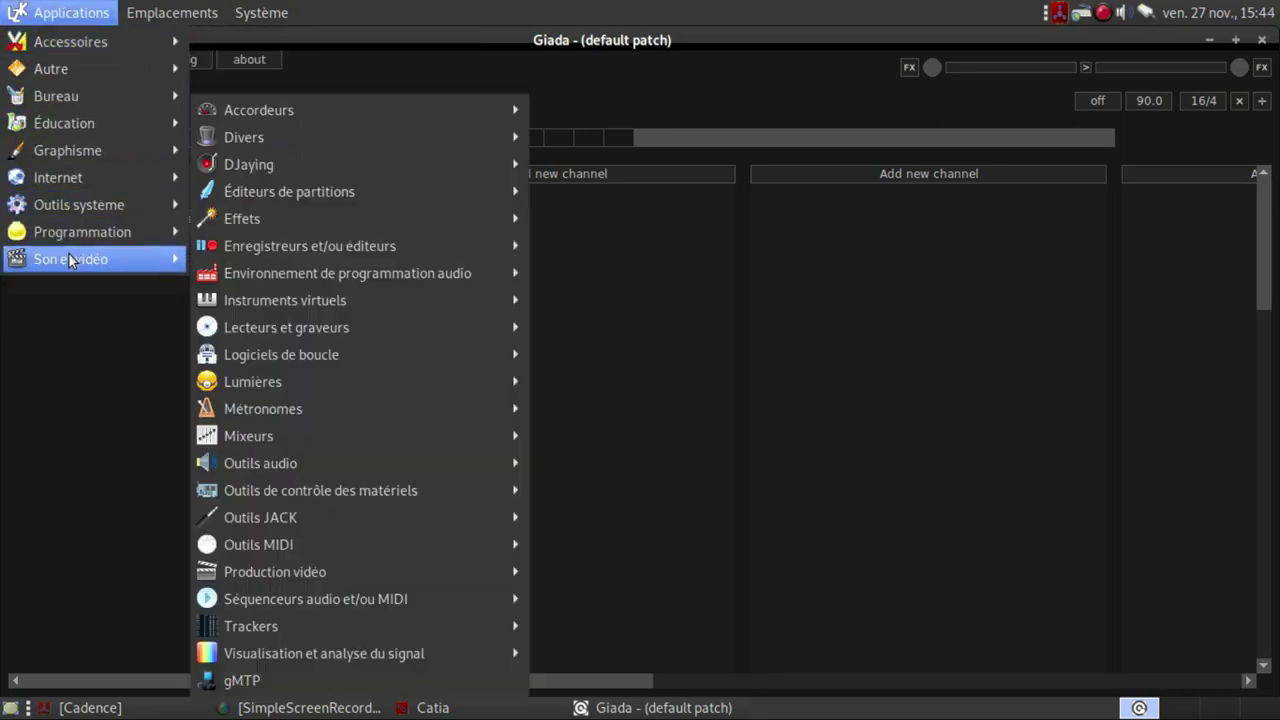
pyautogui.moveTo(298, 245)
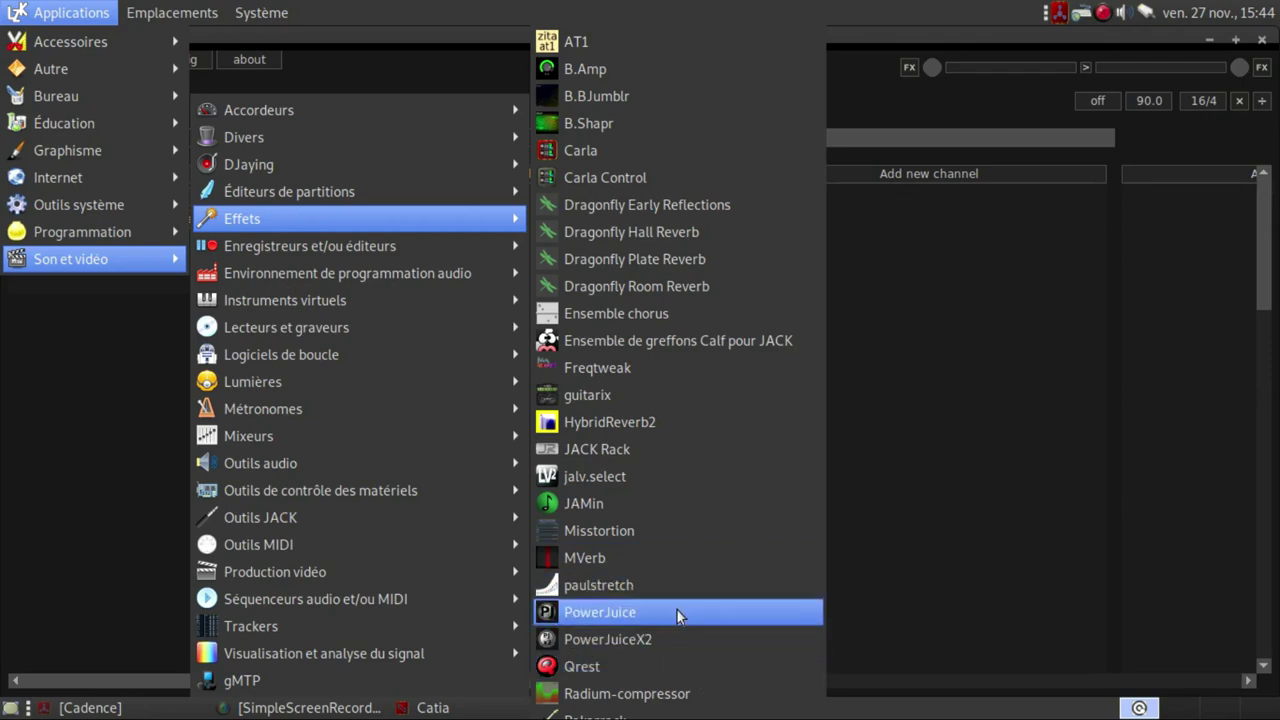
pyautogui.scroll(-4, 656, 629)
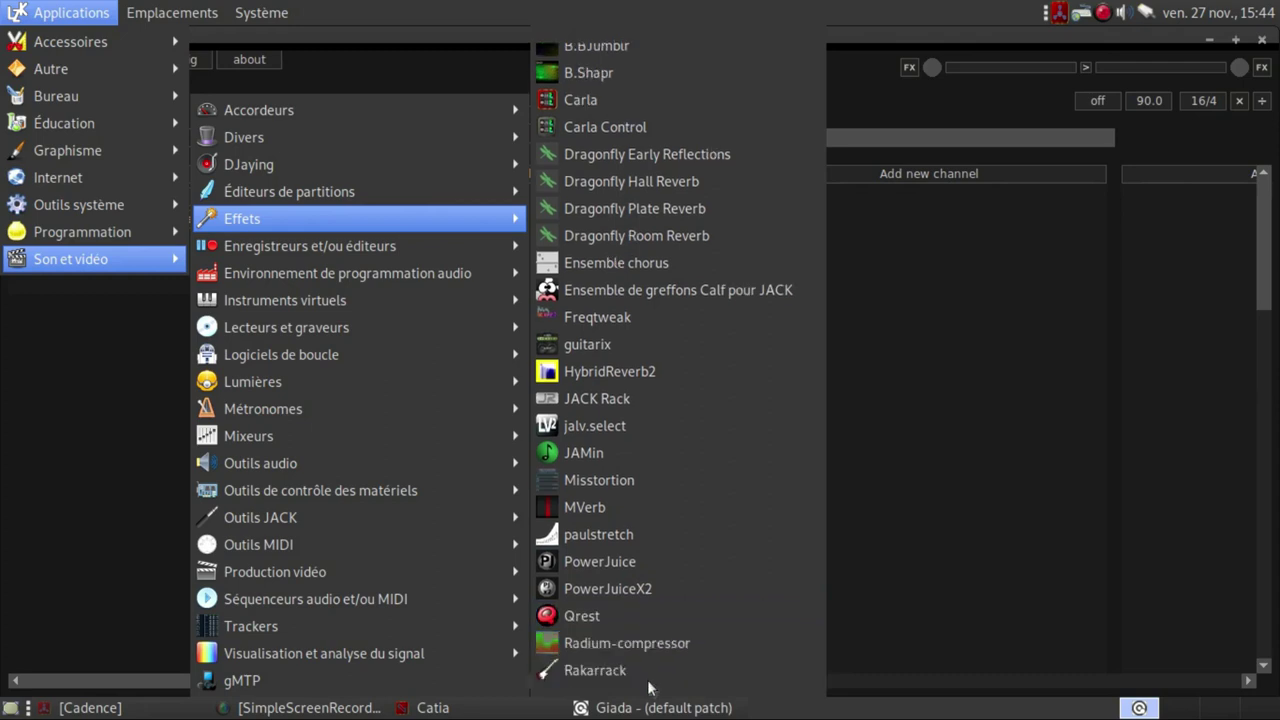
pyautogui.scroll(-2, 647, 679)
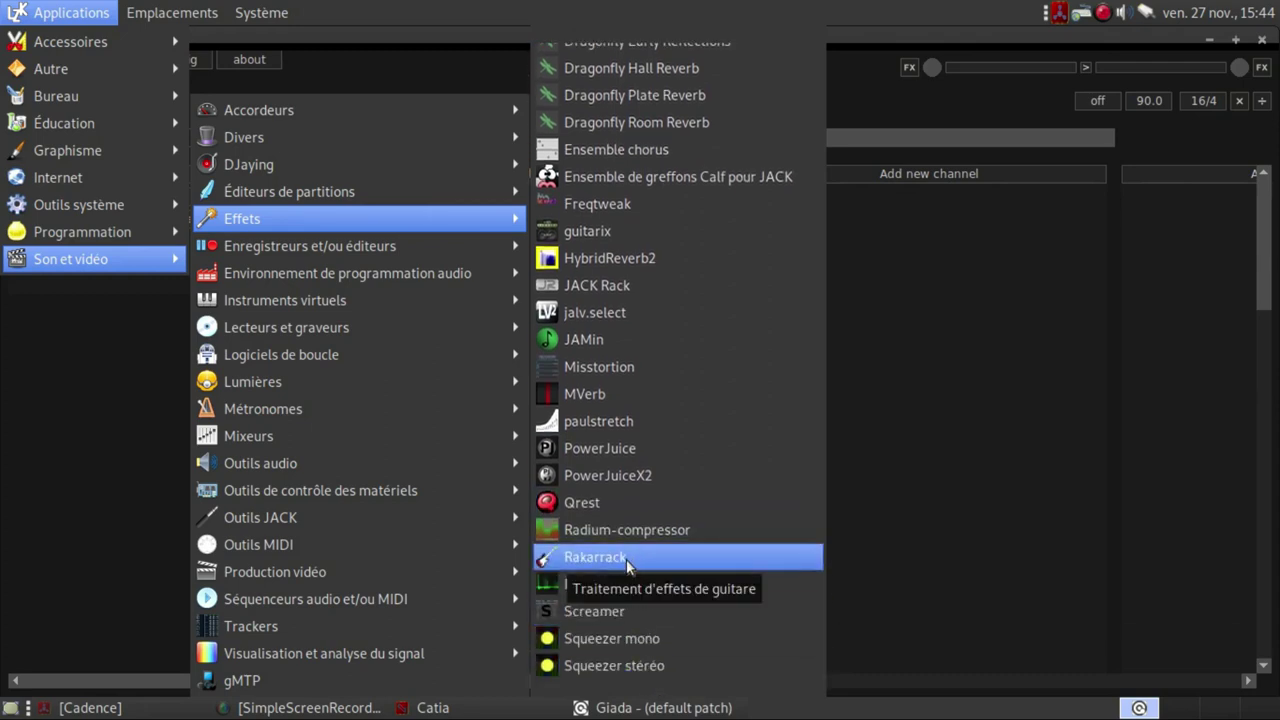
pyautogui.click(626, 559)
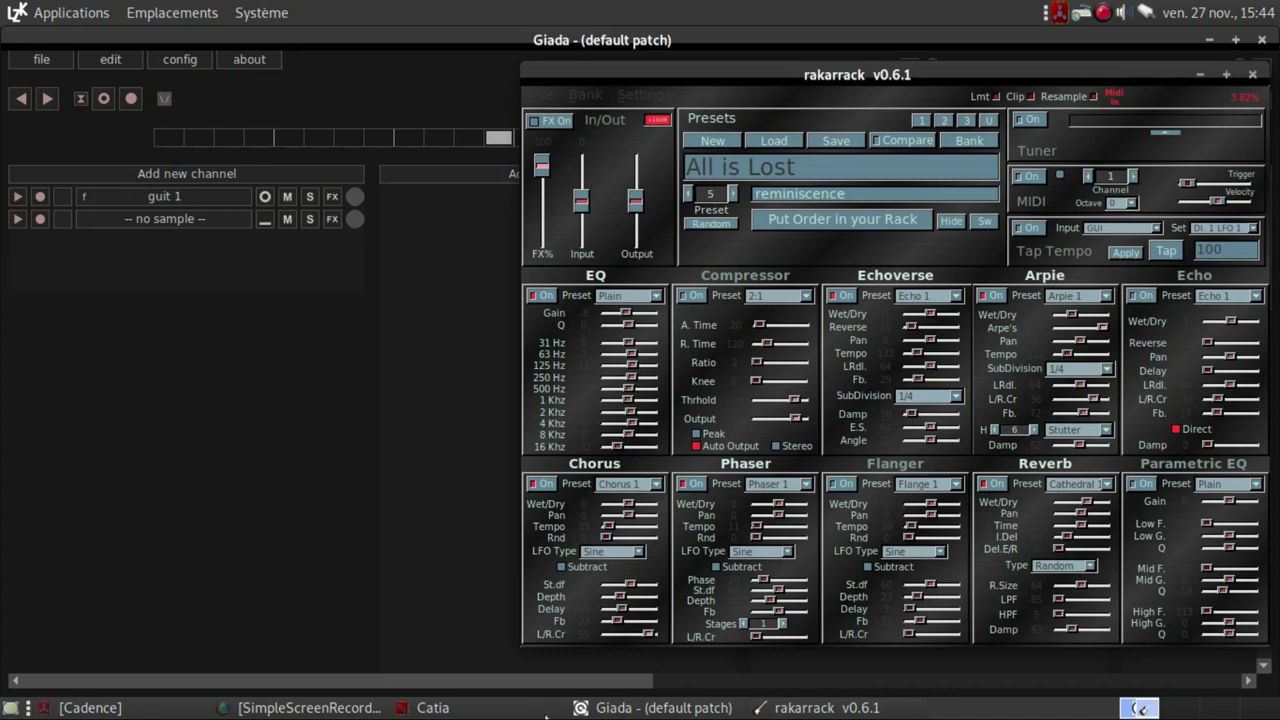
# Step: Switch to Catia and rearrange the system capture and rakarrack boxes so rakarrack sits between capture and Giada
pyautogui.click(458, 710)
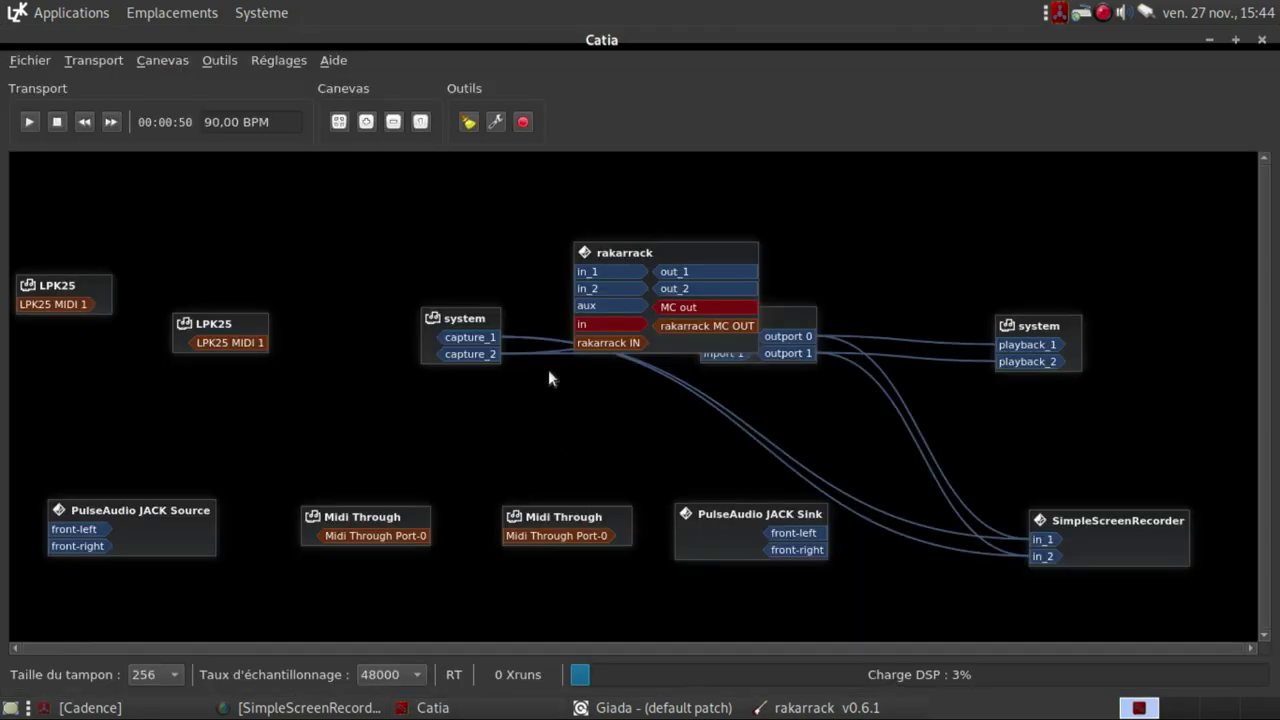
pyautogui.moveTo(490, 323); pyautogui.dragTo(373, 277)
pyautogui.moveTo(696, 251); pyautogui.dragTo(567, 201)
pyautogui.moveTo(362, 273); pyautogui.dragTo(359, 298)
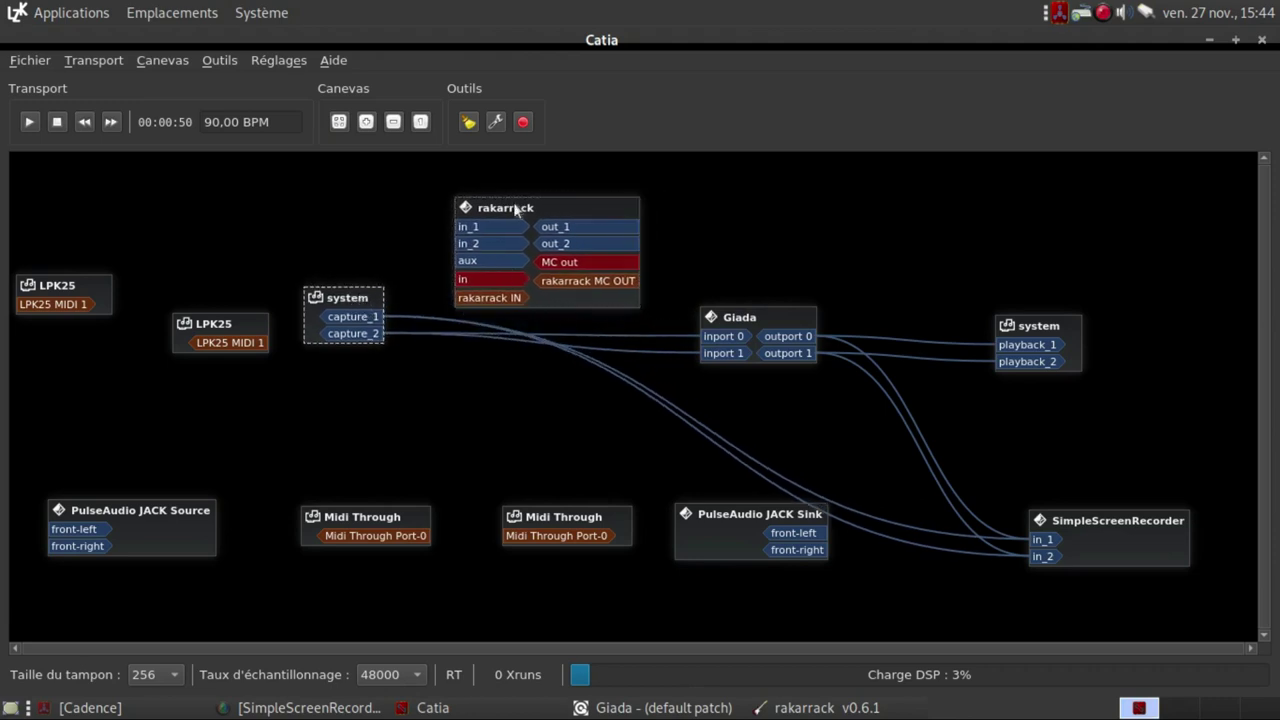
# Step: Disconnect capture_2 from Giada, connect it to rakarrack in_1 and in_2, and route rakarrack out_1 and out_2 to Giada inport 0 and inport 1
pyautogui.rightClick(373, 333)
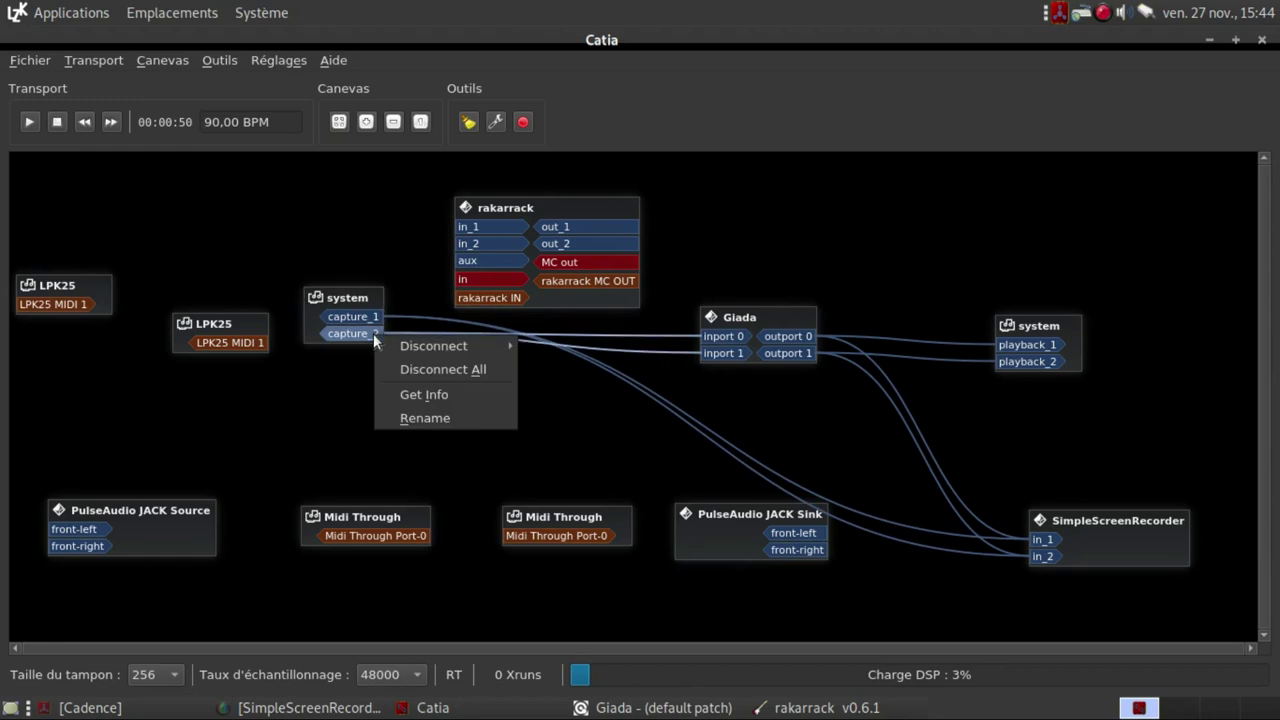
pyautogui.click(465, 367)
pyautogui.moveTo(379, 333); pyautogui.dragTo(468, 226)
pyautogui.moveTo(369, 333); pyautogui.dragTo(470, 243)
pyautogui.moveTo(640, 221); pyautogui.dragTo(710, 336)
pyautogui.moveTo(638, 244); pyautogui.dragTo(708, 353)
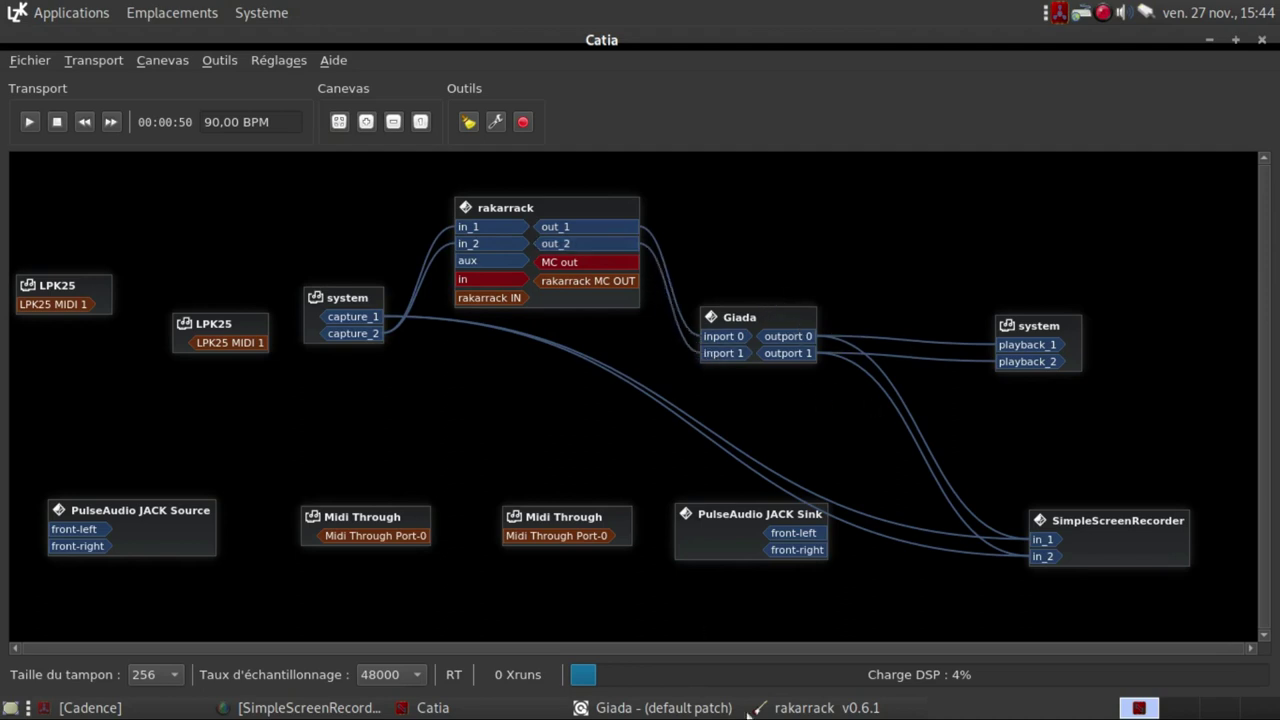
# Step: Arm the empty sample channel in Giada for recording and turn on the effects processing in rakarrack
pyautogui.click(627, 708)
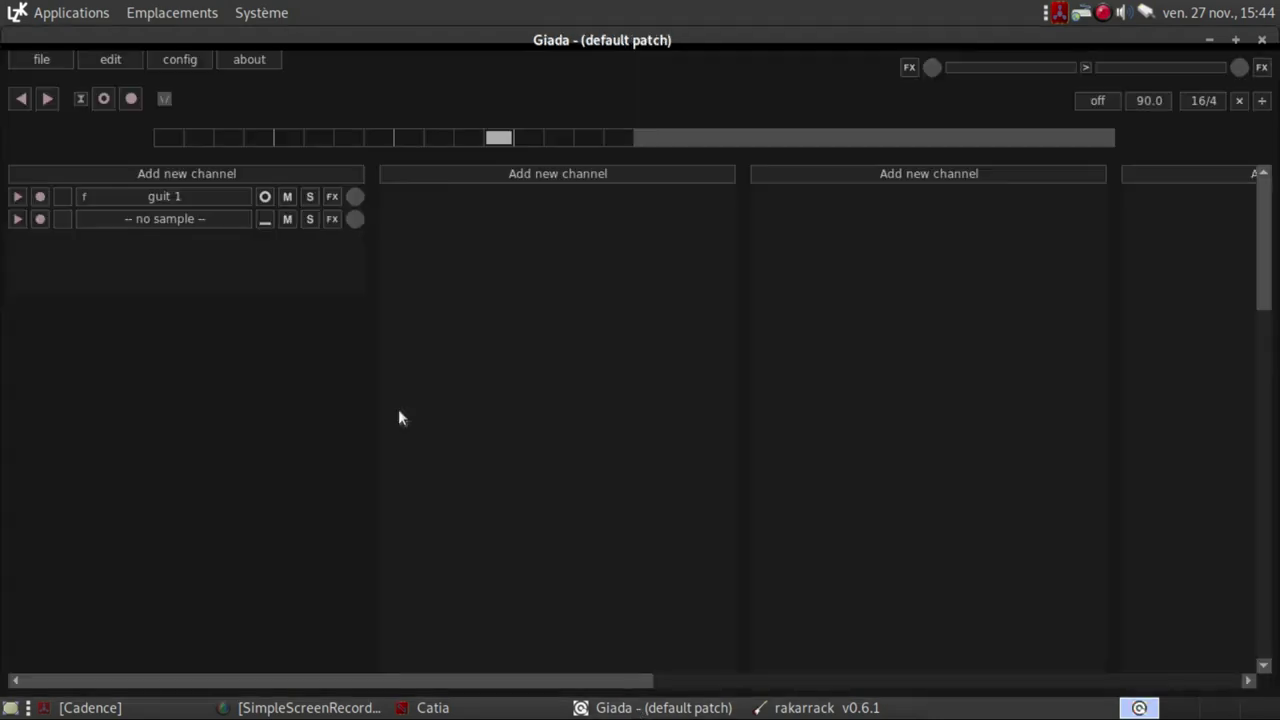
pyautogui.click(785, 708)
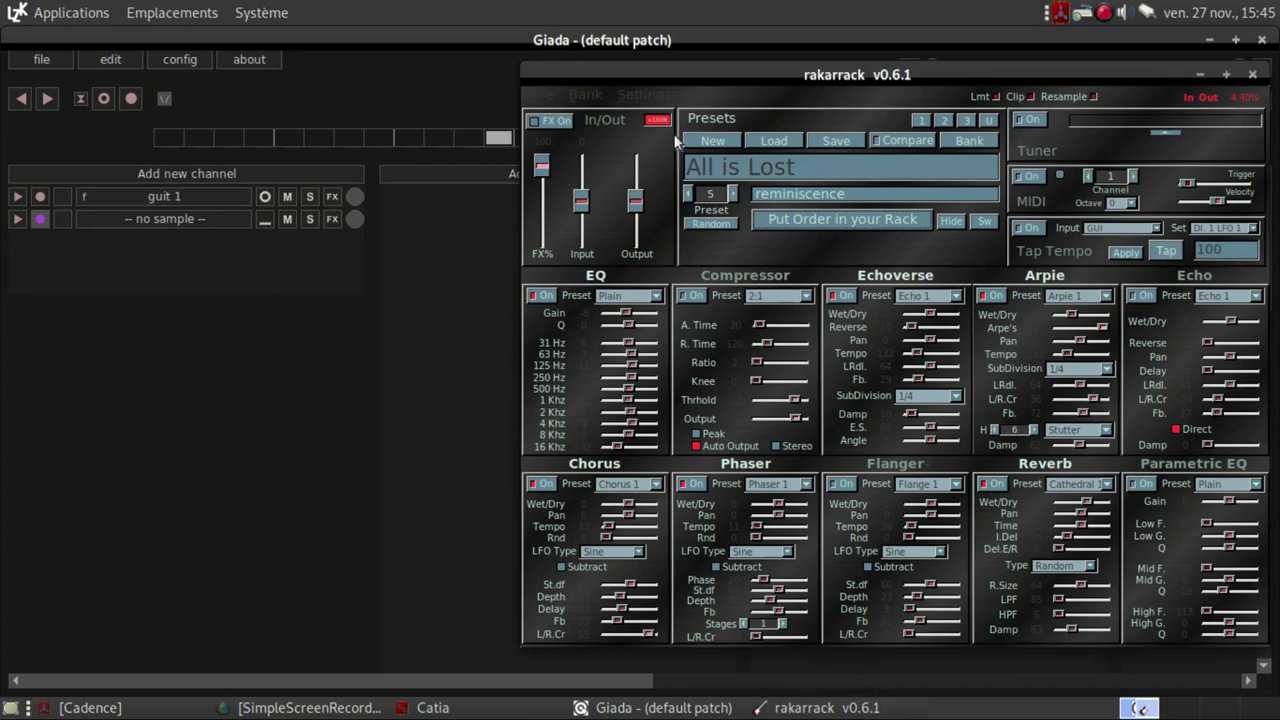
pyautogui.click(537, 122)
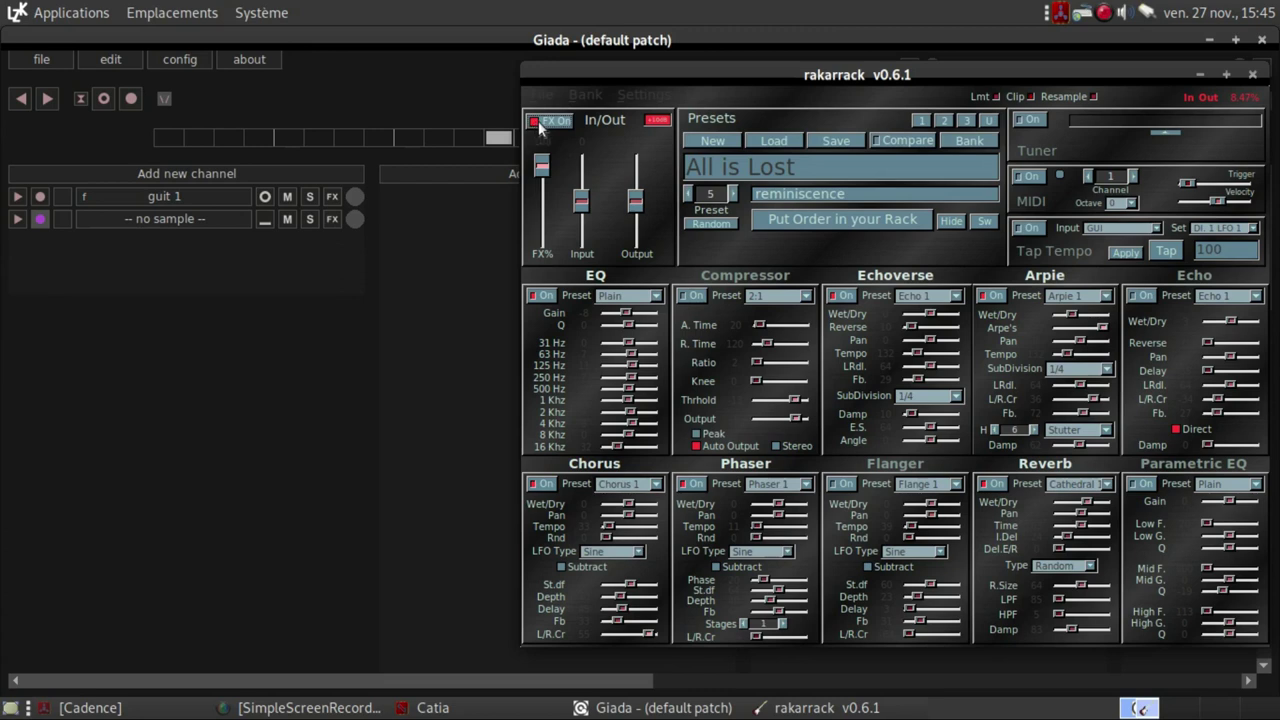
pyautogui.click(656, 120)
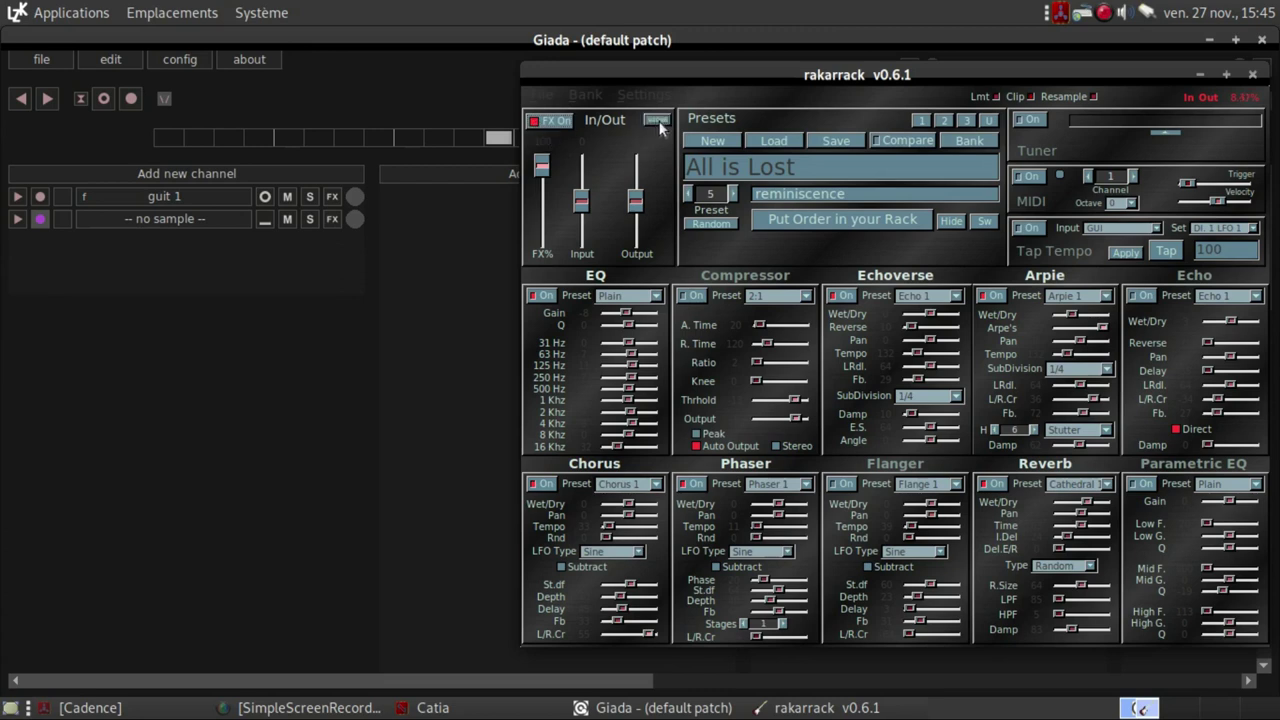
pyautogui.click(657, 121)
# Step: Minimize rakarrack to return to Giada and set the empty sample channel's playback mode to Loop . basic
pyautogui.click(1200, 74)
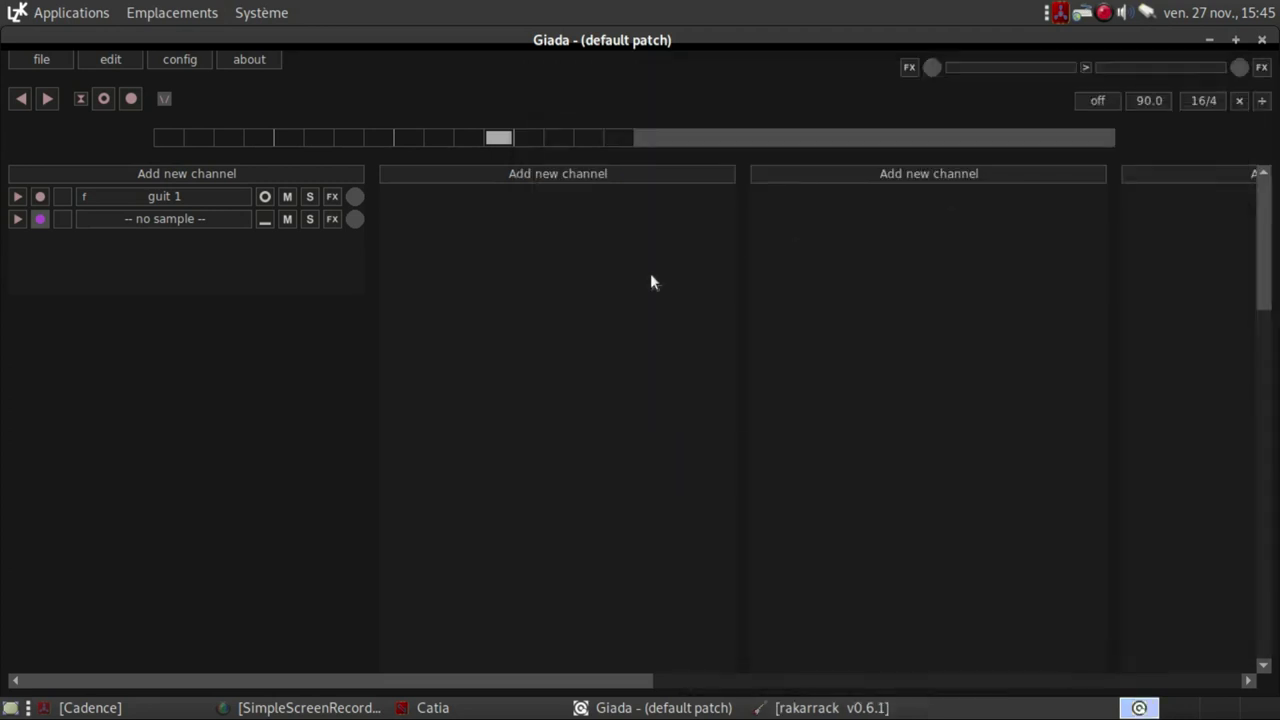
pyautogui.click(264, 224)
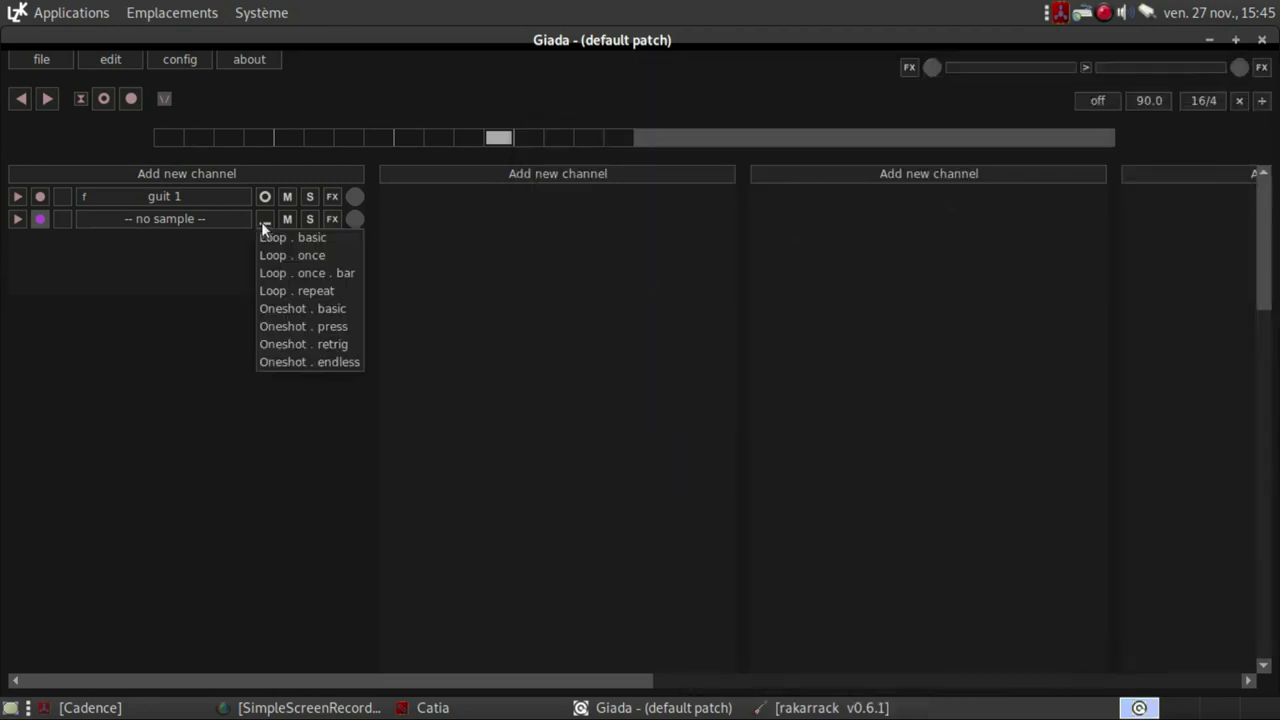
pyautogui.click(271, 238)
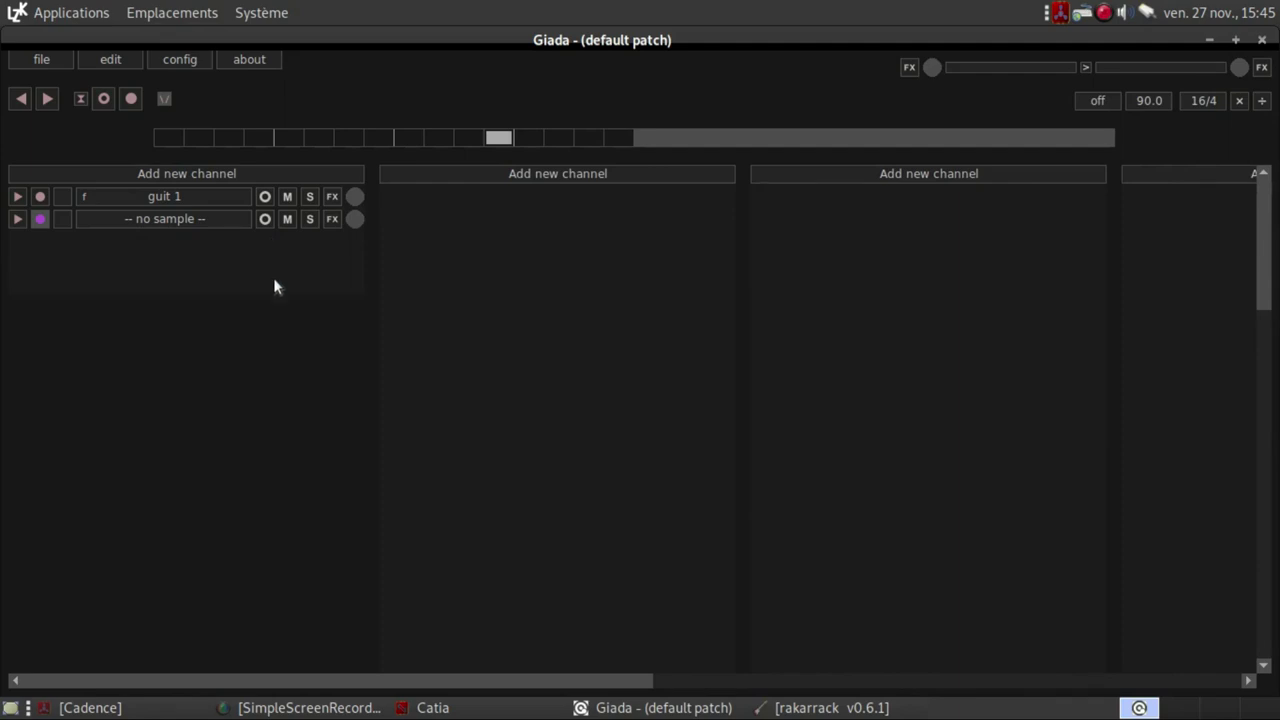
# Step: Set the sequencer length to 8 beats divided into 2 bars
pyautogui.click(1214, 101)
pyautogui.moveTo(591, 294)
pyautogui.mouseDown()
pyautogui.moveTo(559, 295)
pyautogui.moveTo(608, 295)
pyautogui.mouseUp()
pyautogui.write('2')
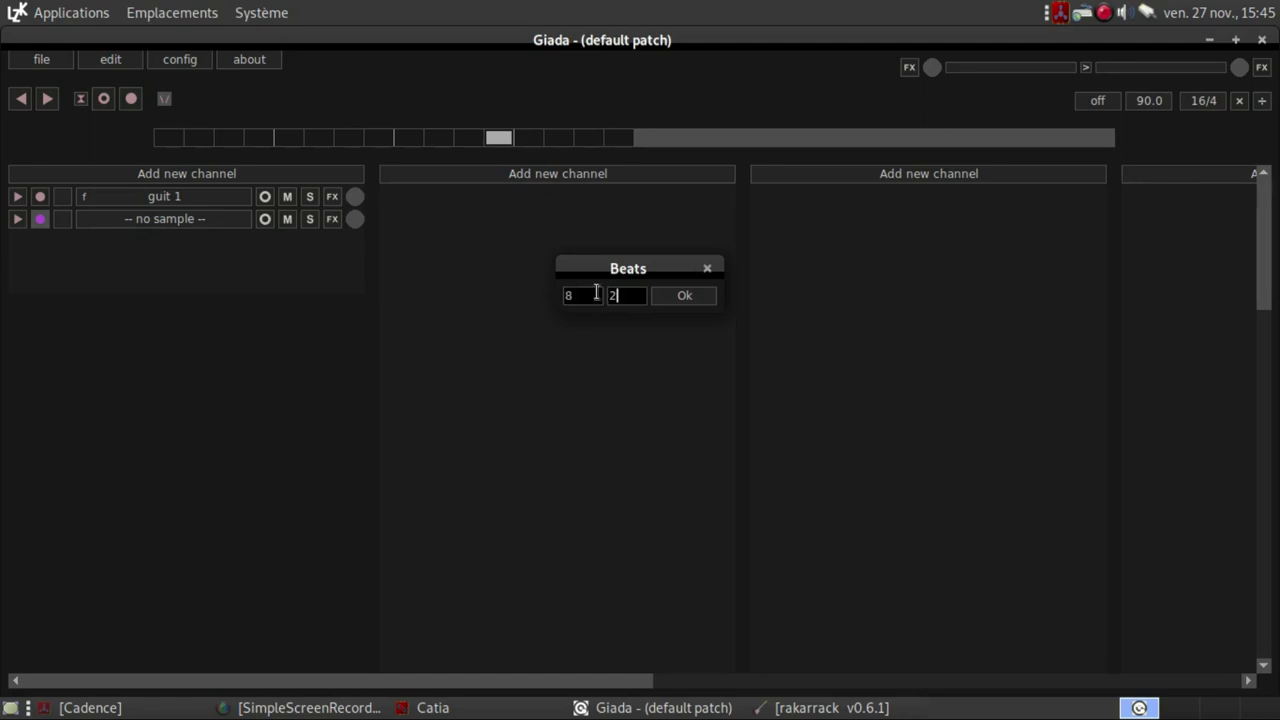
pyautogui.click(682, 292)
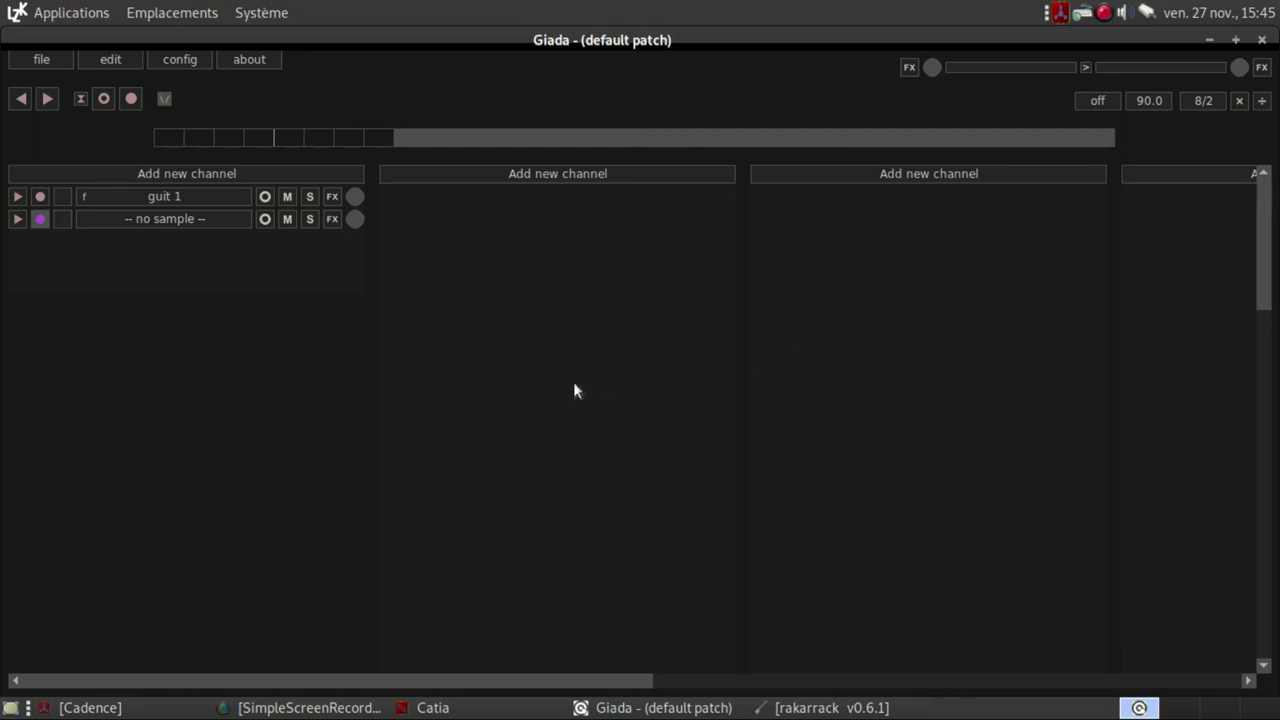
# Step: Rewind the sequencer, record a take into the armed second channel over the guit 1 loop, and stop playback
pyautogui.click(21, 100)
pyautogui.click(17, 197)
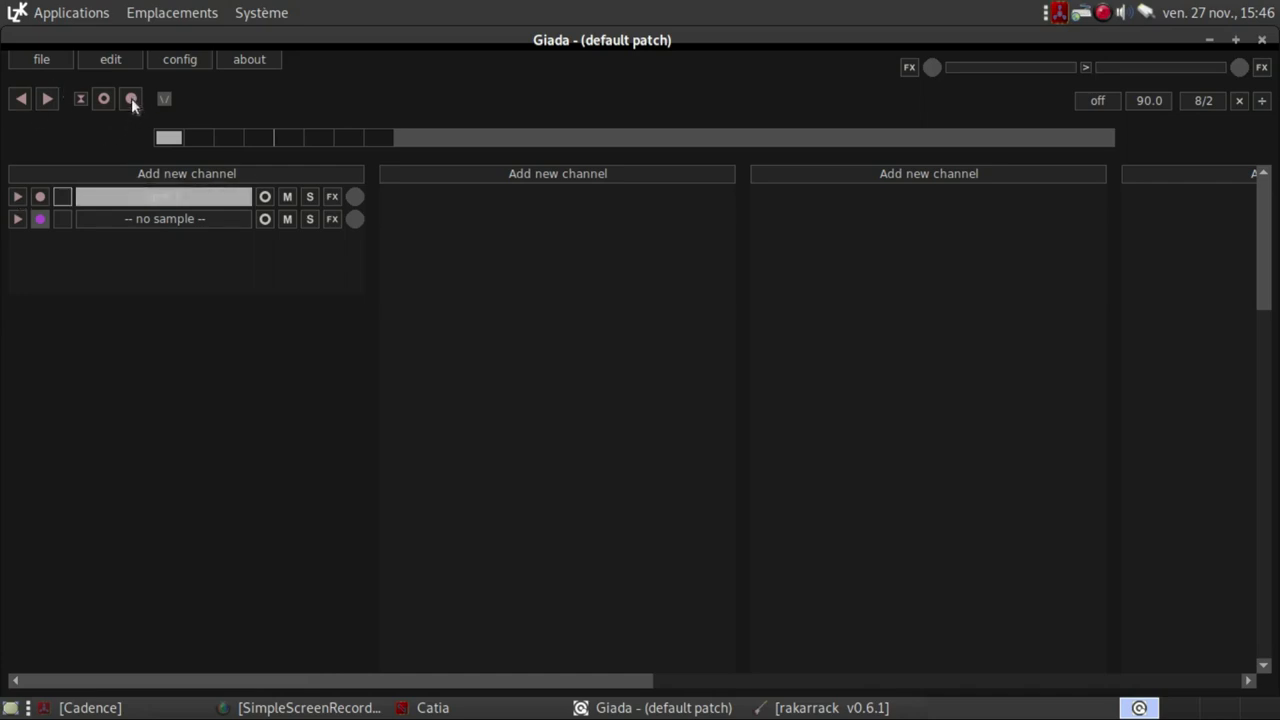
pyautogui.click(131, 98)
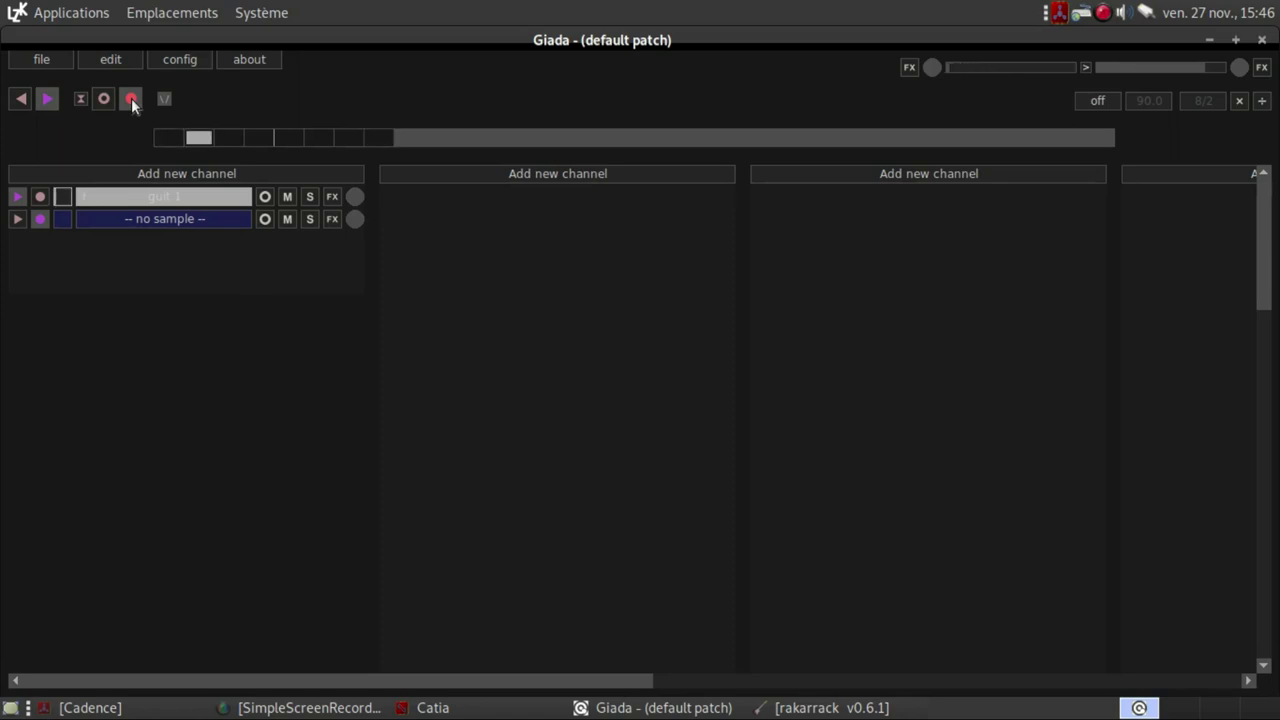
pyautogui.click(131, 99)
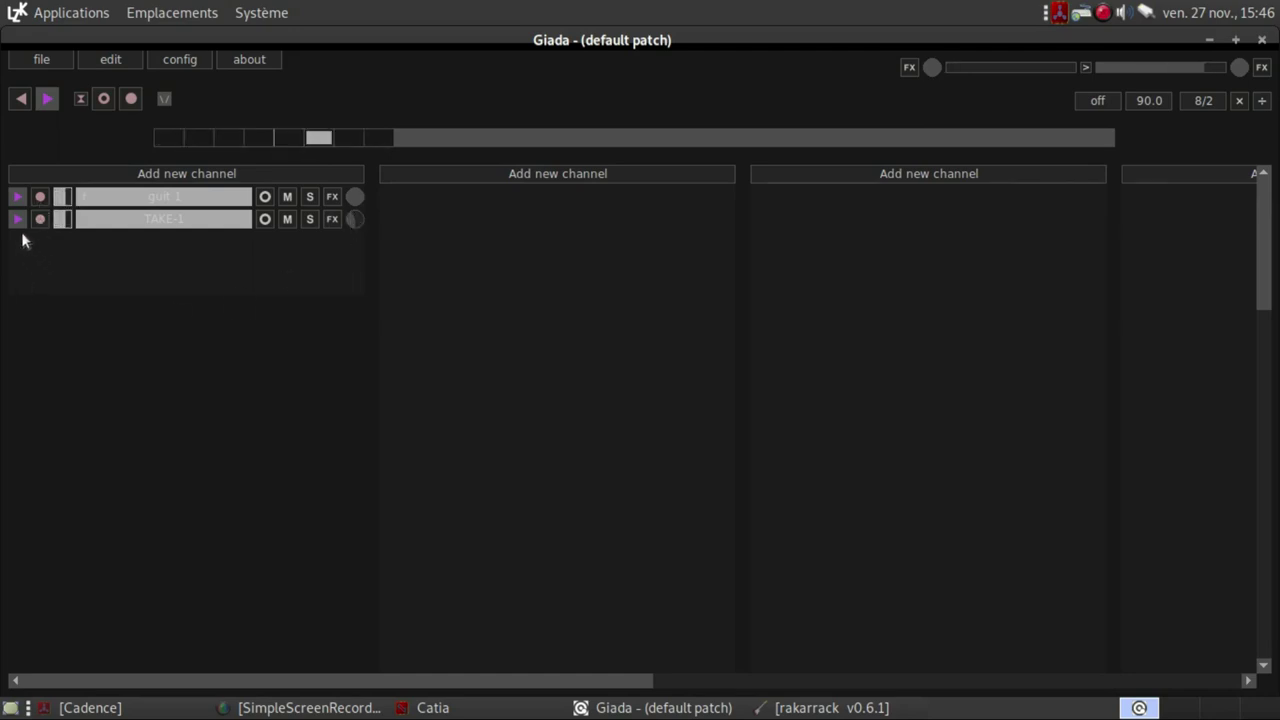
pyautogui.press('space')
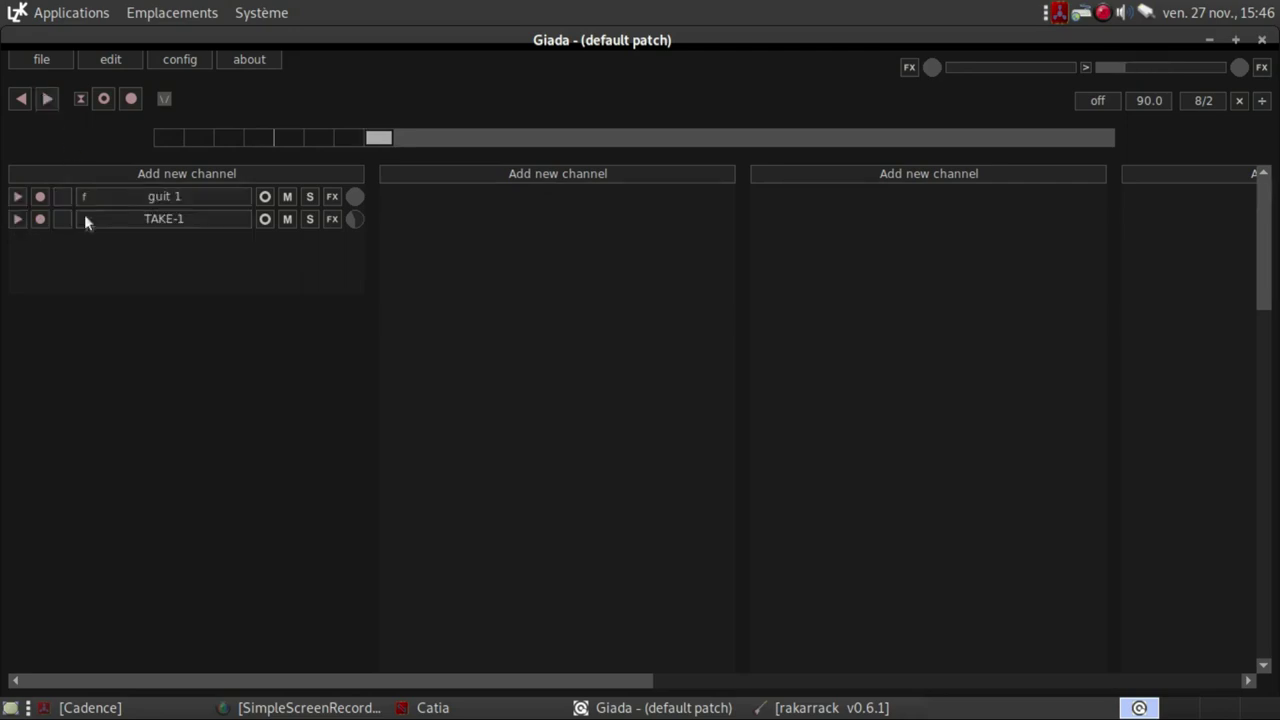
# Step: Rename the newly recorded channel as guit 2 and add a third sample channel to the first column
pyautogui.rightClick(179, 217)
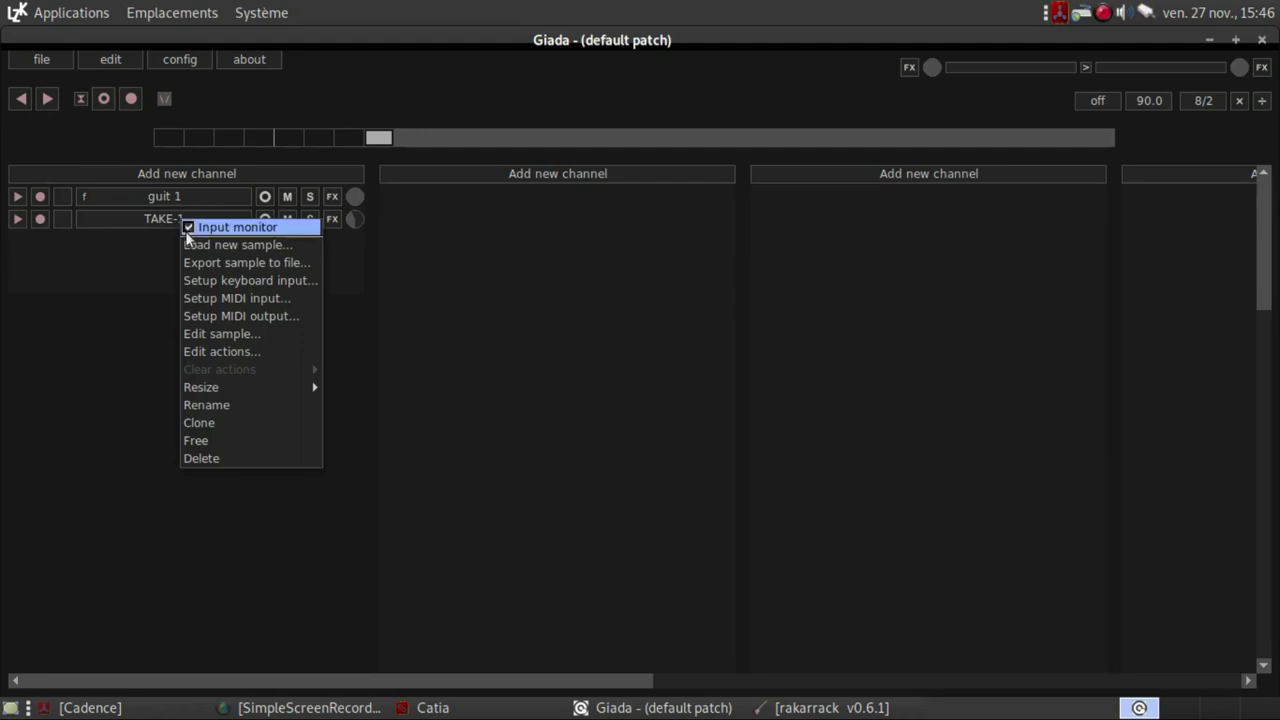
pyautogui.click(244, 404)
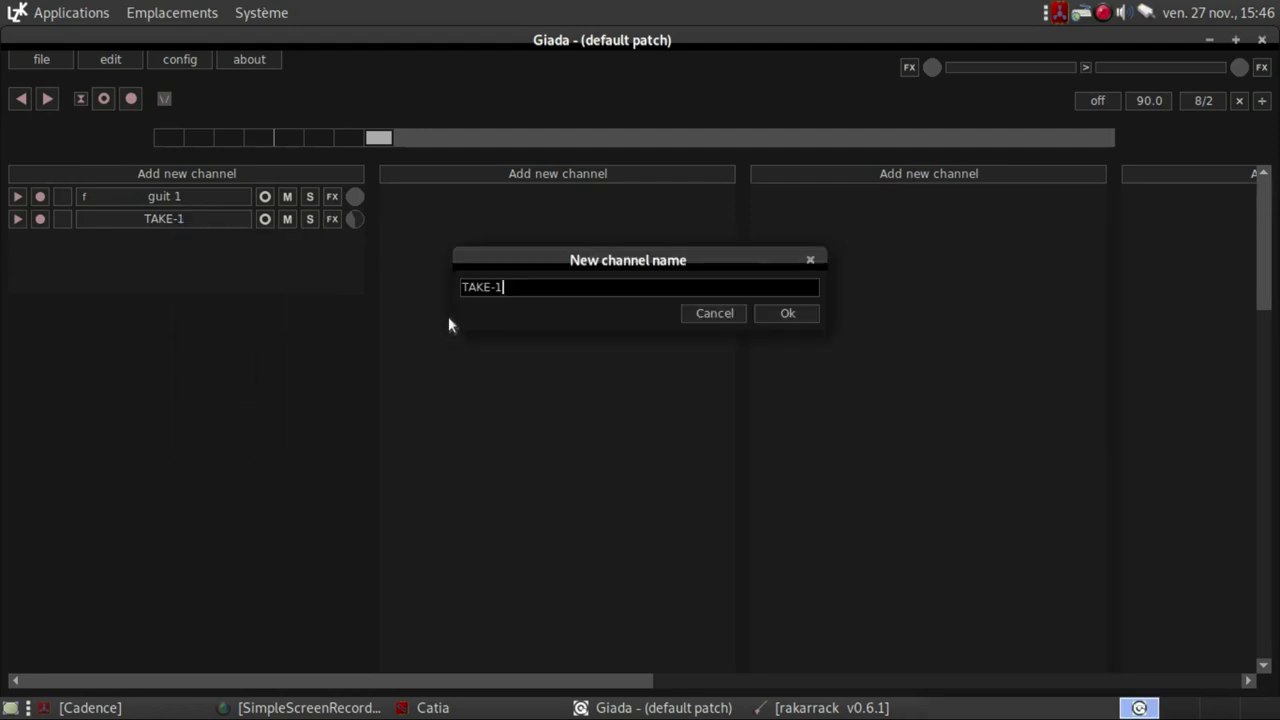
pyautogui.moveTo(529, 285); pyautogui.dragTo(401, 289)
pyautogui.write('guit 2')
pyautogui.click(797, 311)
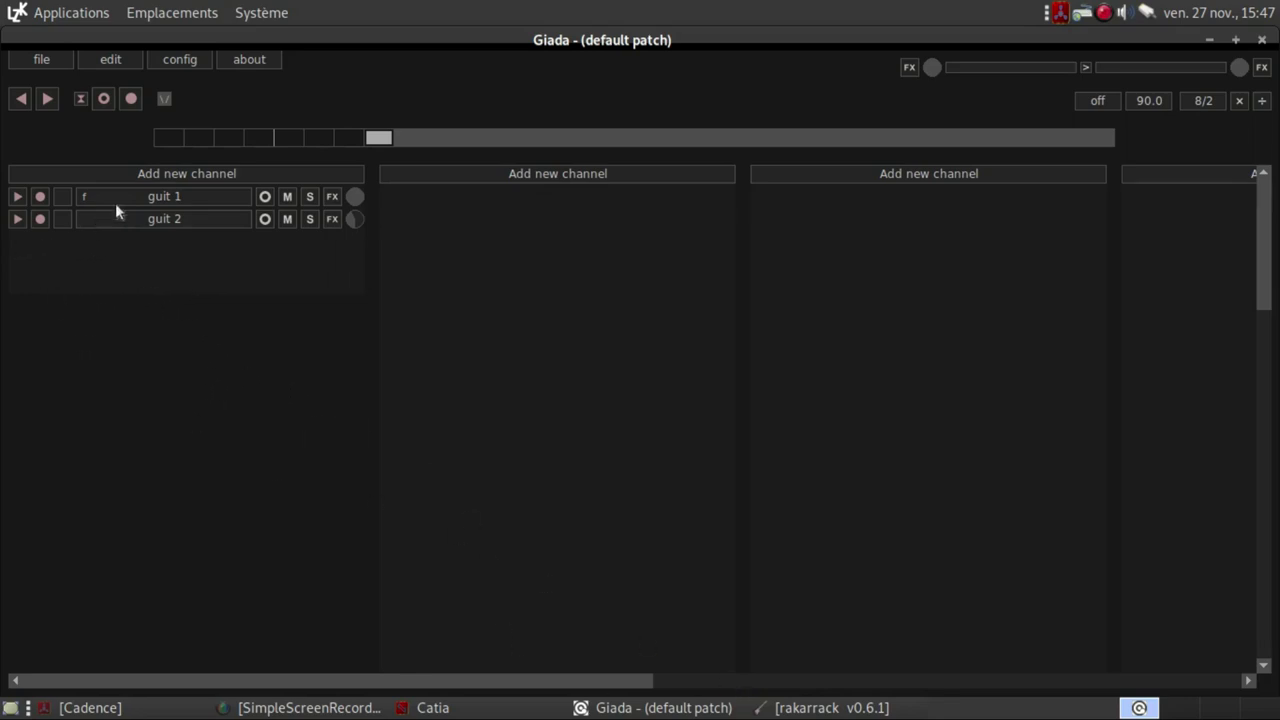
pyautogui.click(158, 170)
pyautogui.click(198, 183)
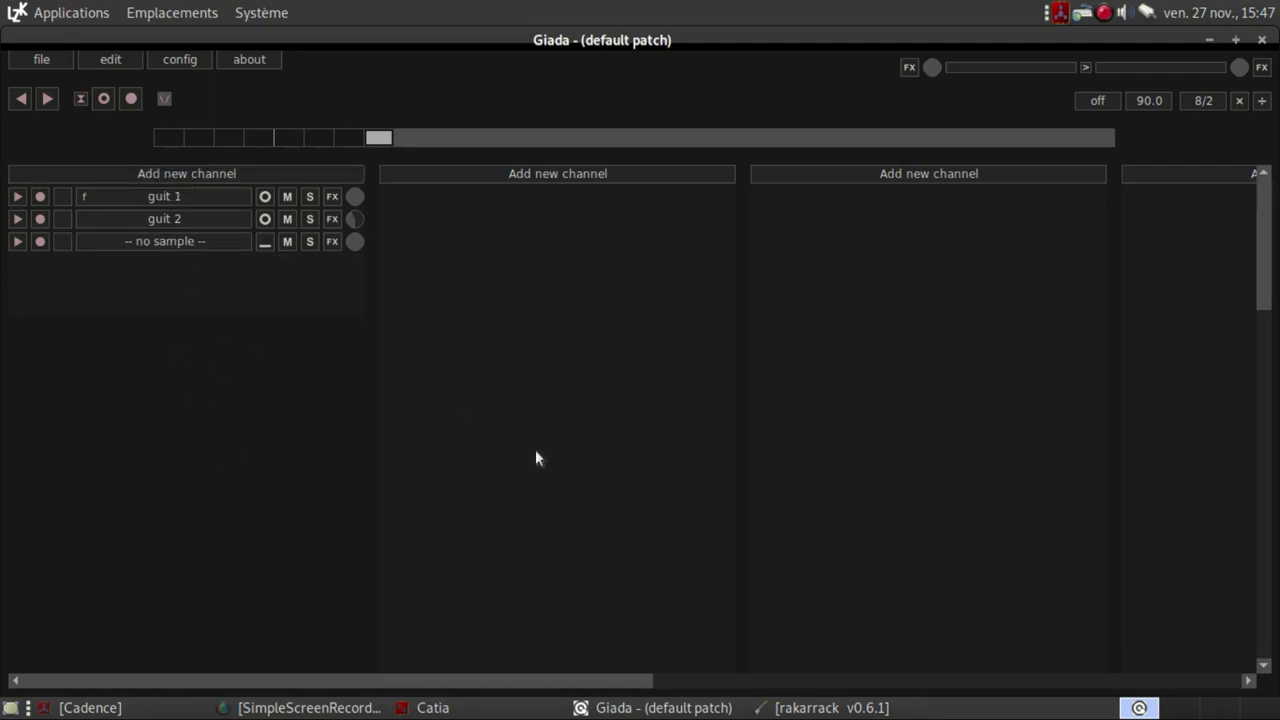
# Step: Switch to rakarrack, load the Bass preset from the preset bank, and minimize both rakarrack windows to return to Giada
pyautogui.click(871, 709)
pyautogui.rightClick(873, 709)
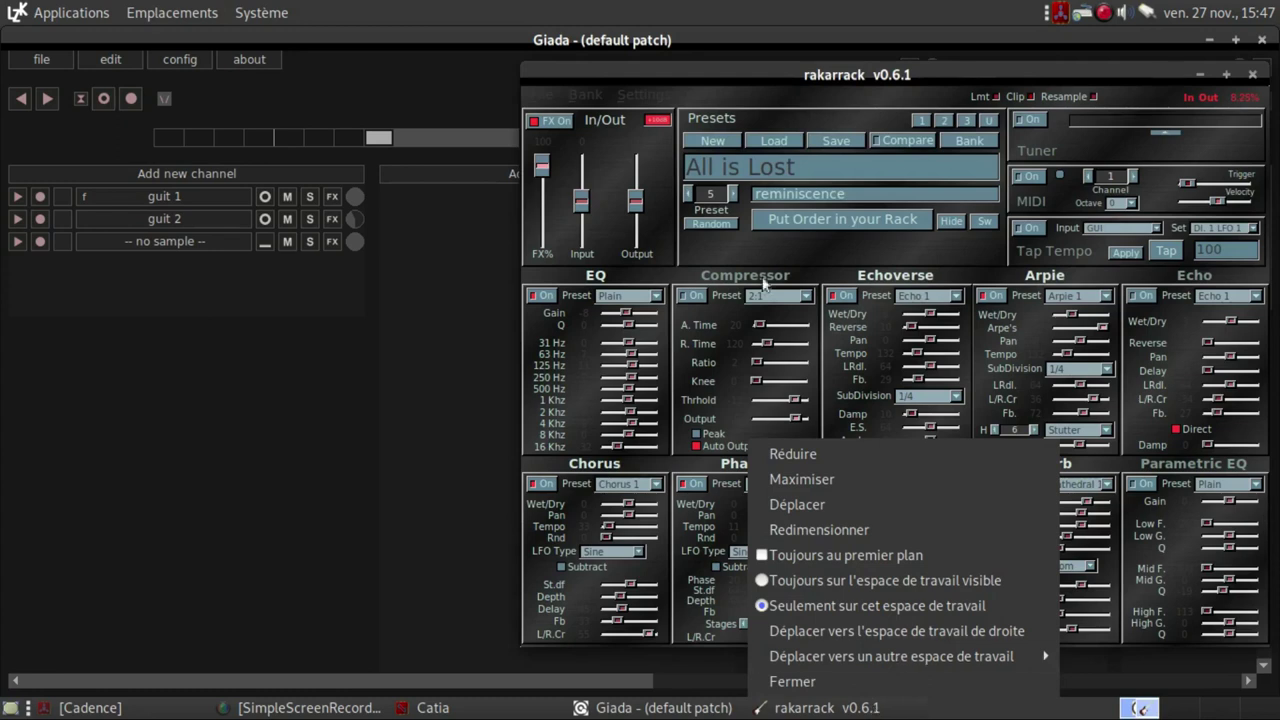
pyautogui.click(789, 71)
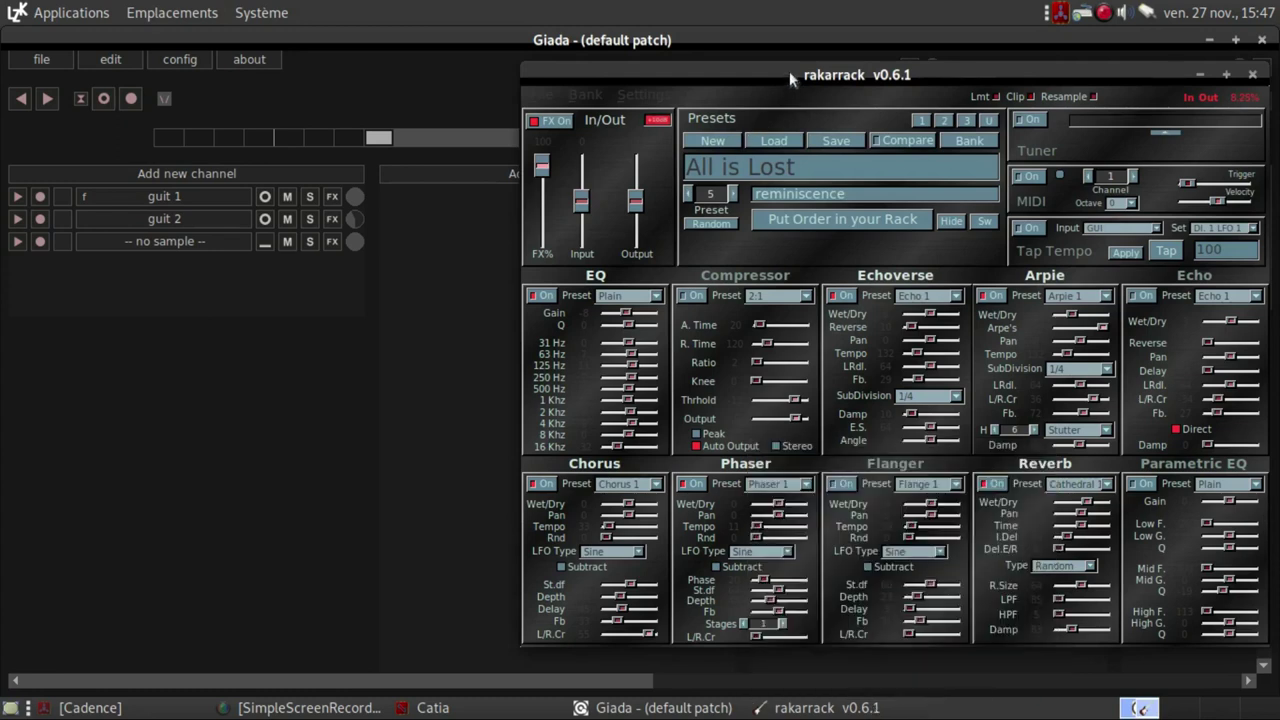
pyautogui.click(969, 141)
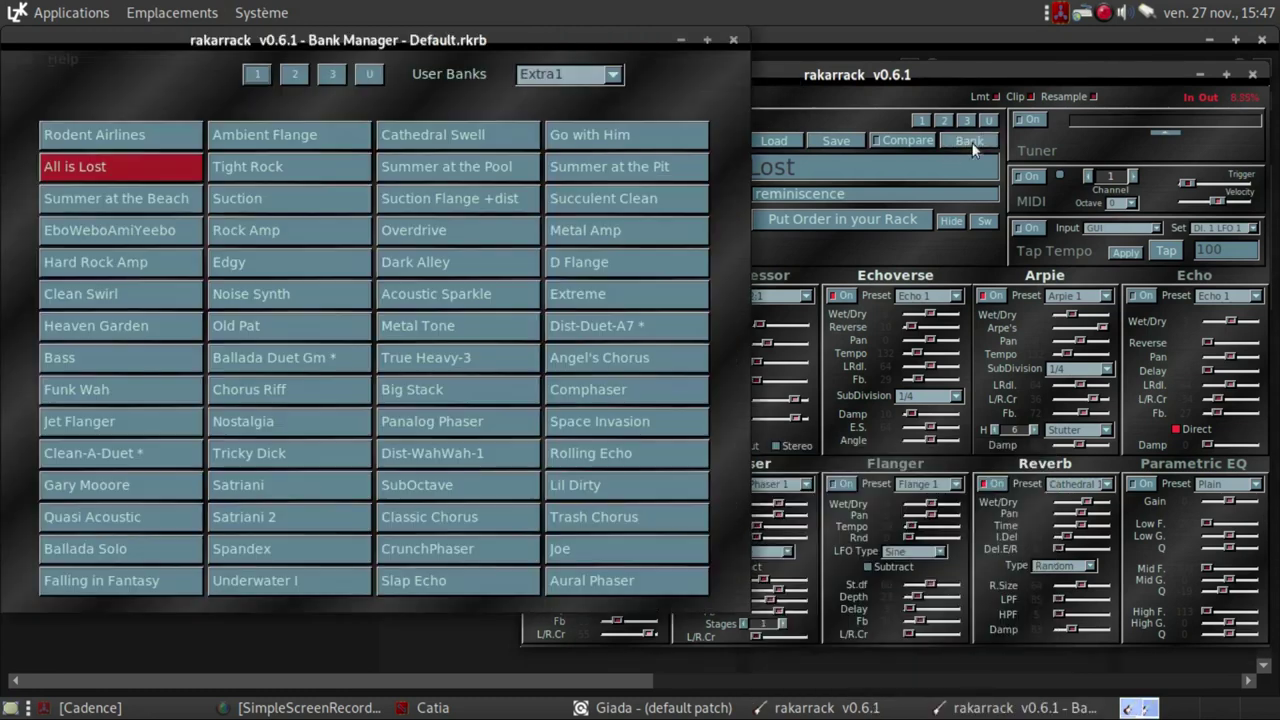
pyautogui.click(90, 362)
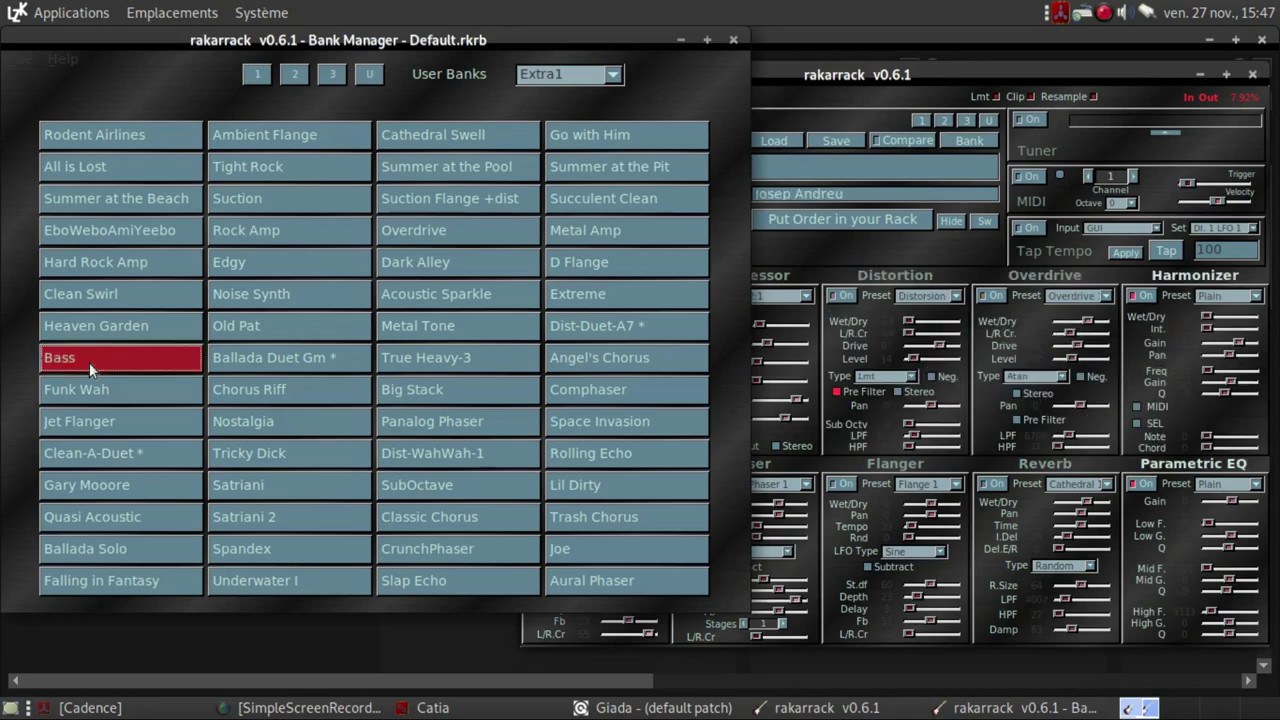
pyautogui.click(833, 79)
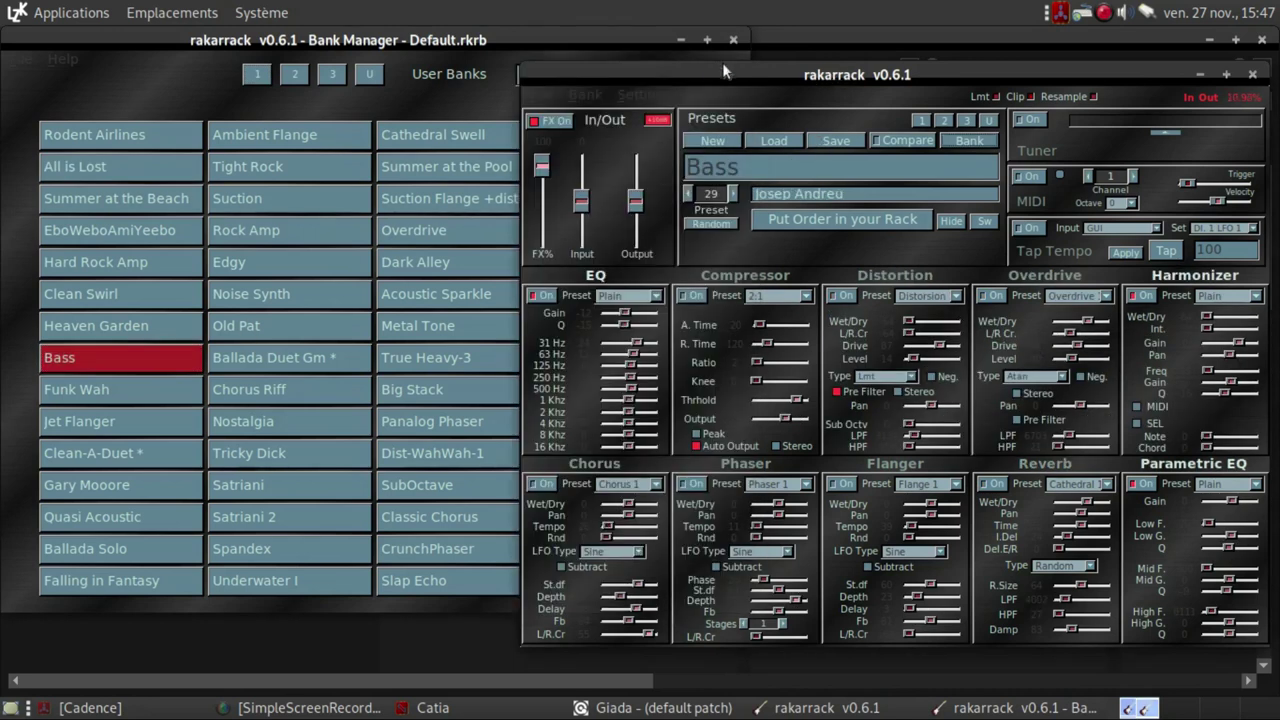
pyautogui.click(680, 45)
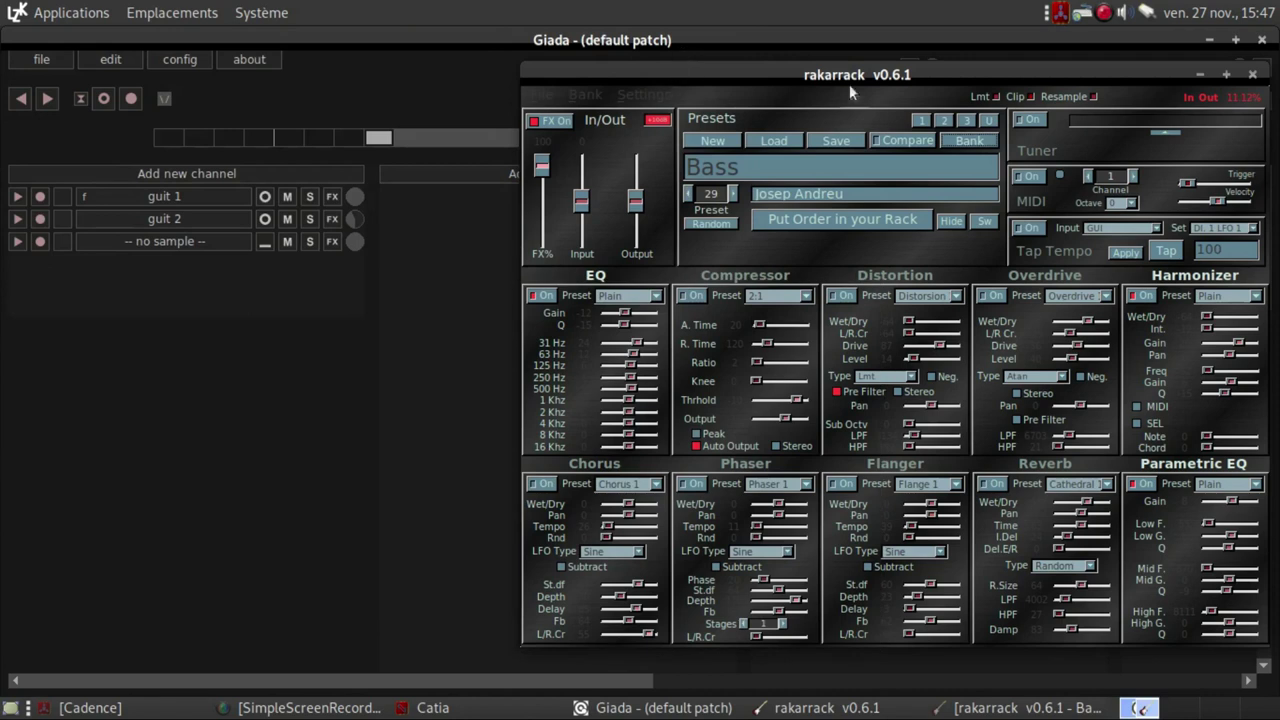
pyautogui.click(1199, 67)
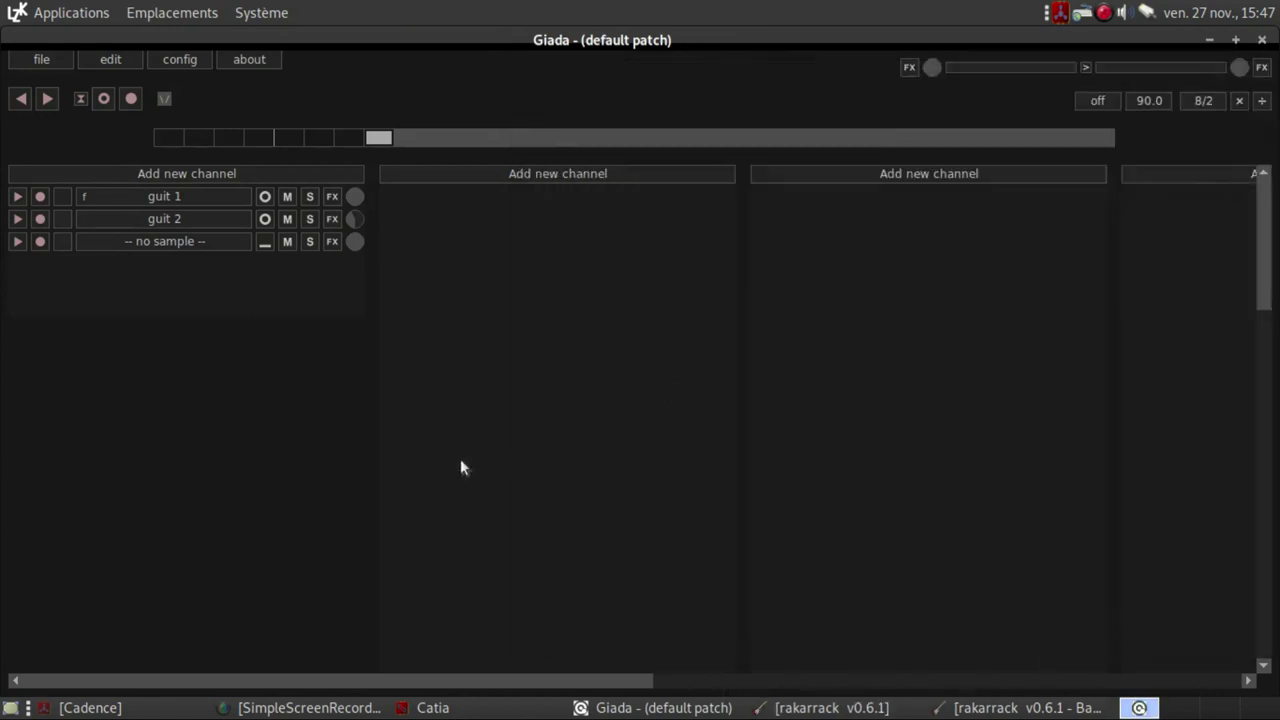
# Step: Arm the empty third channel for recording and set its playback mode to Loop . basic
pyautogui.click(40, 241)
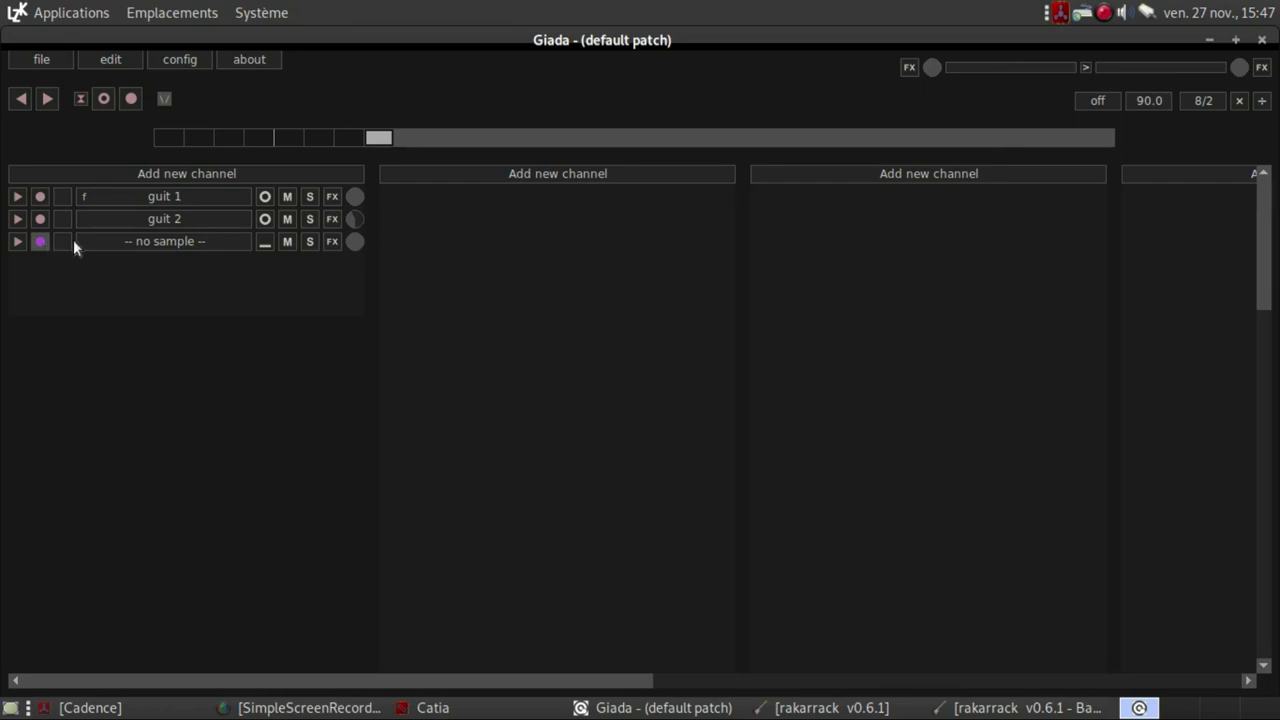
pyautogui.click(264, 243)
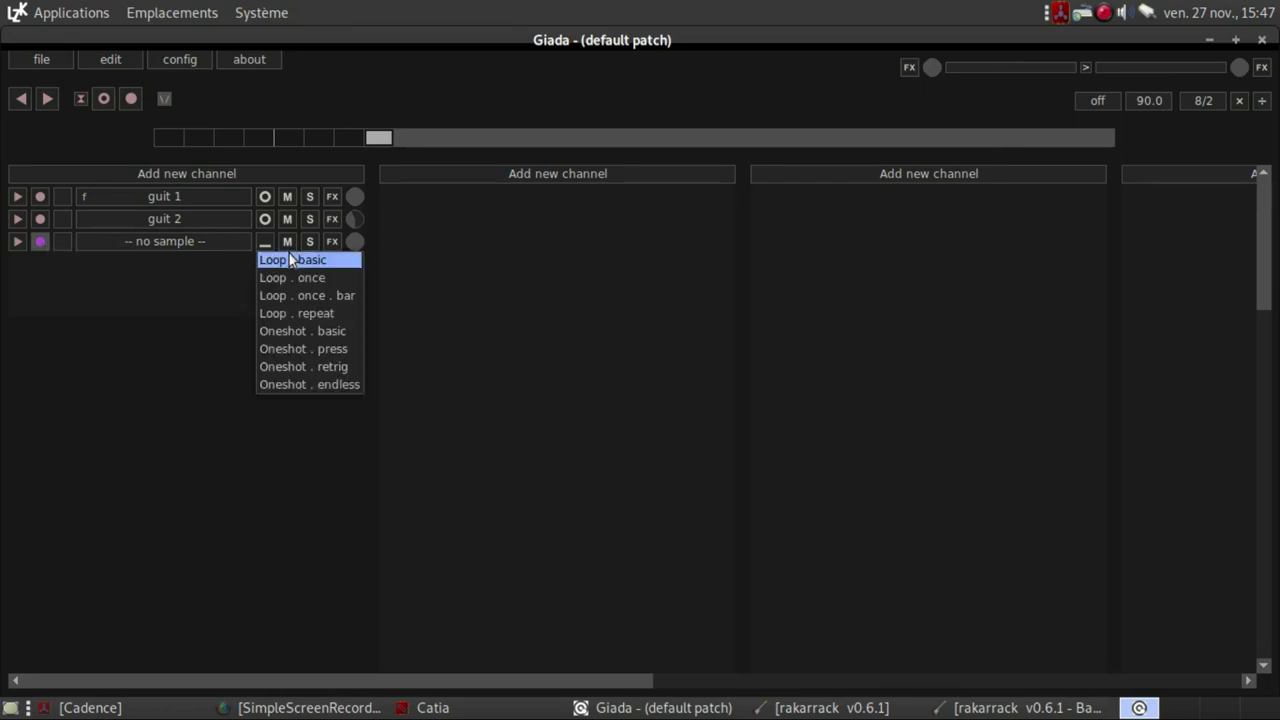
pyautogui.click(288, 257)
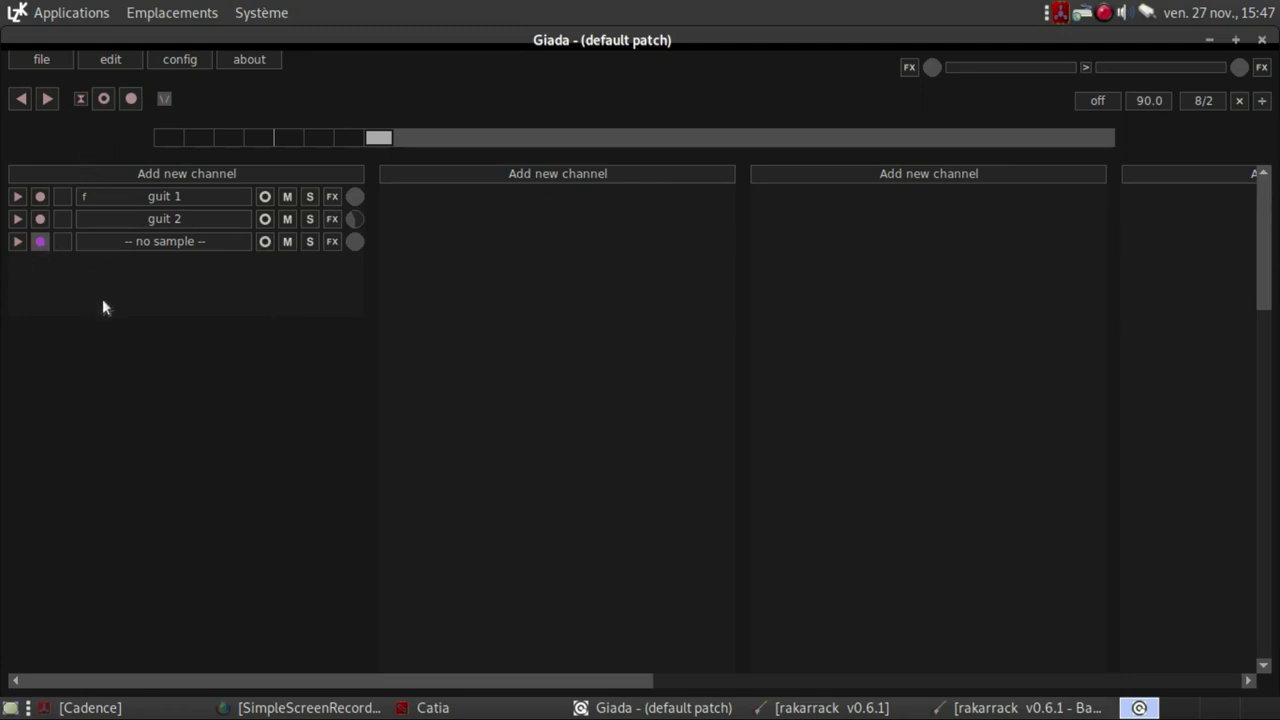
# Step: Start the sequencer and play the guit 1 and guit 2 loops together
pyautogui.click(47, 99)
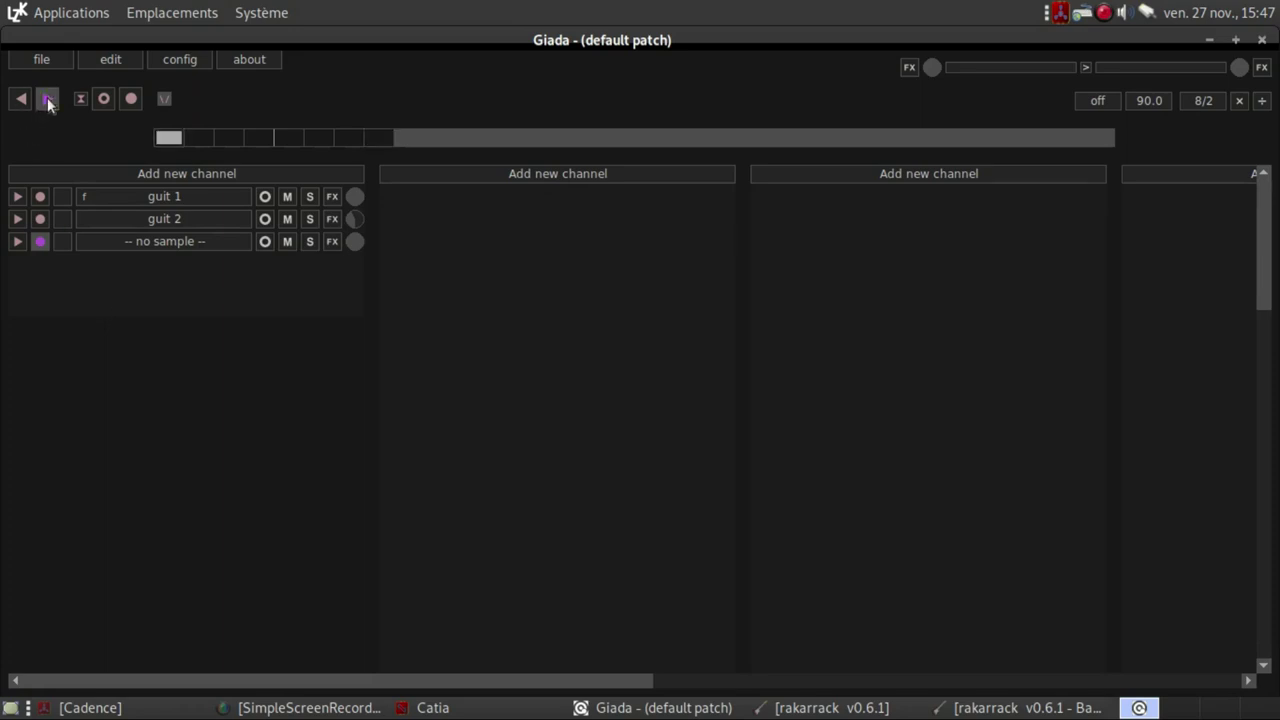
pyautogui.click(17, 197)
pyautogui.click(17, 219)
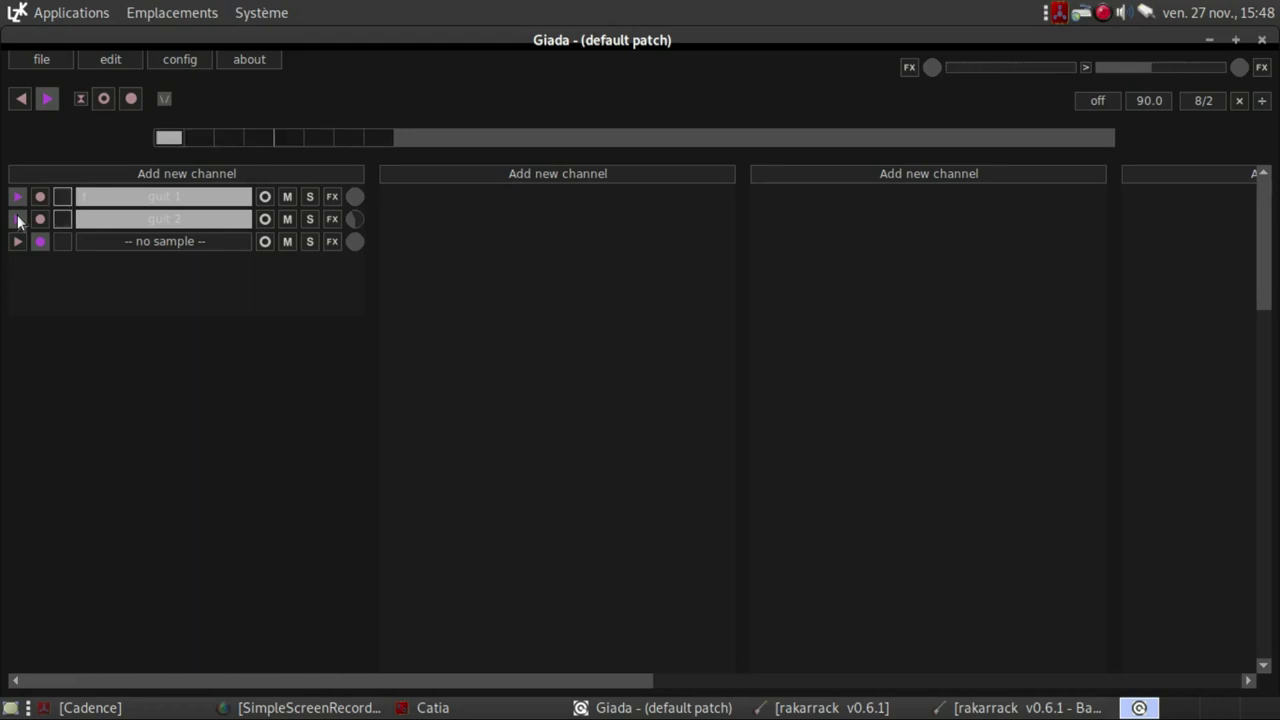
pyautogui.click(18, 219)
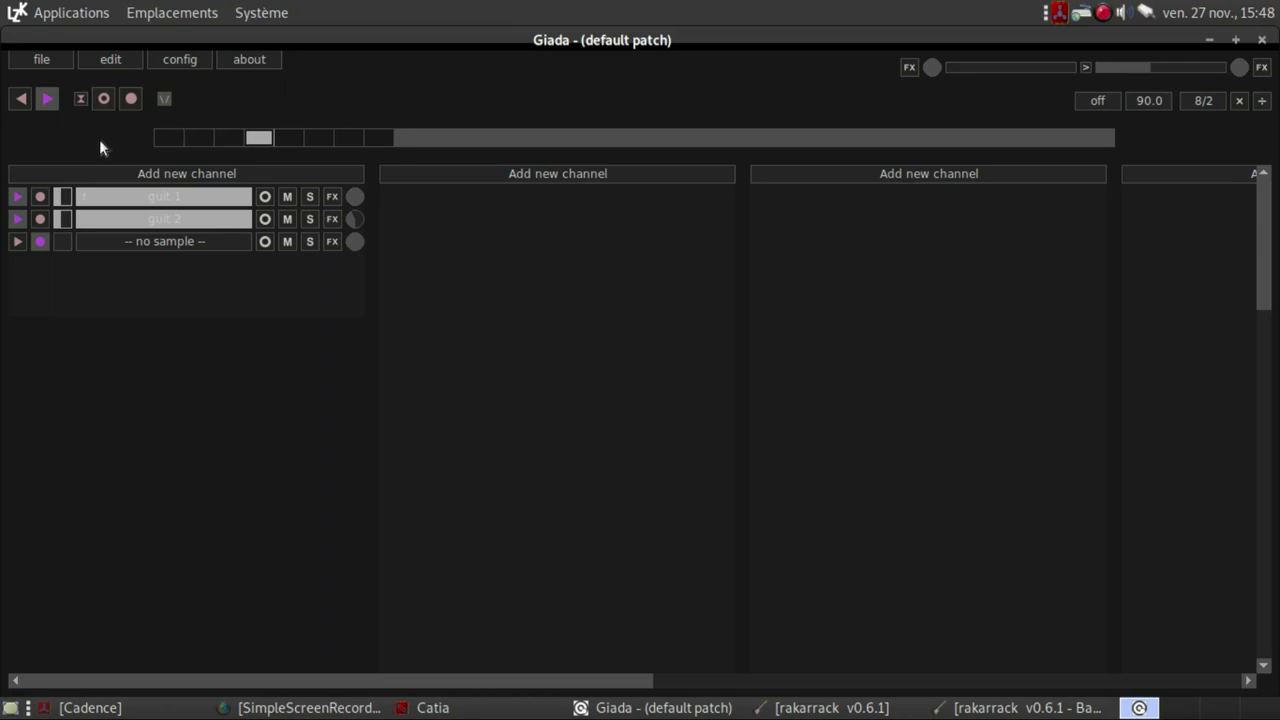
# Step: Record a take into the armed third channel over both guitar loops, disarm the channel, and play the take back
pyautogui.click(133, 98)
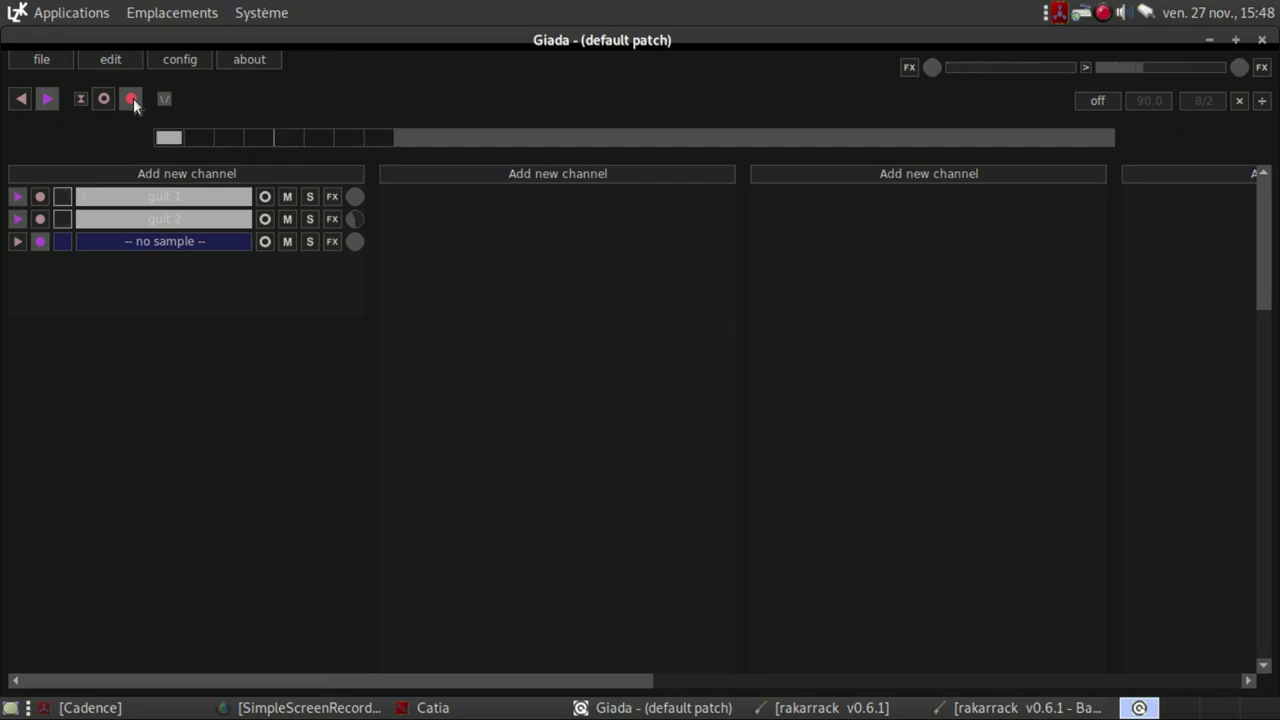
pyautogui.click(42, 244)
pyautogui.click(134, 104)
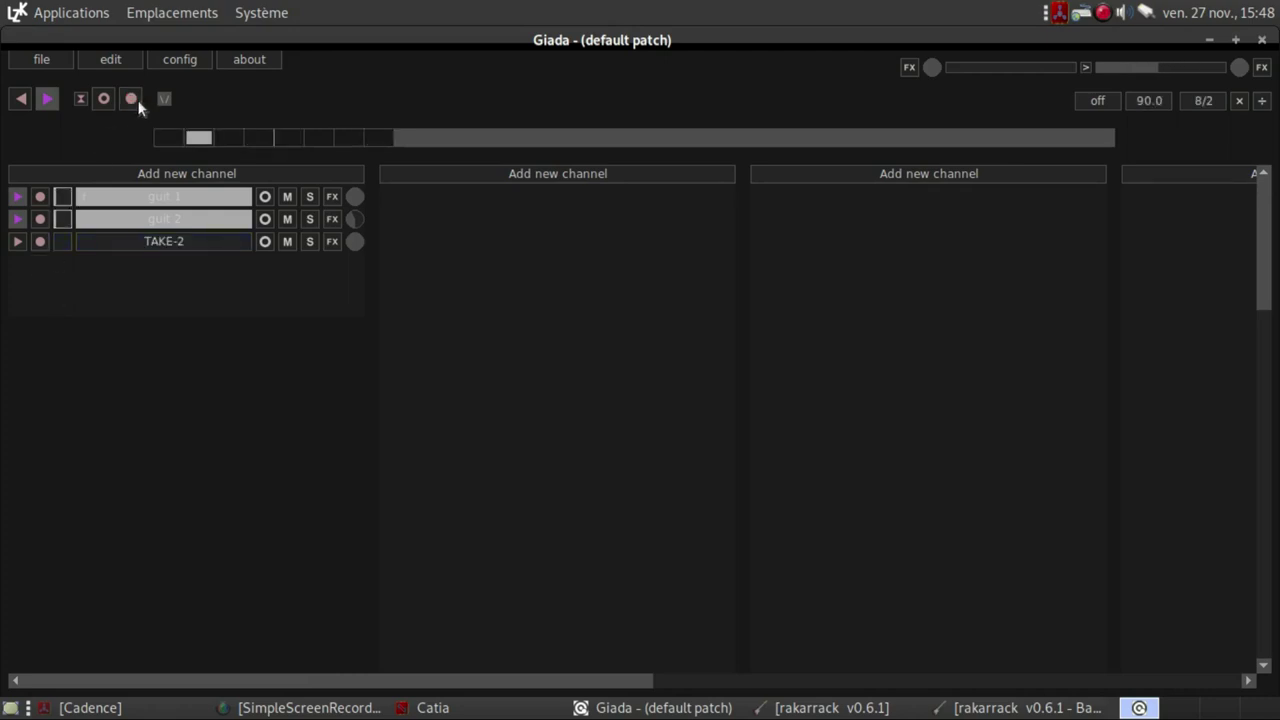
pyautogui.click(17, 241)
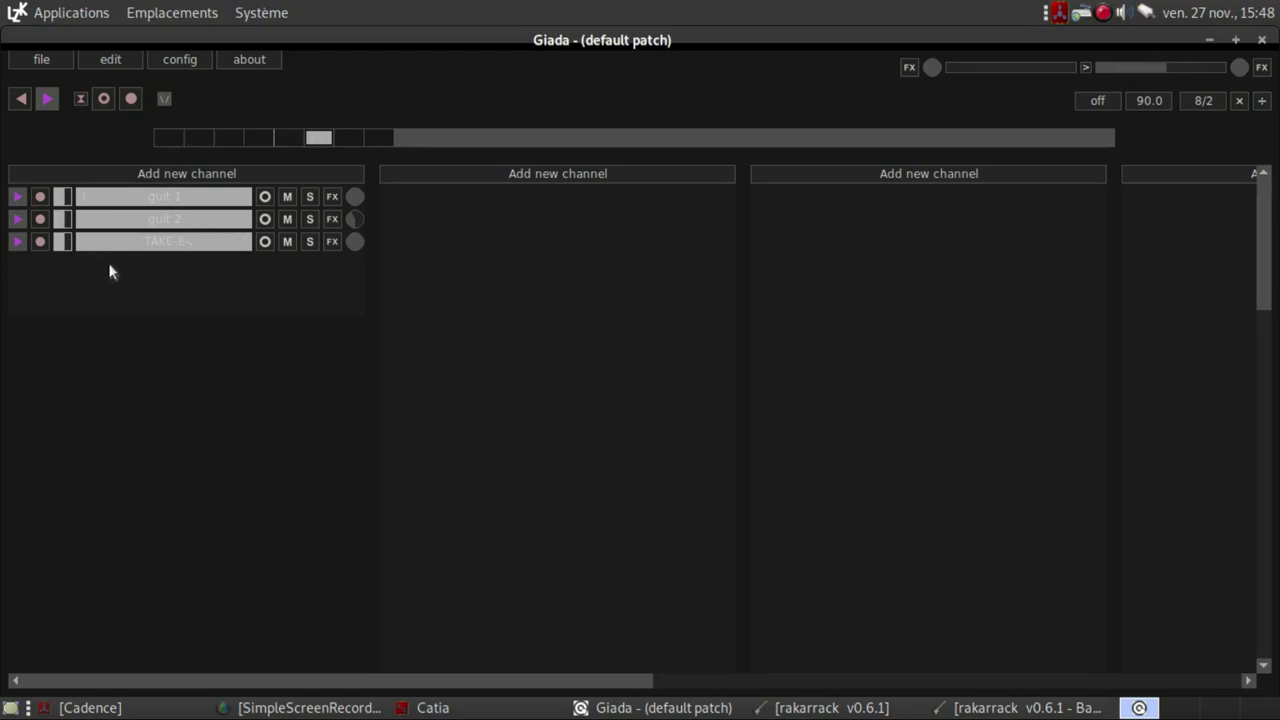
# Step: Free the third channel to discard its recorded take
pyautogui.rightClick(181, 247)
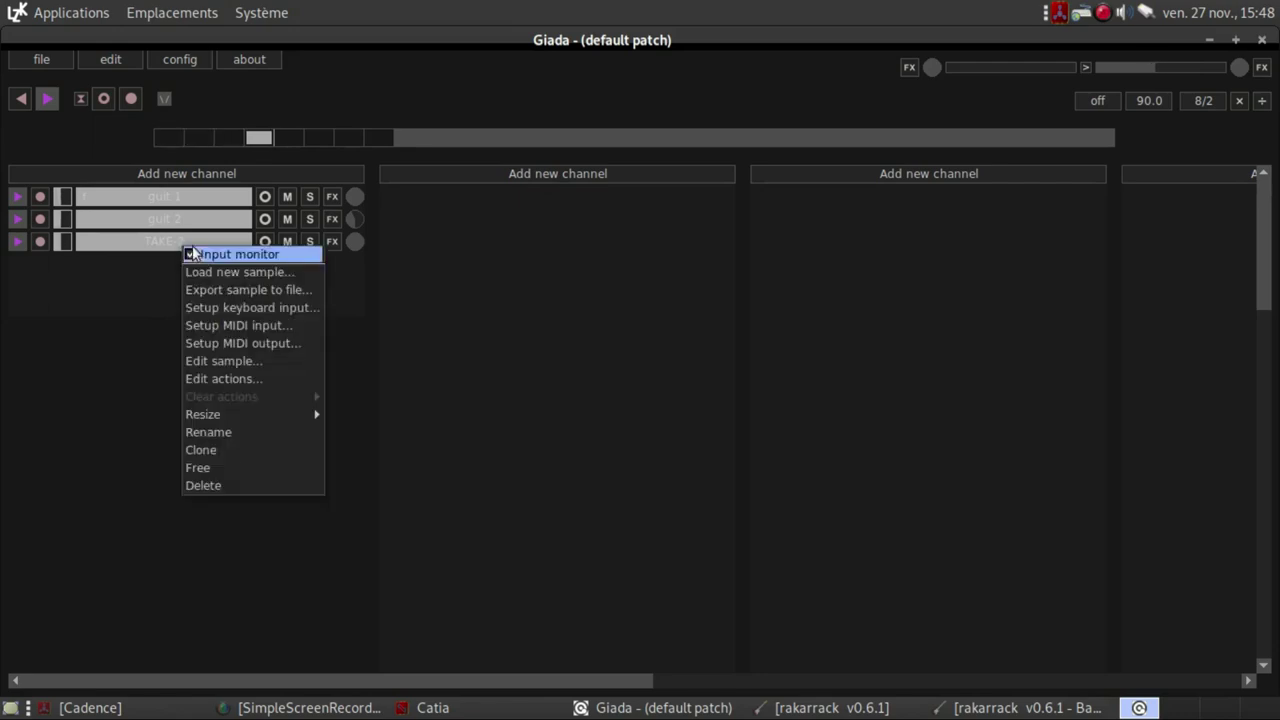
pyautogui.click(52, 410)
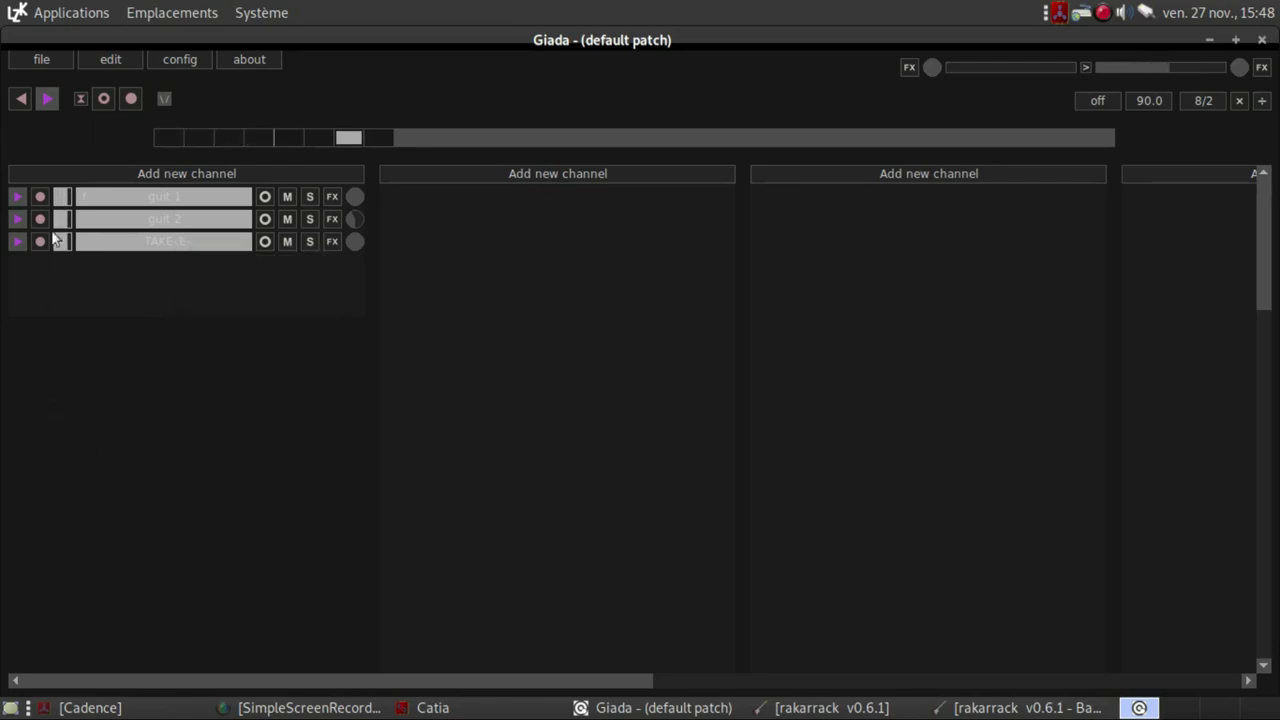
pyautogui.rightClick(138, 247)
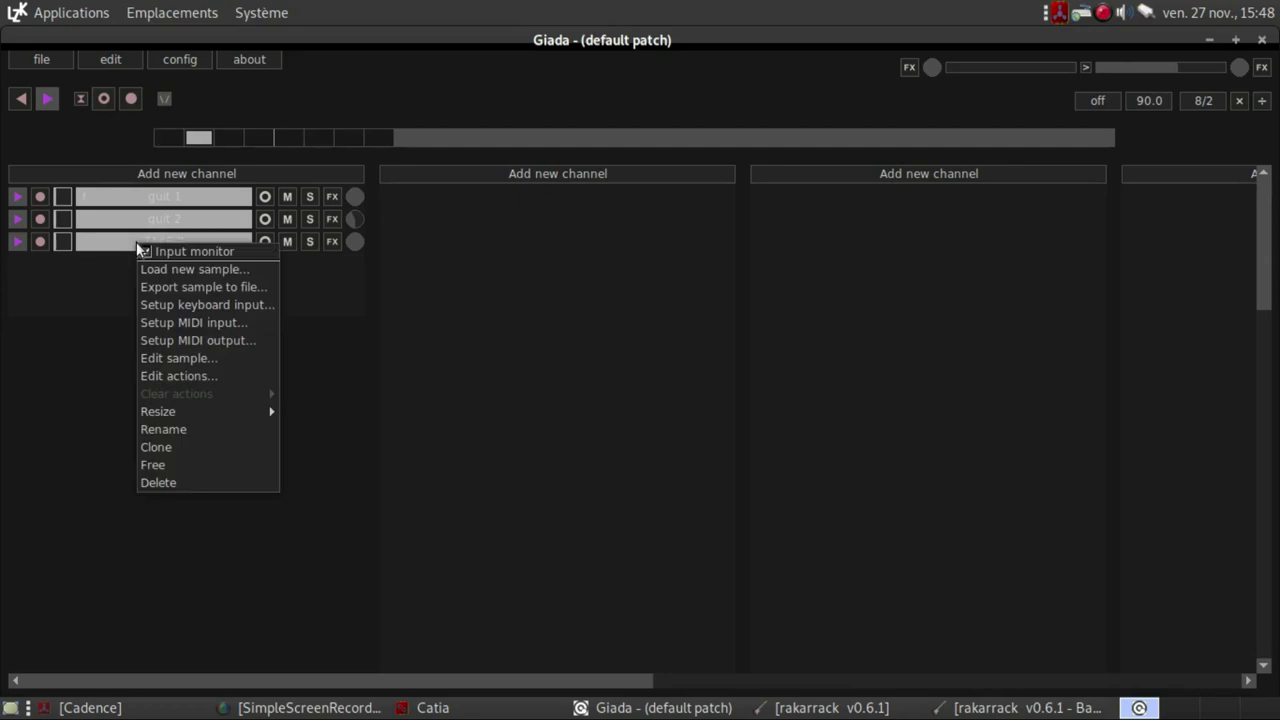
pyautogui.click(192, 467)
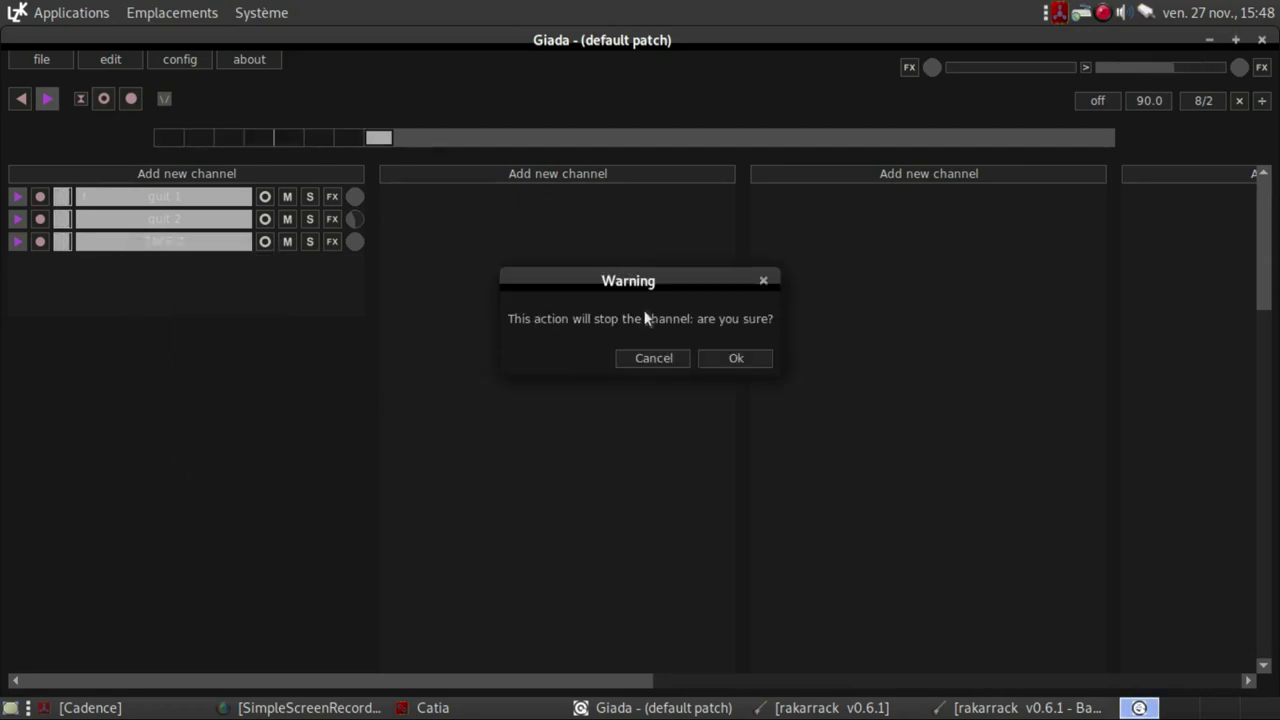
pyautogui.click(737, 358)
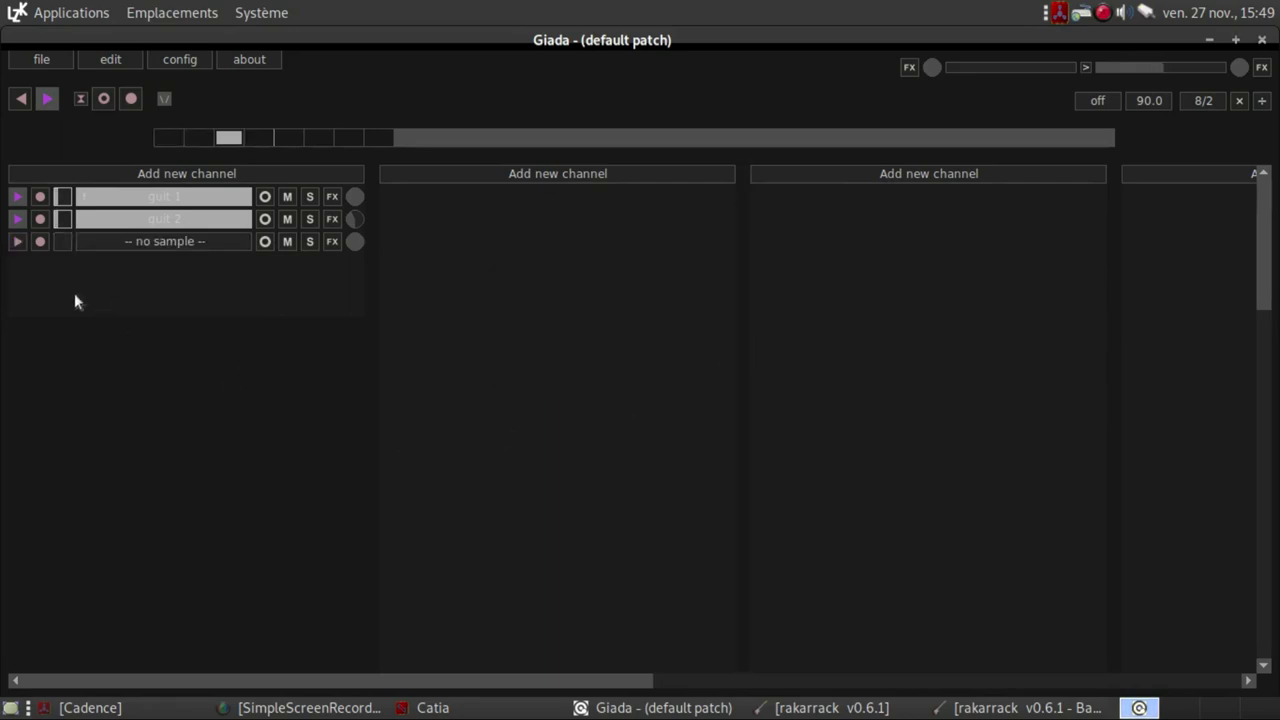
# Step: Re-arm the third channel and record a new take over the running loops, then stop the guit 2 loop
pyautogui.click(39, 242)
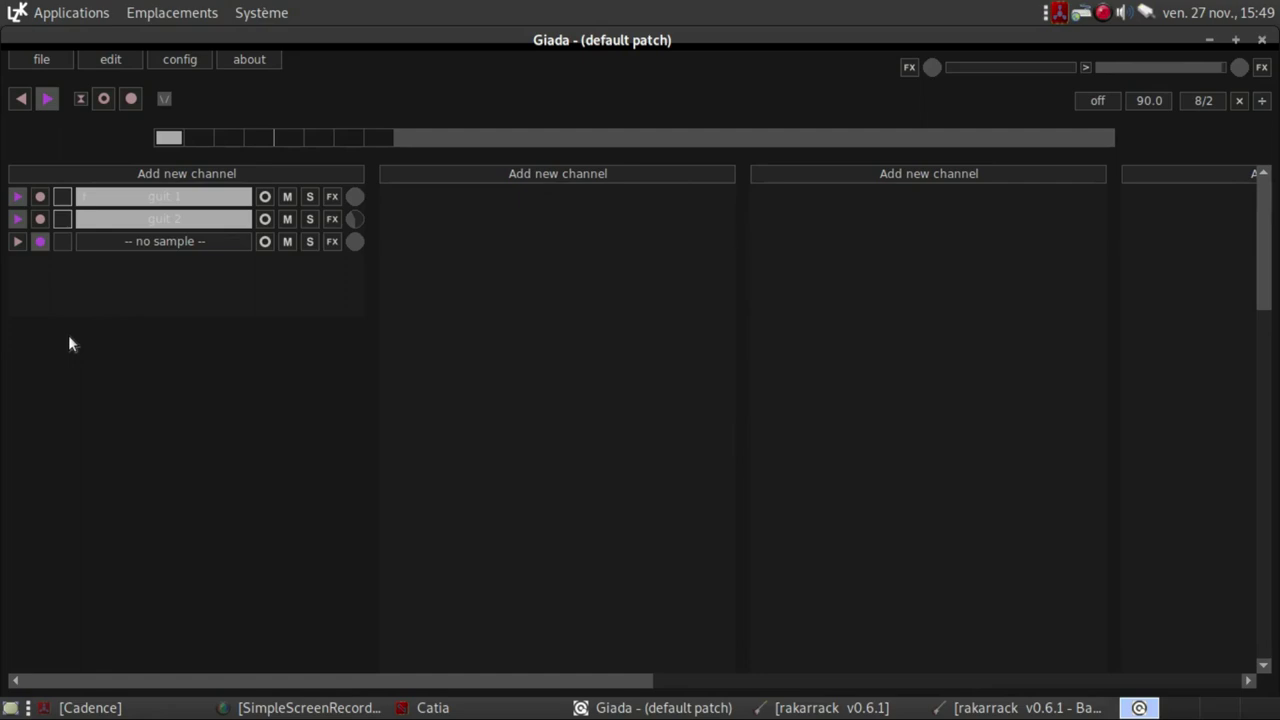
pyautogui.click(133, 98)
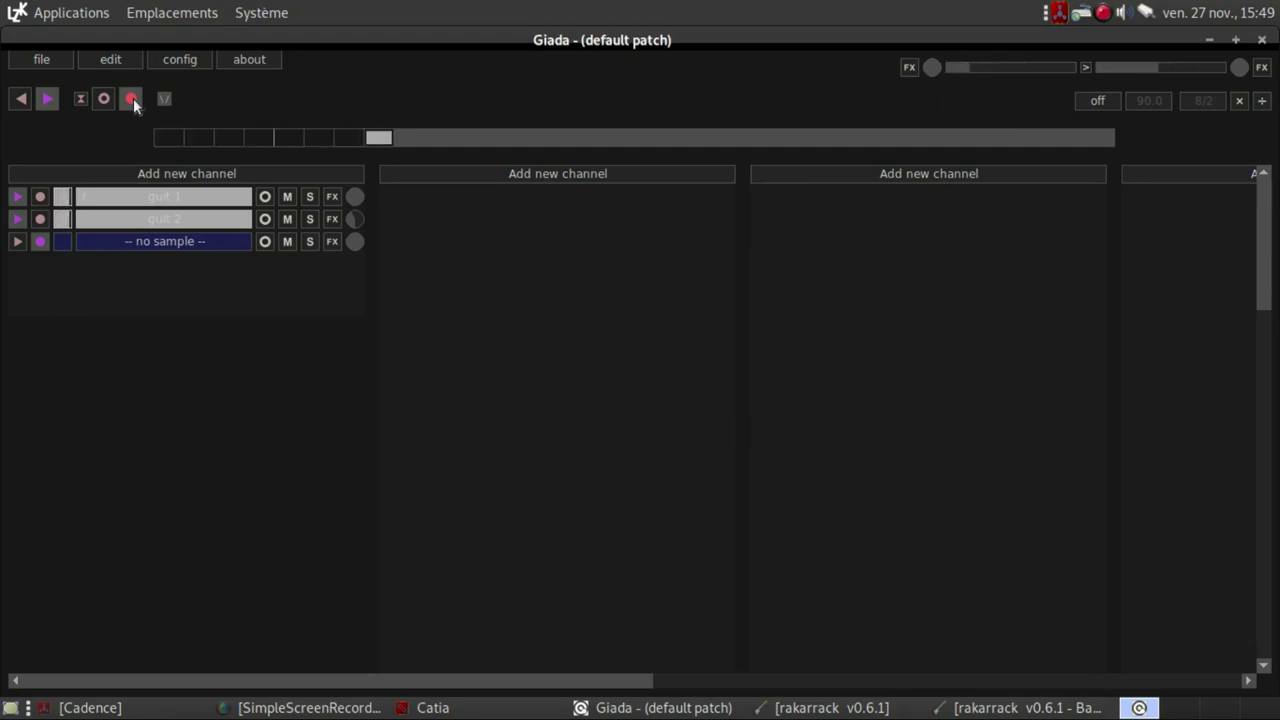
pyautogui.click(133, 98)
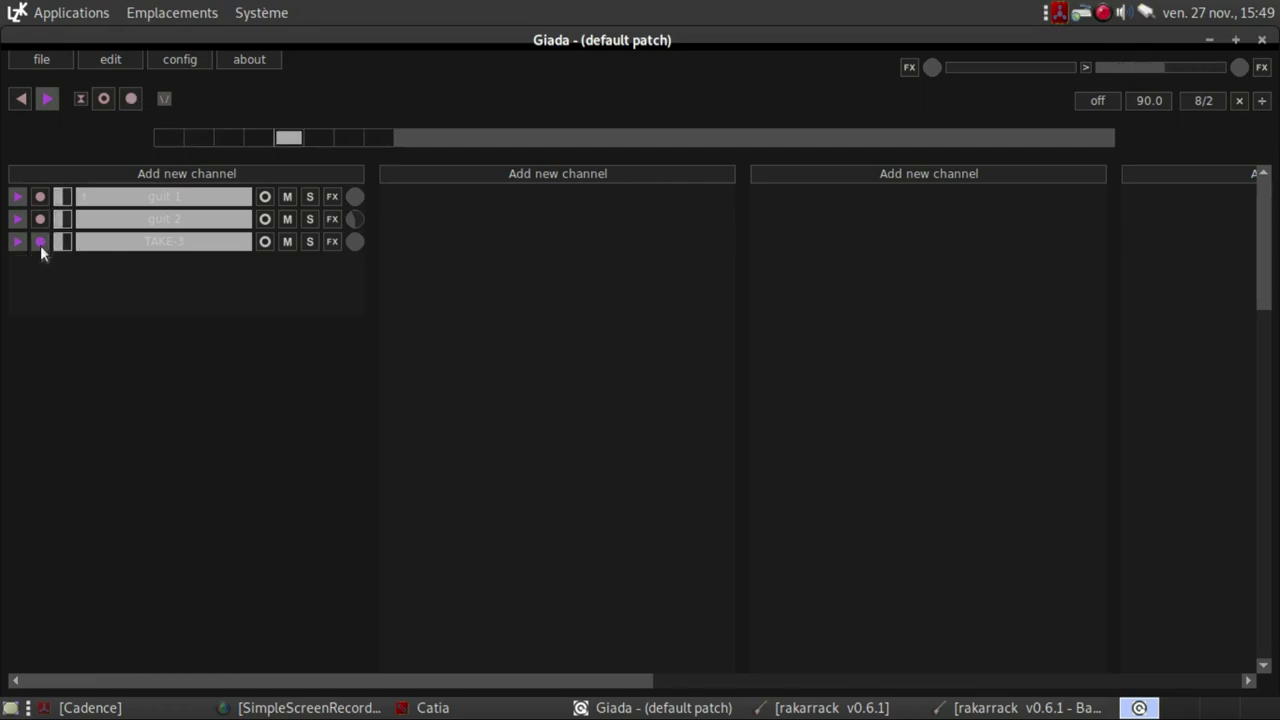
pyautogui.click(17, 219)
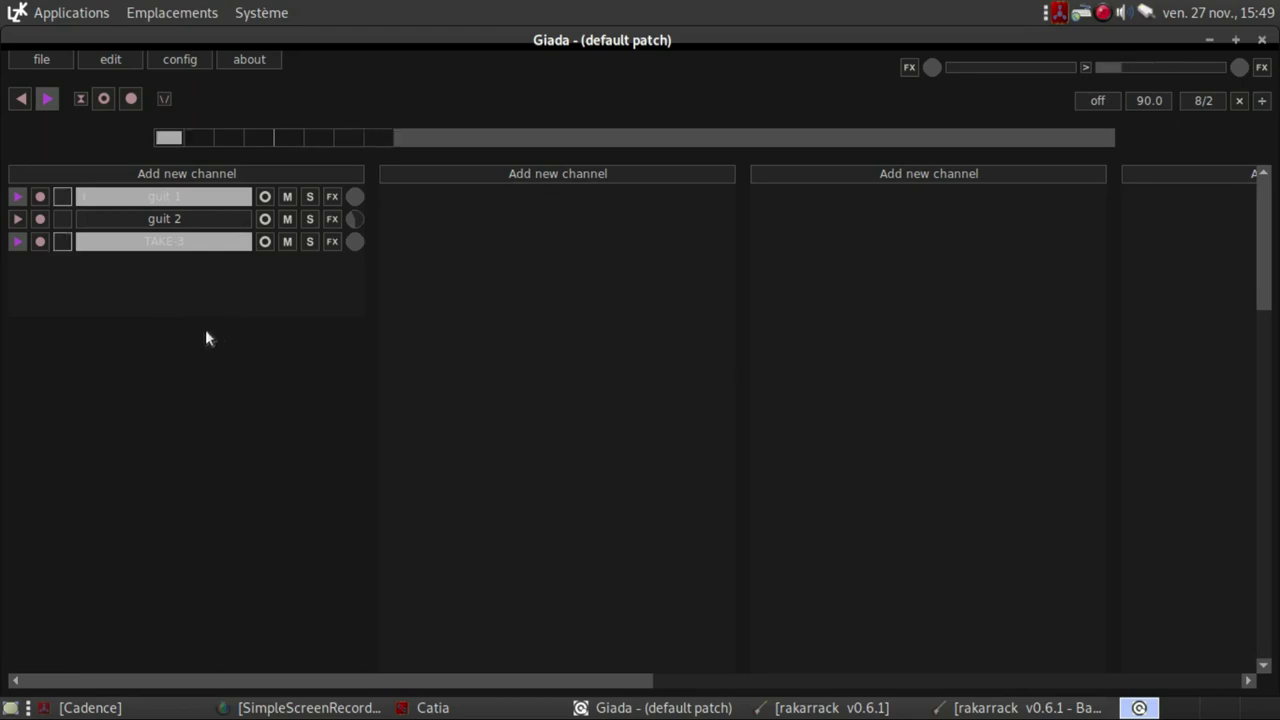
# Step: Restart the guit 2 loop and rename the TAKE-3 channel to basse
pyautogui.click(18, 219)
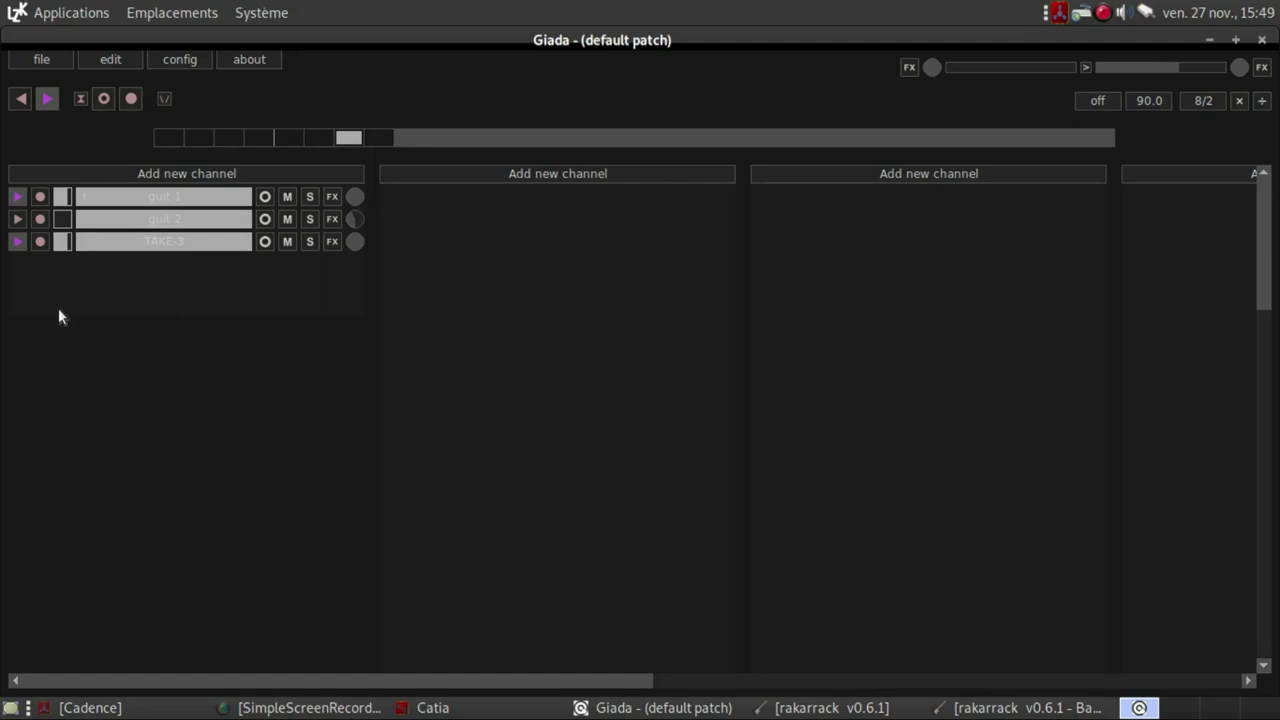
pyautogui.rightClick(186, 243)
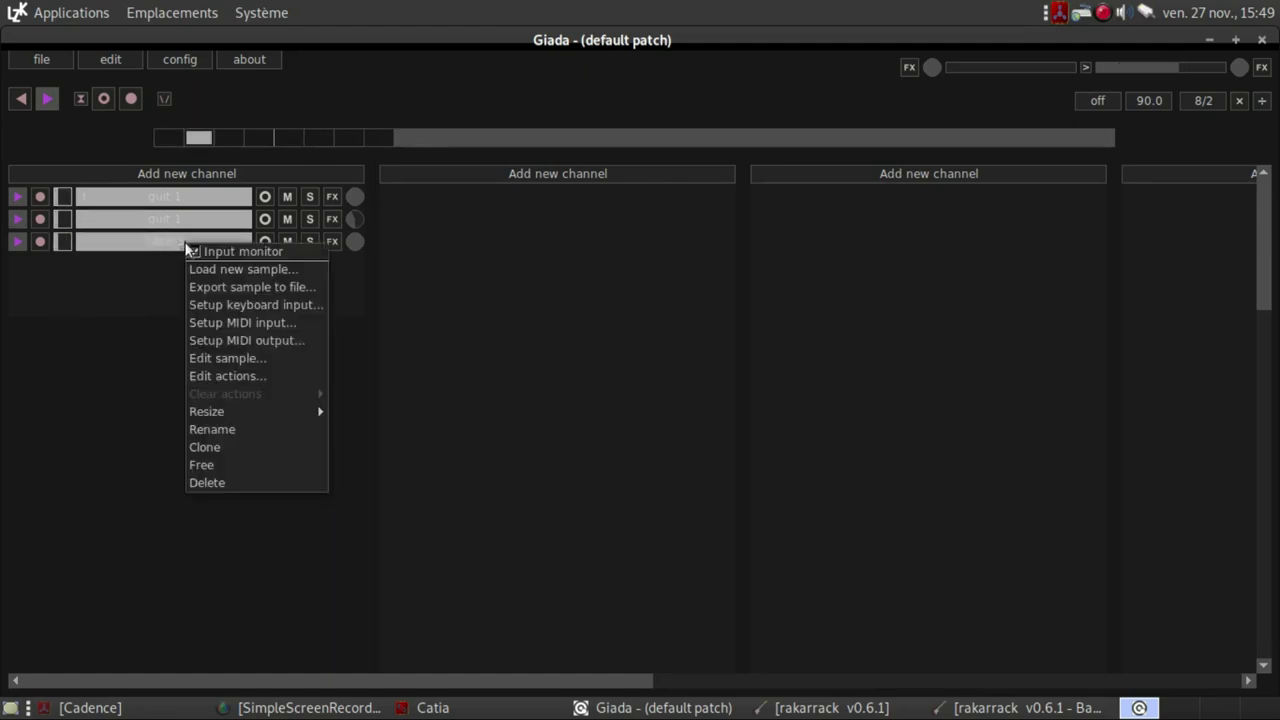
pyautogui.click(264, 432)
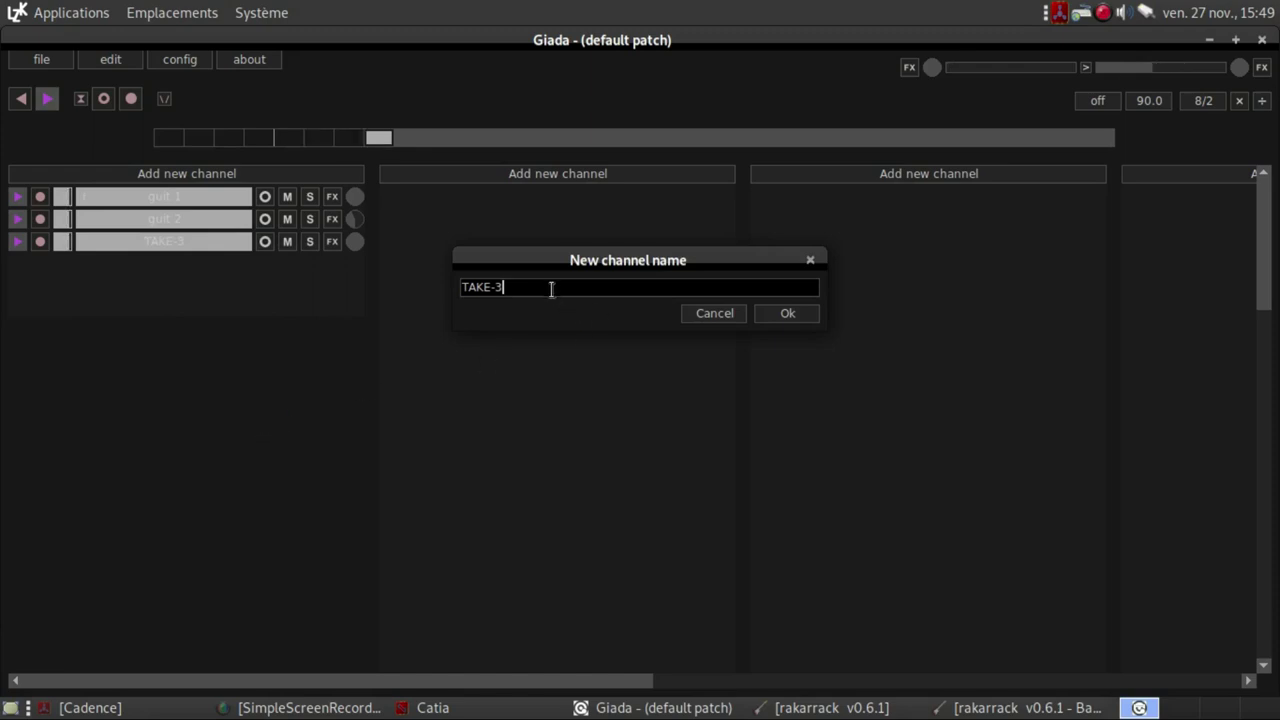
pyautogui.moveTo(549, 287); pyautogui.dragTo(405, 273)
pyautogui.write('basse')
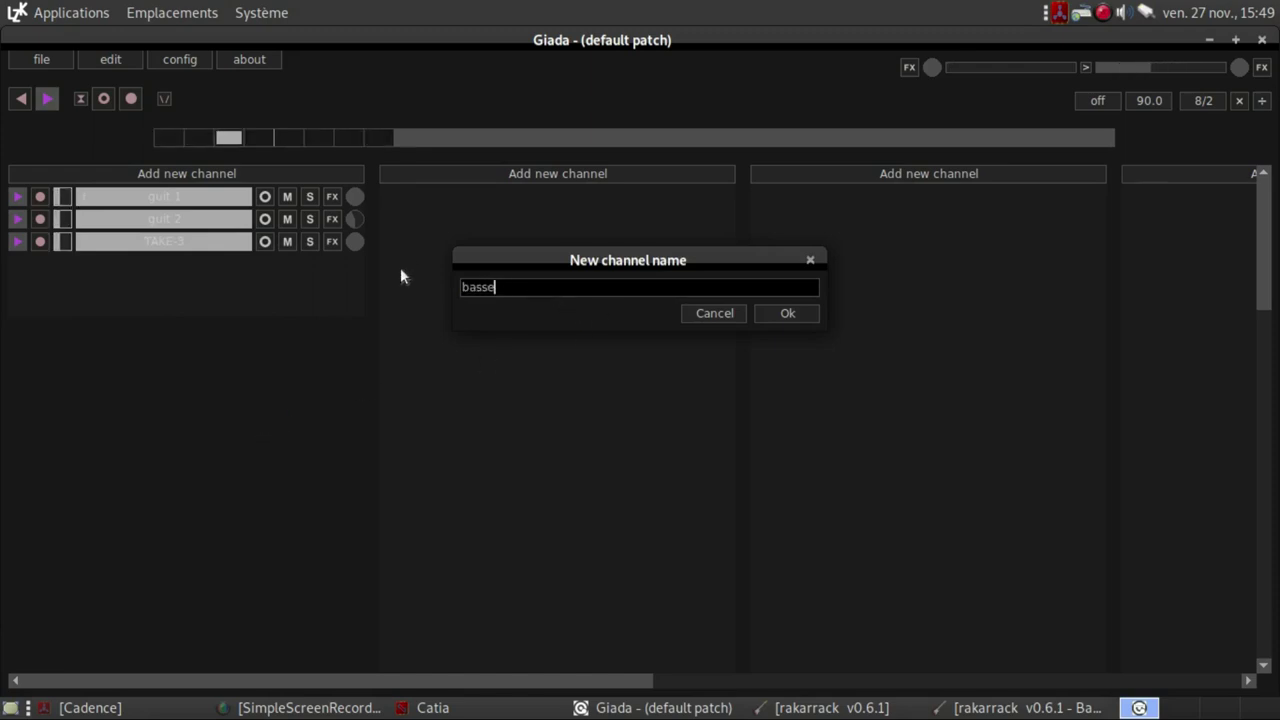
pyautogui.press('Return')
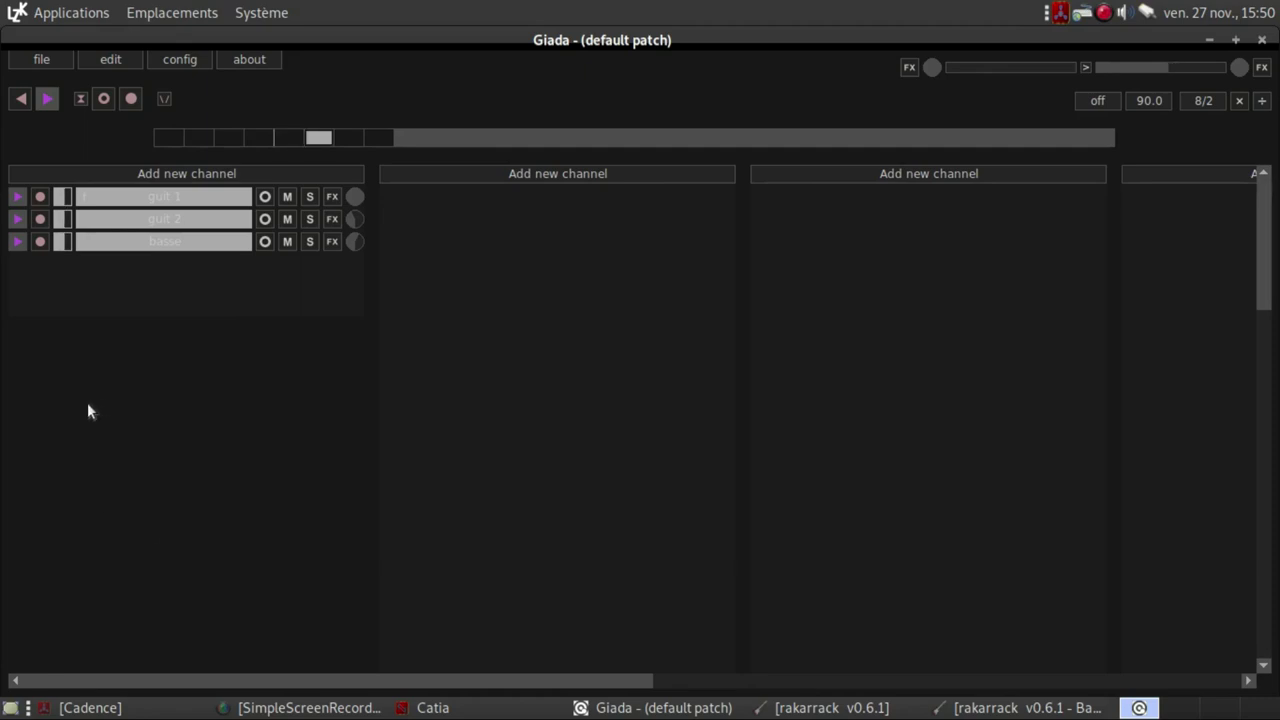
# Step: Add a fourth sample channel below basse, set it to the same loop mode as the other channels, and arm it for recording
pyautogui.click(188, 173)
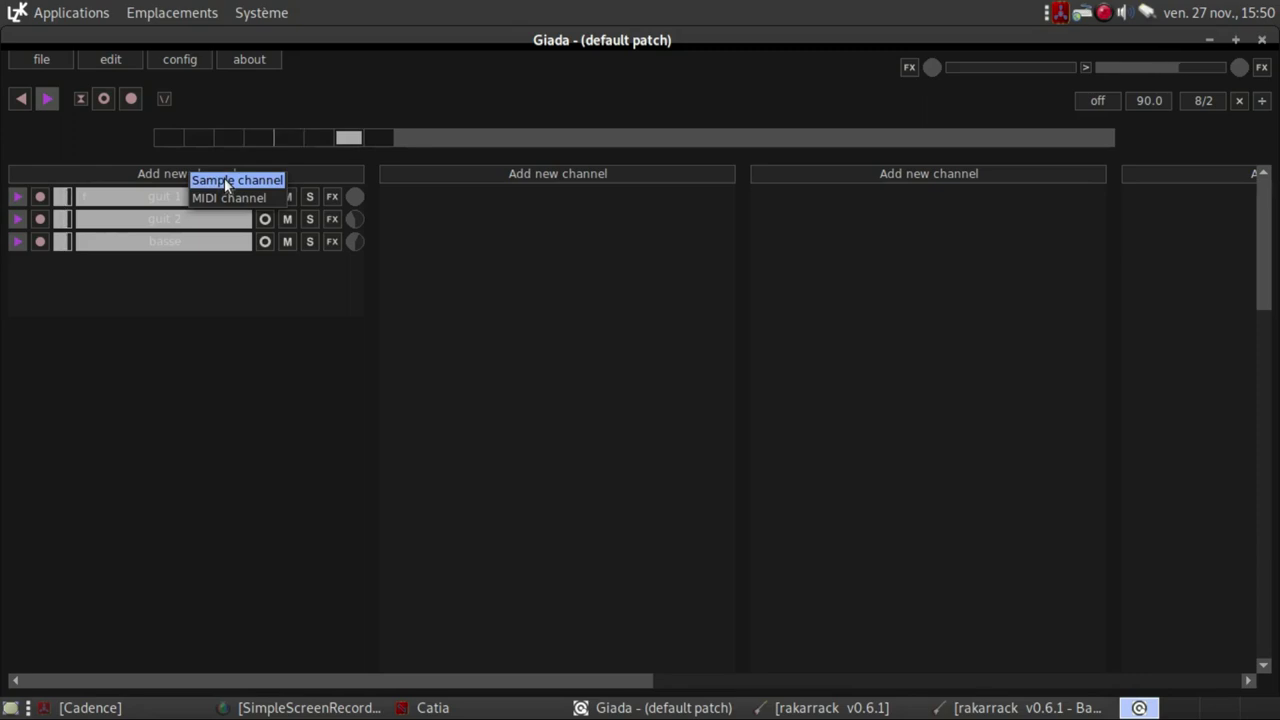
pyautogui.click(226, 181)
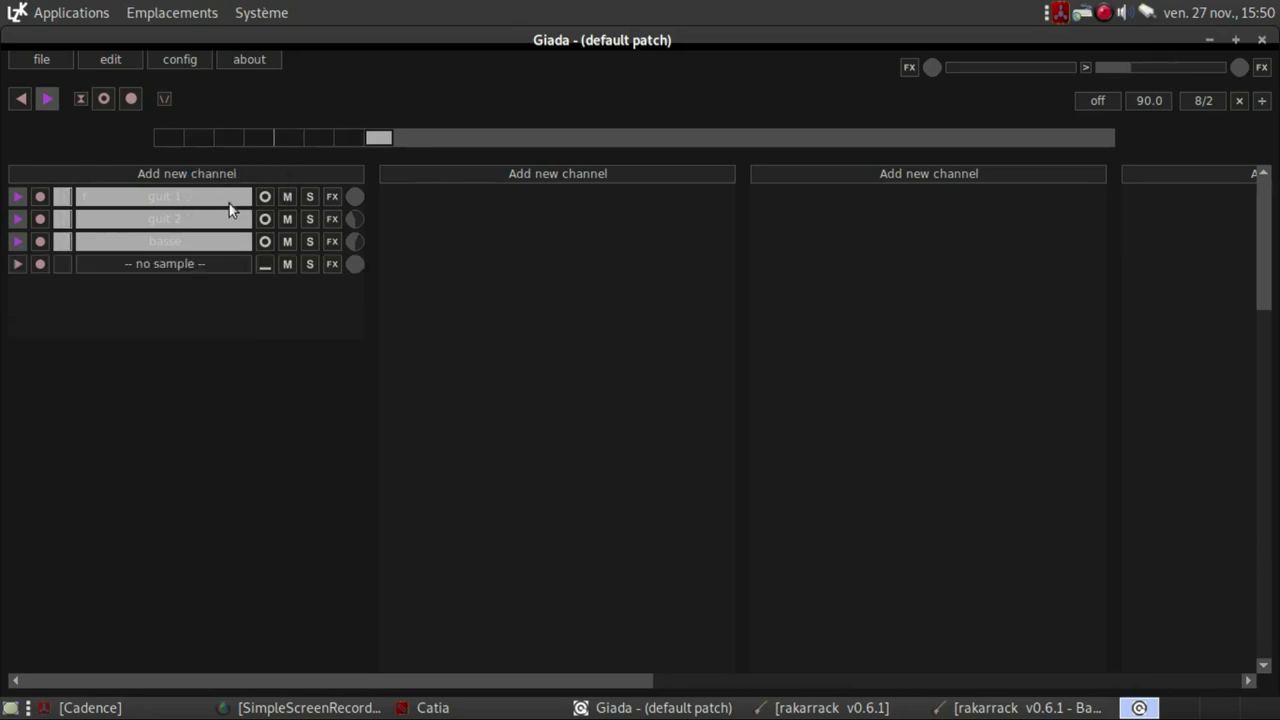
pyautogui.click(267, 264)
pyautogui.click(295, 282)
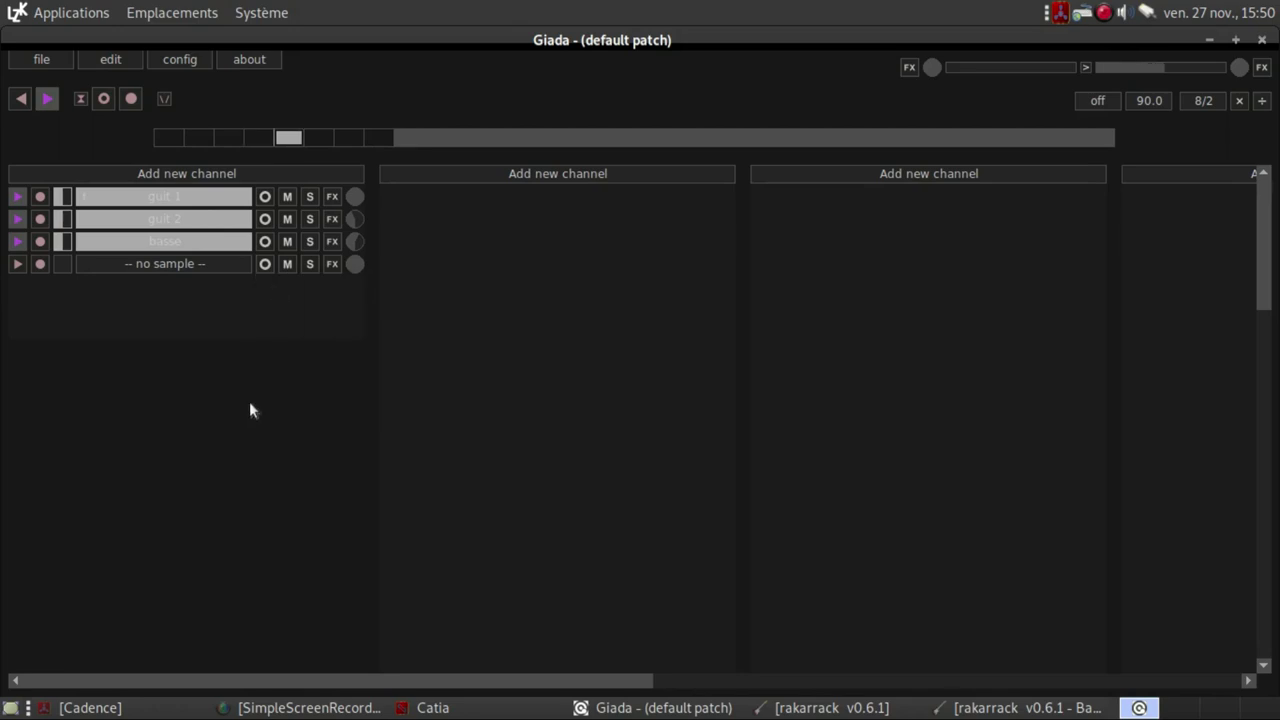
pyautogui.click(40, 264)
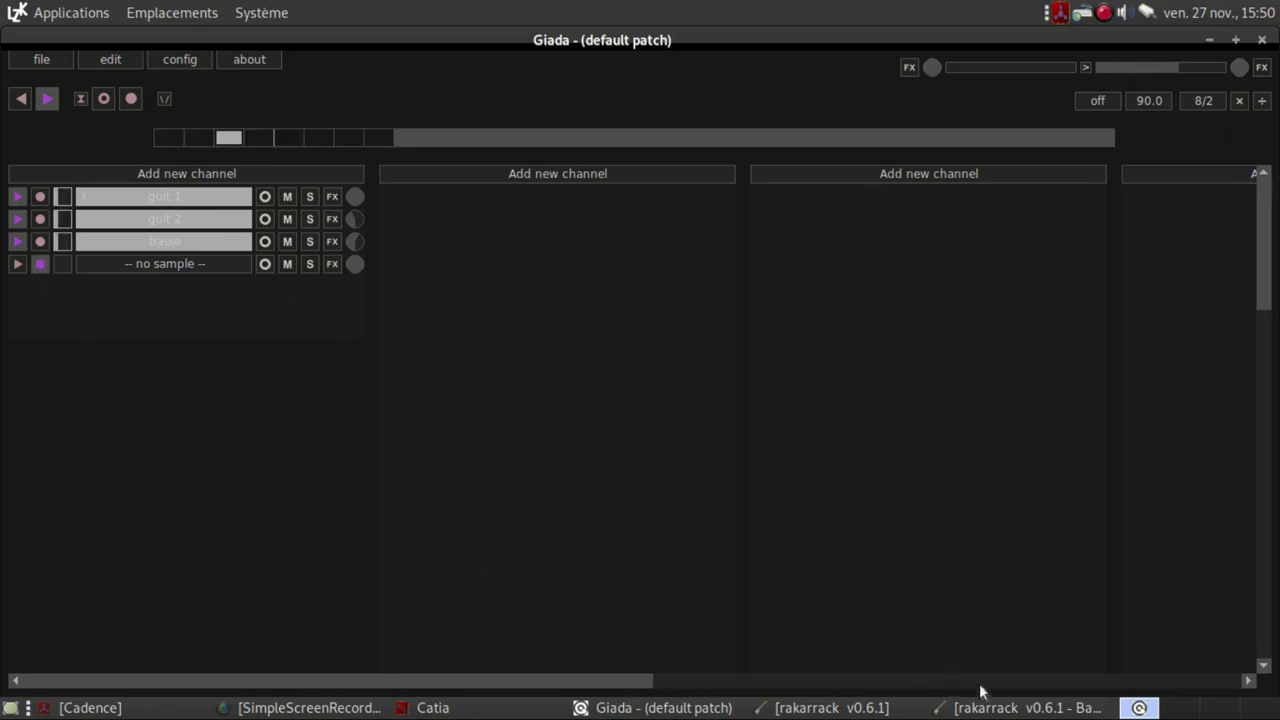
# Step: Switch to Rakarrack, load the Funk Wah preset from the bank, and return to Giada
pyautogui.click(865, 708)
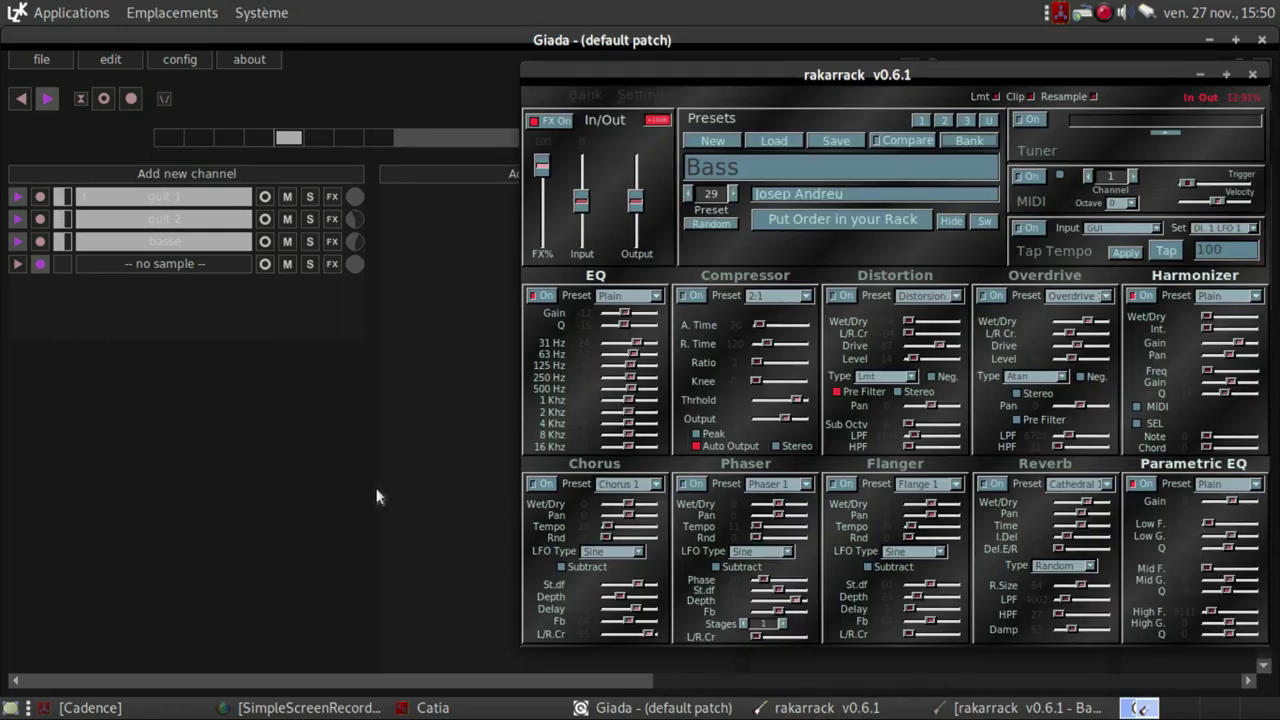
pyautogui.click(1012, 708)
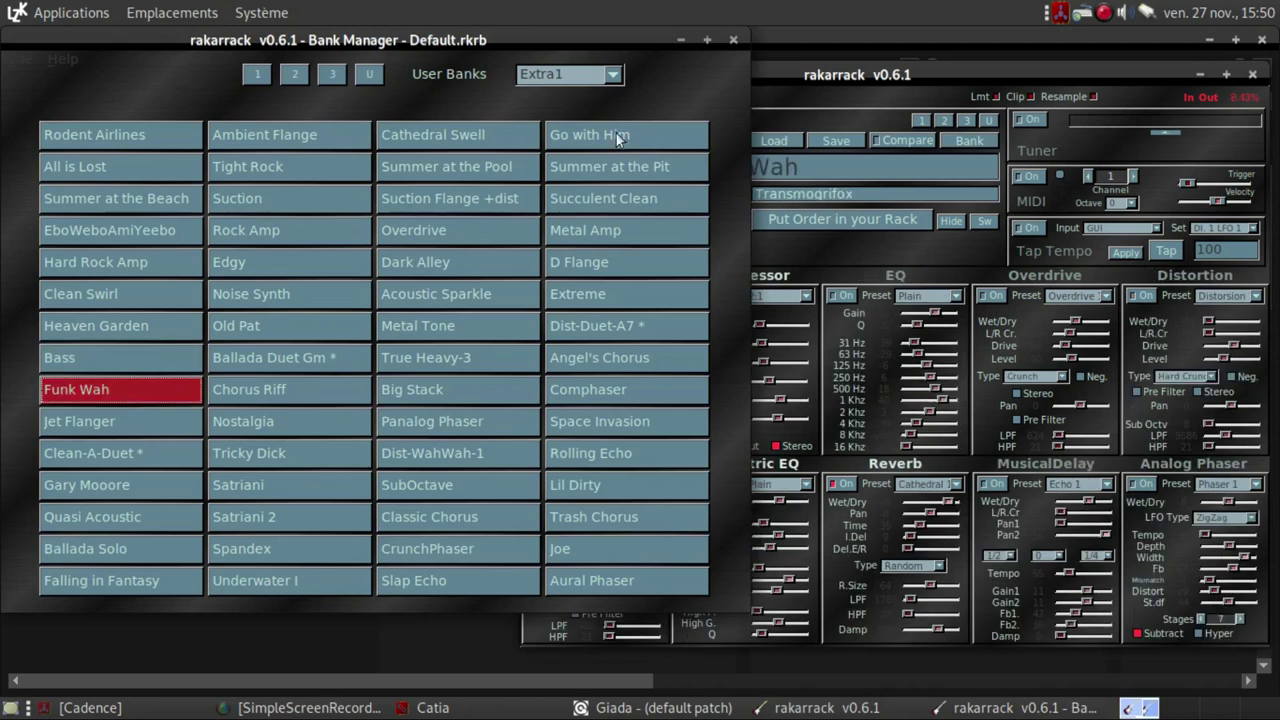
pyautogui.click(683, 39)
pyautogui.click(1199, 75)
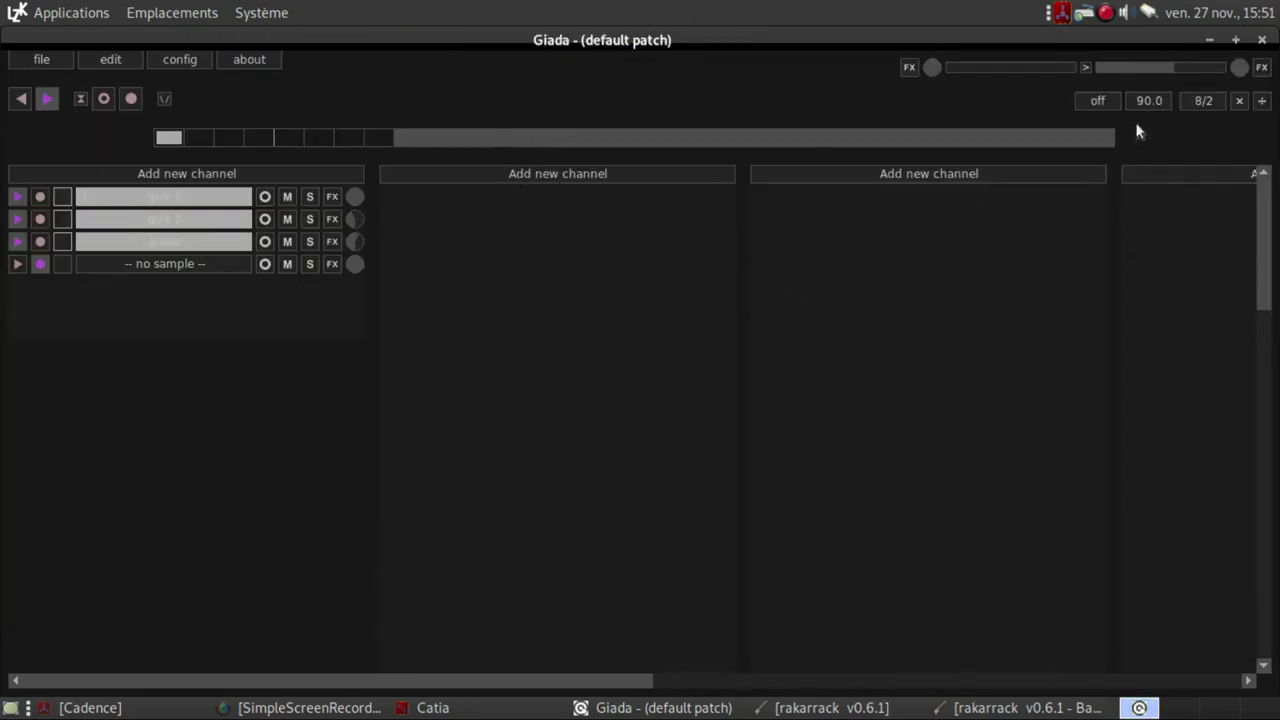
# Step: Set the sequencer length to 16 beats and 4 bars
pyautogui.click(1208, 100)
pyautogui.moveTo(590, 289); pyautogui.dragTo(545, 296)
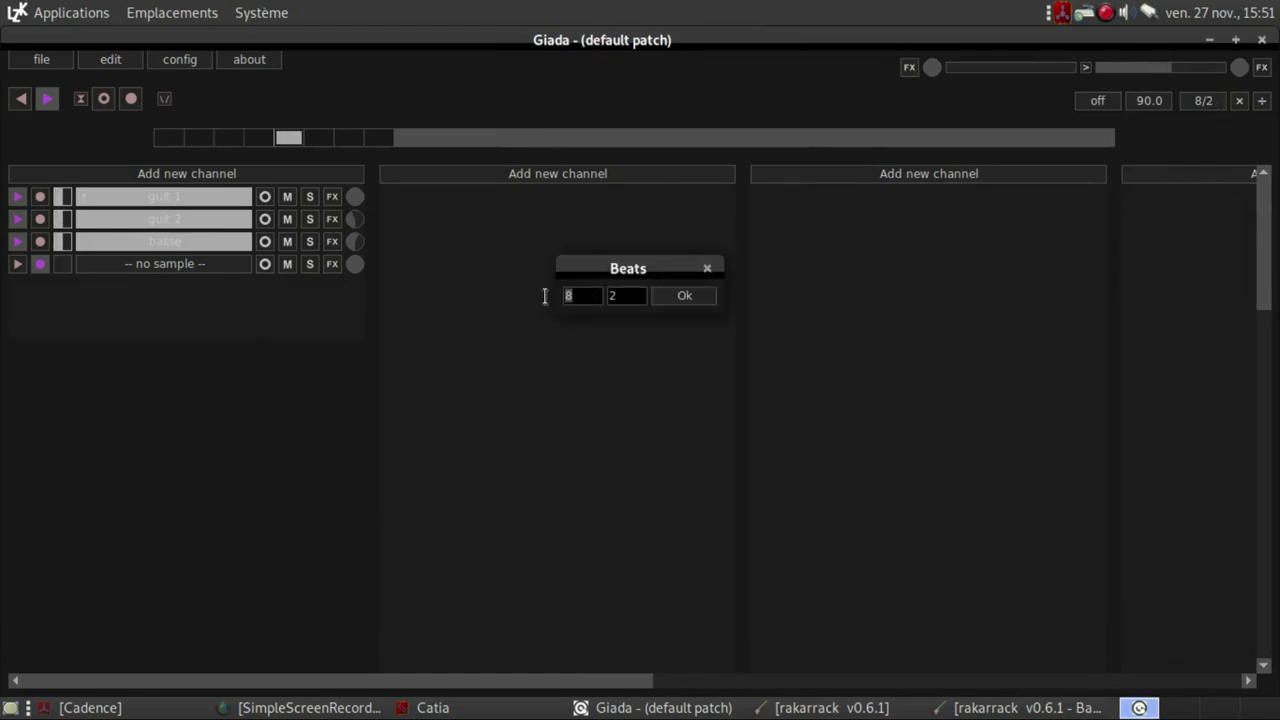
pyautogui.write('16')
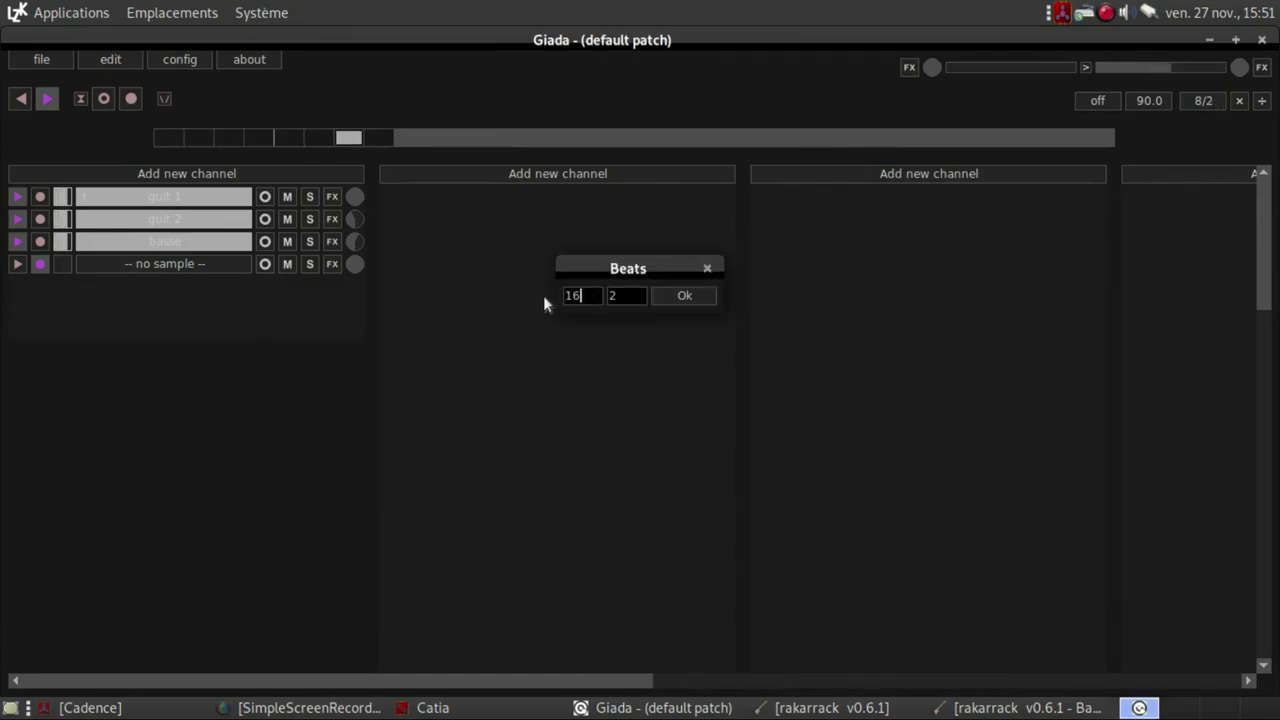
pyautogui.doubleClick(624, 295)
pyautogui.write('4')
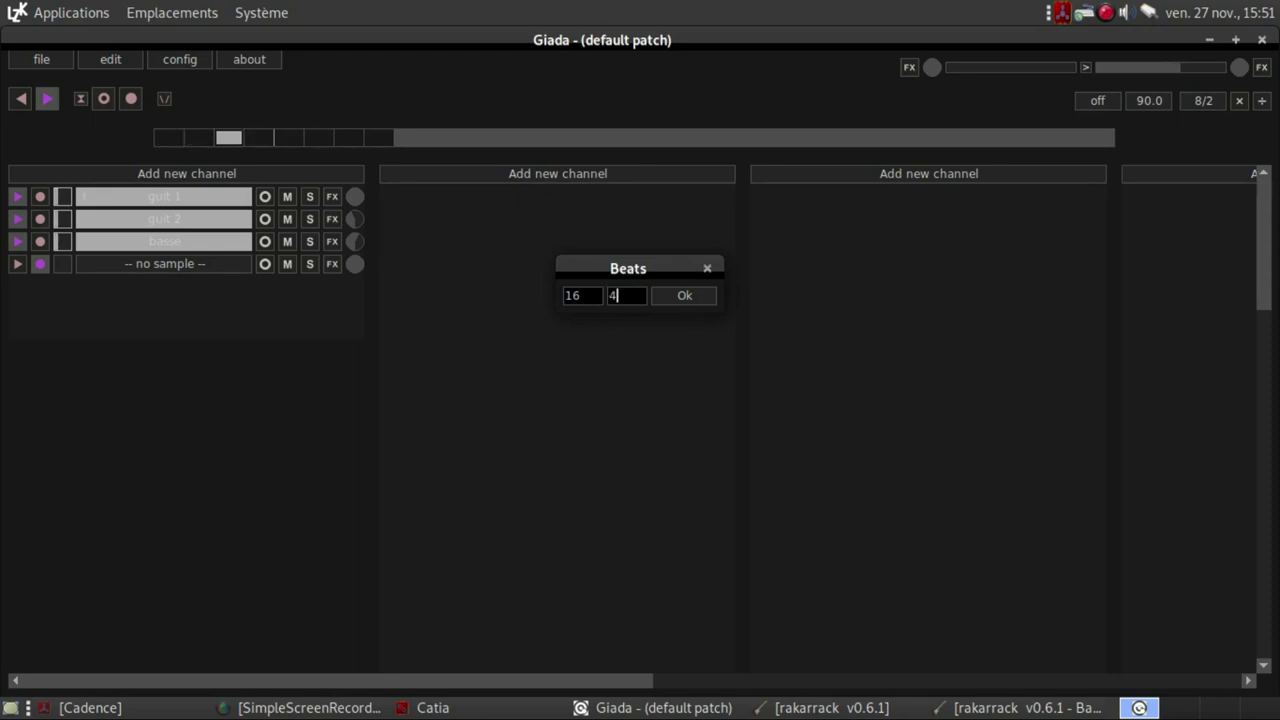
pyautogui.click(677, 294)
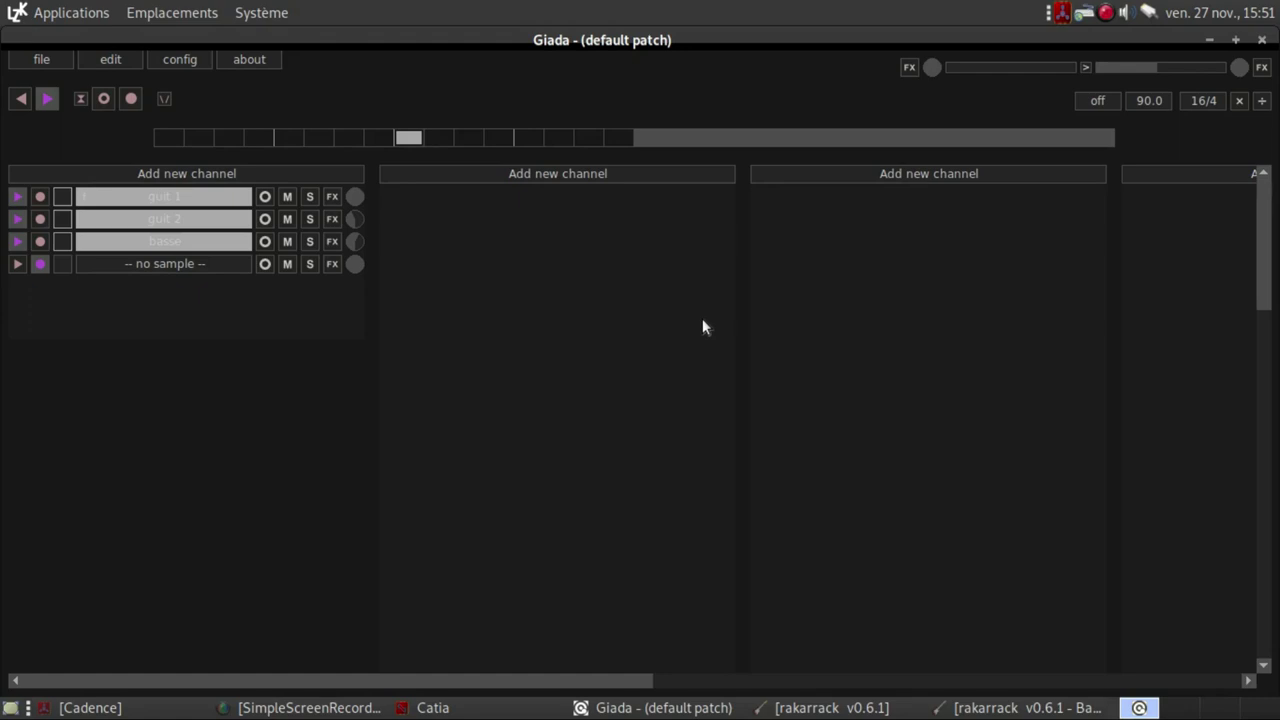
# Step: Record a take into the armed fourth channel over the running loops, then disarm the channel
pyautogui.click(131, 98)
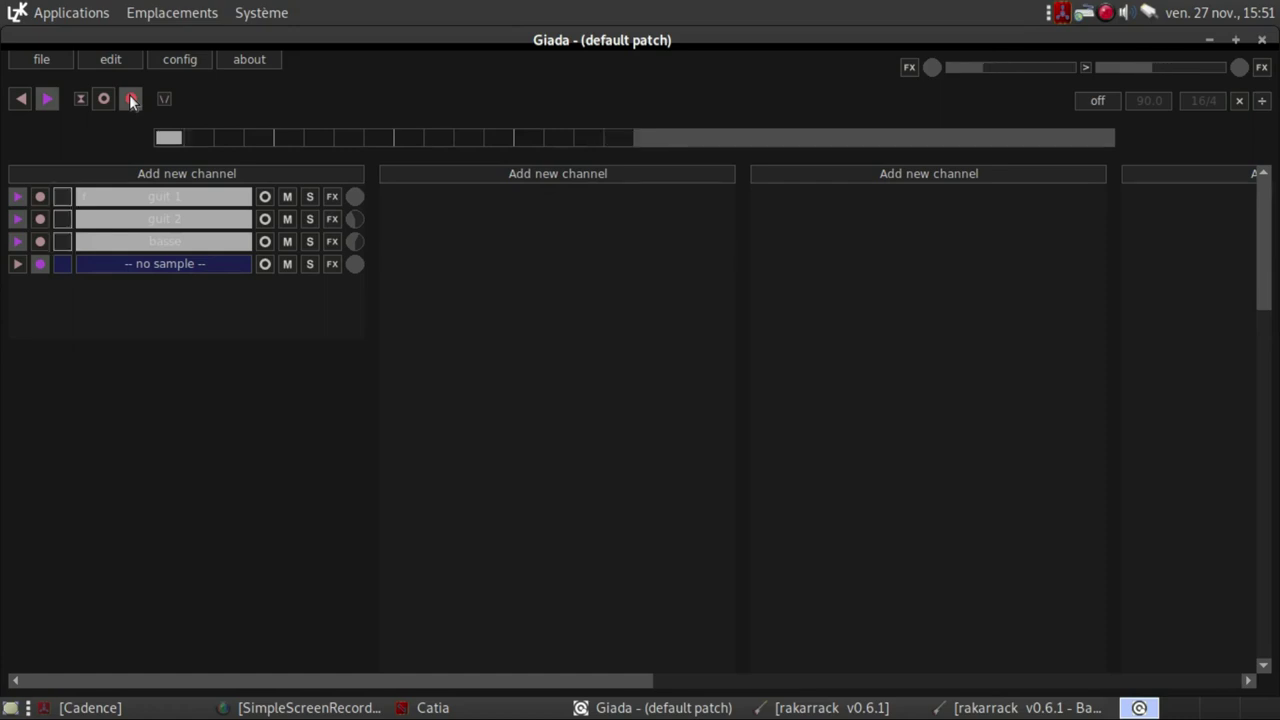
pyautogui.click(131, 99)
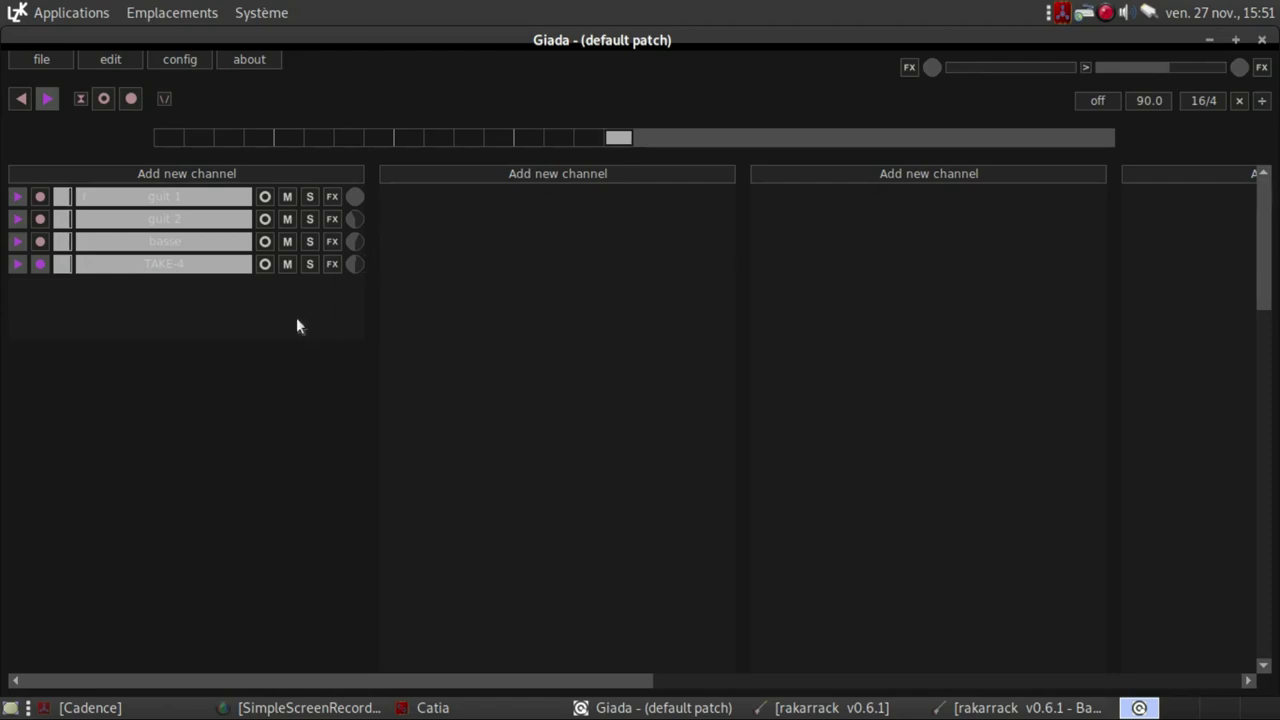
pyautogui.click(40, 264)
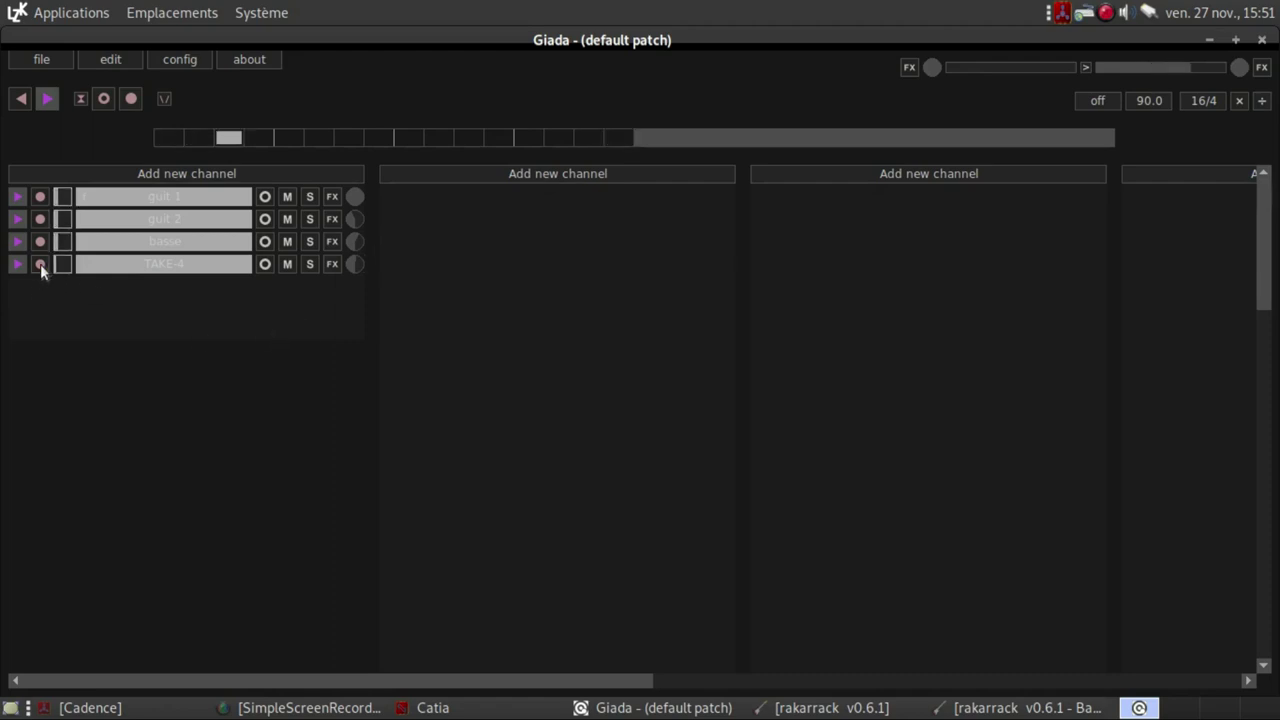
# Step: Rename the TAKE-4 channel to cocottes
pyautogui.rightClick(172, 263)
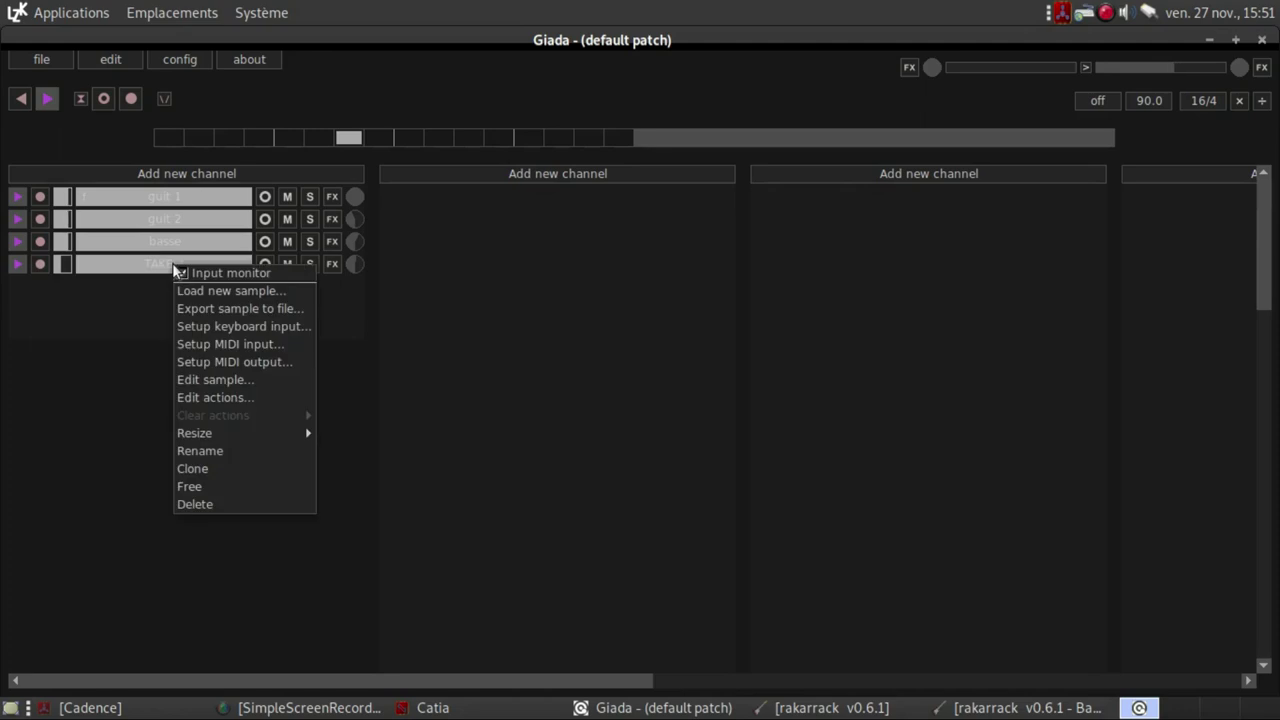
pyautogui.click(251, 452)
pyautogui.press('BackSpace')
pyautogui.press('BackSpace')
pyautogui.press('BackSpace')
pyautogui.press('BackSpace')
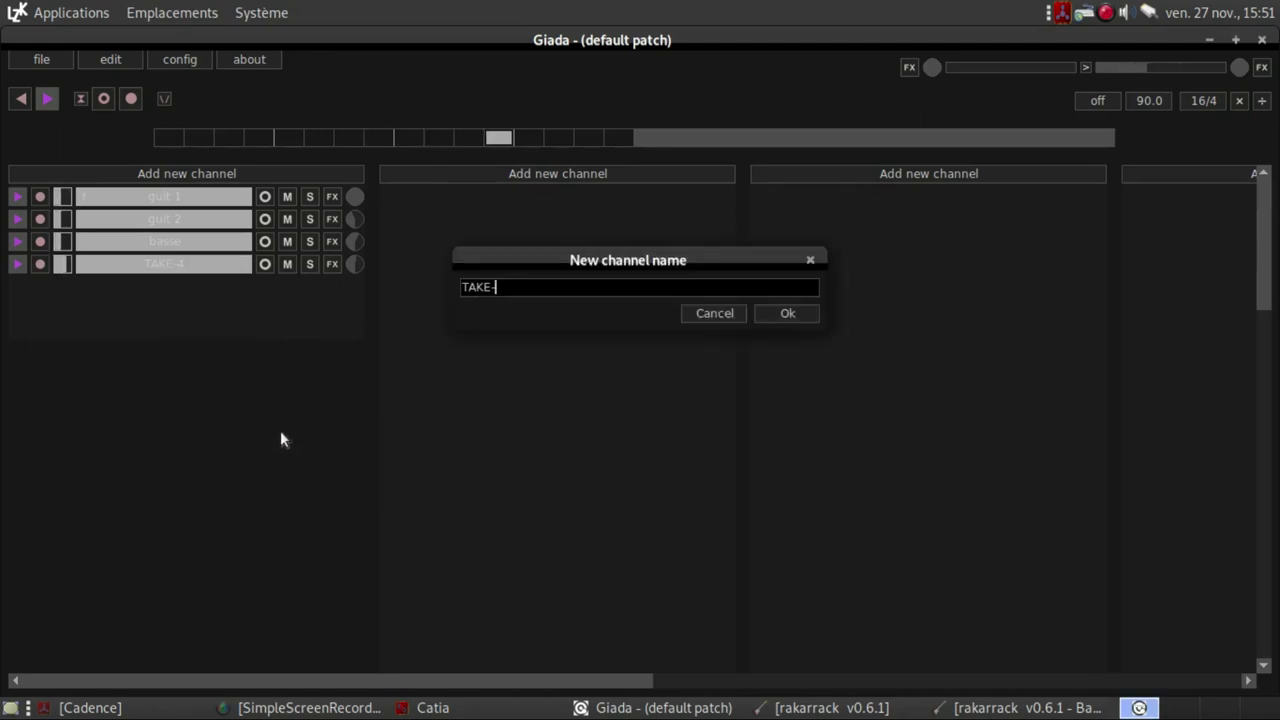
pyautogui.press('BackSpace')
pyautogui.press('BackSpace')
pyautogui.write('co')
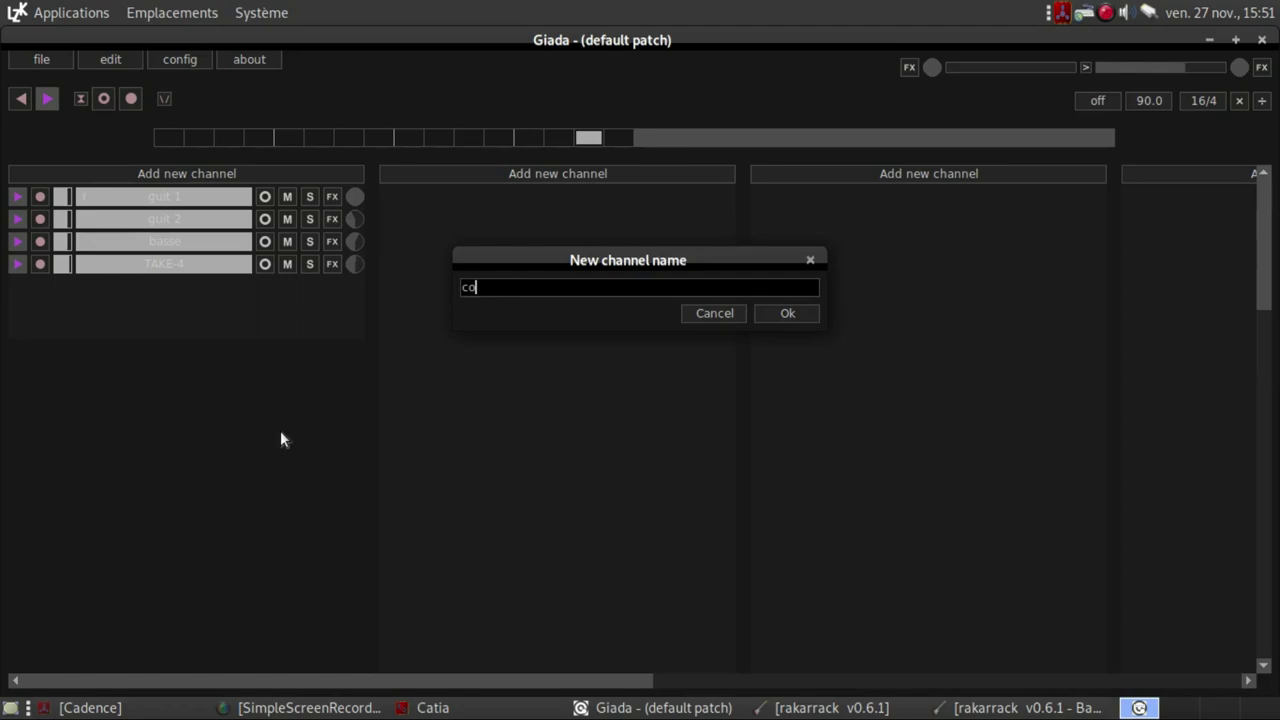
pyautogui.write('cottes')
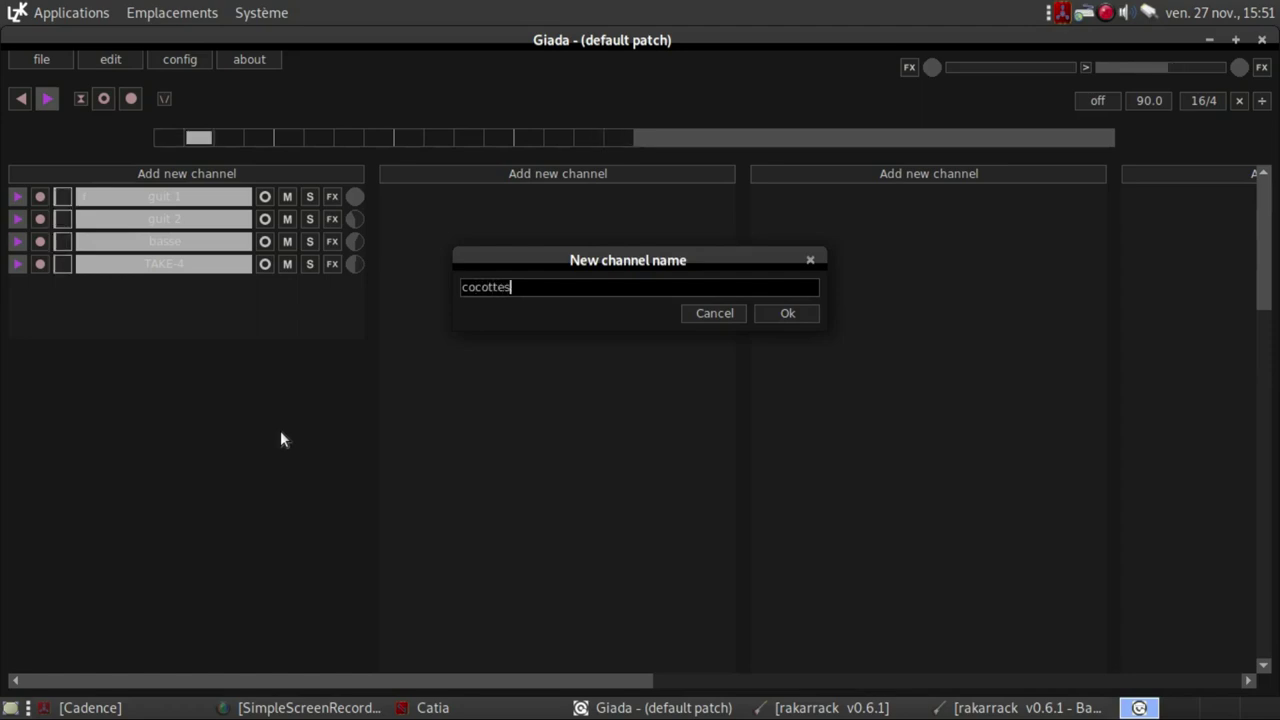
pyautogui.click(809, 313)
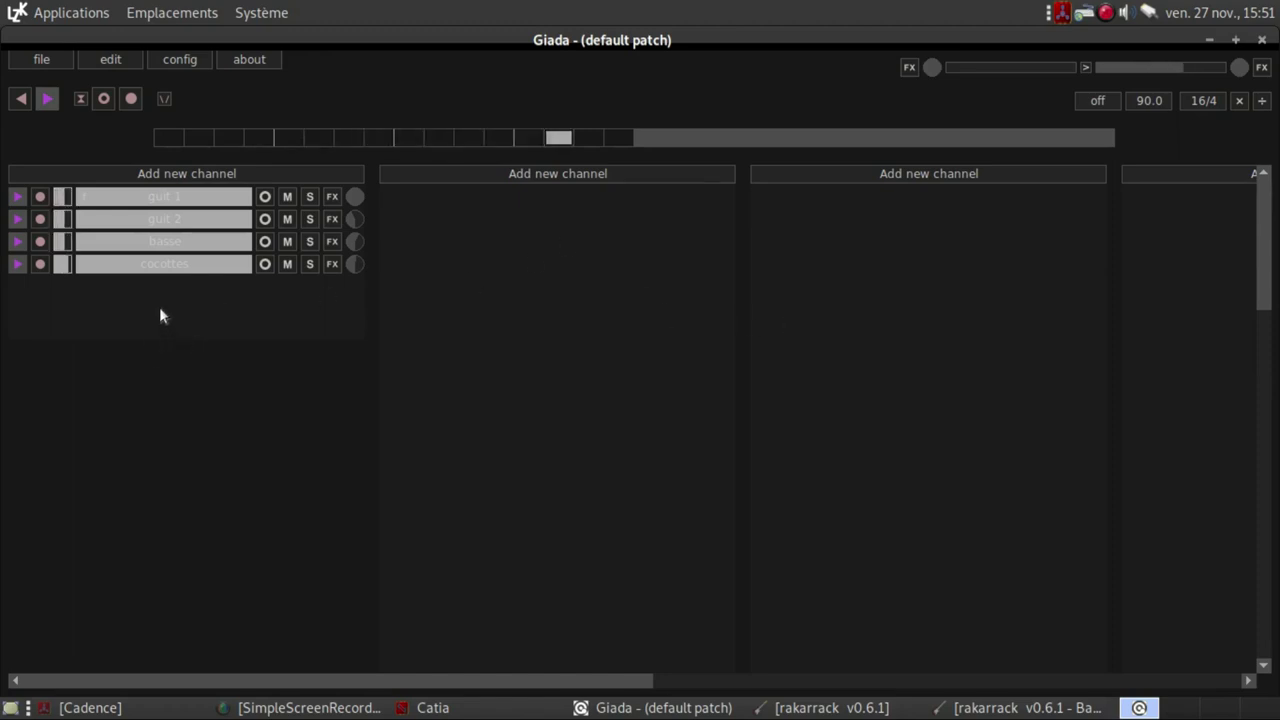
# Step: Bind the guit 2 channel to the keyboard key i
pyautogui.rightClick(102, 217)
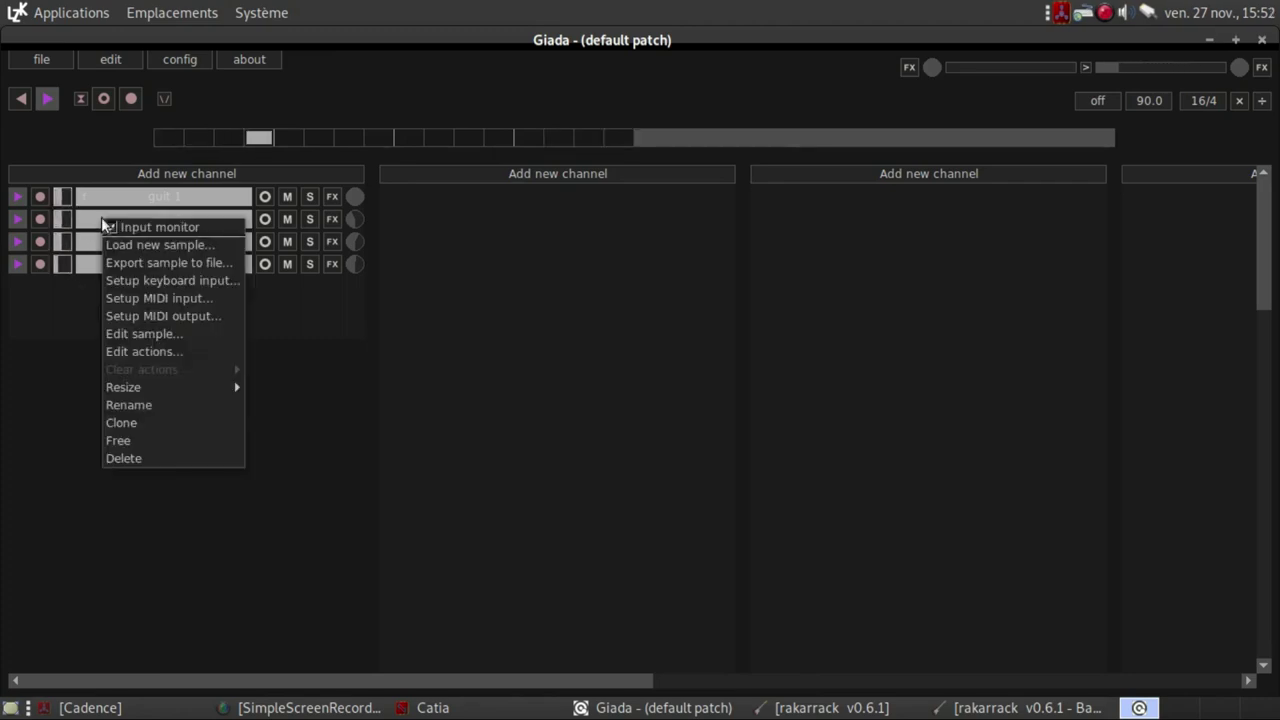
pyautogui.click(178, 278)
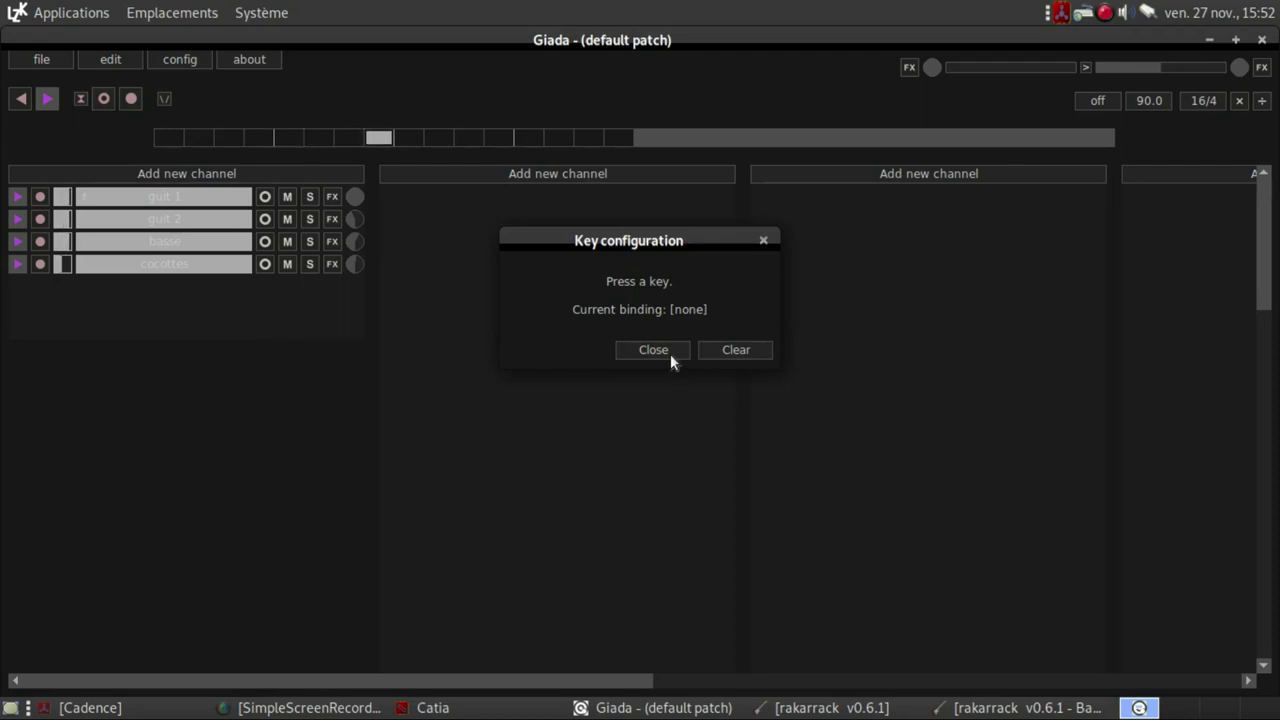
pyautogui.press('i')
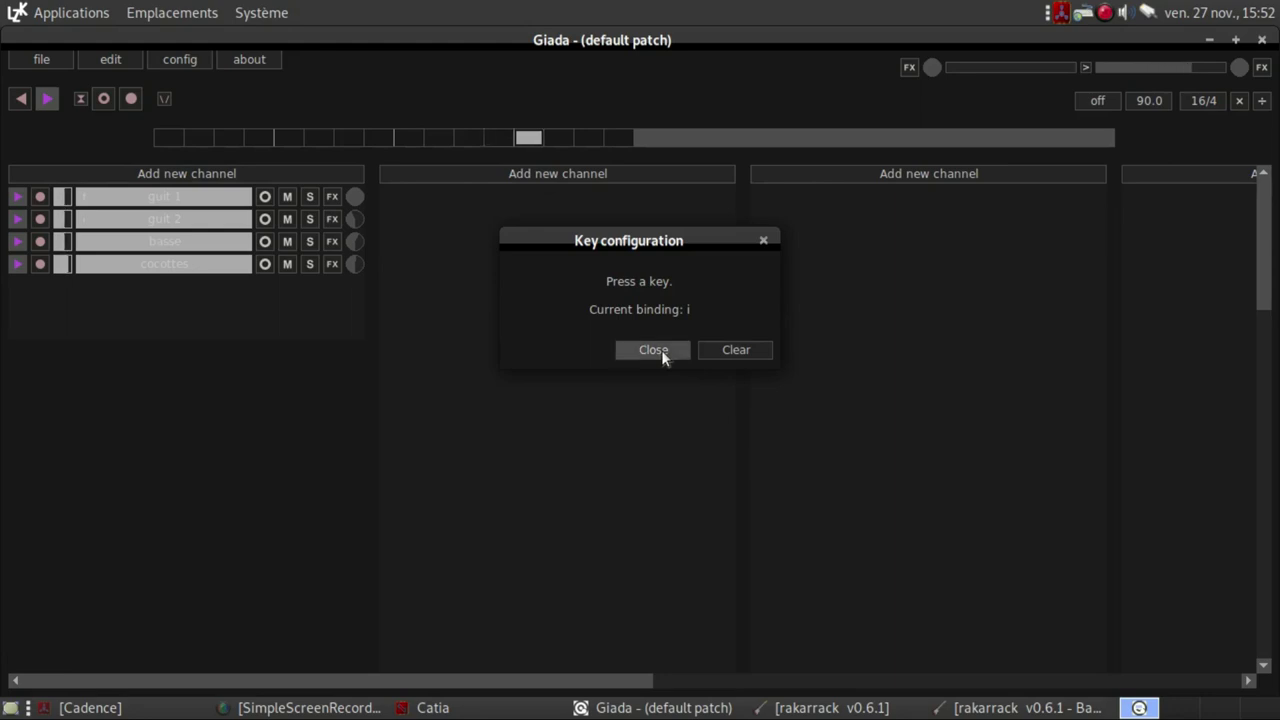
pyautogui.click(661, 350)
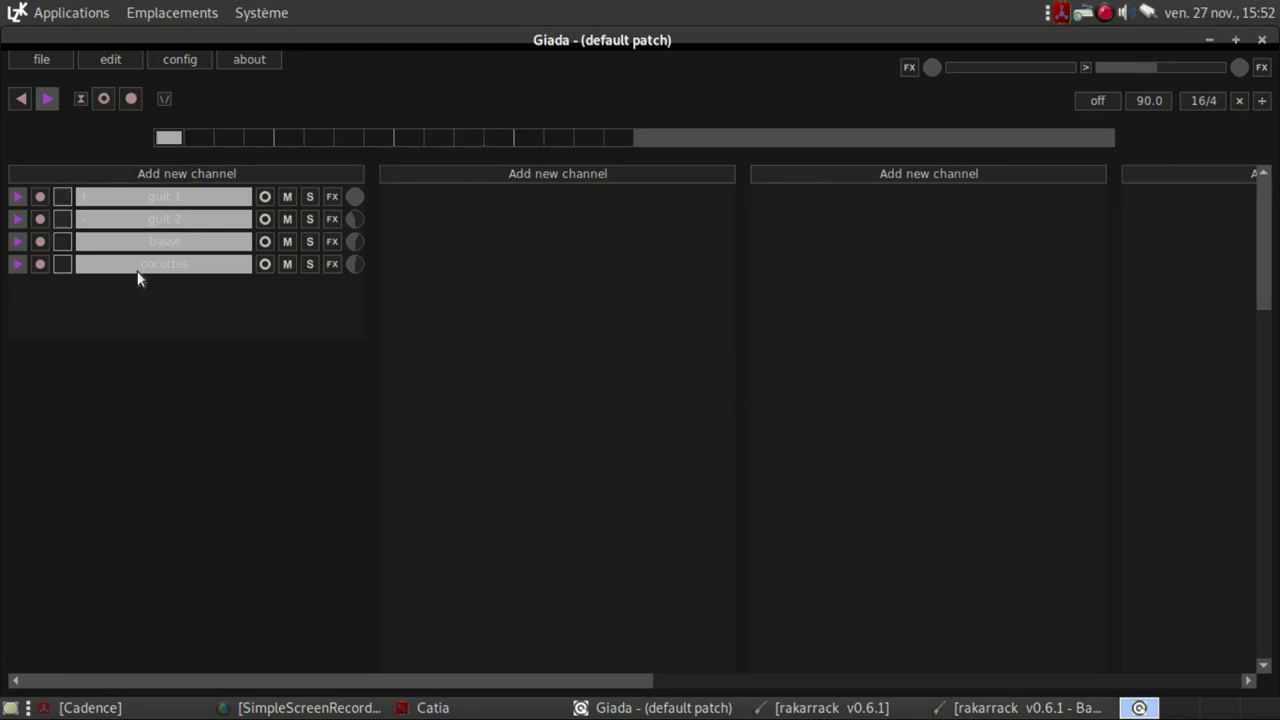
# Step: Bind the cocottes channel to the keyboard key i as well
pyautogui.rightClick(106, 267)
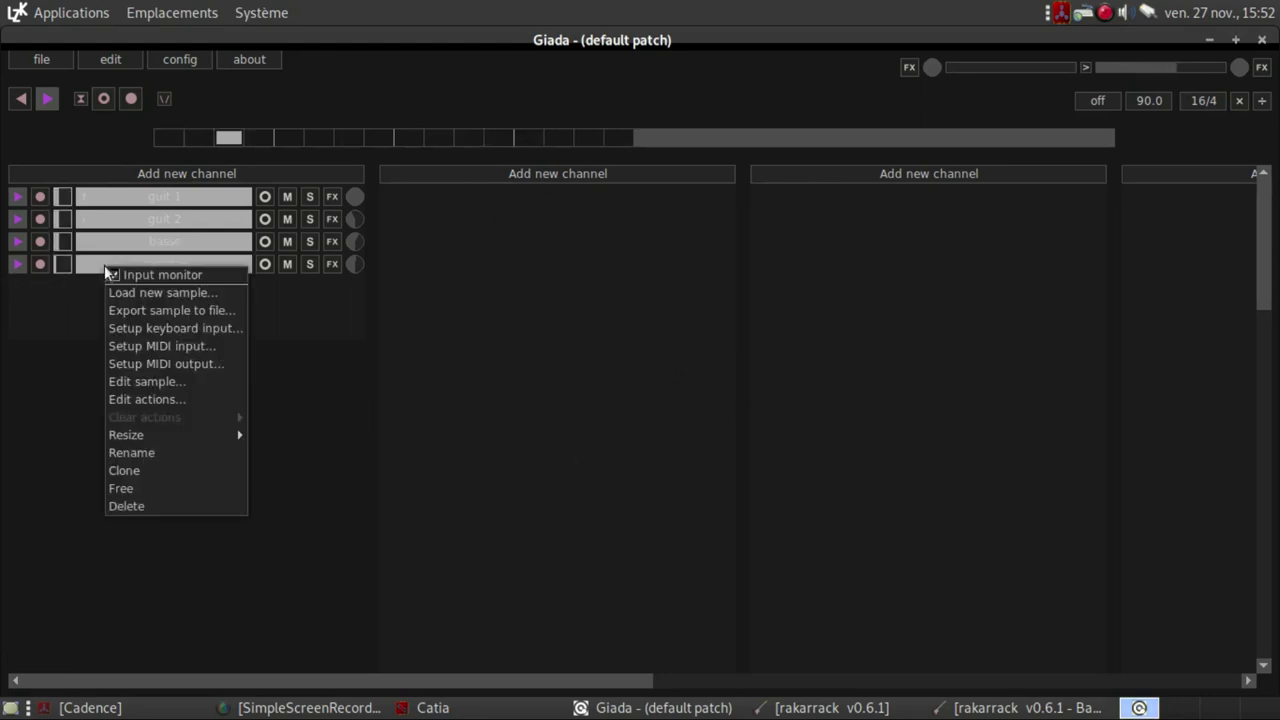
pyautogui.click(179, 327)
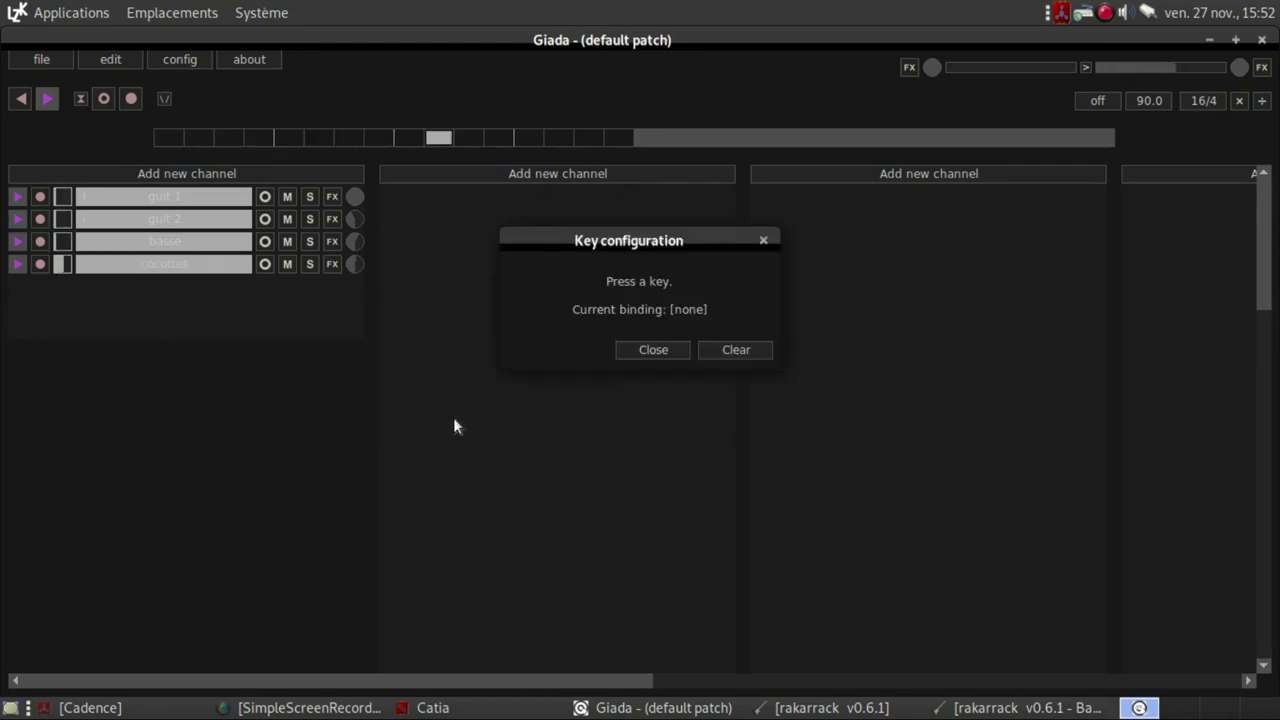
pyautogui.press('1')
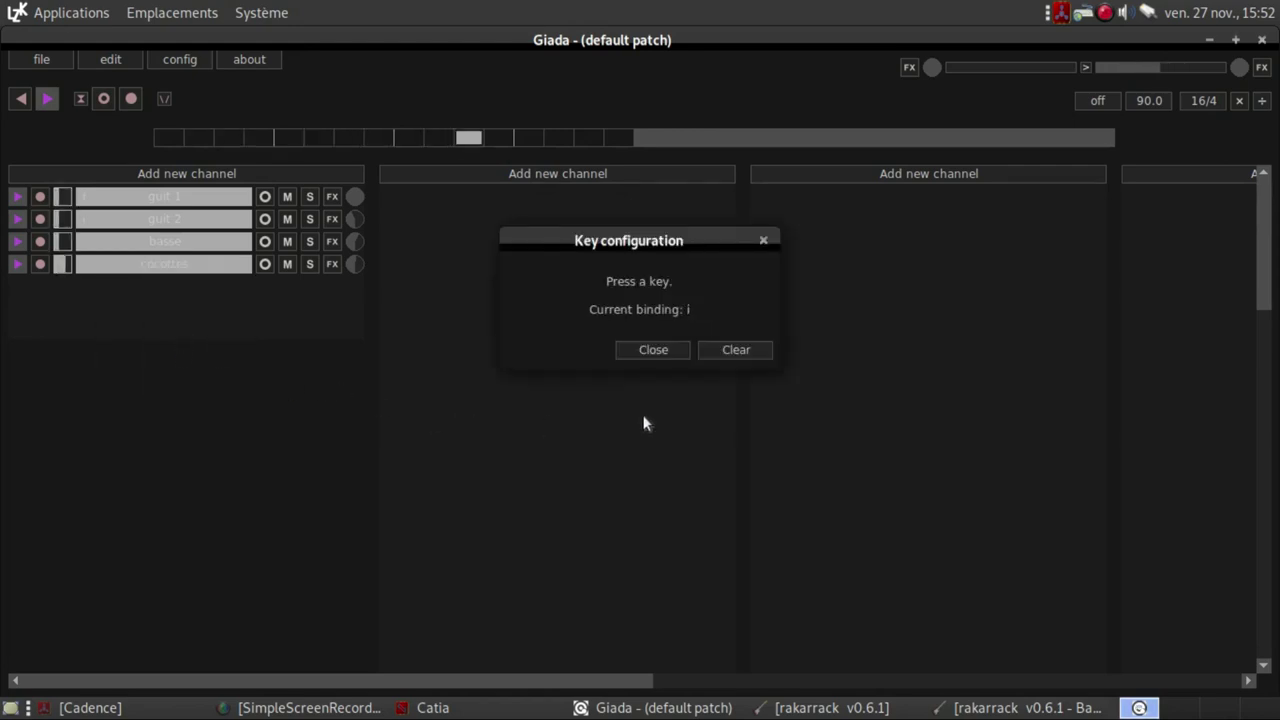
pyautogui.click(660, 350)
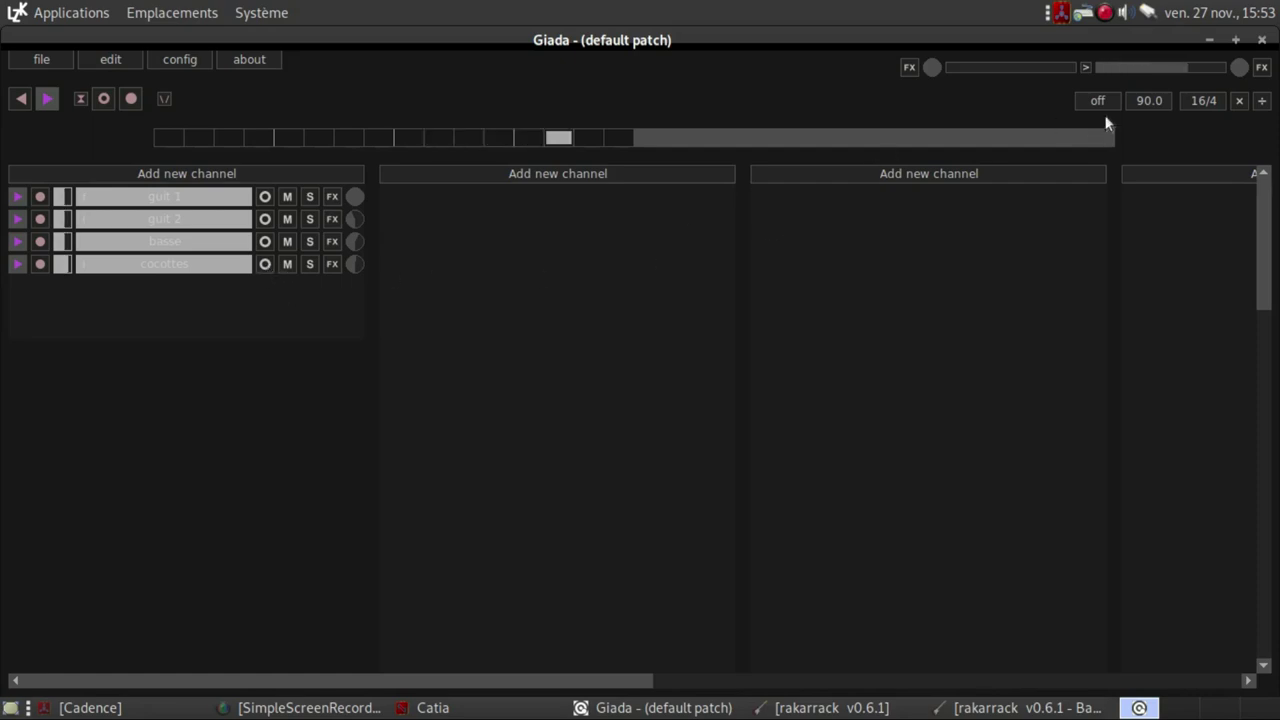
# Step: Set the loop length to 8 beats and 2 bars
pyautogui.click(1210, 101)
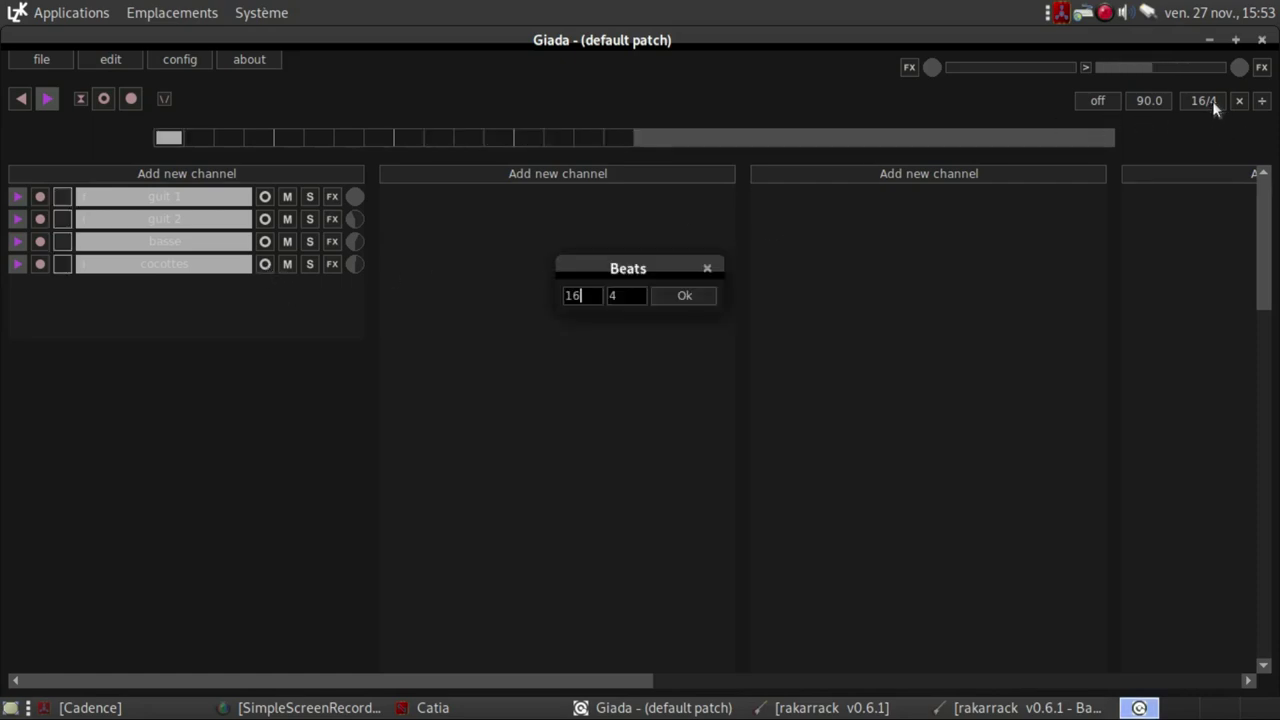
pyautogui.moveTo(588, 296); pyautogui.dragTo(562, 294)
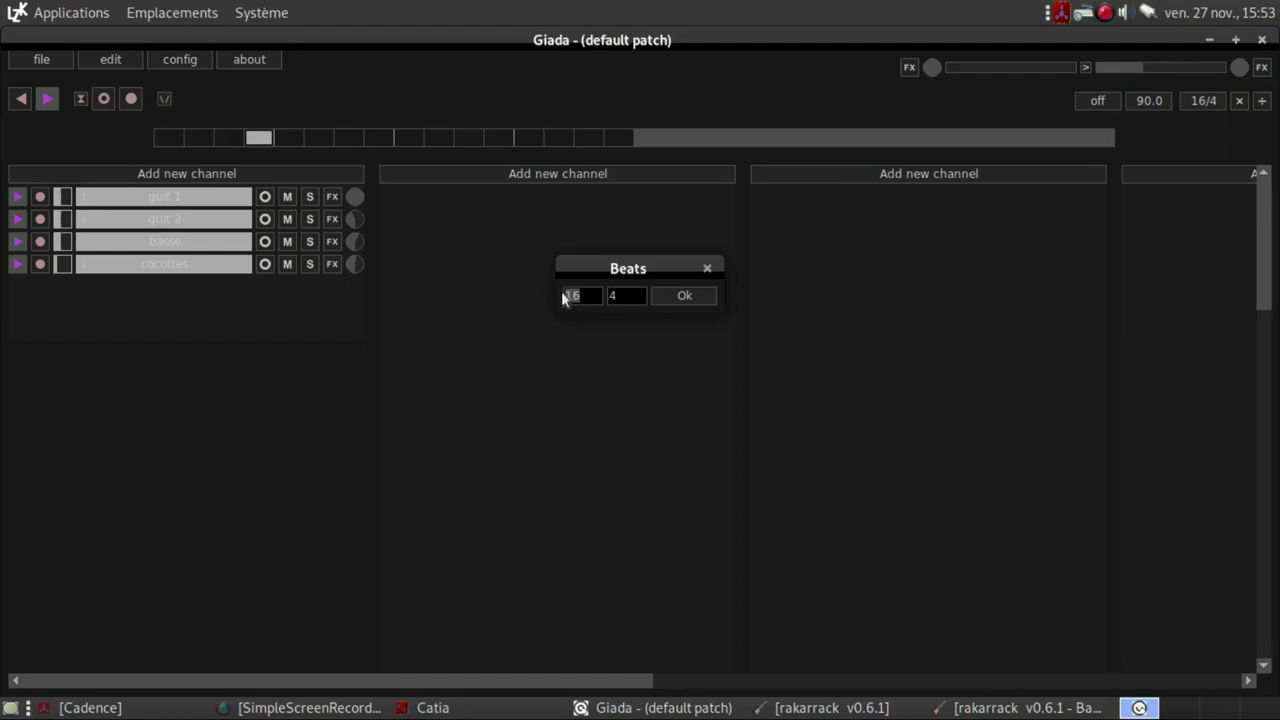
pyautogui.write('8')
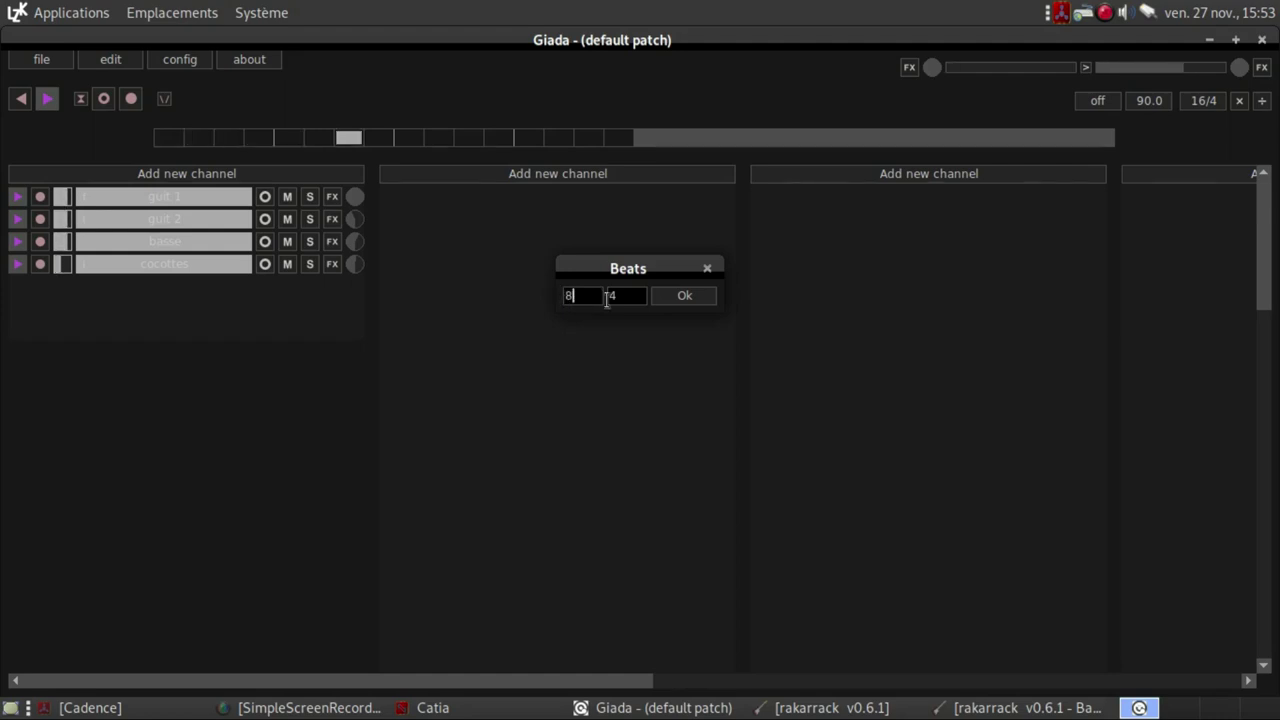
pyautogui.moveTo(631, 297); pyautogui.dragTo(604, 296)
pyautogui.write('2')
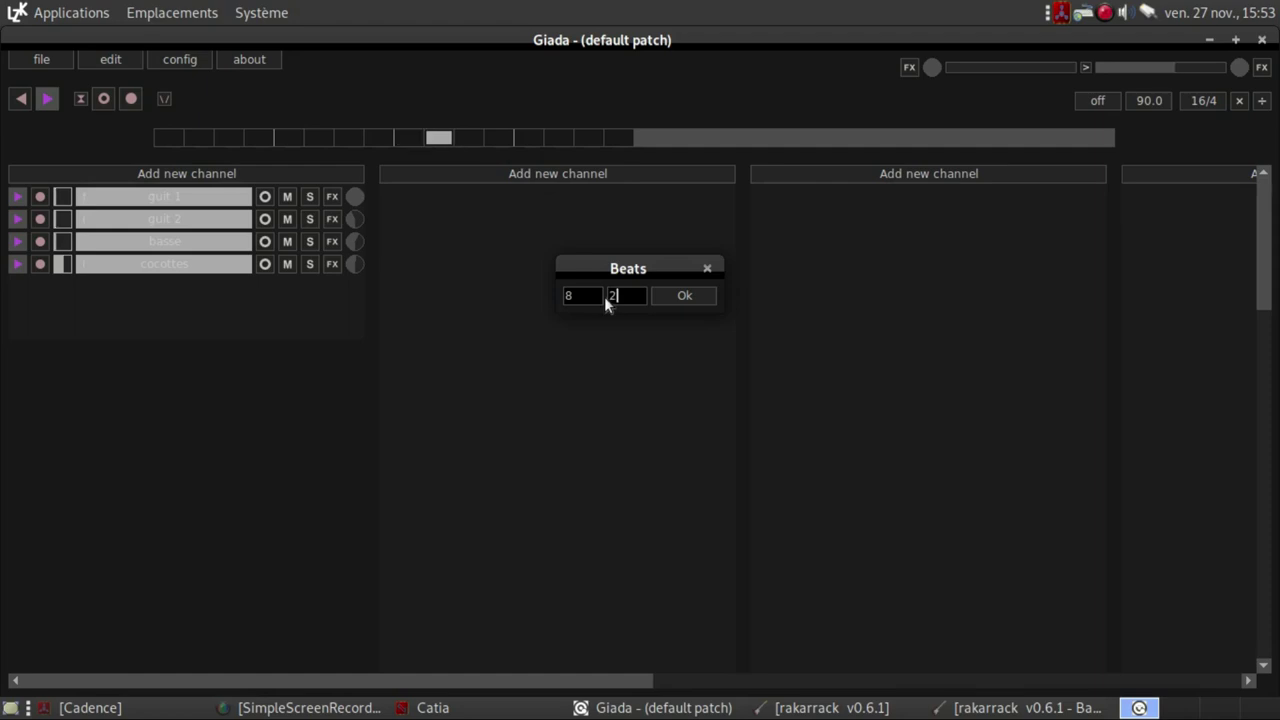
pyautogui.click(686, 295)
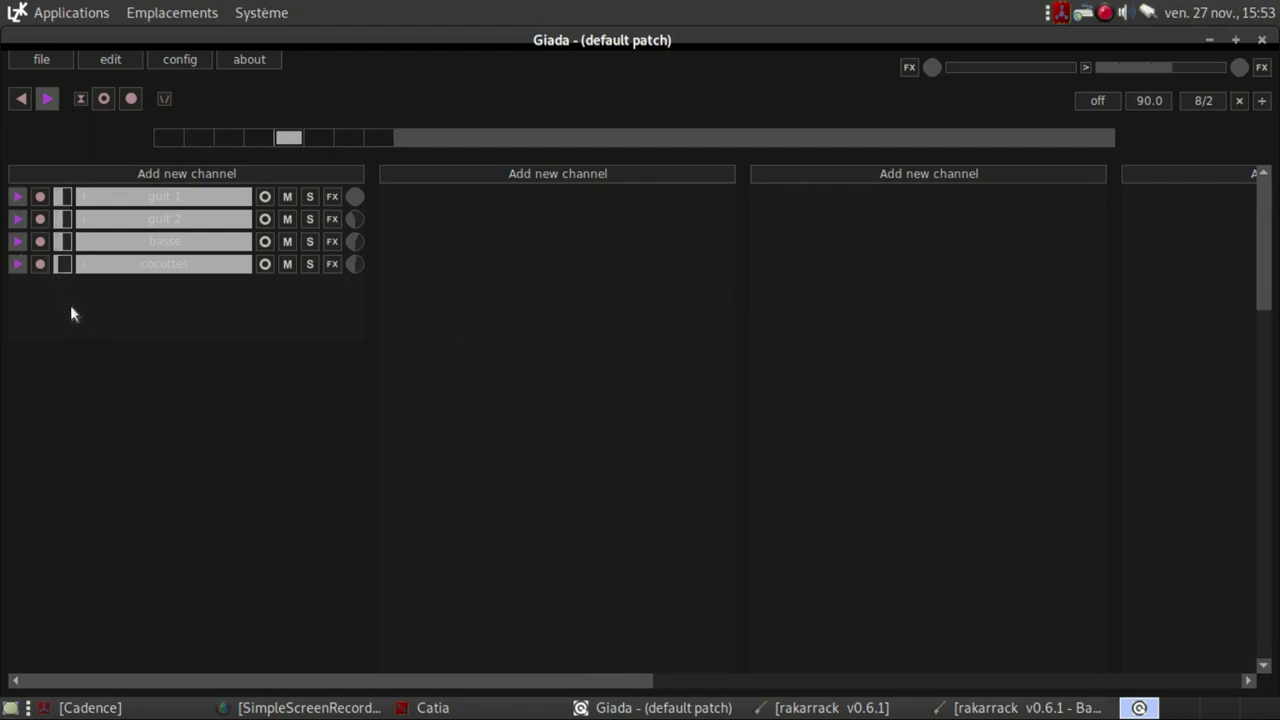
# Step: Restore the loop length to 16 beats and 4 bars
pyautogui.click(1212, 98)
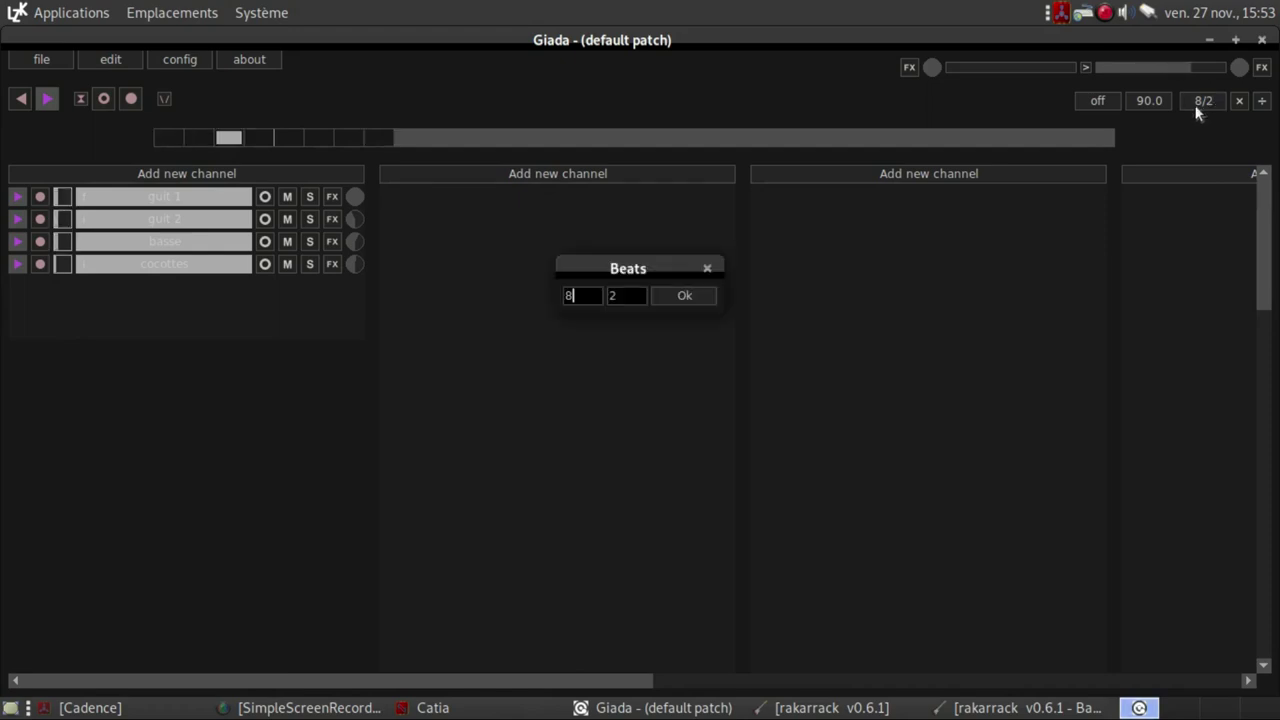
pyautogui.moveTo(576, 295); pyautogui.dragTo(562, 296)
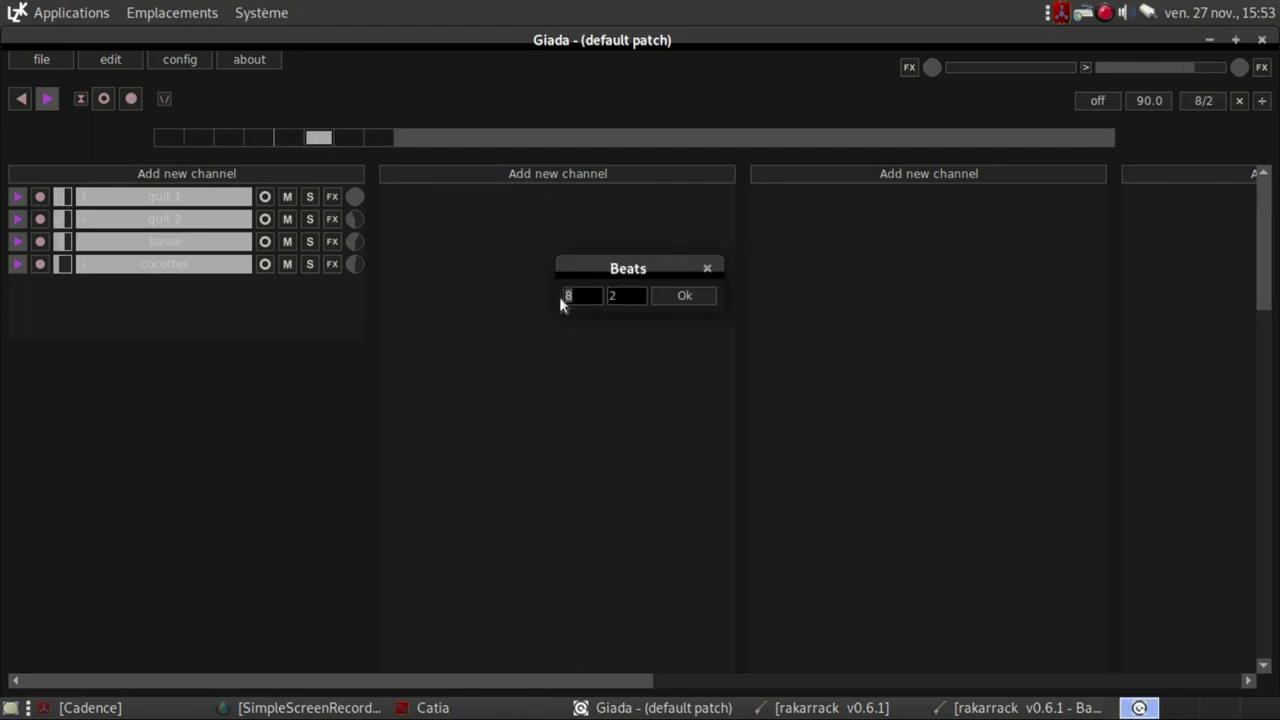
pyautogui.moveTo(628, 295); pyautogui.dragTo(602, 295)
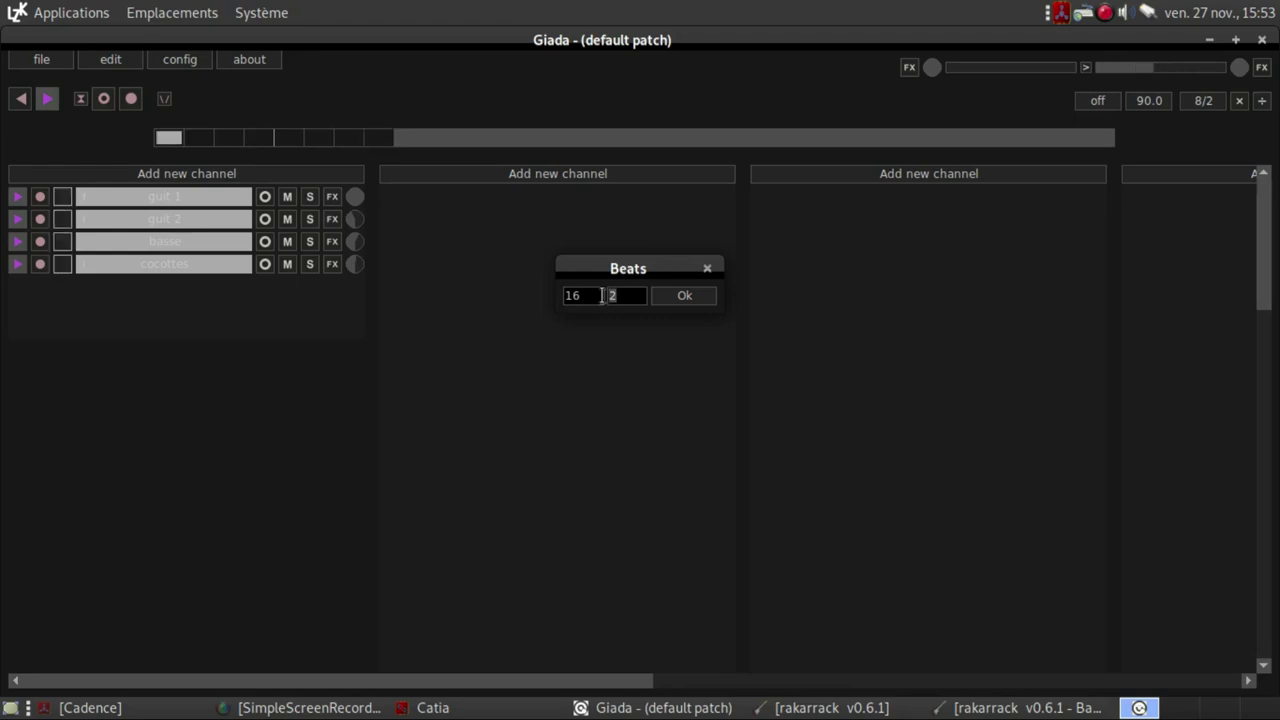
pyautogui.write('4')
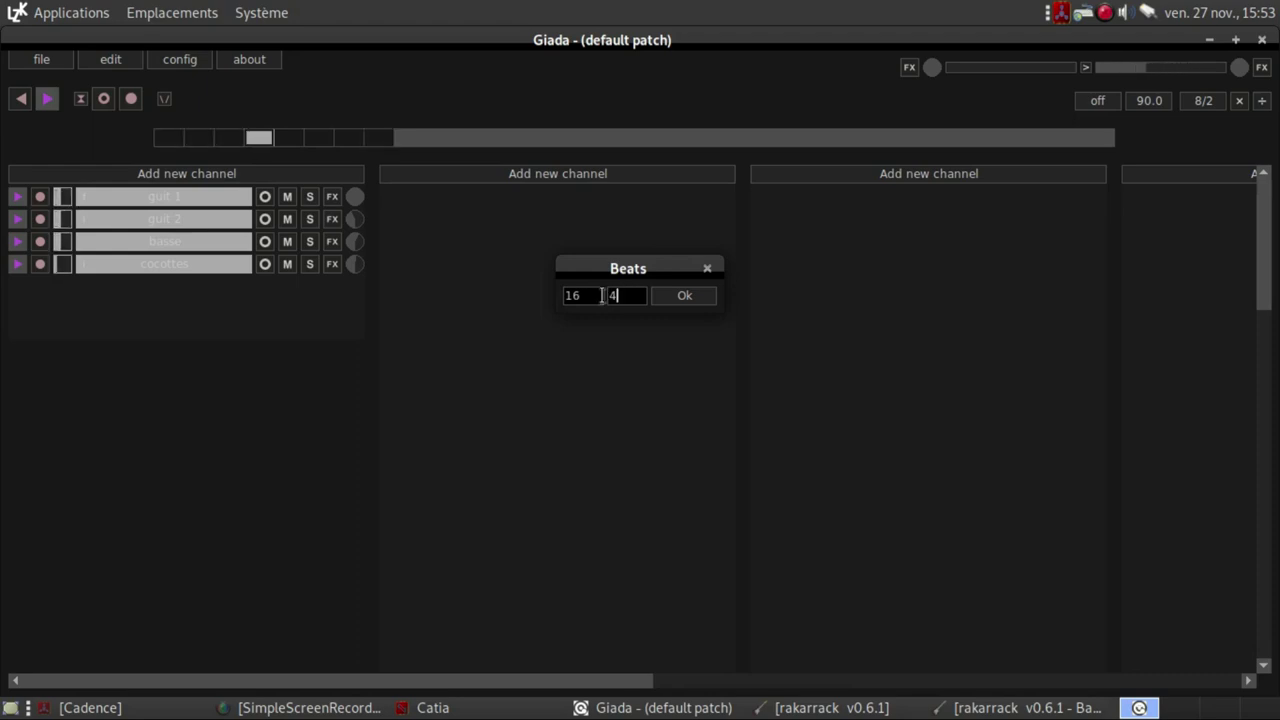
pyautogui.click(681, 297)
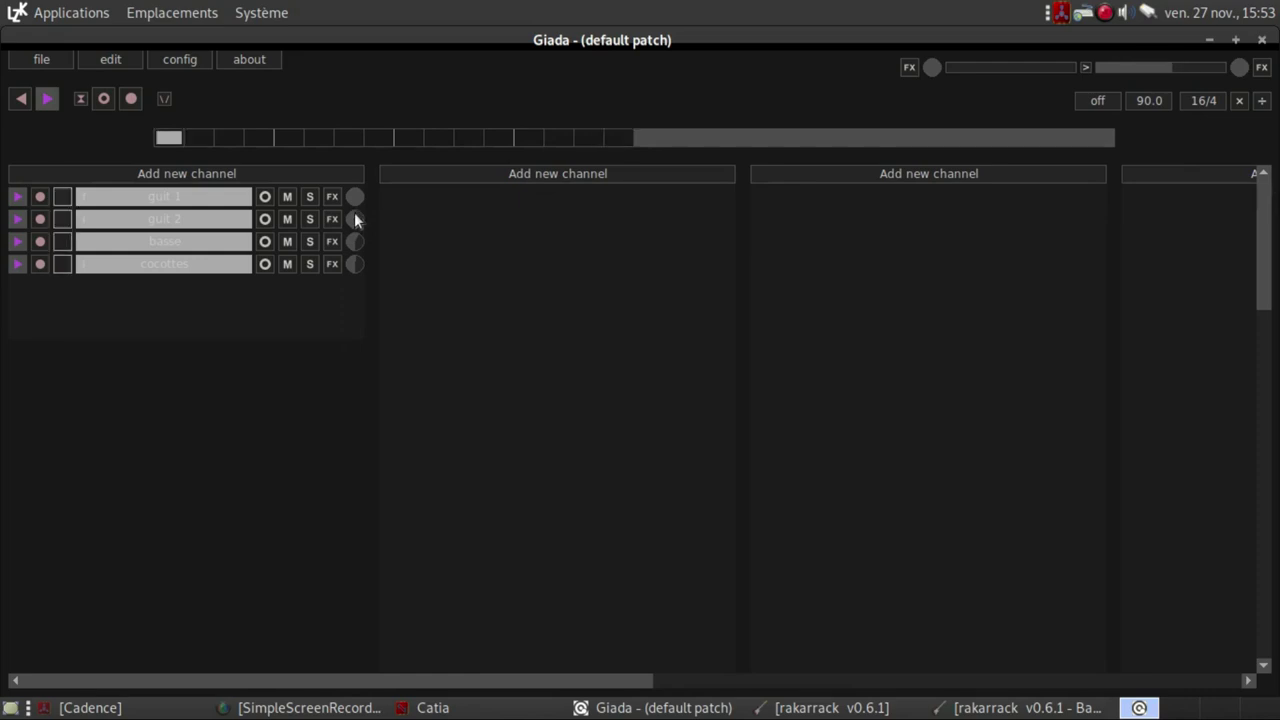
# Step: Lower the main output volume slightly
pyautogui.moveTo(1240, 69); pyautogui.dragTo(1247, 66)
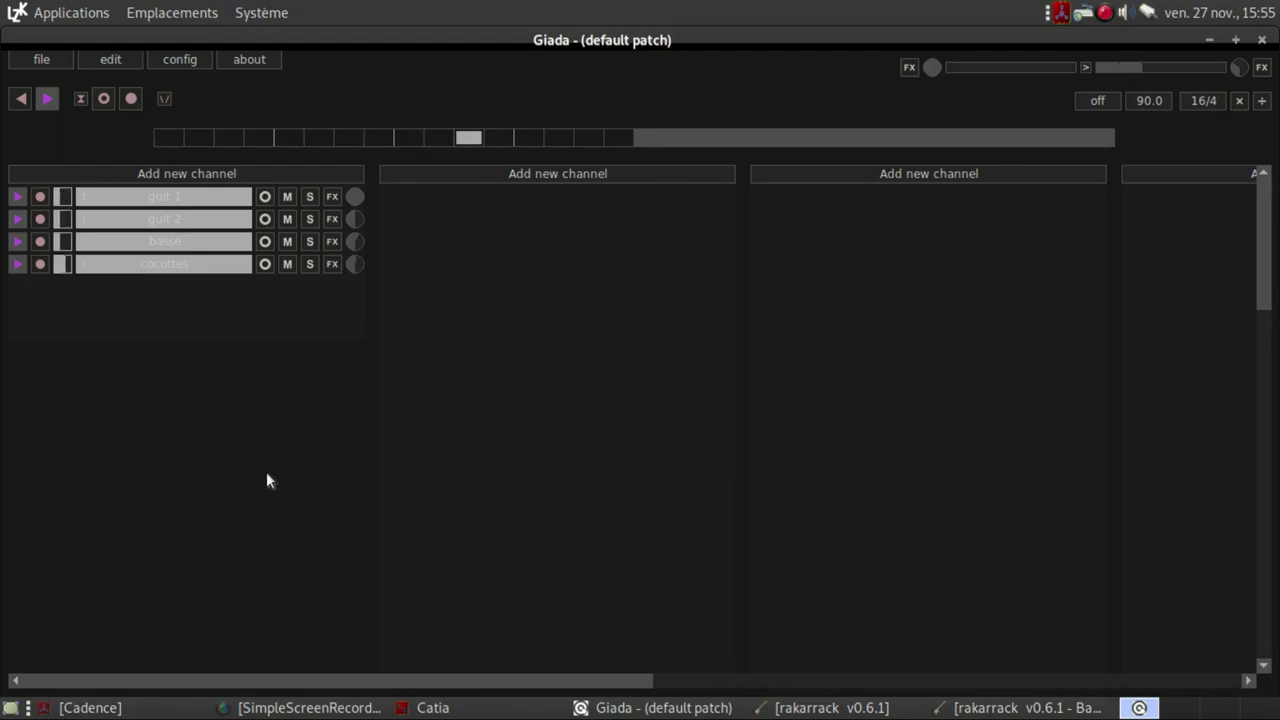
# Step: Launch the ZynAddSubFX synthesizer from the virtual instruments category
pyautogui.click(78, 15)
pyautogui.moveTo(108, 261)
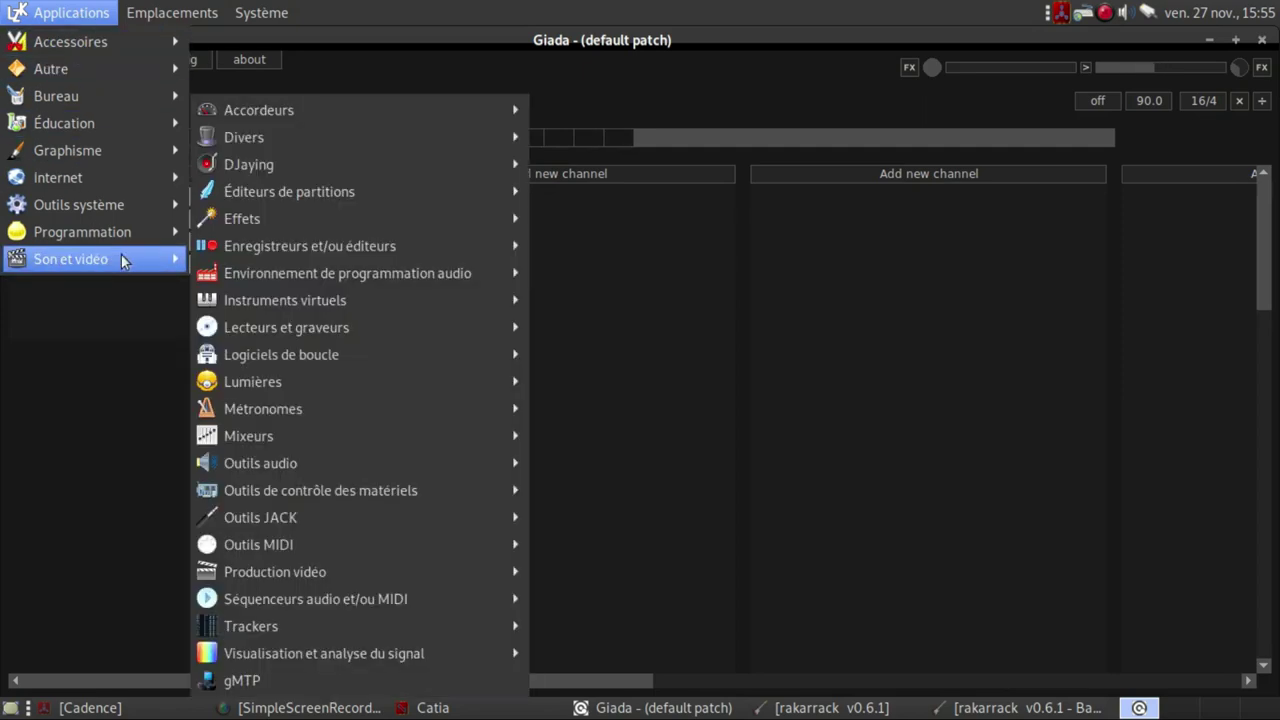
pyautogui.moveTo(281, 221)
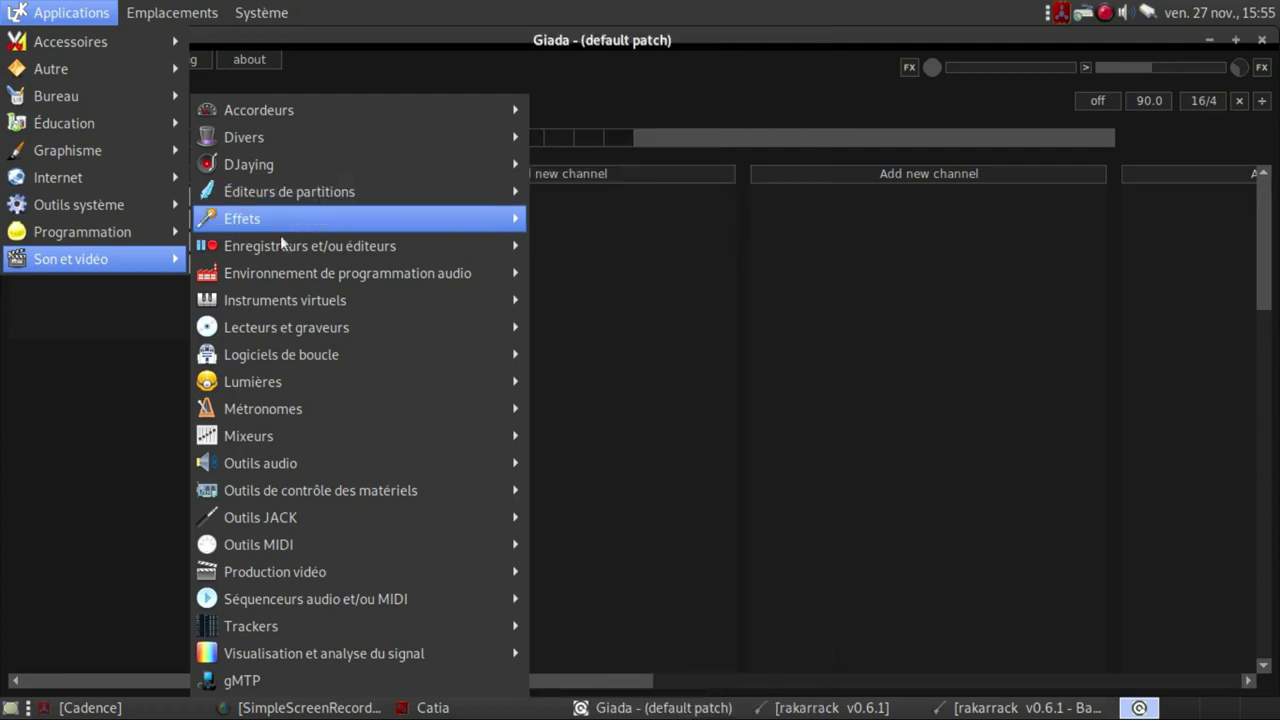
pyautogui.moveTo(292, 305)
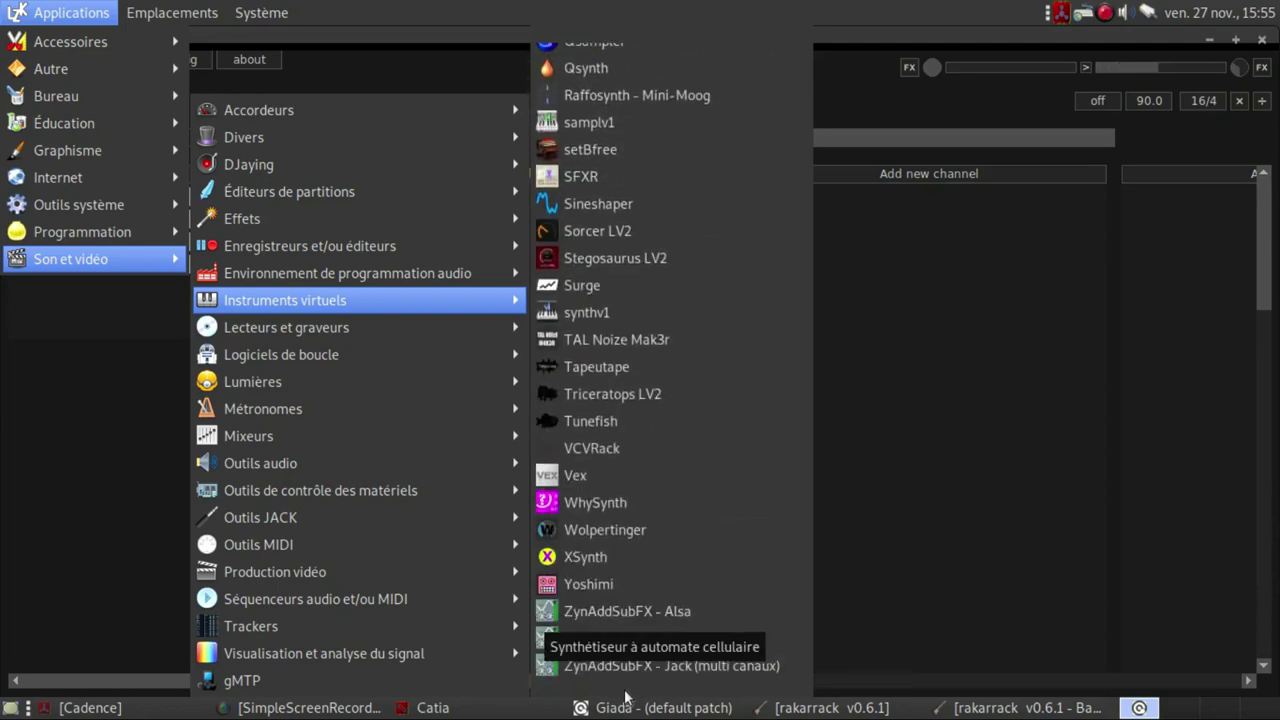
pyautogui.click(636, 647)
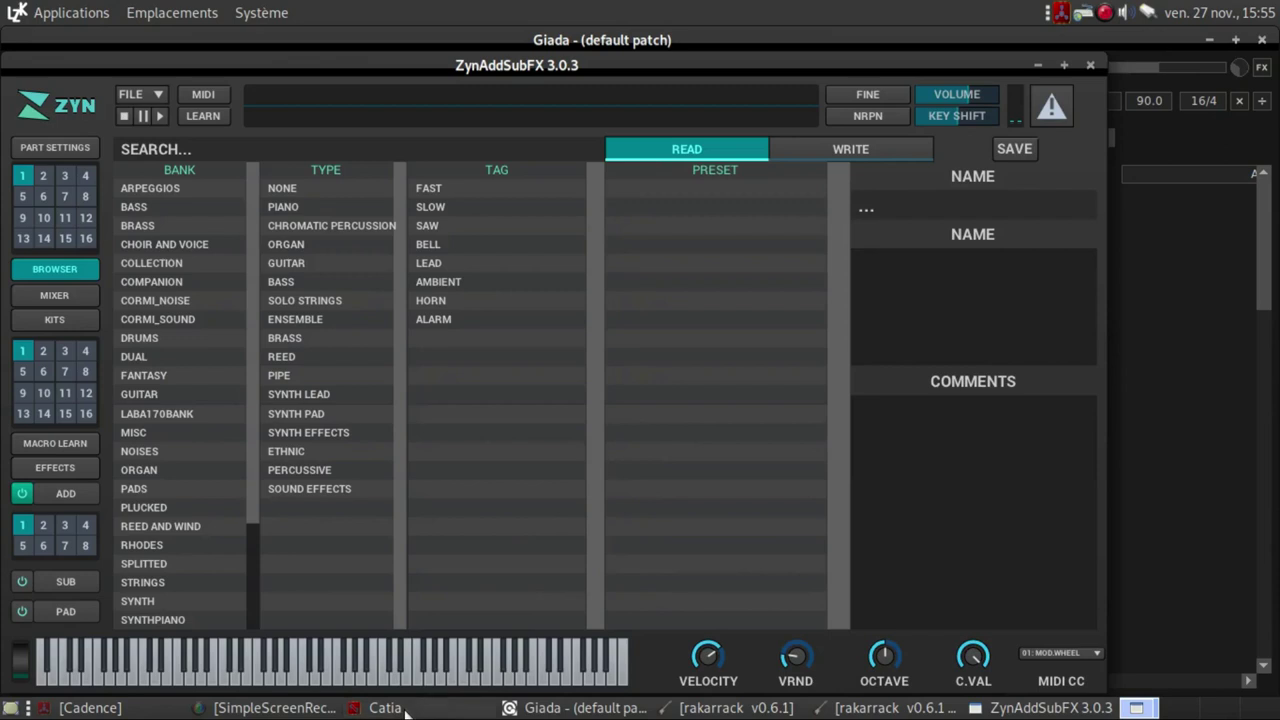
# Step: Switch to Catia, move the rakarrack box off zynaddsubfx, and refresh the canvas to bring back the missing synthesizer box
pyautogui.click(403, 710)
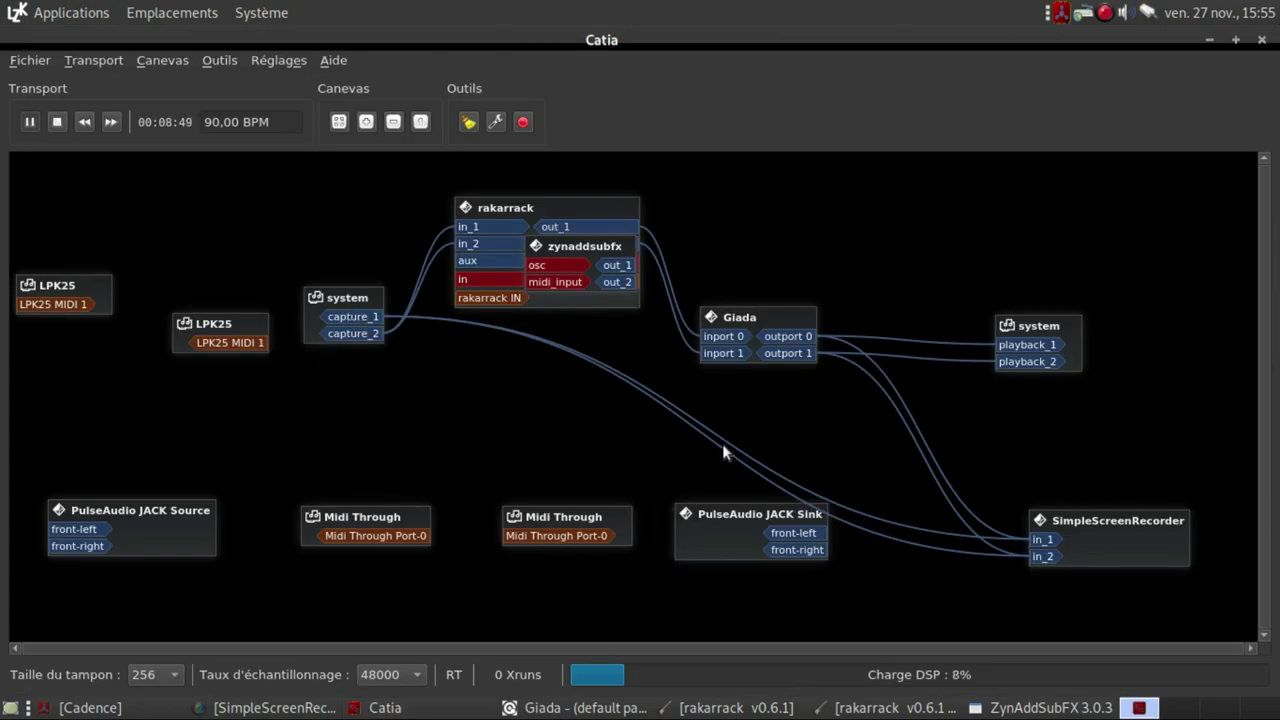
pyautogui.moveTo(598, 212); pyautogui.dragTo(616, 241)
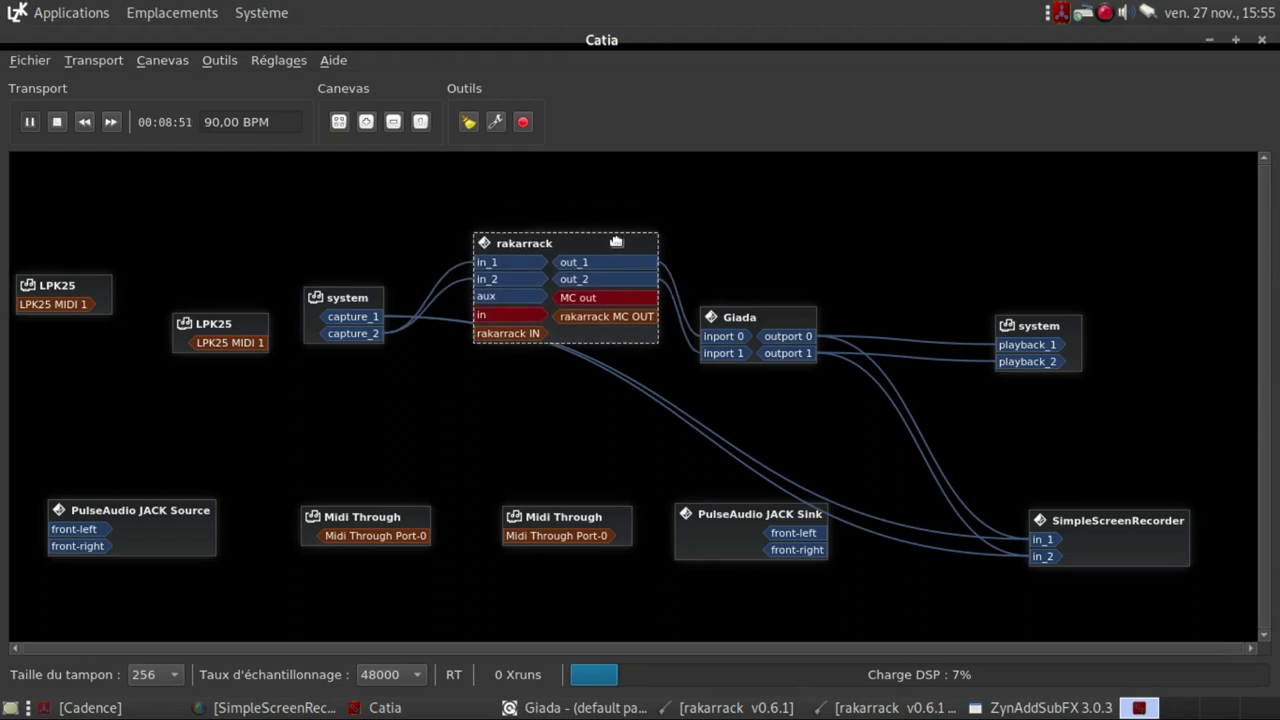
pyautogui.click(1005, 708)
pyautogui.click(1005, 709)
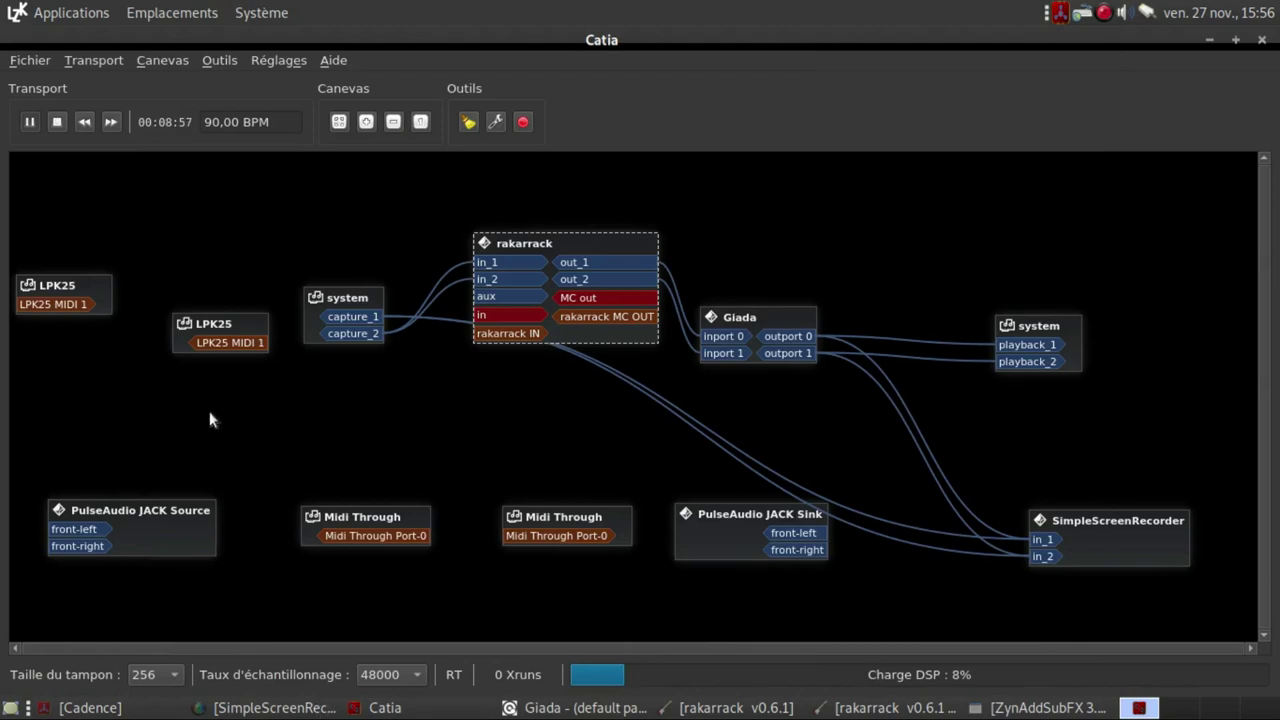
pyautogui.click(1022, 708)
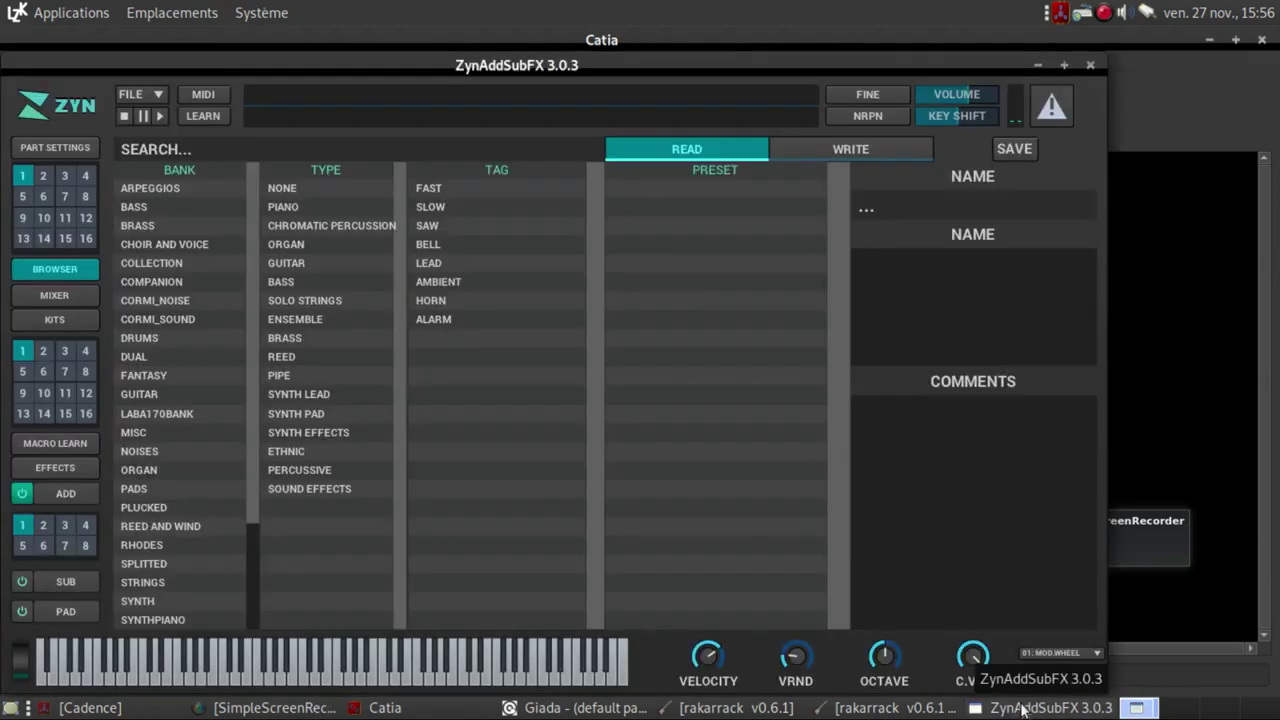
pyautogui.click(1022, 708)
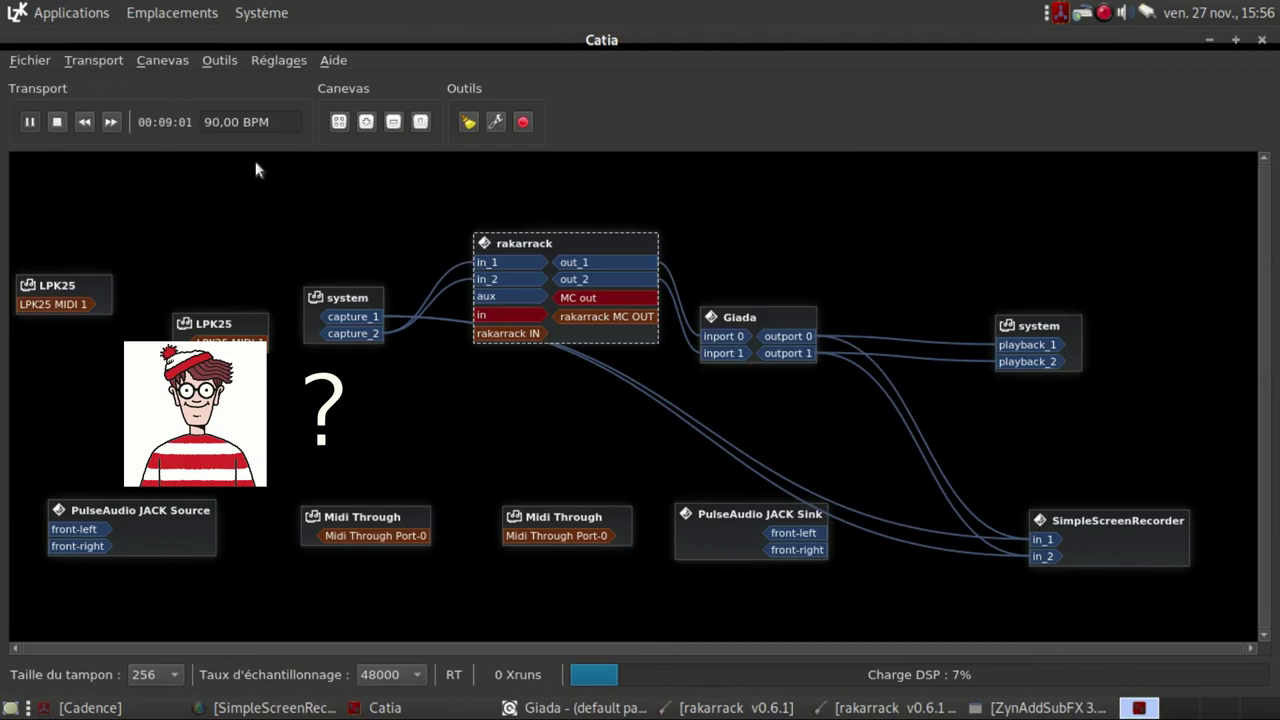
pyautogui.click(30, 61)
pyautogui.moveTo(140, 64)
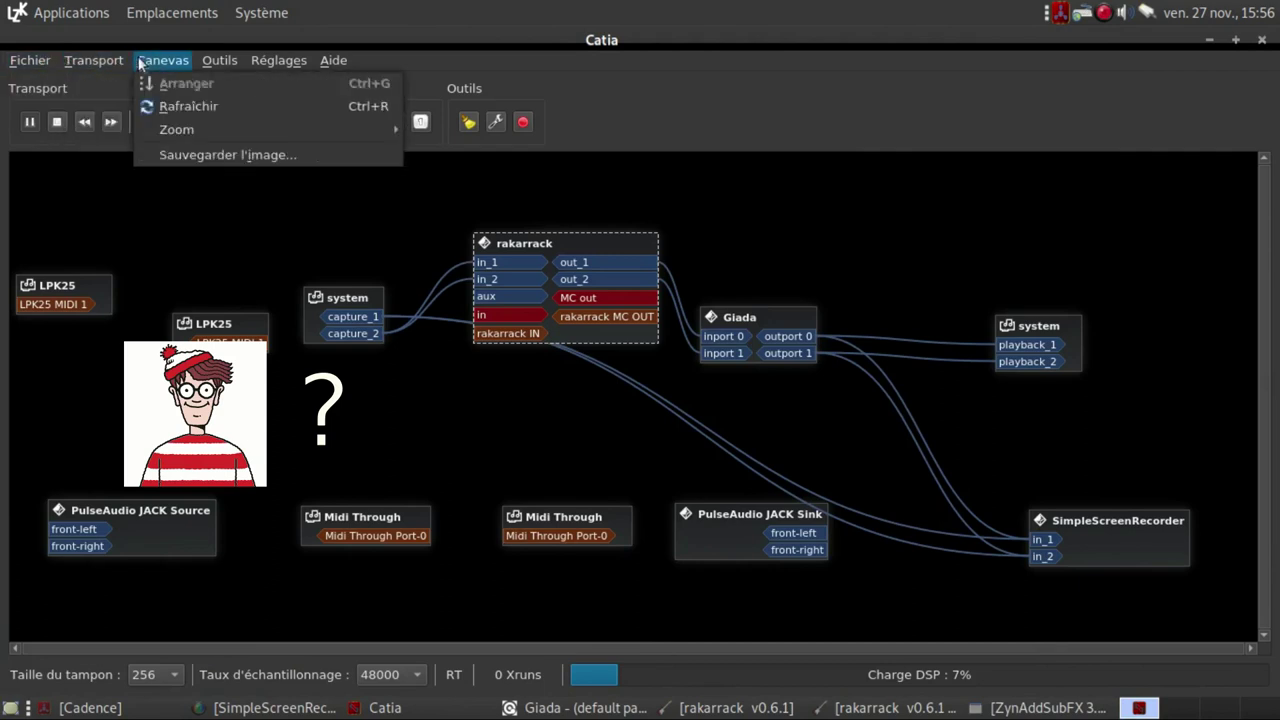
pyautogui.click(186, 103)
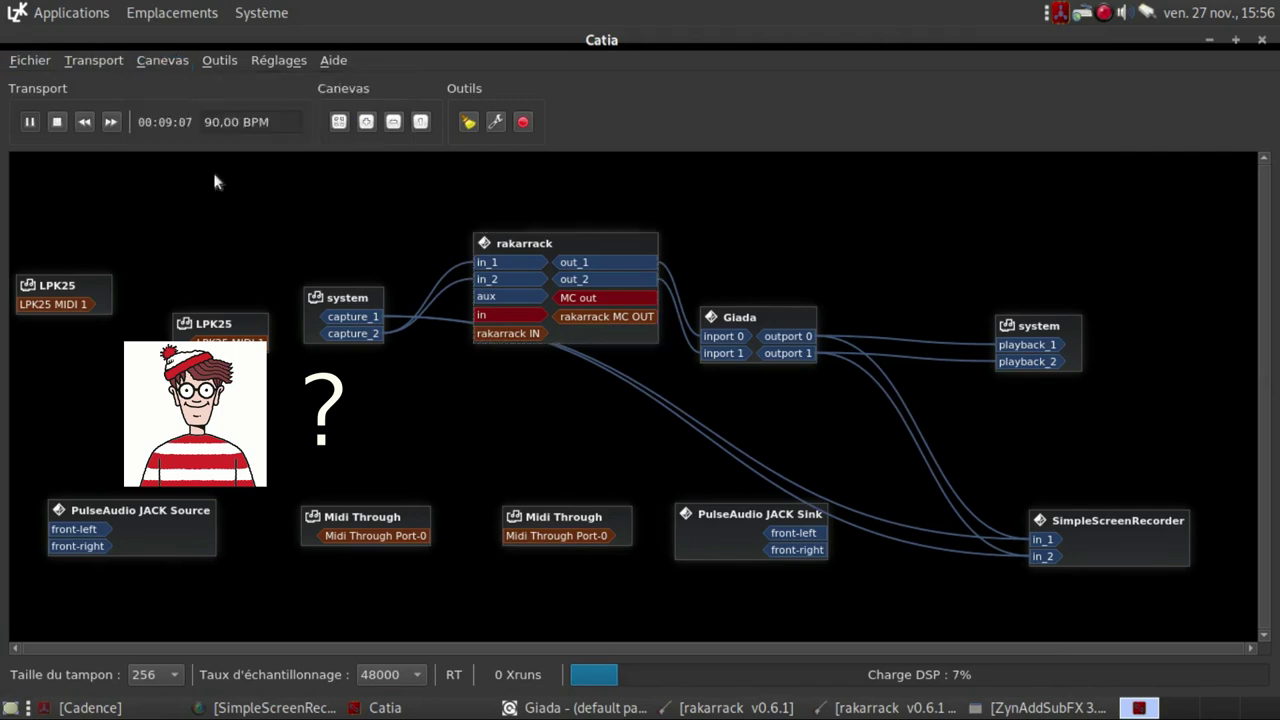
# Step: Separate the rakarrack and zynaddsubfx boxes, and connect zynaddsubfx out_1 and out_2 to Giada's inport 0 and inport 1
pyautogui.moveTo(600, 240); pyautogui.dragTo(575, 328)
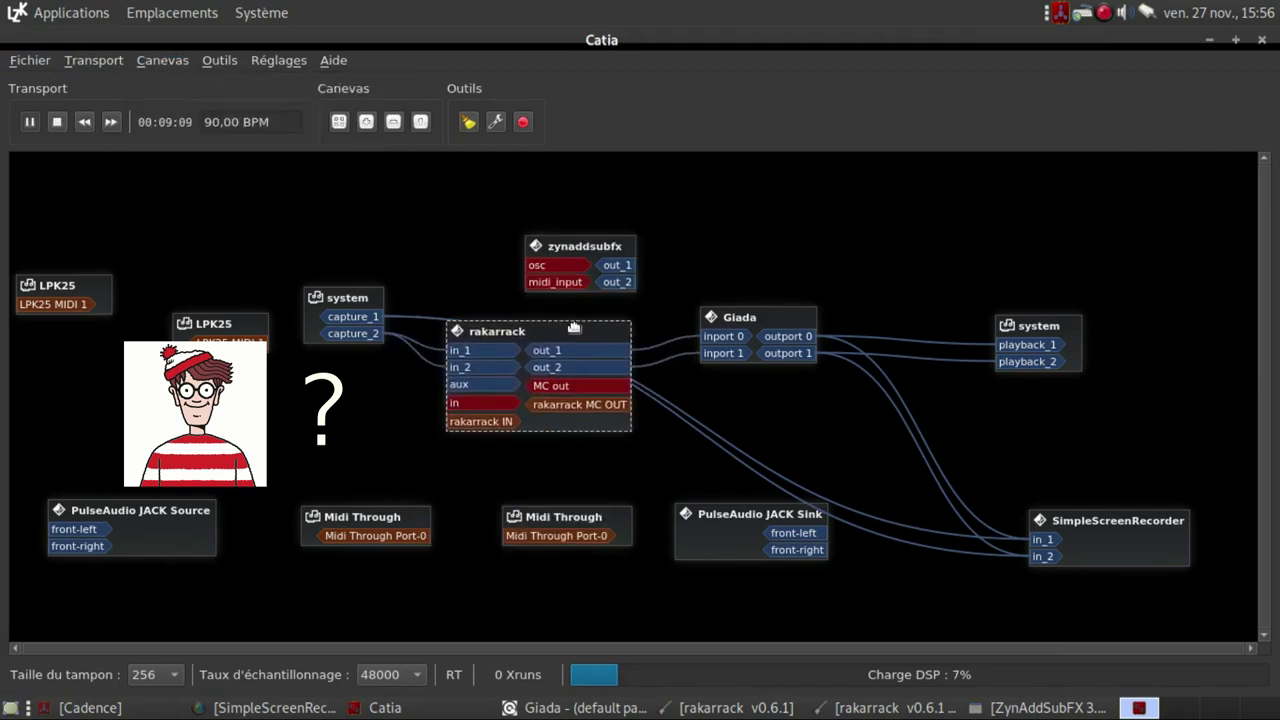
pyautogui.moveTo(584, 248); pyautogui.dragTo(375, 402)
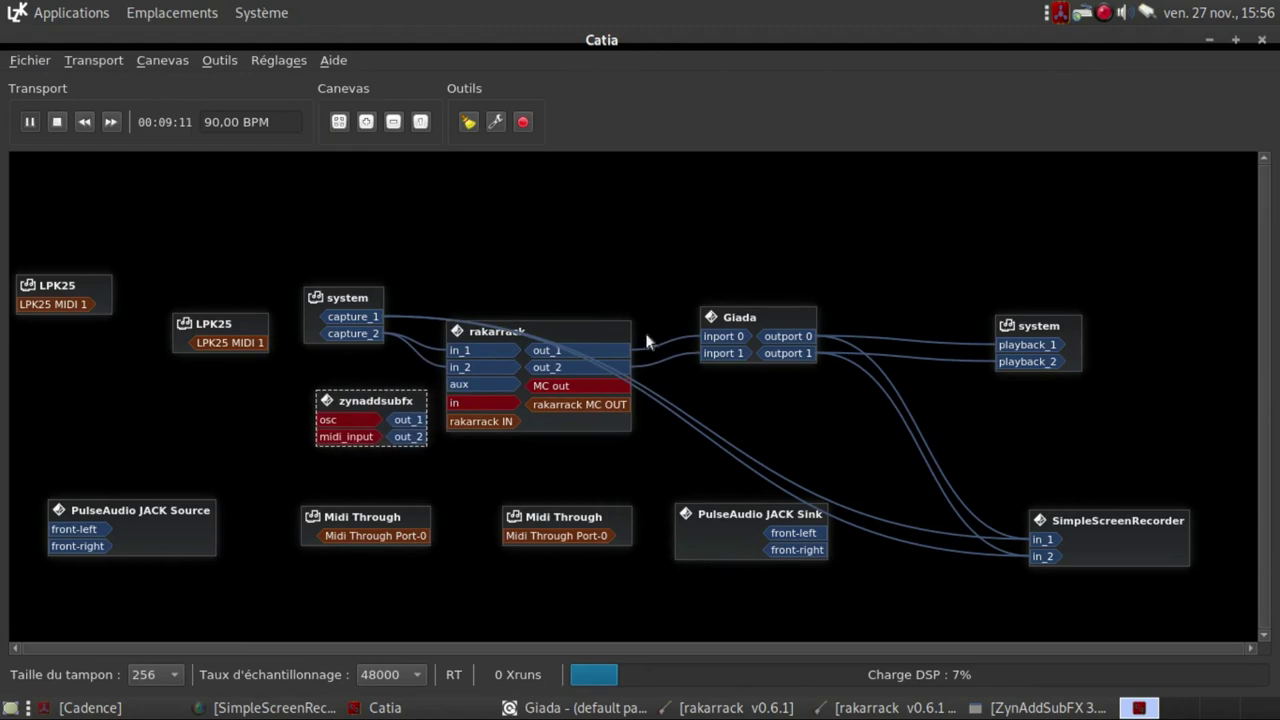
pyautogui.moveTo(618, 335); pyautogui.dragTo(626, 216)
pyautogui.moveTo(381, 422); pyautogui.dragTo(725, 337)
pyautogui.moveTo(572, 434); pyautogui.dragTo(715, 353)
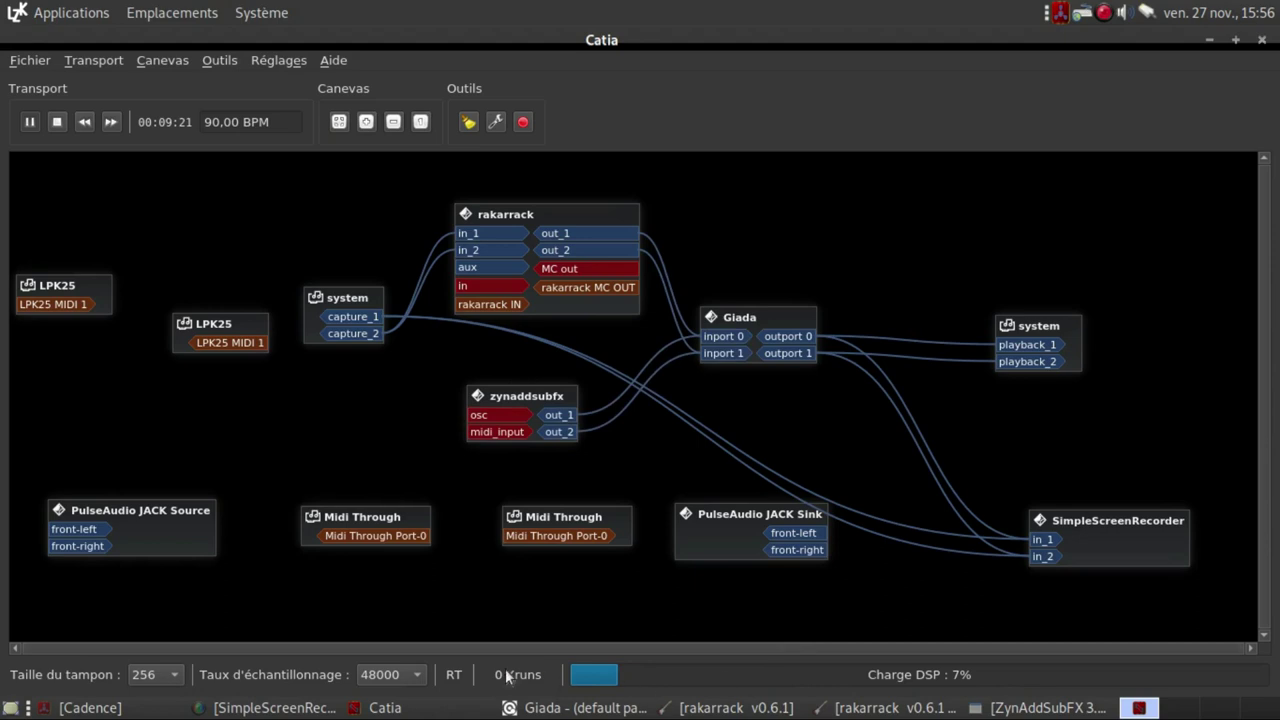
# Step: Switch to Giada, add a sample channel below cocottes in the first column, and arm it for recording
pyautogui.click(579, 708)
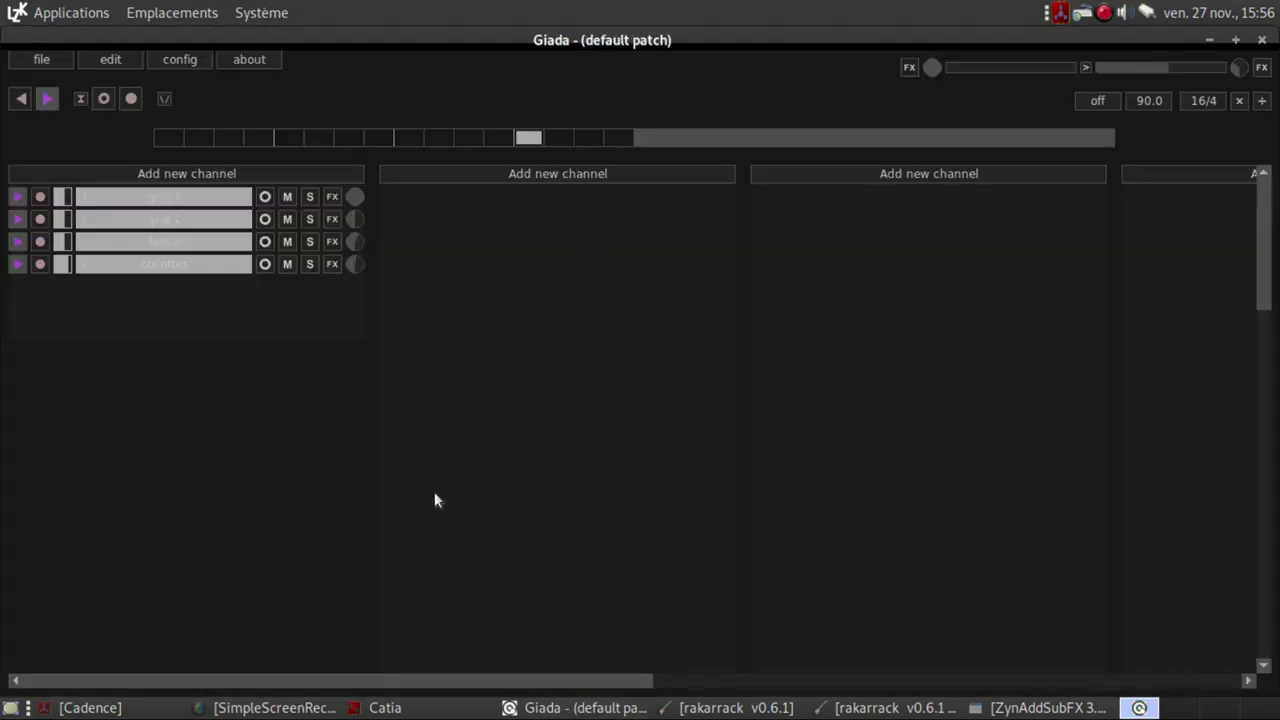
pyautogui.click(176, 175)
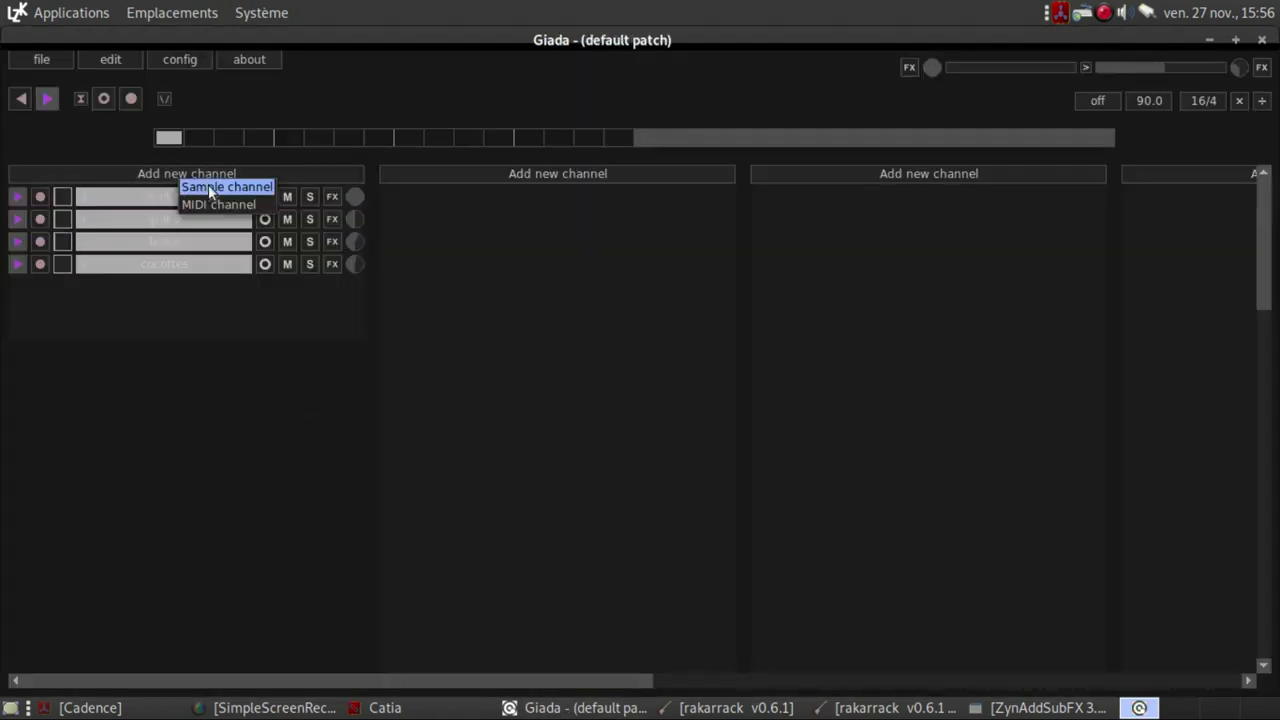
pyautogui.click(208, 186)
pyautogui.click(41, 287)
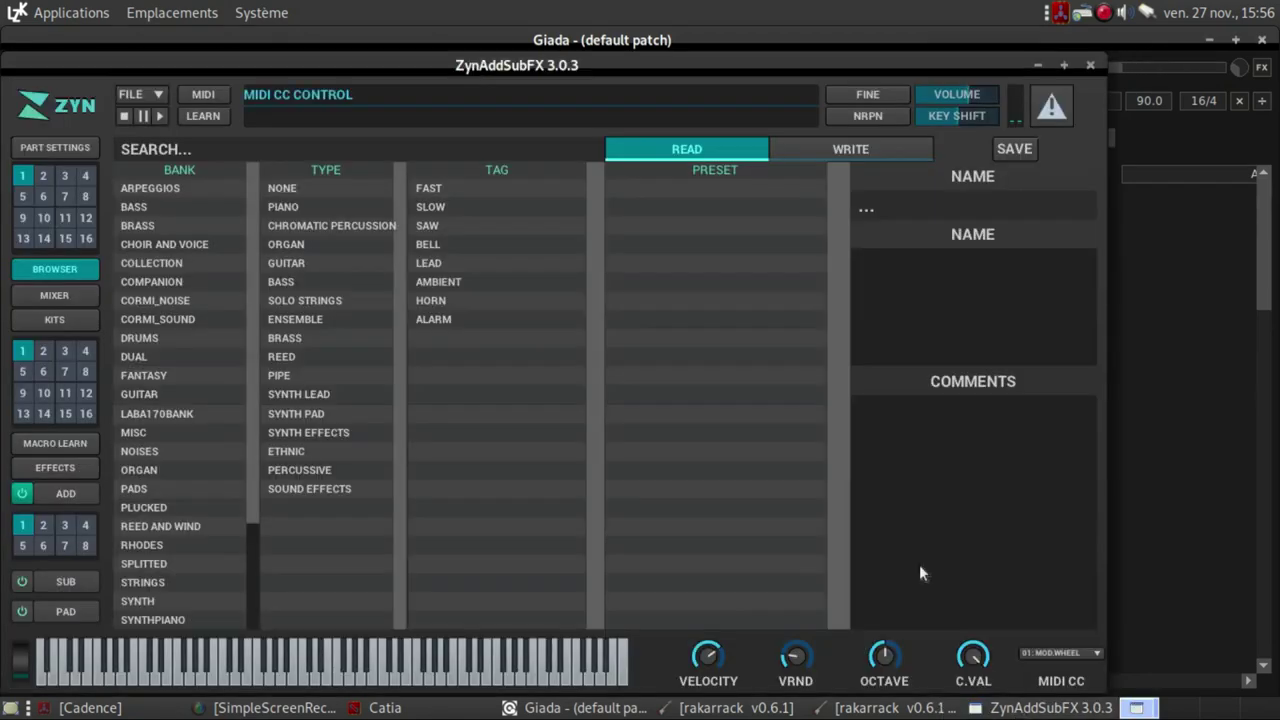
# Step: Test notes on ZynAddSubFX's virtual keyboard, and connect the LPK25 MIDI 1 output to zynaddsubfx's midi_input in Catia
pyautogui.click(1048, 708)
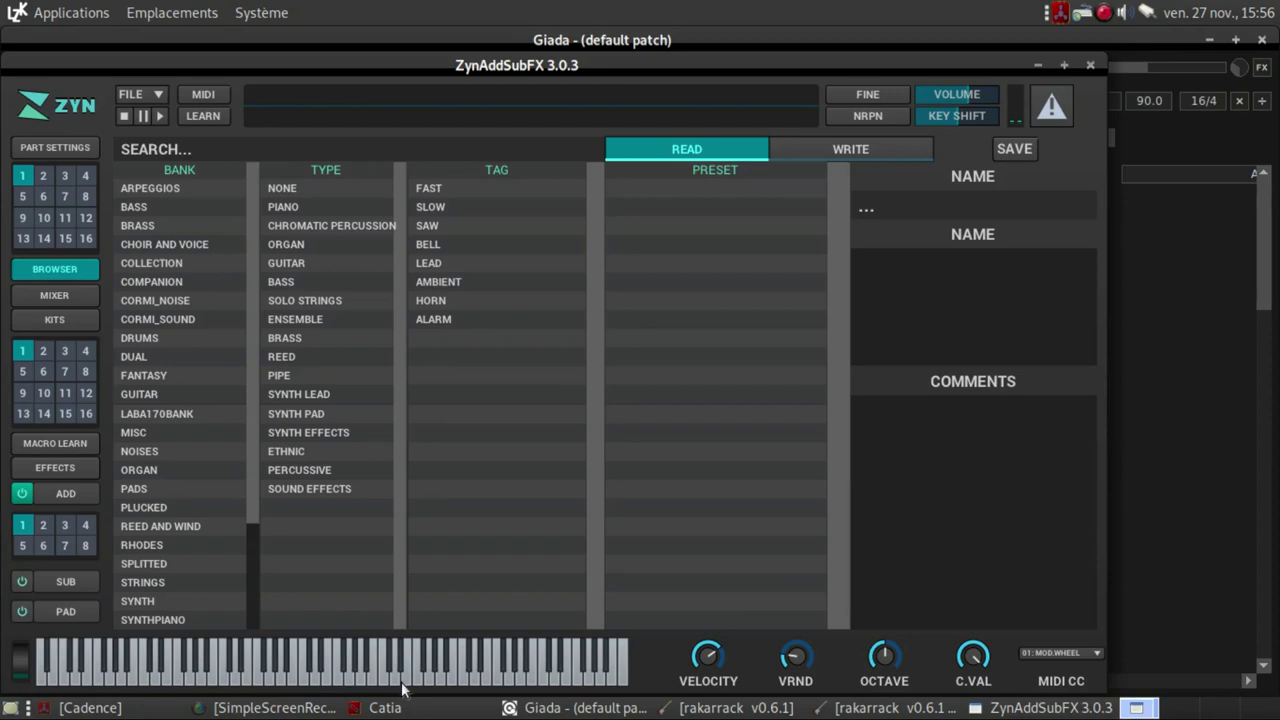
pyautogui.moveTo(337, 680); pyautogui.dragTo(550, 688)
pyautogui.click(430, 714)
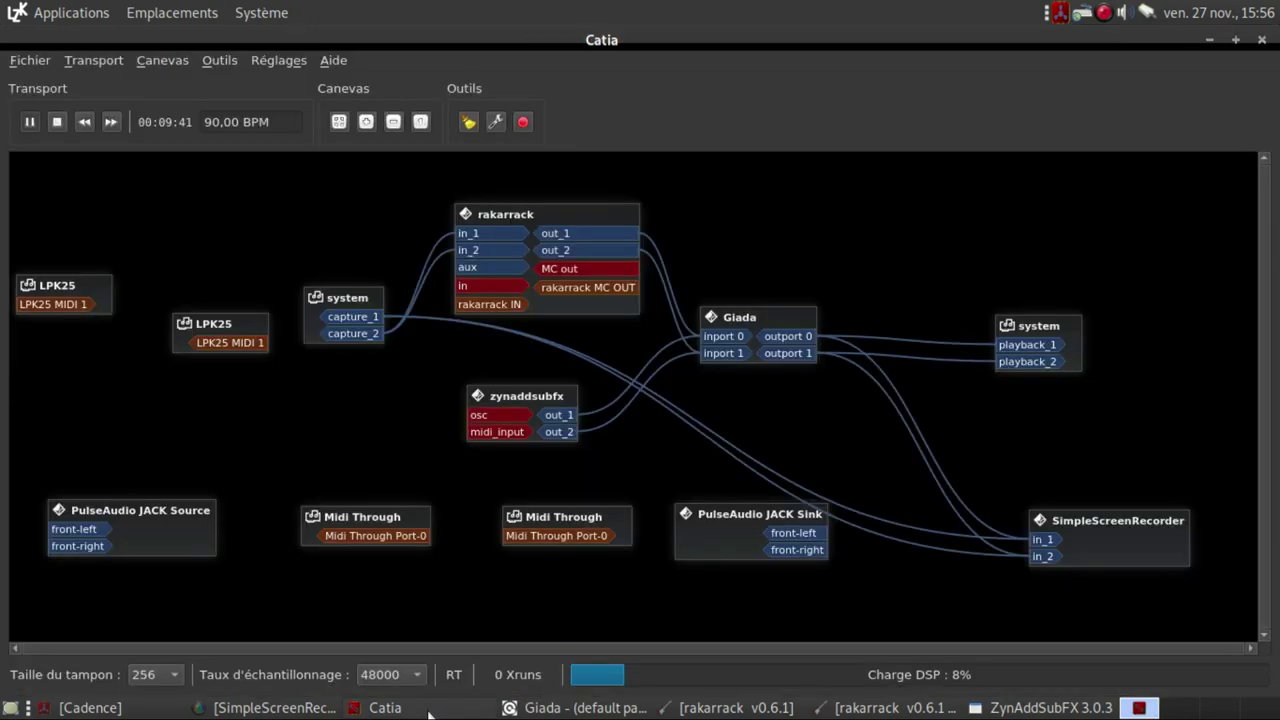
pyautogui.moveTo(254, 328); pyautogui.dragTo(481, 434)
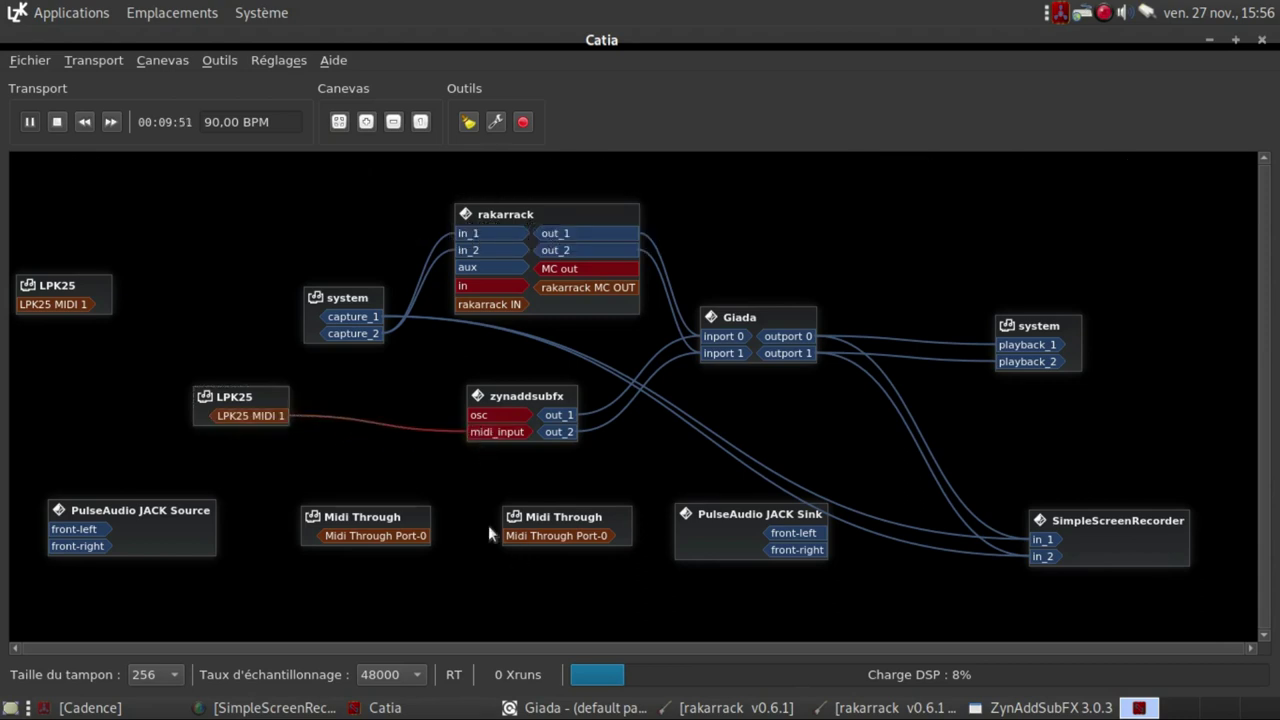
# Step: Switch to ZynAddSubFX, load the ICE RHODES2 preset from the RHODES bank, and return to Giada
pyautogui.click(1025, 708)
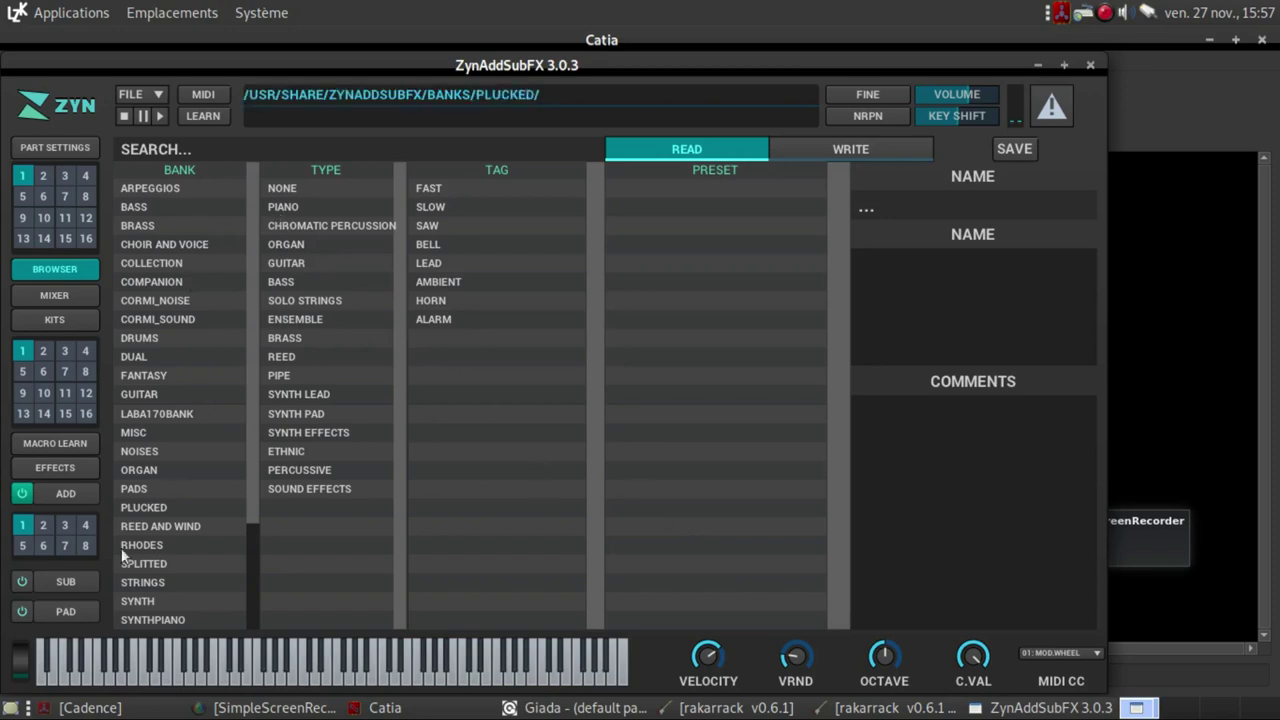
pyautogui.click(172, 544)
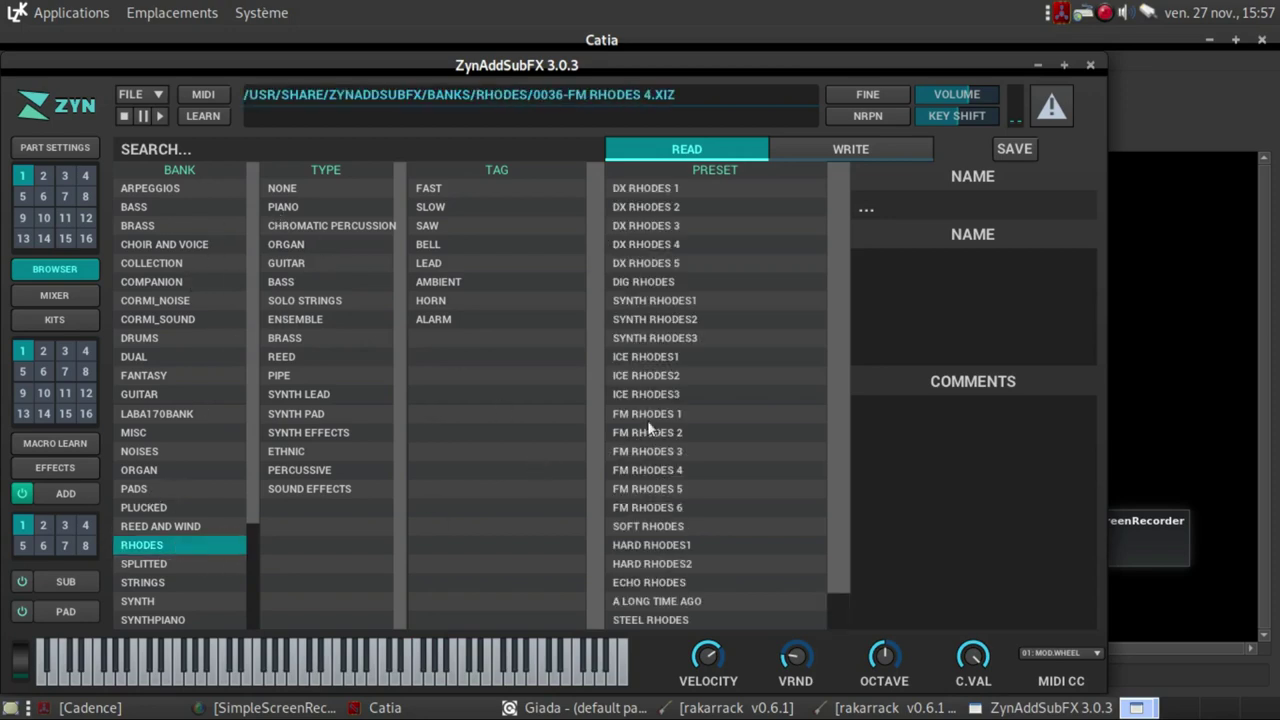
pyautogui.click(678, 375)
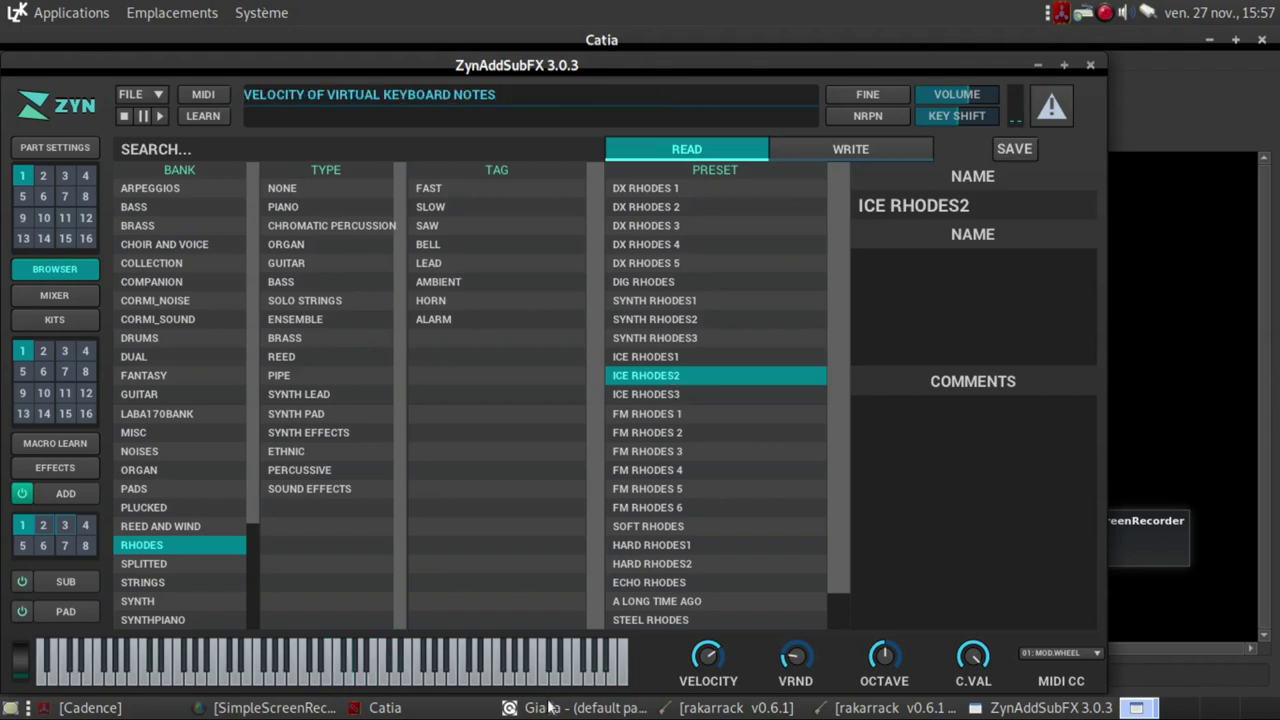
pyautogui.click(581, 708)
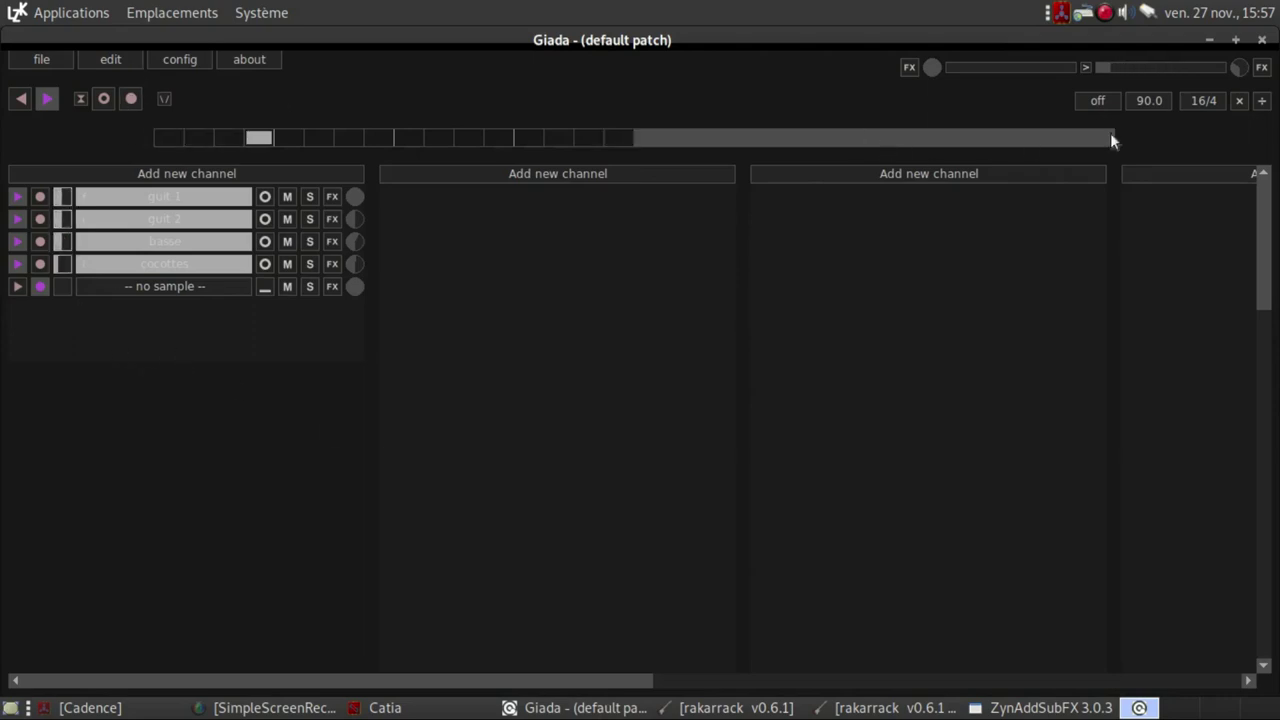
# Step: Set the sequencer length to 8 beats and 2 bars
pyautogui.click(1208, 100)
pyautogui.moveTo(597, 289); pyautogui.dragTo(563, 292)
pyautogui.write('8')
pyautogui.moveTo(644, 295); pyautogui.dragTo(609, 296)
pyautogui.write('2')
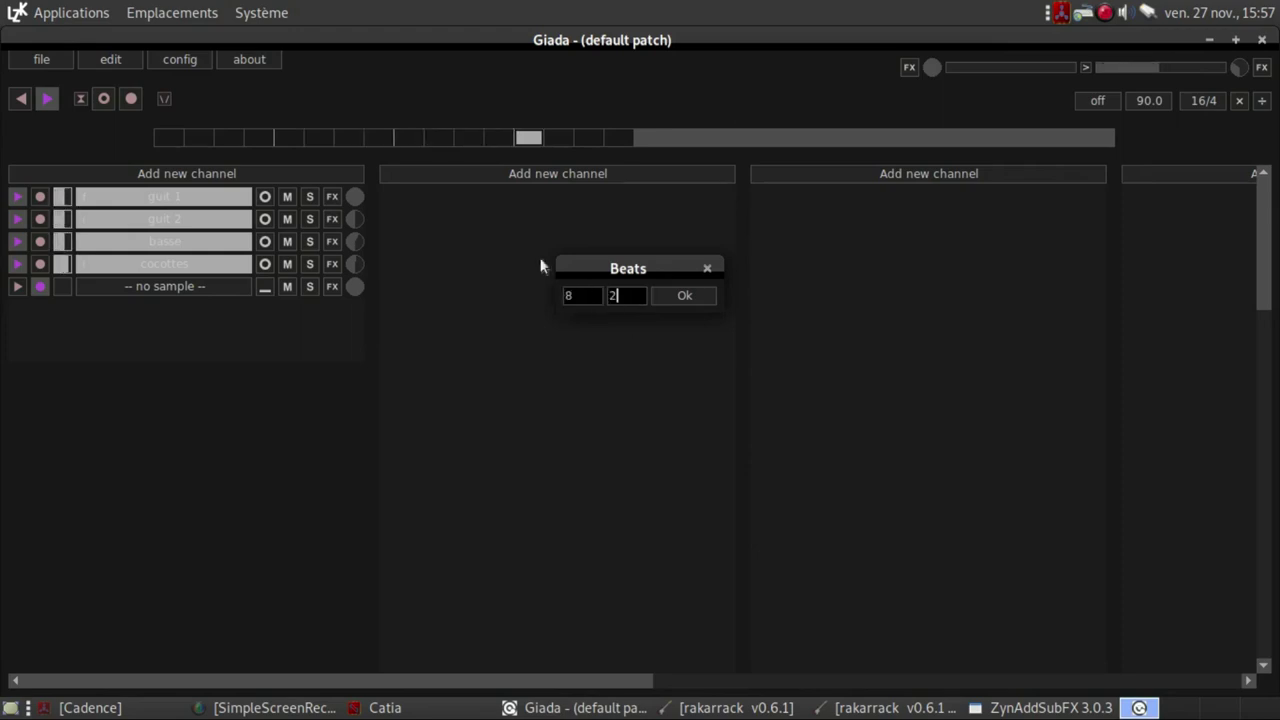
pyautogui.click(700, 295)
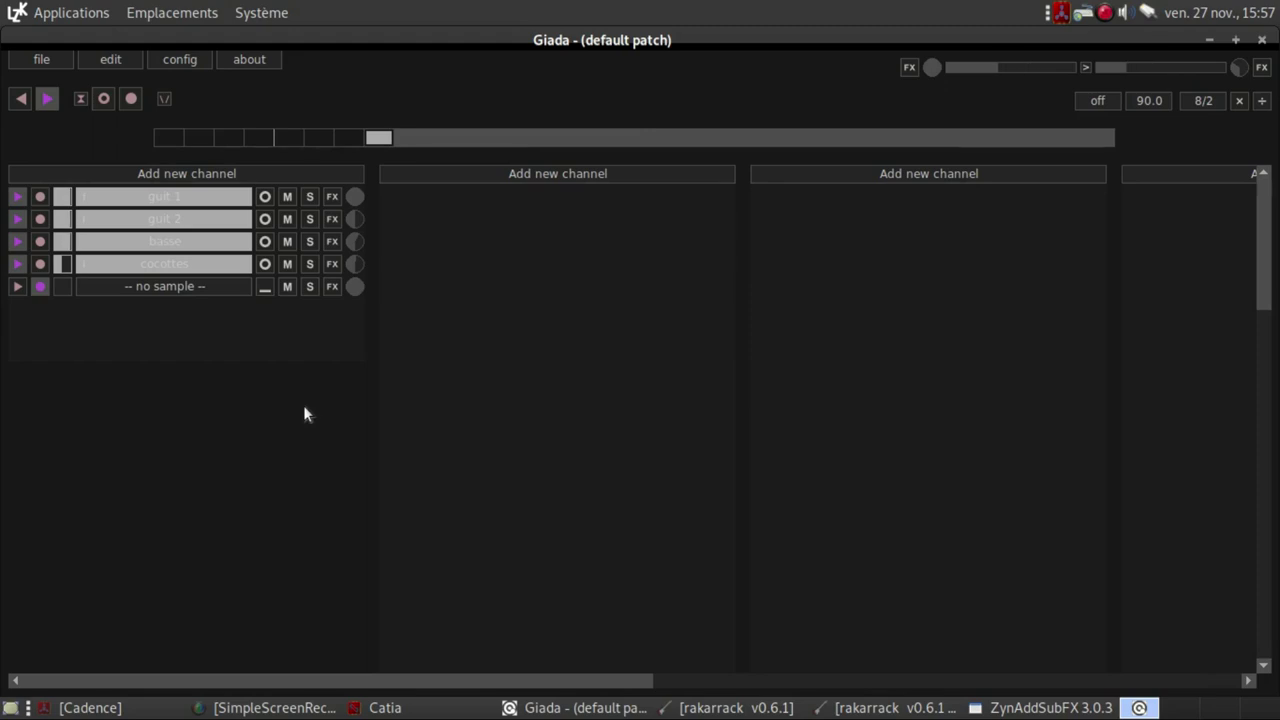
# Step: Record the Rhodes part into the empty fifth channel, and play it back in Loop . basic mode with recording disarmed
pyautogui.click(131, 98)
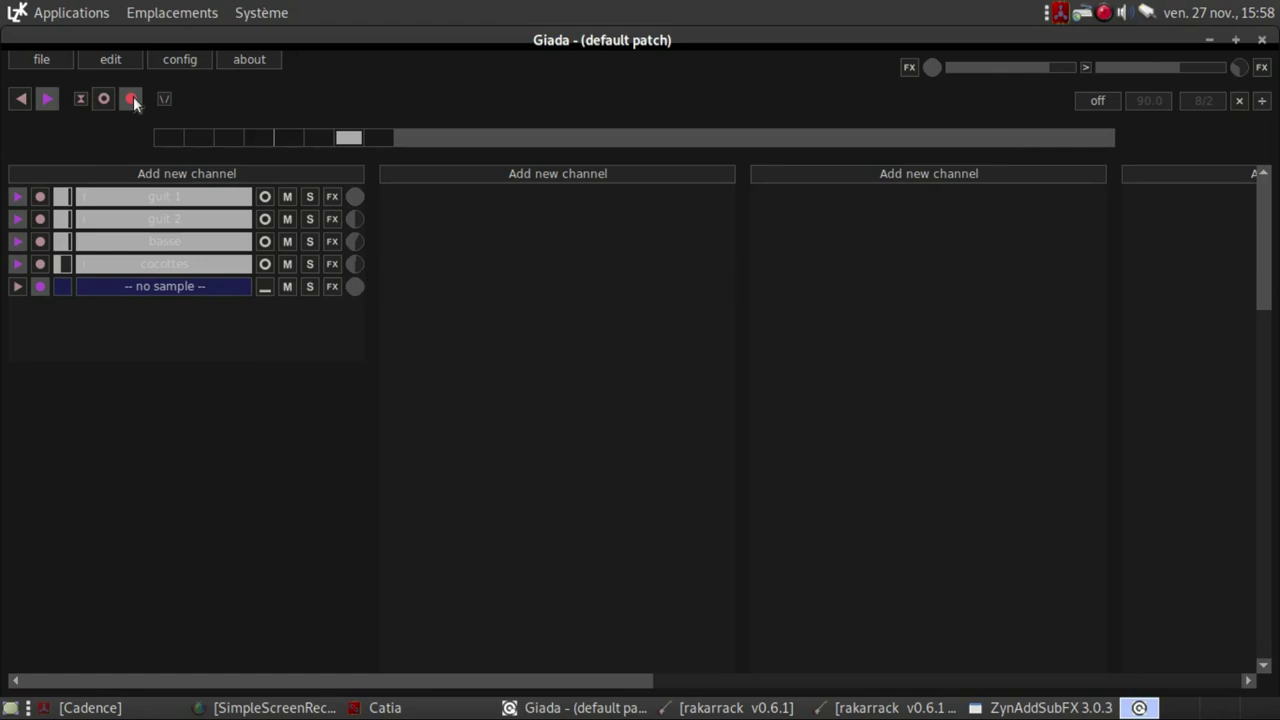
pyautogui.click(131, 98)
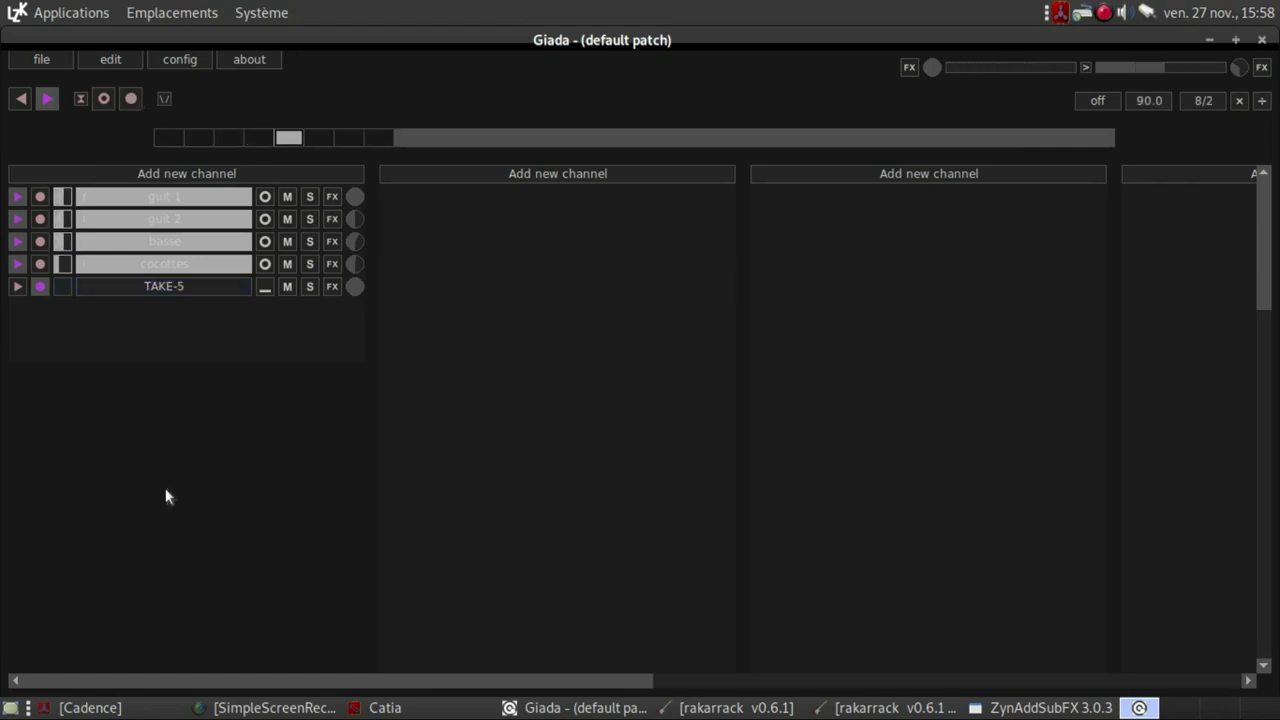
pyautogui.click(264, 287)
pyautogui.click(265, 302)
pyautogui.click(36, 286)
pyautogui.click(19, 287)
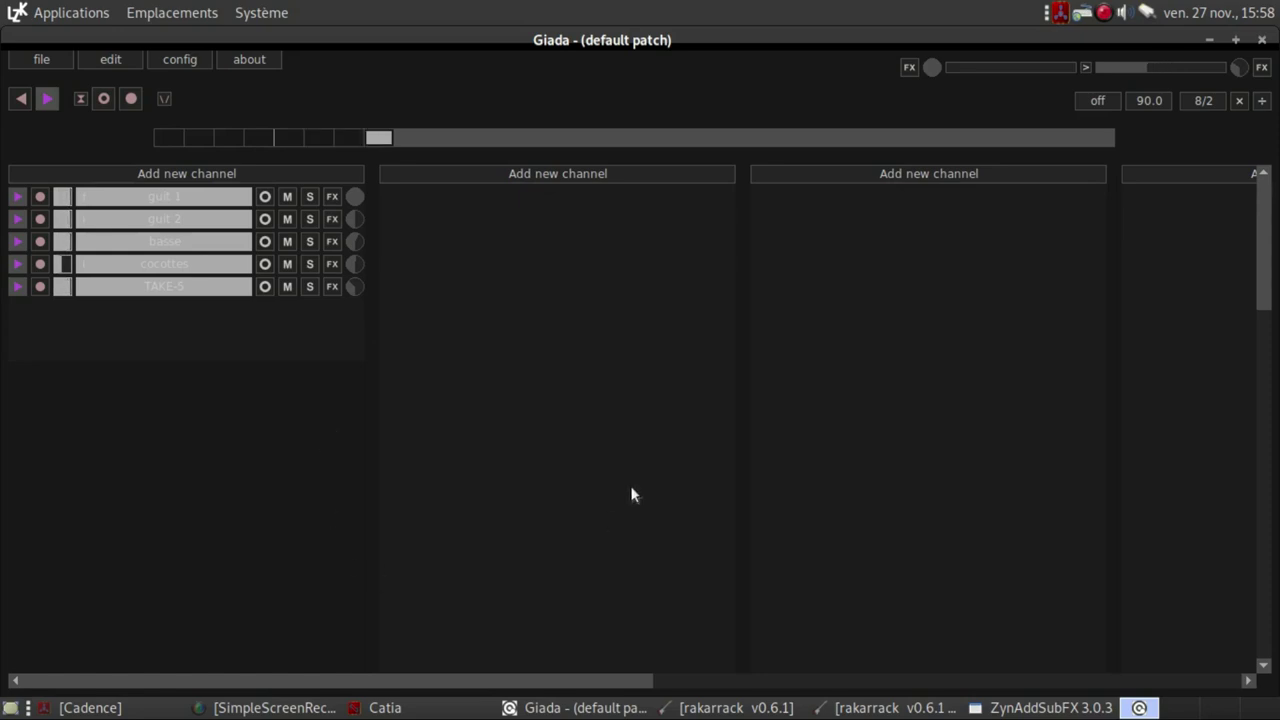
# Step: Switch to ZynAddSubFX, load the DRUMS KIT1 preset from the DRUMS bank, and return to Giada
pyautogui.click(1015, 704)
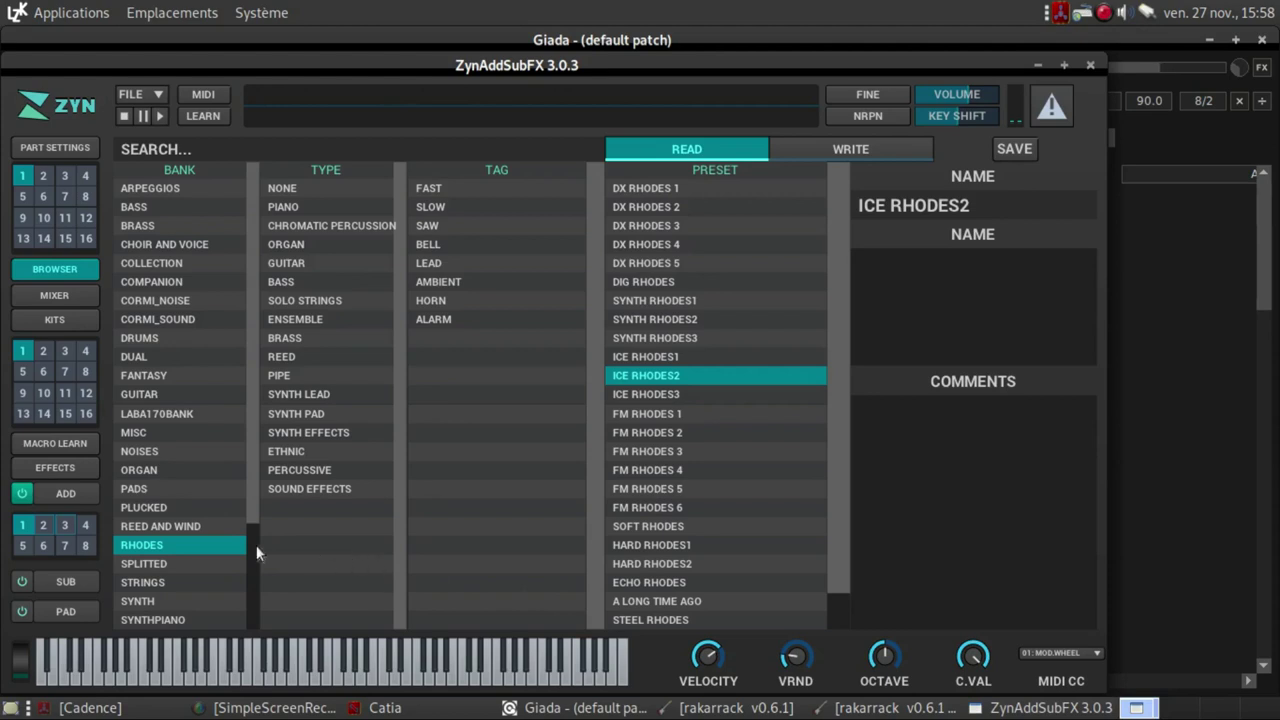
pyautogui.scroll(-1, 252, 459)
pyautogui.moveTo(260, 500)
pyautogui.mouseDown()
pyautogui.moveTo(270, 581)
pyautogui.moveTo(267, 504)
pyautogui.moveTo(250, 485)
pyautogui.mouseUp()
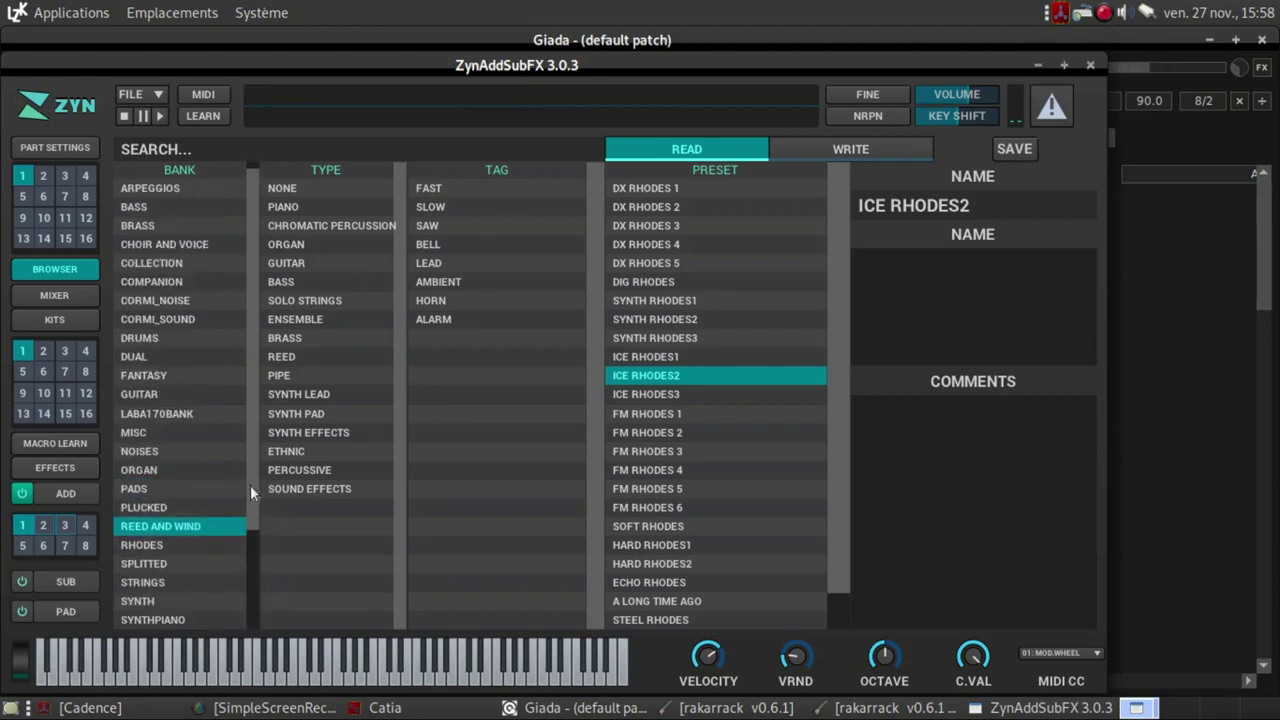
pyautogui.click(200, 528)
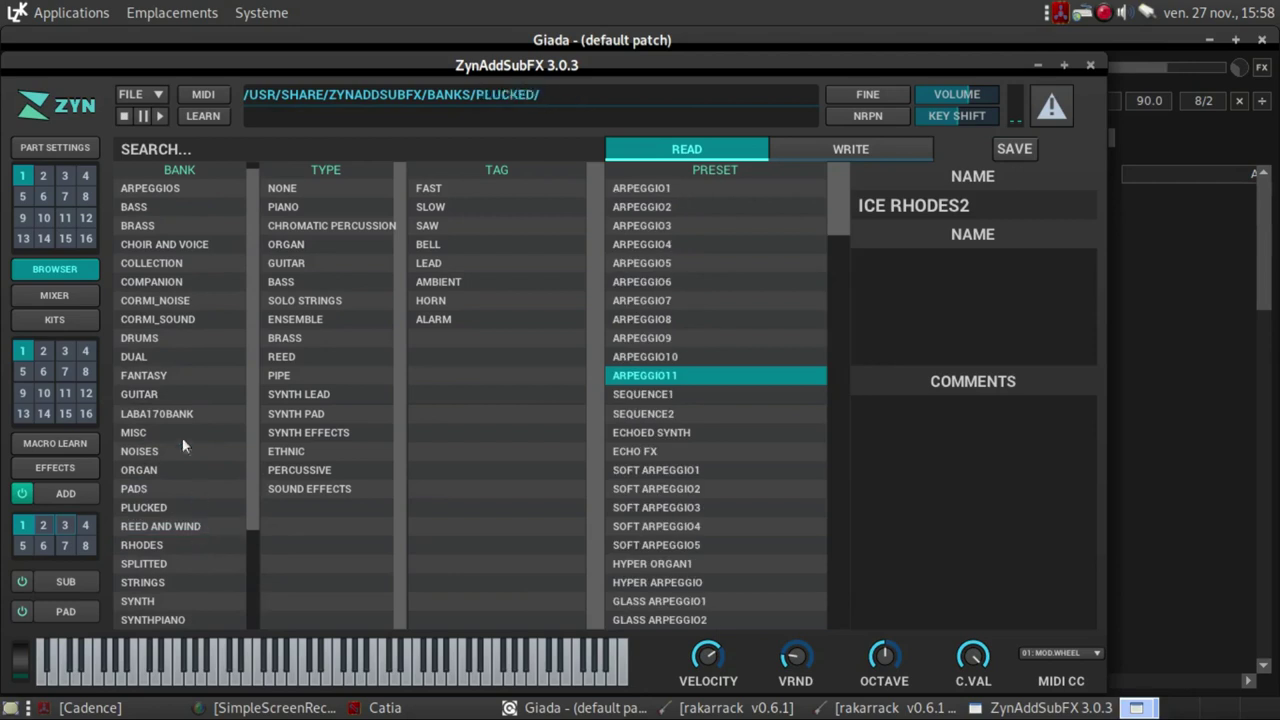
pyautogui.click(153, 336)
pyautogui.click(660, 188)
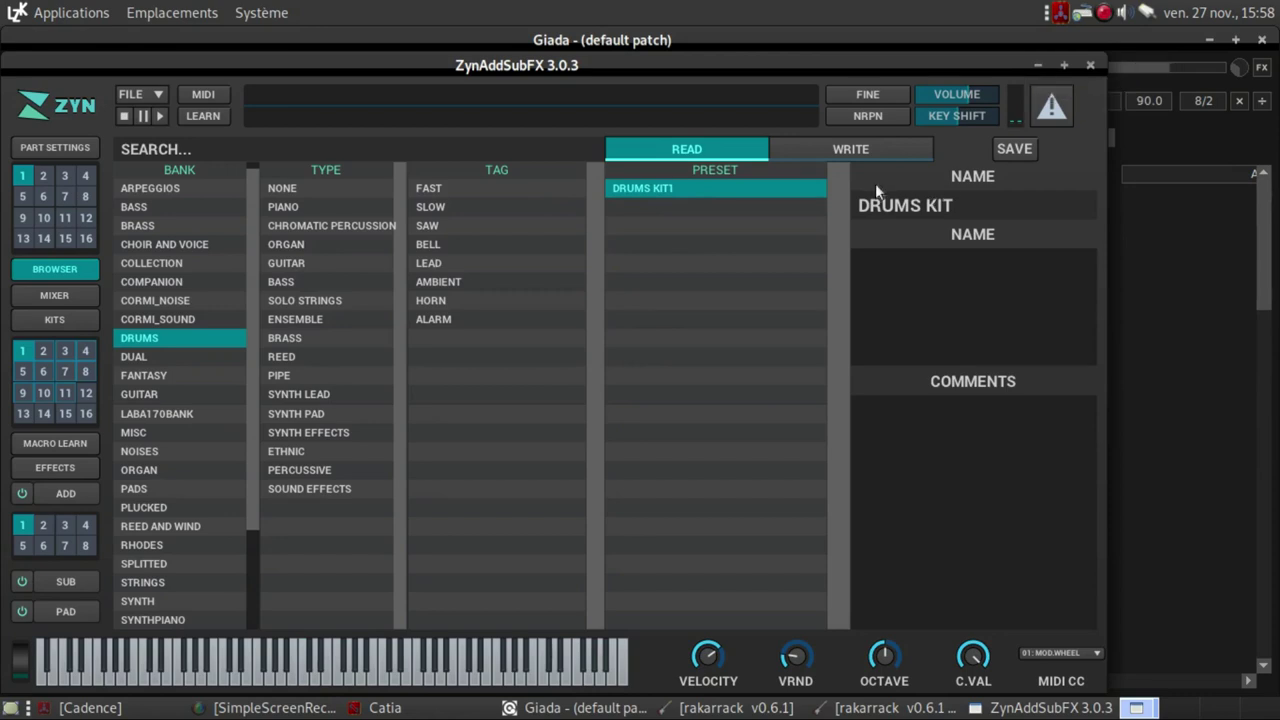
pyautogui.click(1040, 63)
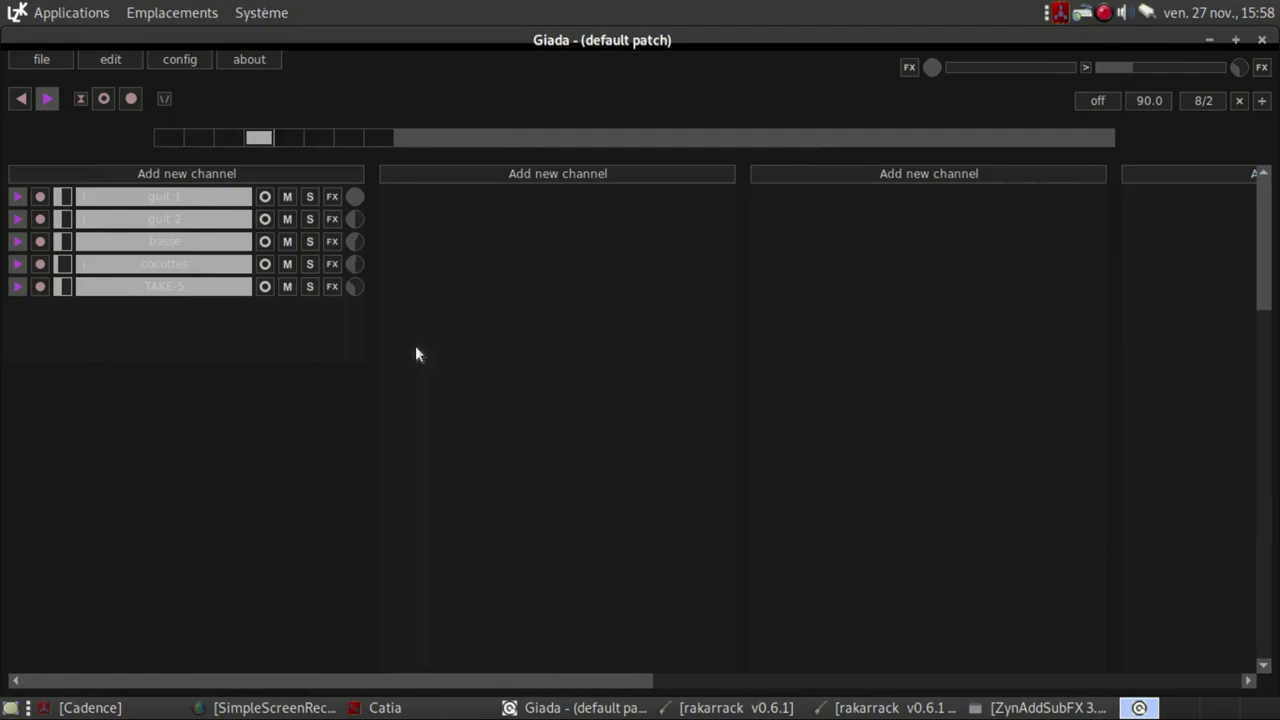
# Step: Add a sample channel below TAKE-5 in the first column, arm it, and record the drum kit part into it
pyautogui.click(205, 172)
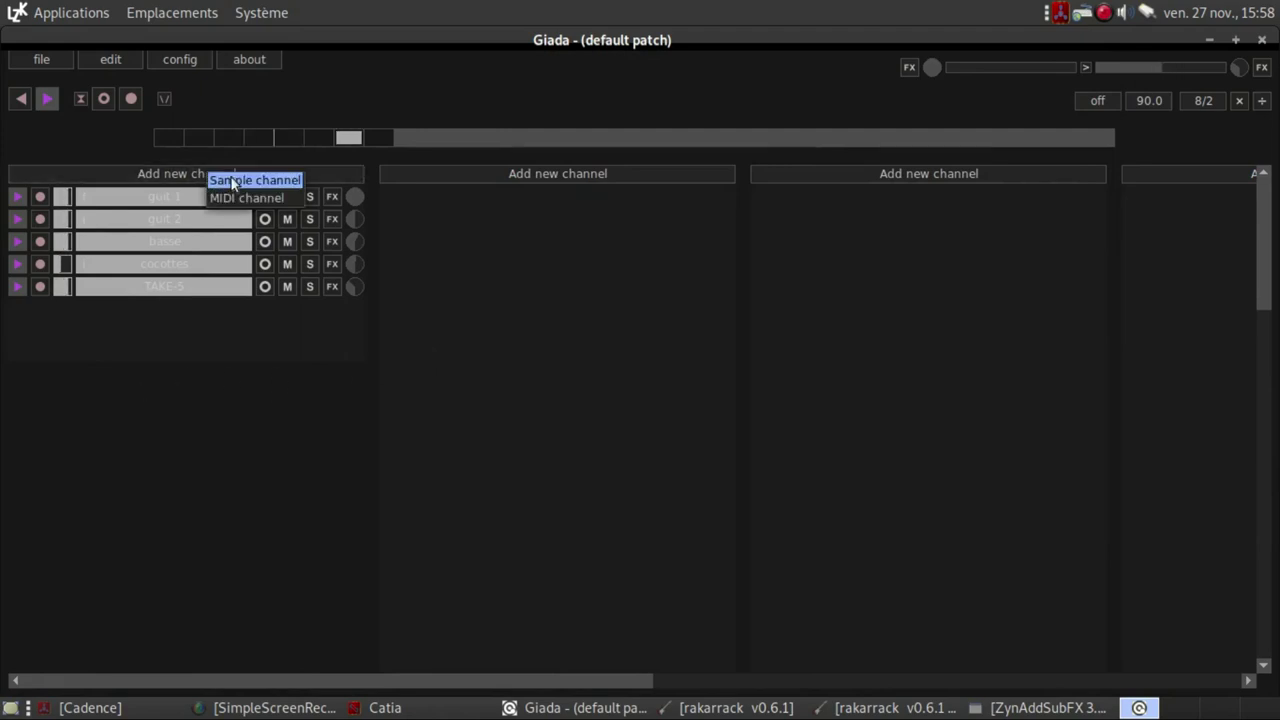
pyautogui.click(225, 178)
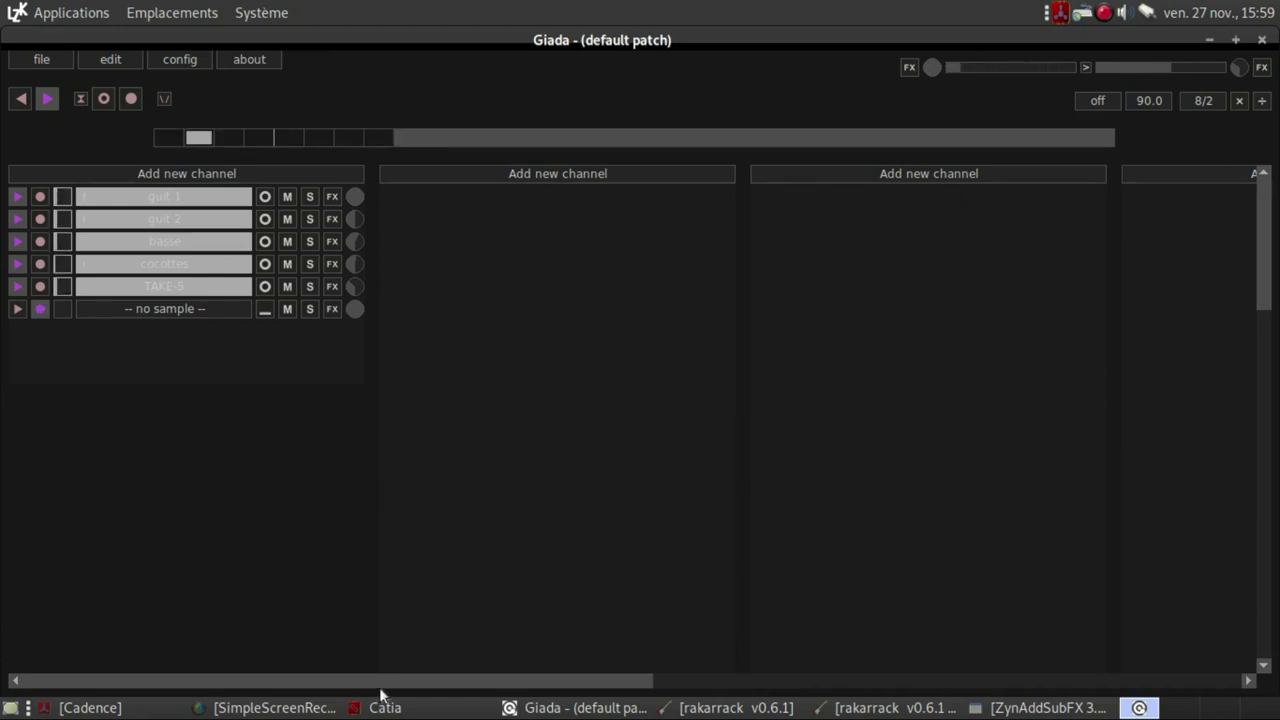
pyautogui.click(1010, 708)
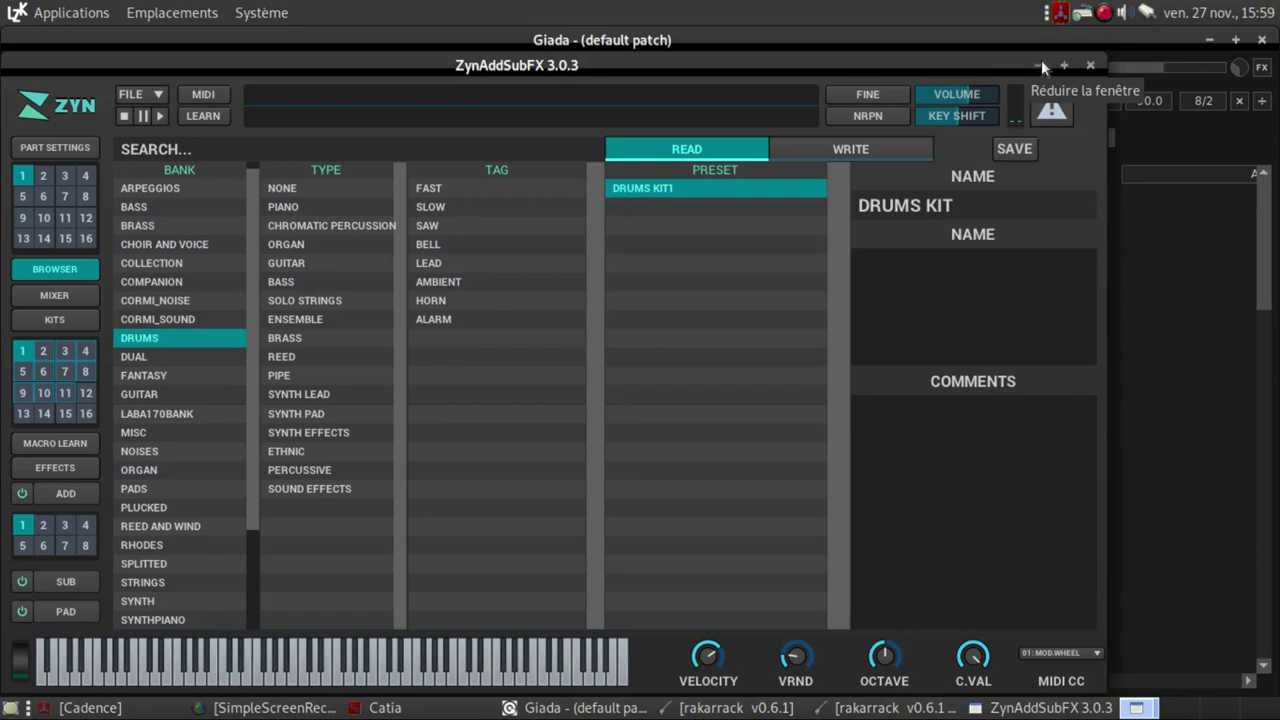
pyautogui.click(1040, 66)
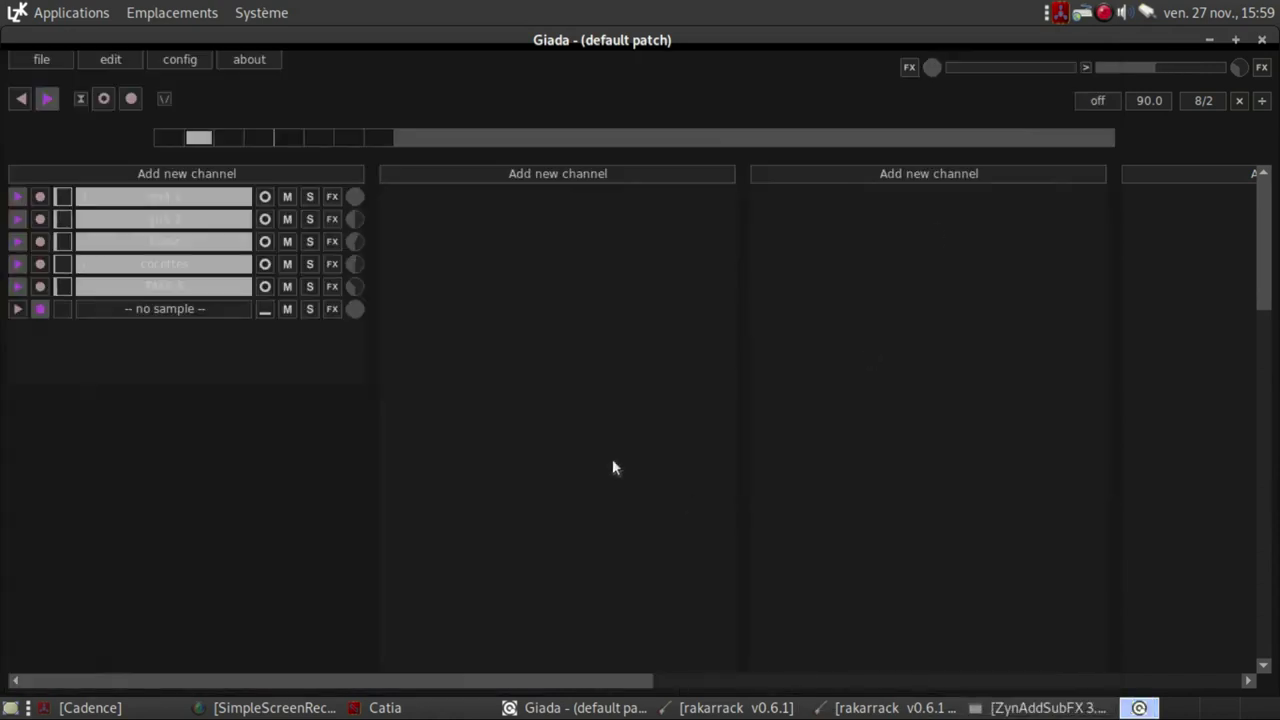
pyautogui.click(132, 99)
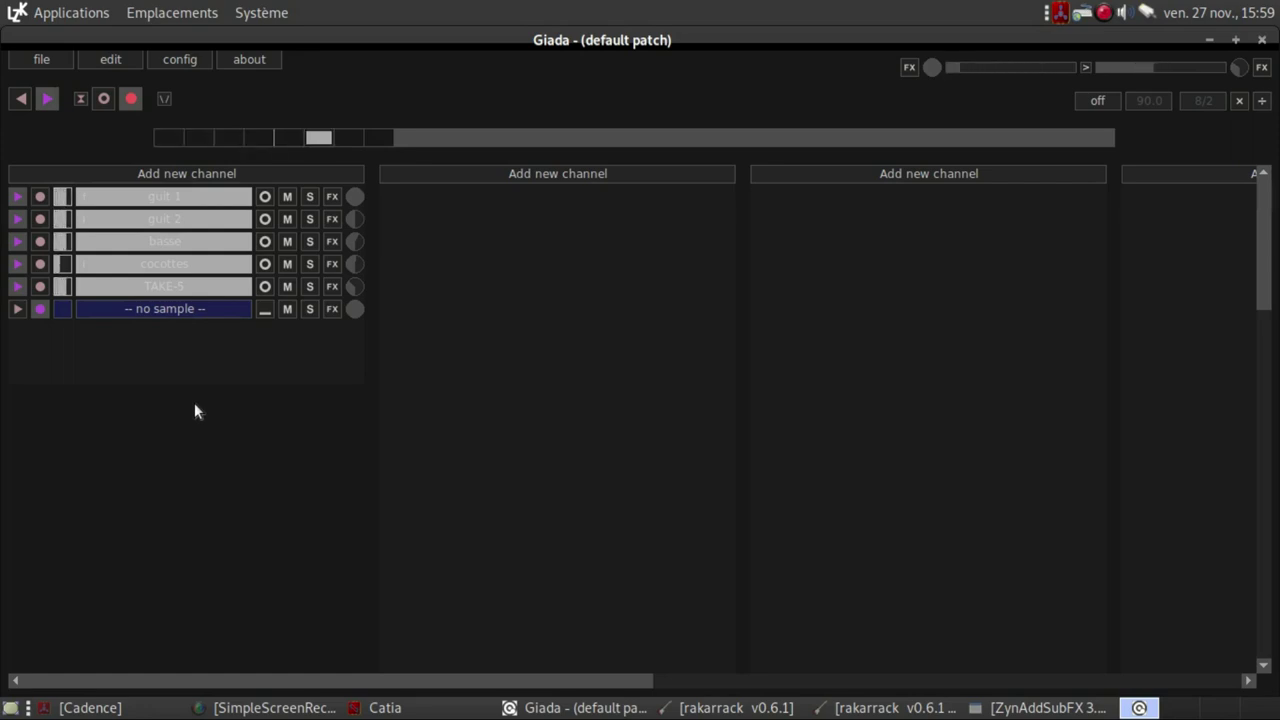
pyautogui.click(133, 97)
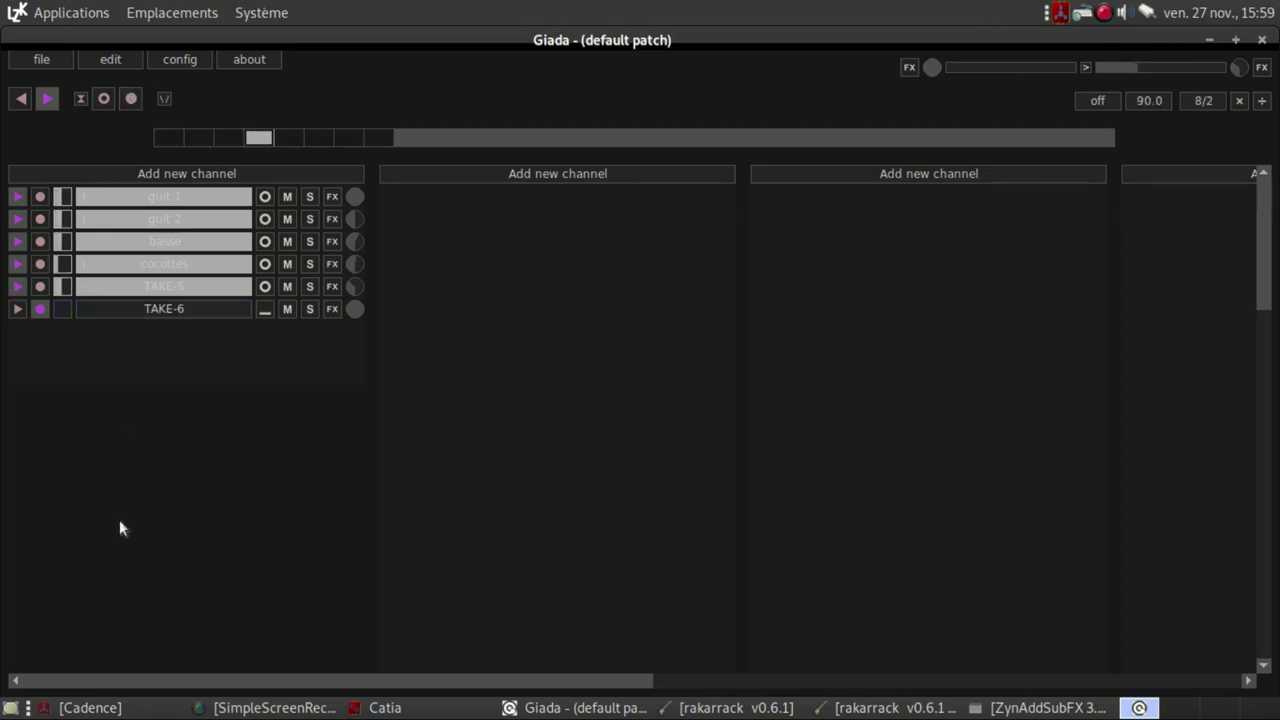
# Step: Disarm the new drum channel and set its playback mode to Loop . basic
pyautogui.click(40, 308)
pyautogui.click(17, 311)
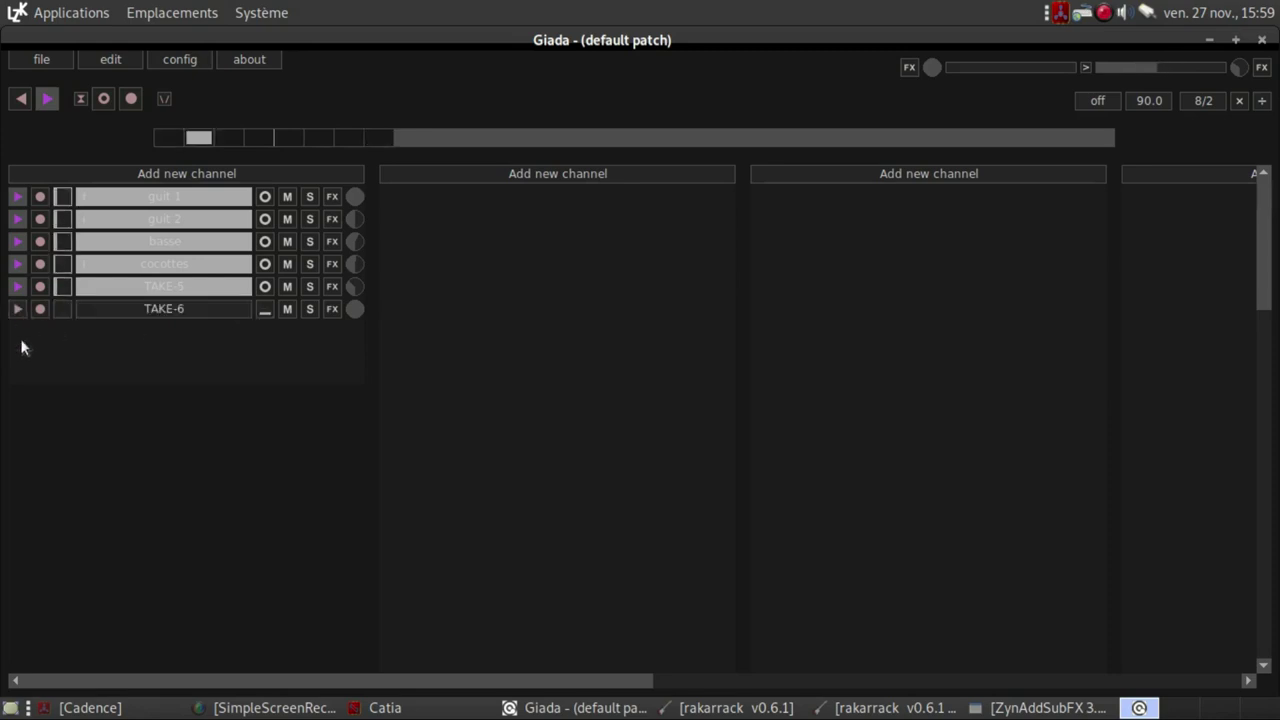
pyautogui.click(266, 310)
pyautogui.click(280, 328)
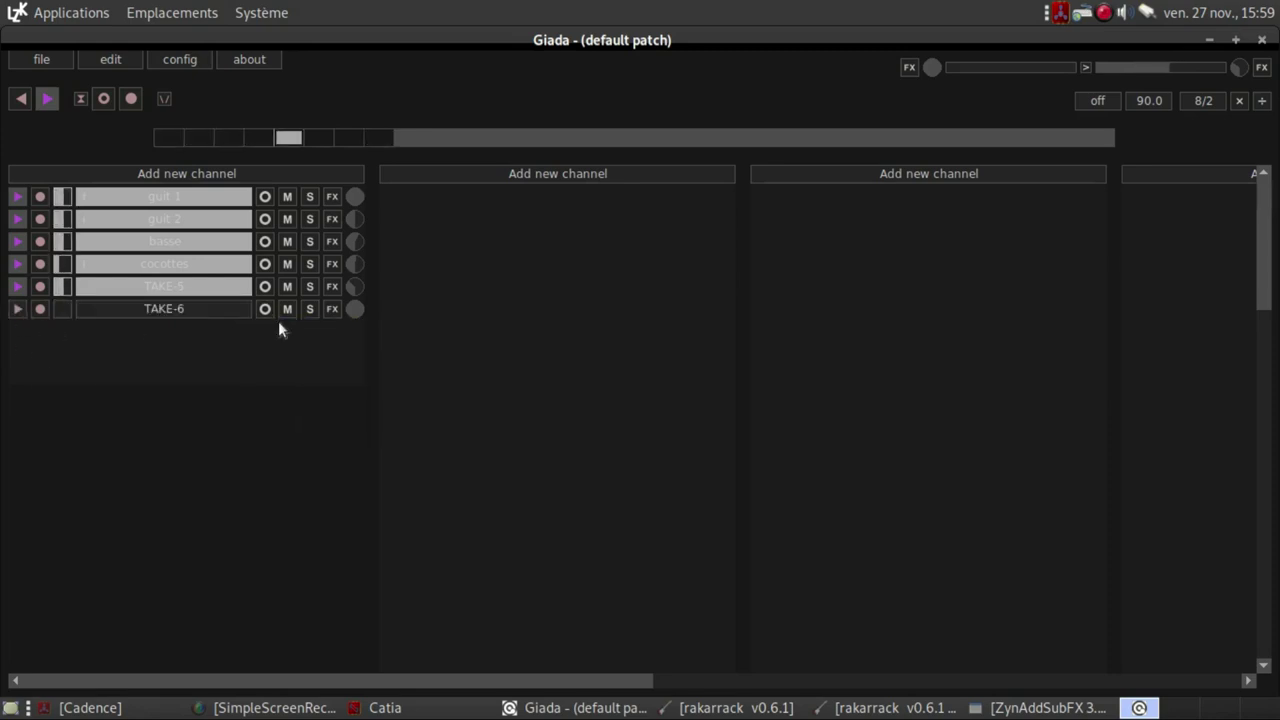
# Step: Audition the drum take in Oneshot . basic mode, and start it playing in Loop . basic mode
pyautogui.click(265, 311)
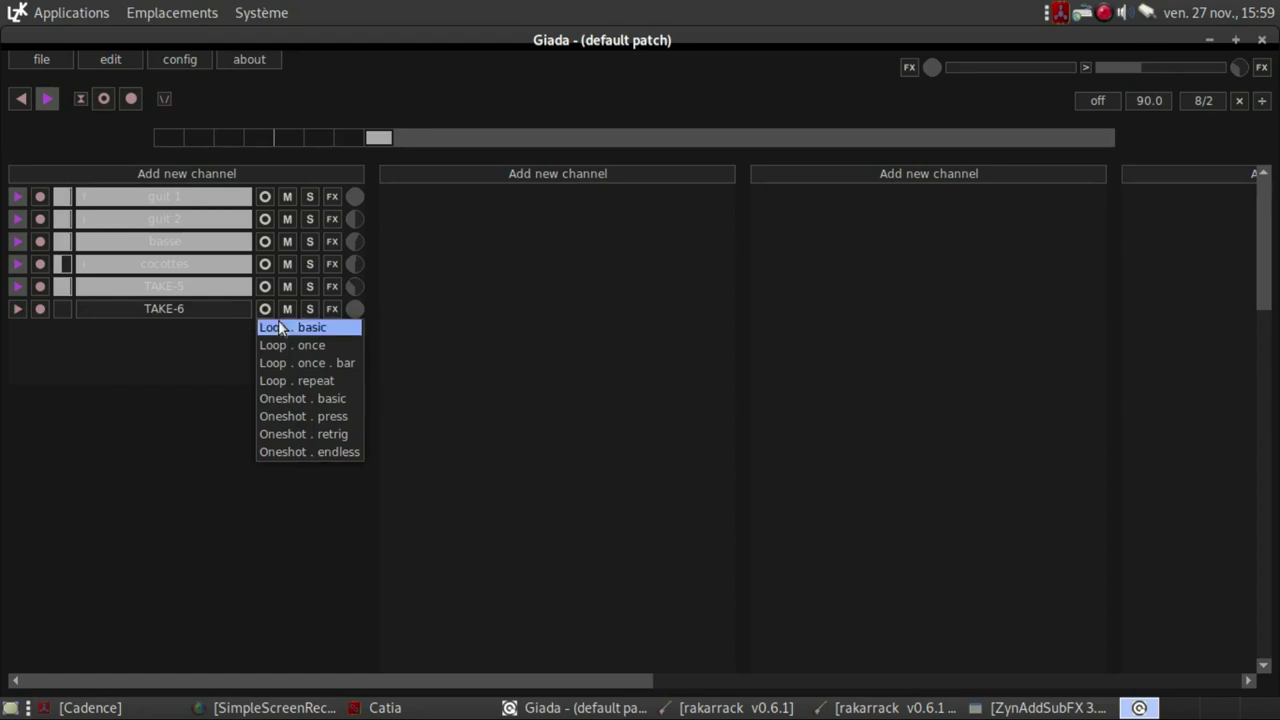
pyautogui.click(305, 398)
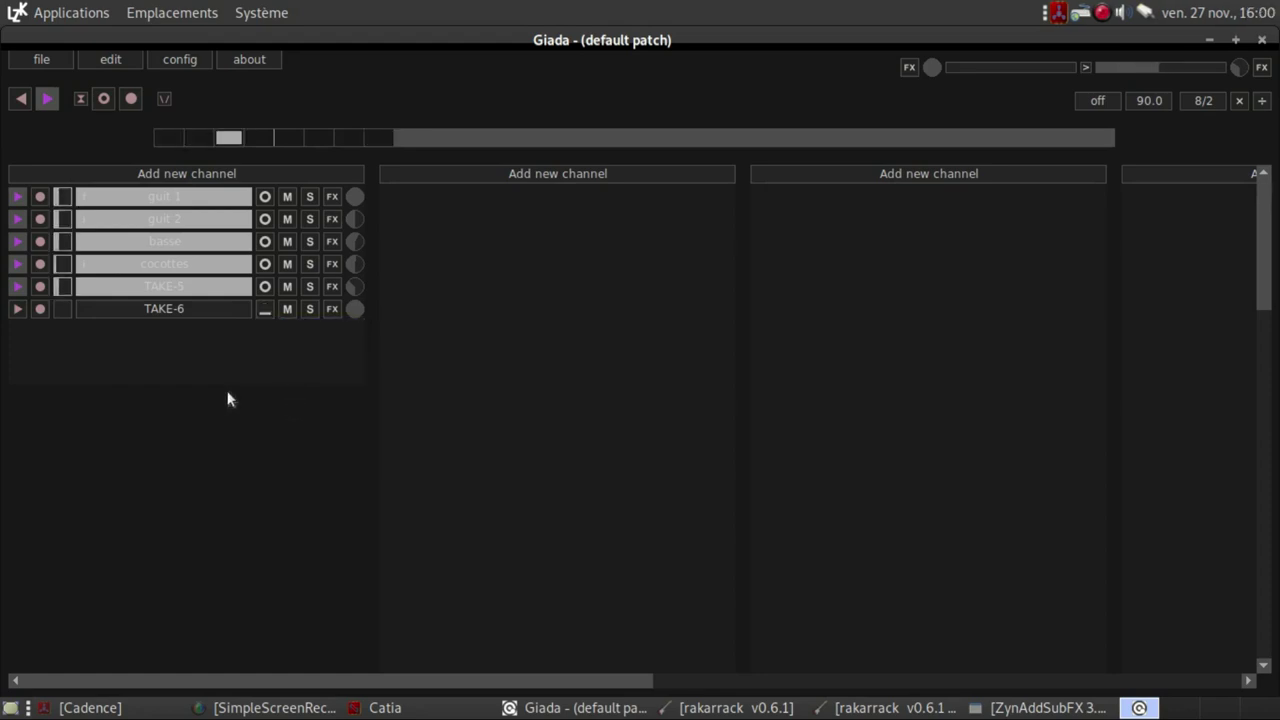
pyautogui.click(18, 311)
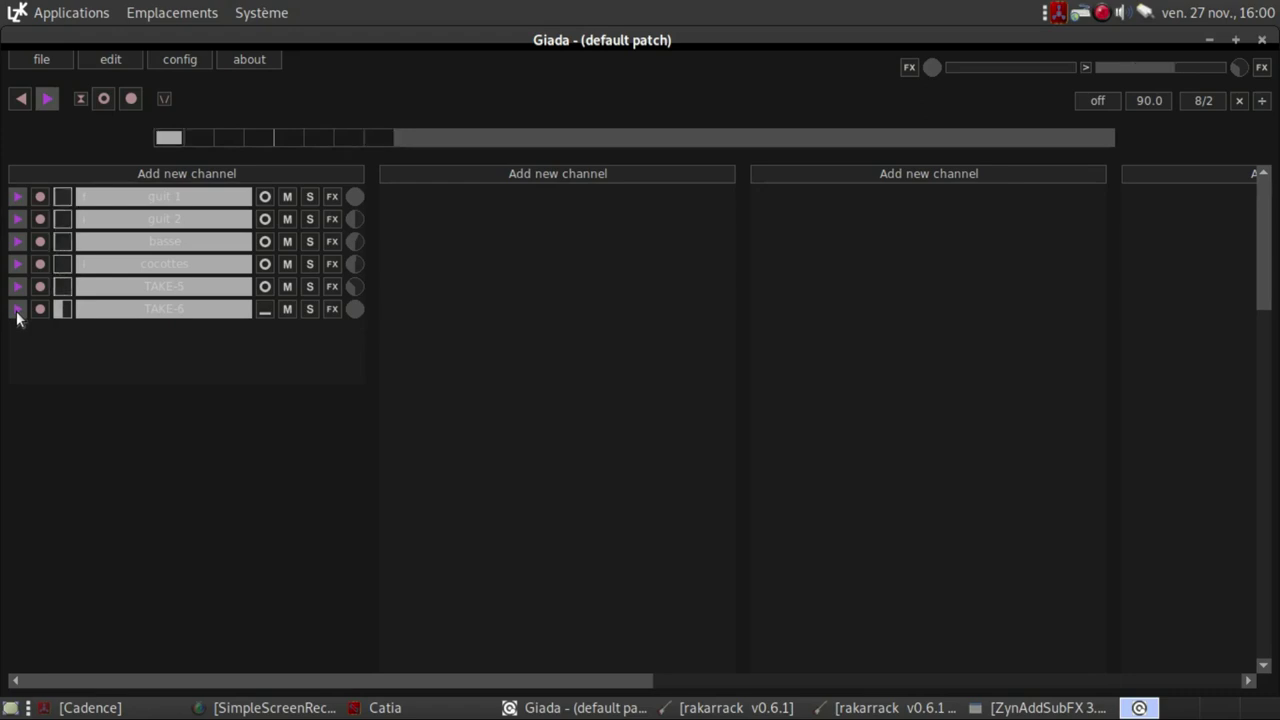
pyautogui.click(265, 310)
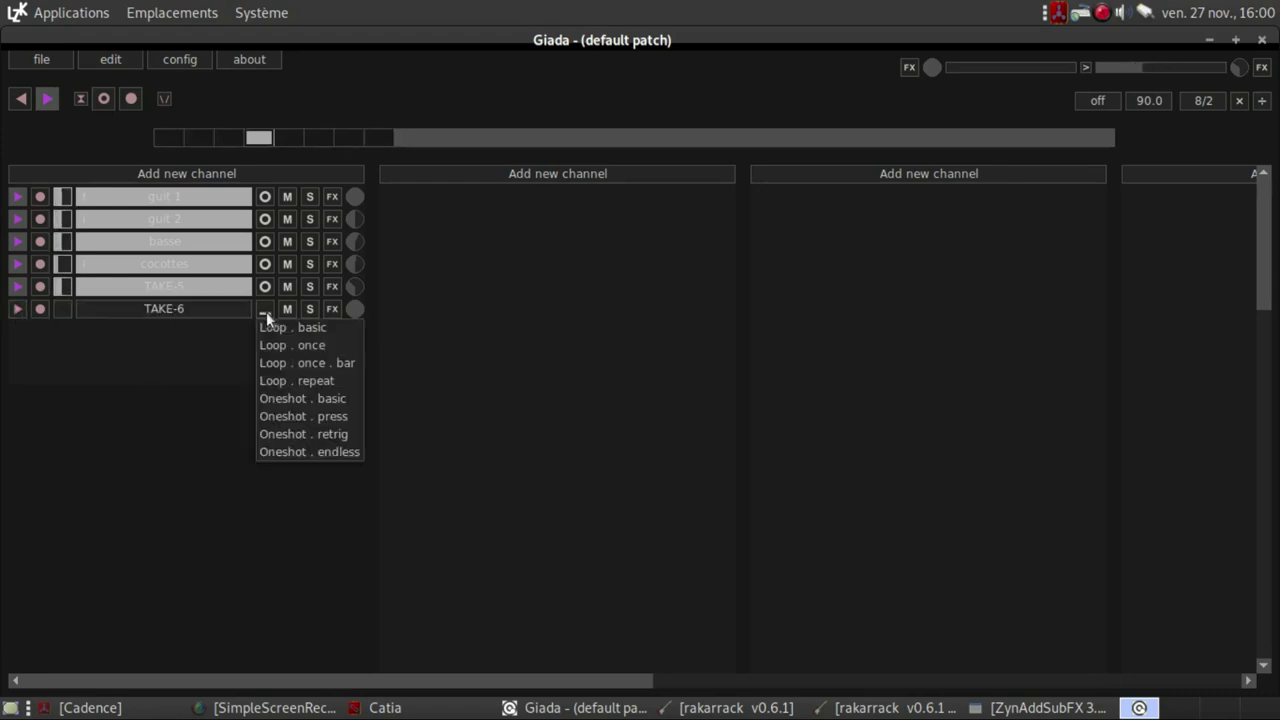
pyautogui.click(278, 328)
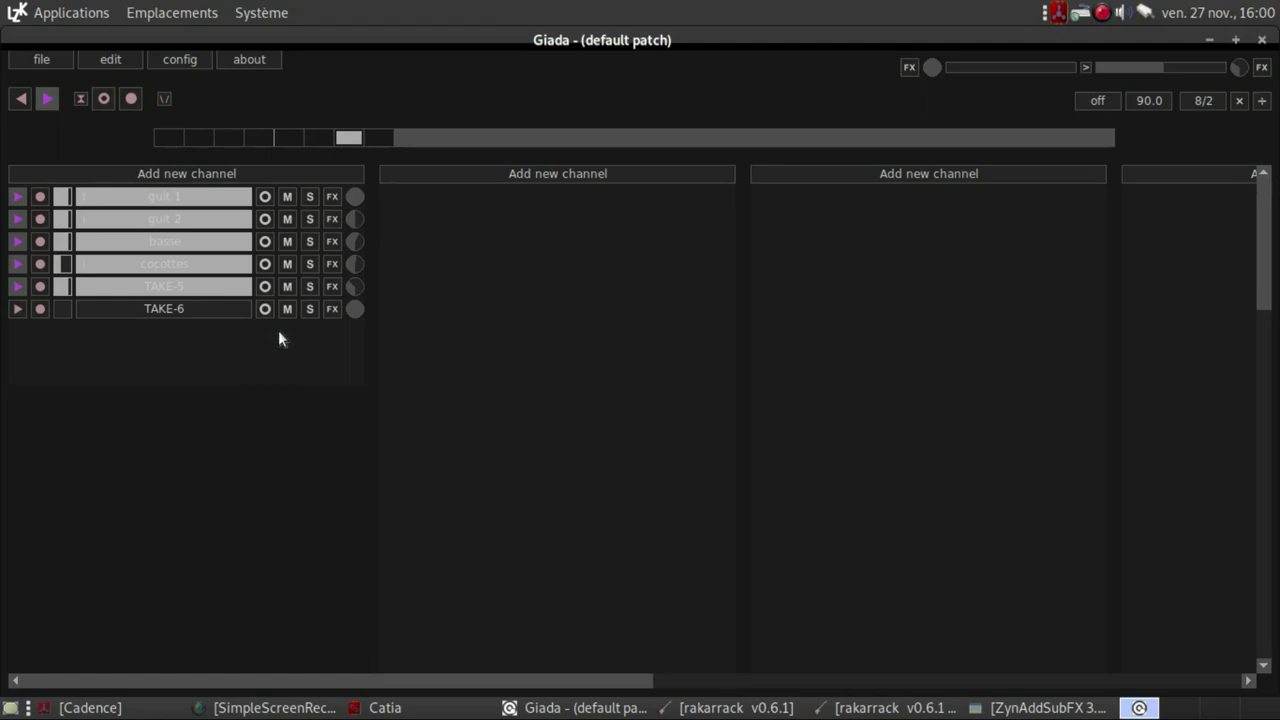
pyautogui.click(18, 311)
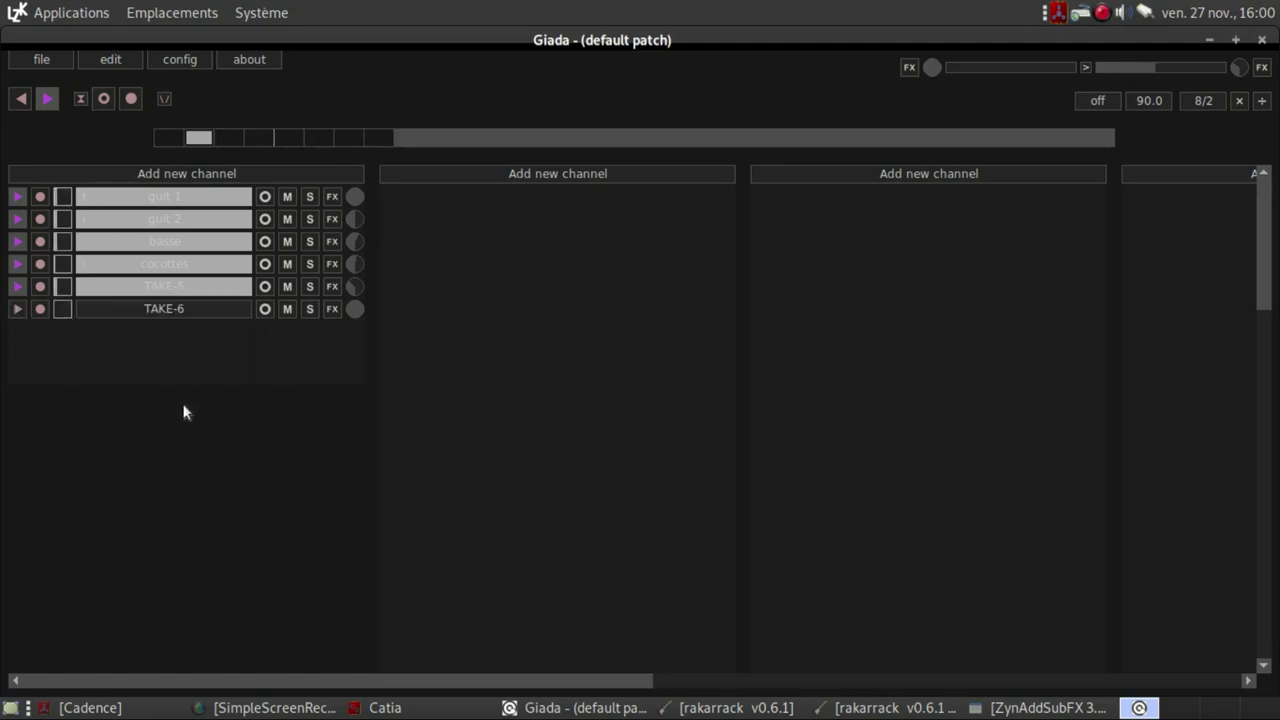
# Step: Rename the TAKE-5 channel as synth
pyautogui.click(180, 287)
pyautogui.rightClick(180, 287)
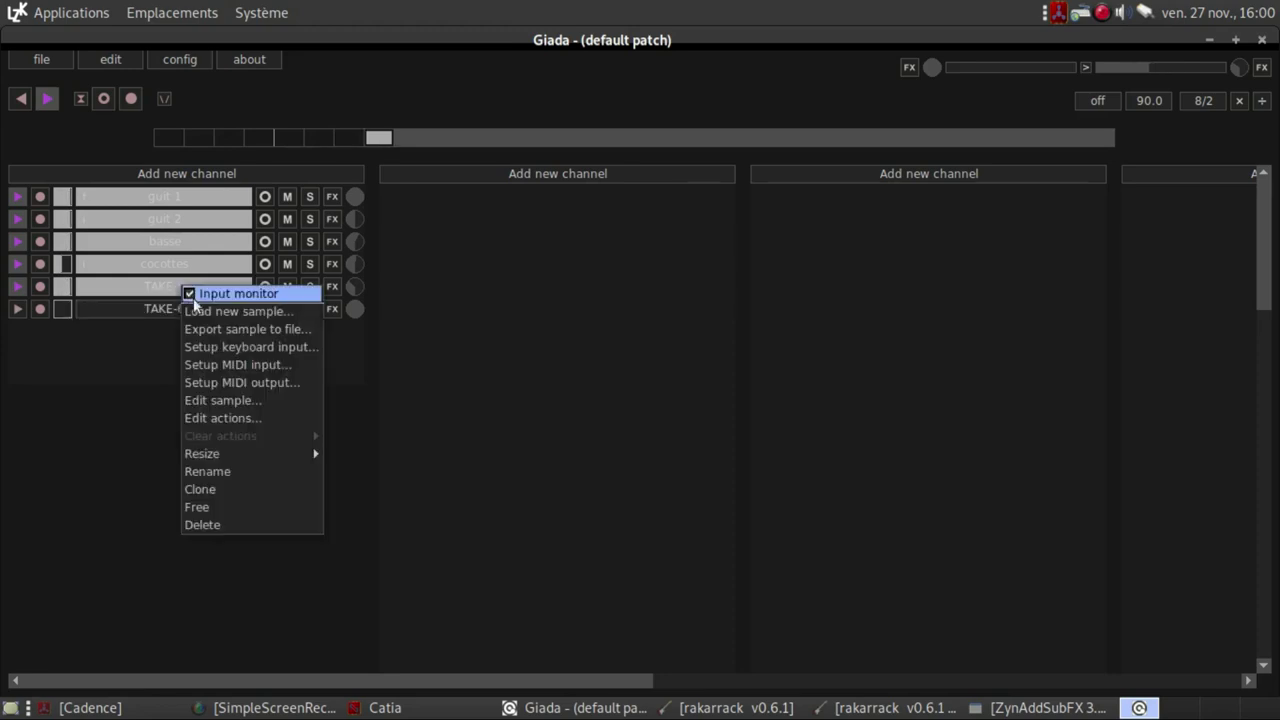
pyautogui.click(230, 478)
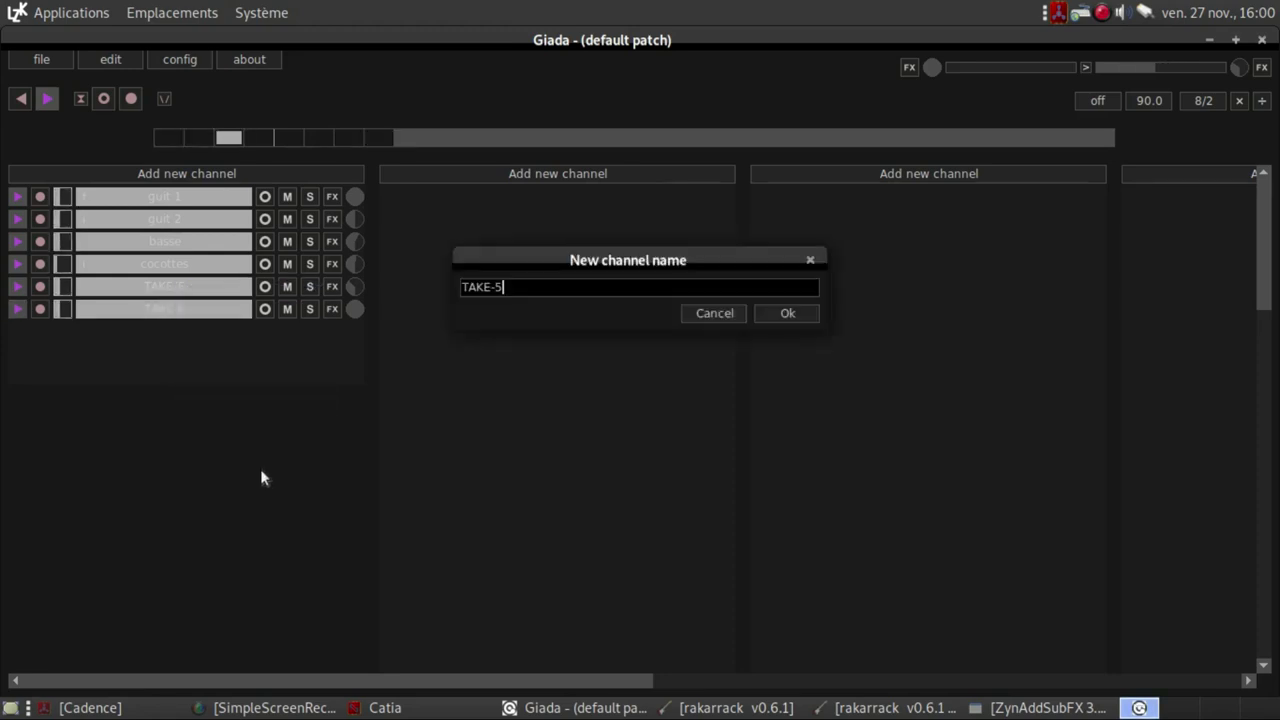
pyautogui.moveTo(506, 287); pyautogui.dragTo(460, 287)
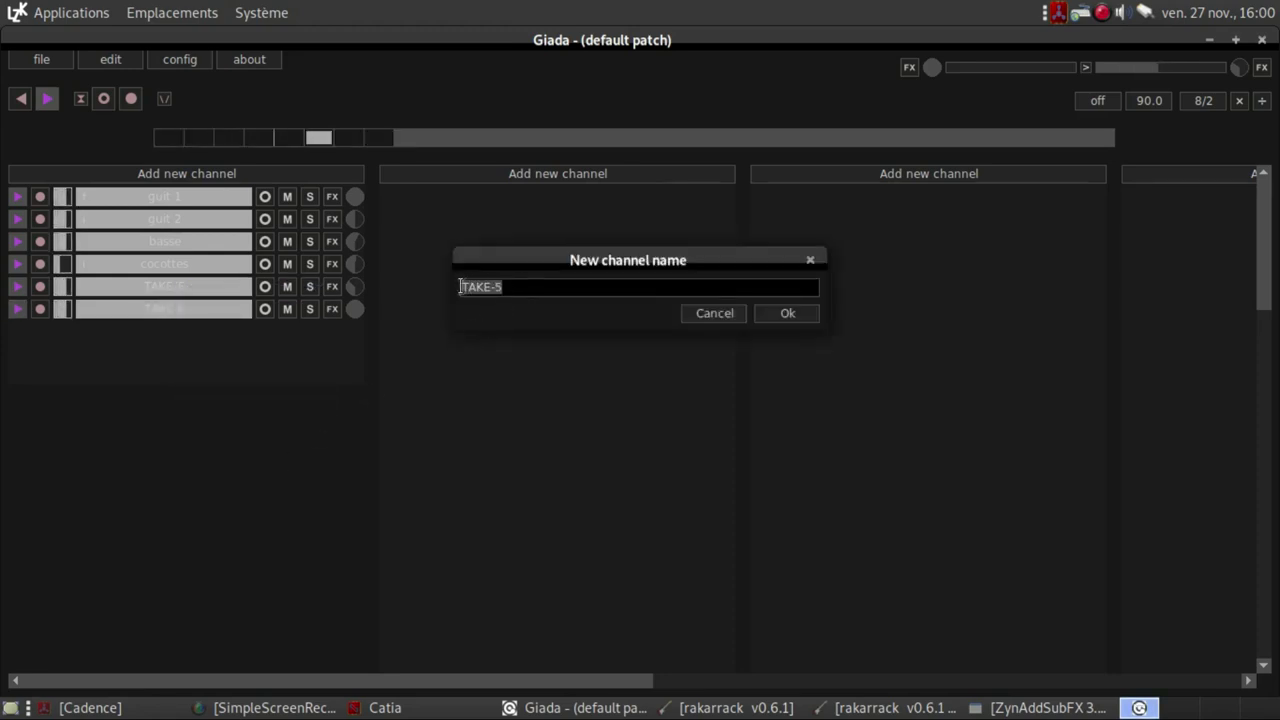
pyautogui.press('BackSpace')
pyautogui.write('synth')
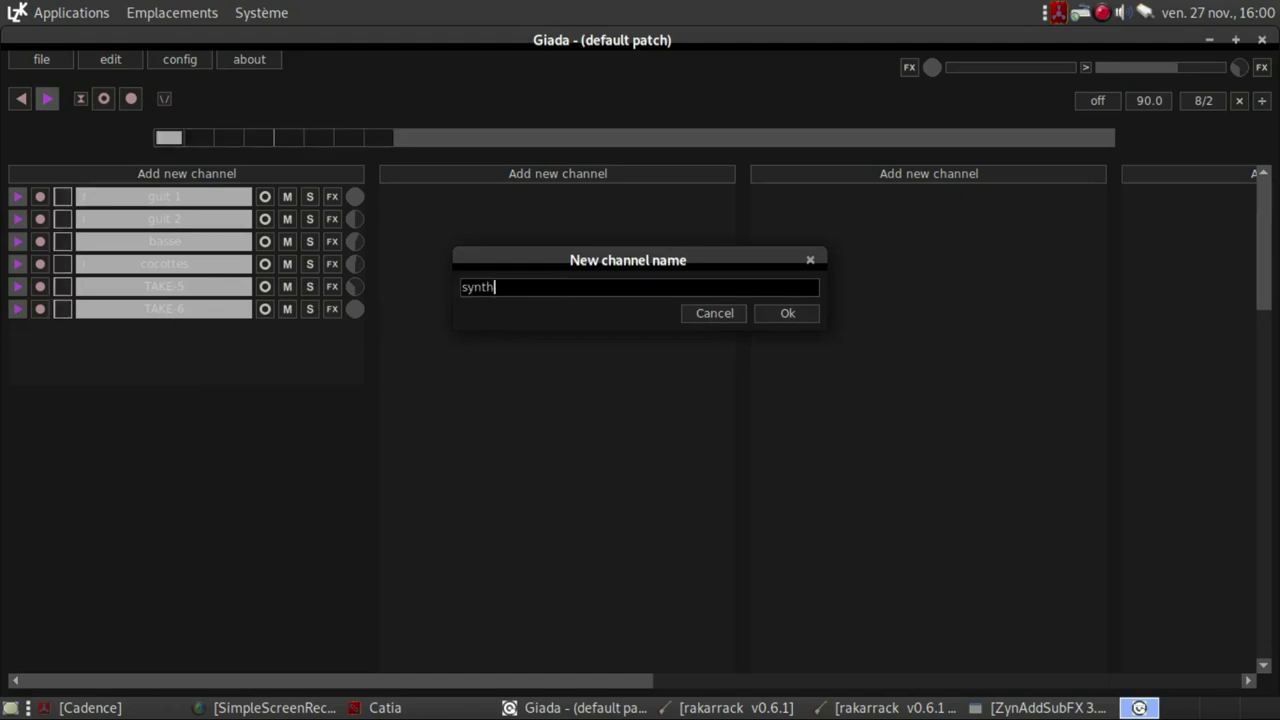
pyautogui.press('Return')
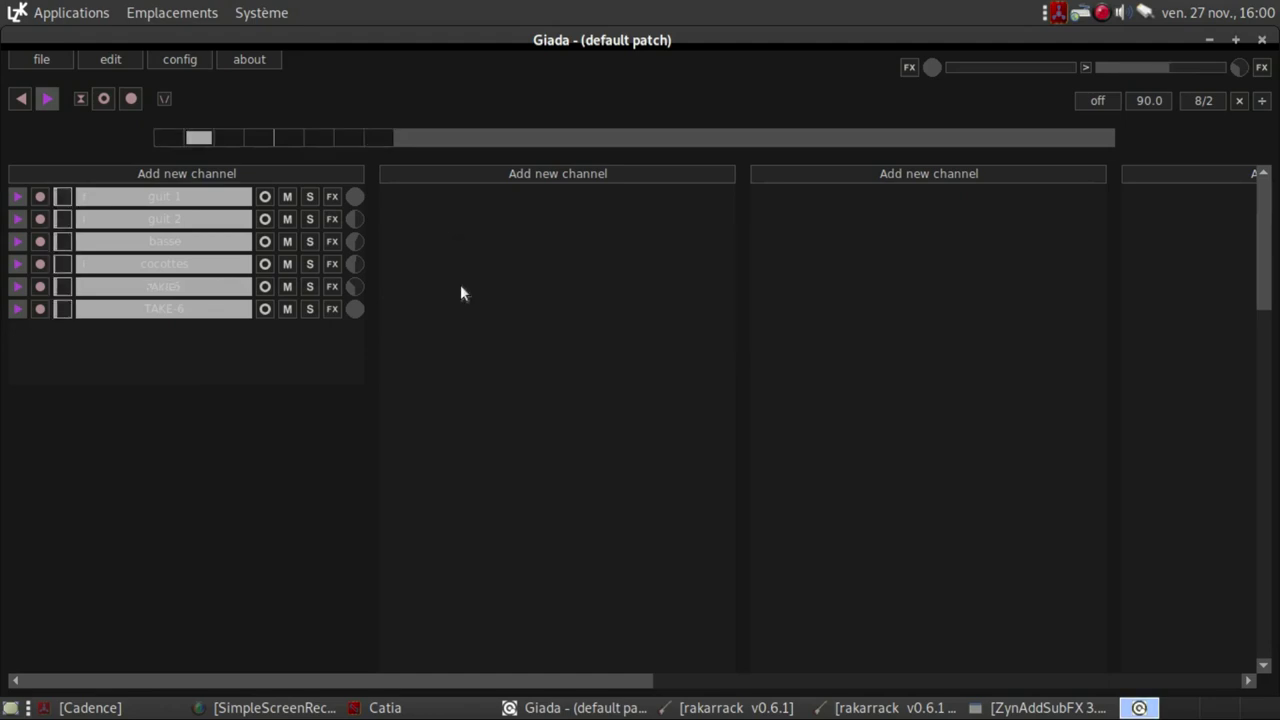
# Step: Rename the TAKE-6 channel as batterie
pyautogui.rightClick(155, 311)
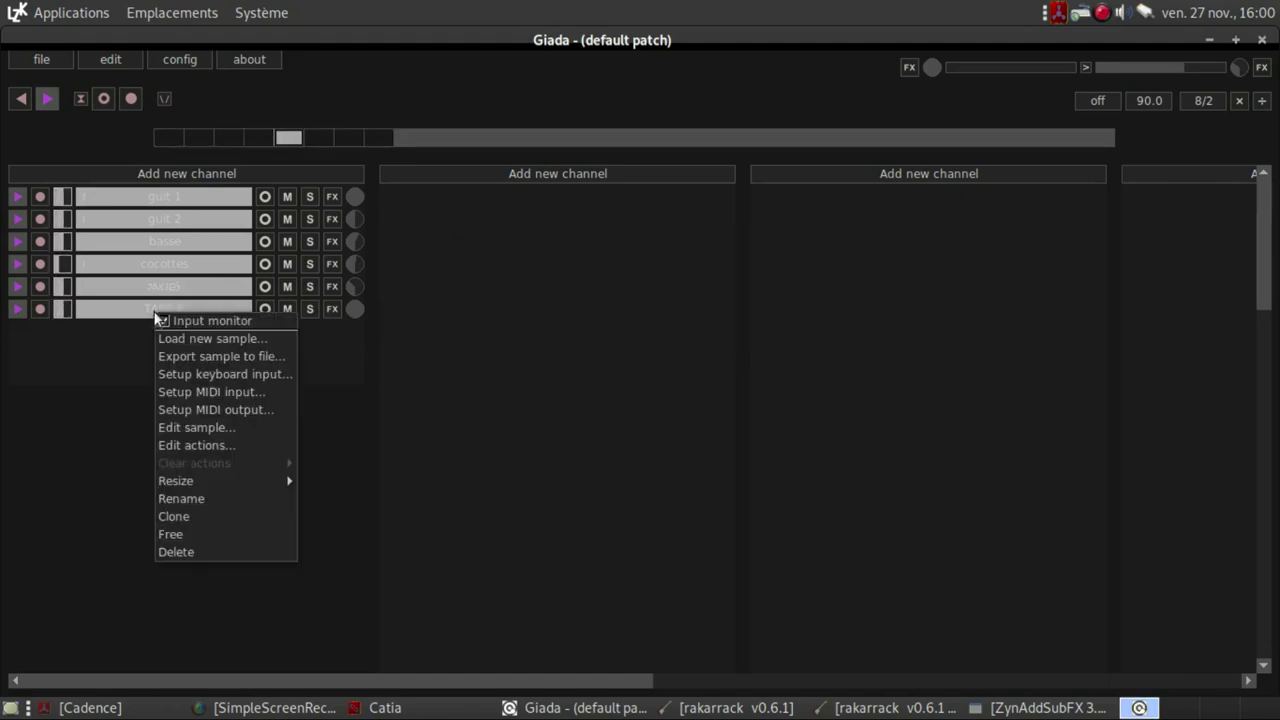
pyautogui.click(224, 498)
pyautogui.press('BackSpace')
pyautogui.press('BackSpace')
pyautogui.press('BackSpace')
pyautogui.press('BackSpace')
pyautogui.press('BackSpace')
pyautogui.press('BackSpace')
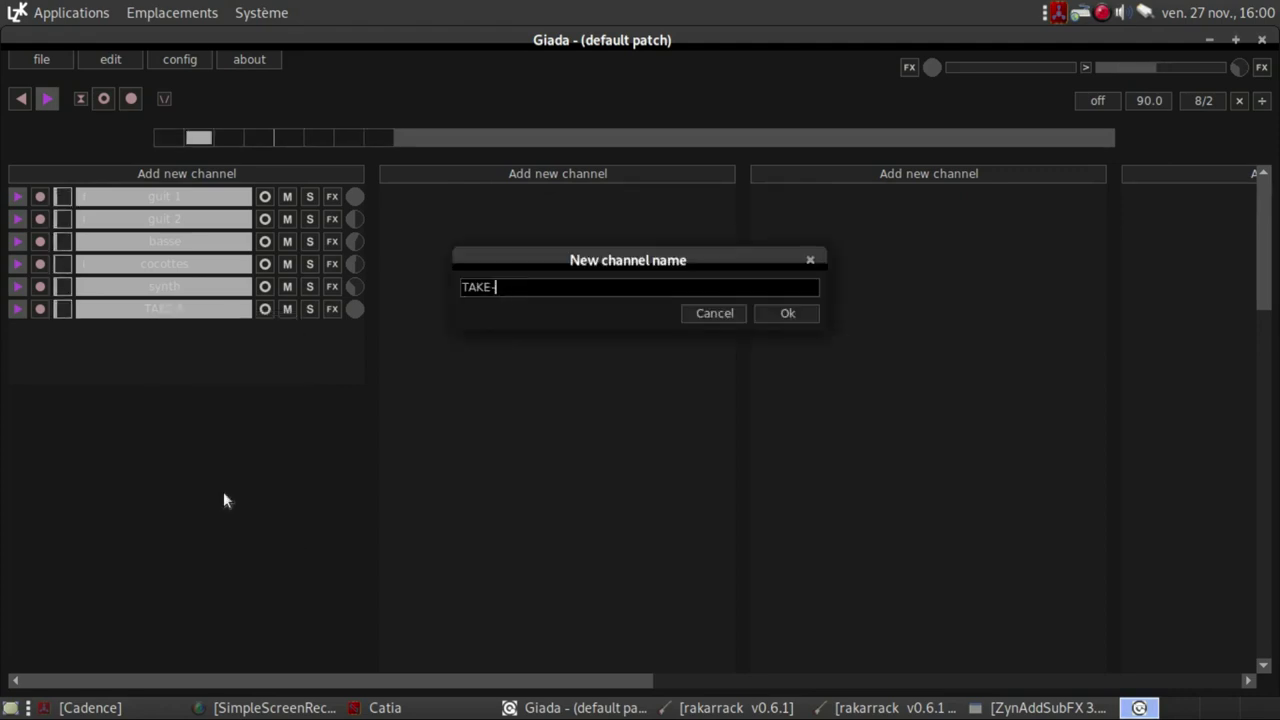
pyautogui.write('batterie')
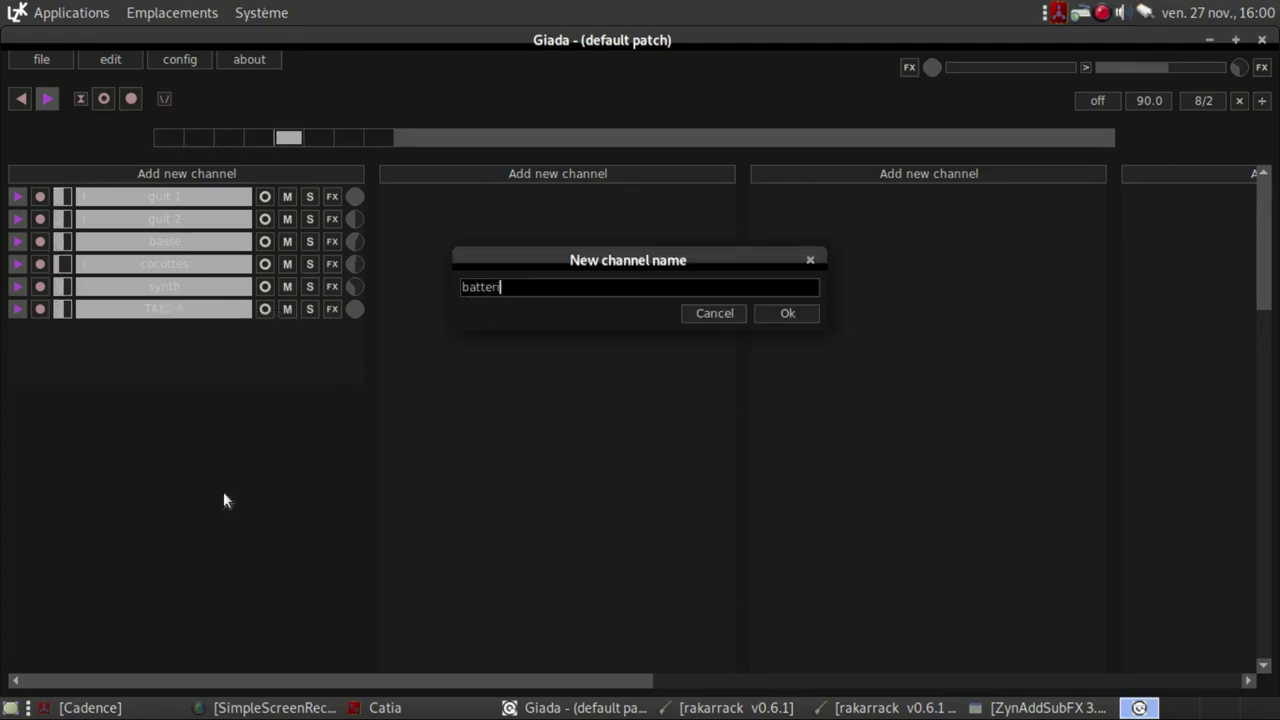
pyautogui.click(812, 314)
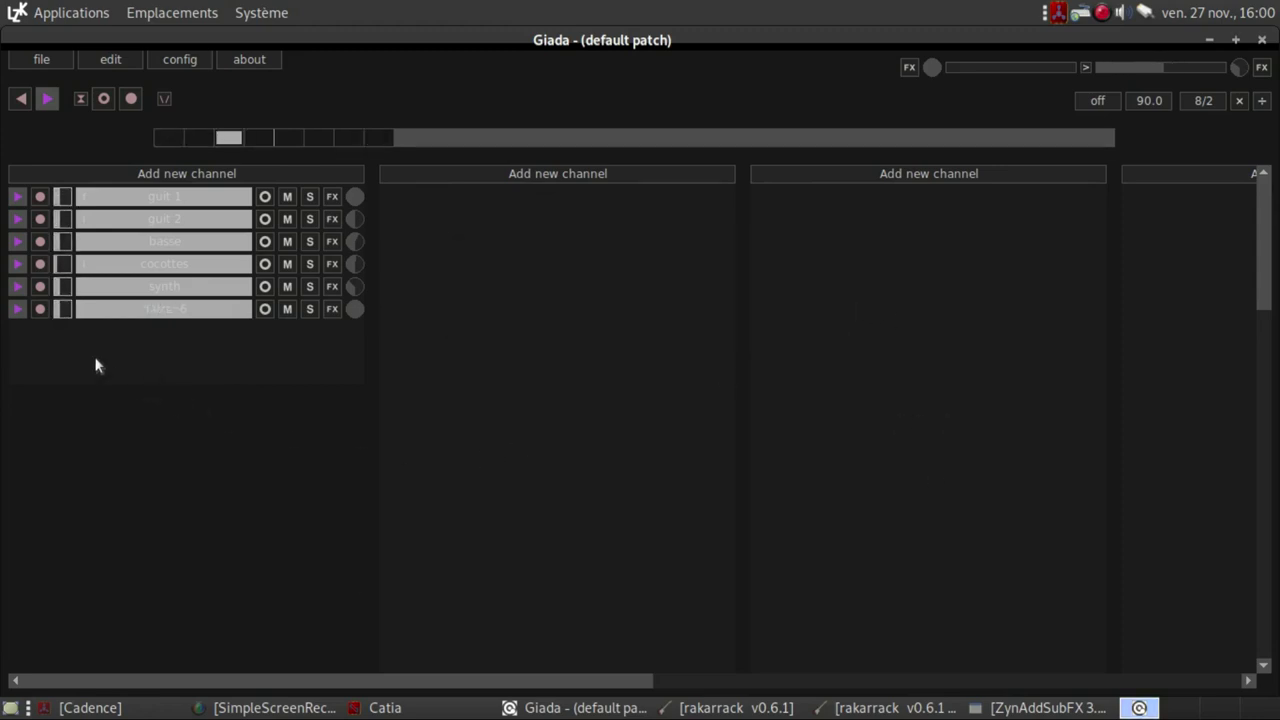
# Step: Add a sample channel below batterie in the first column
pyautogui.click(163, 178)
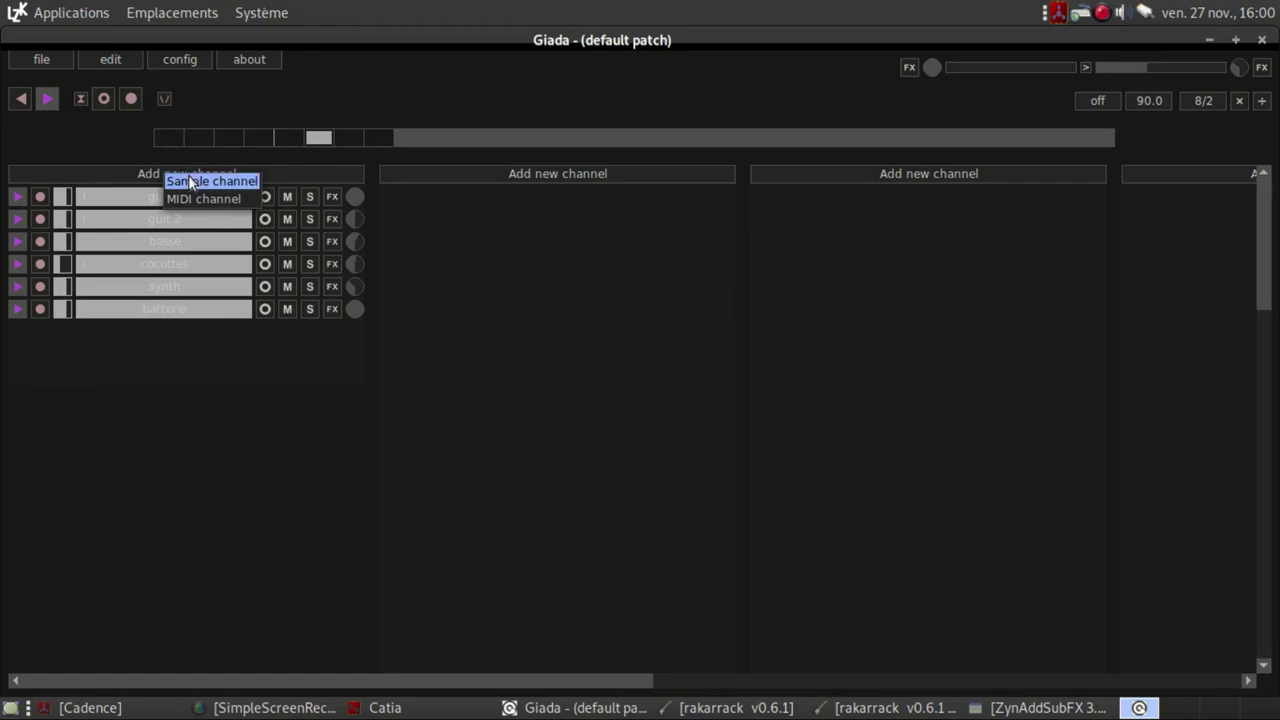
pyautogui.click(172, 181)
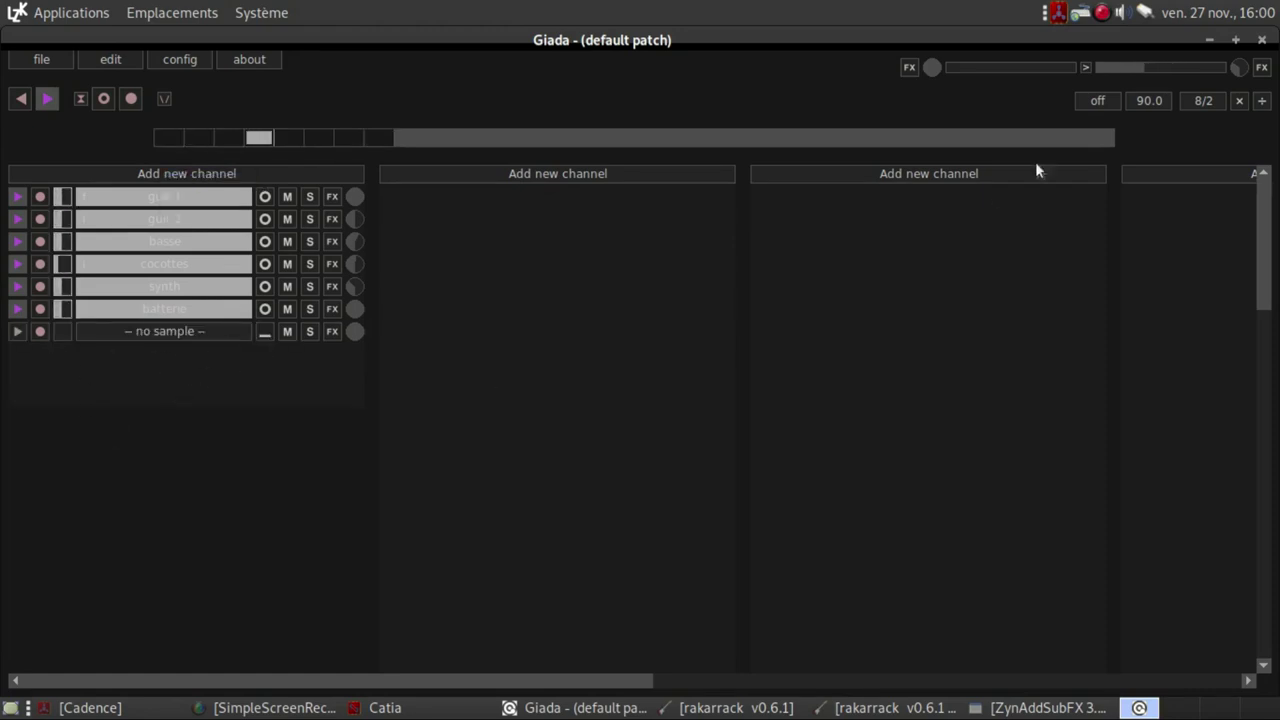
# Step: Set the sequencer length to 16 beats and 4 bars
pyautogui.click(1204, 101)
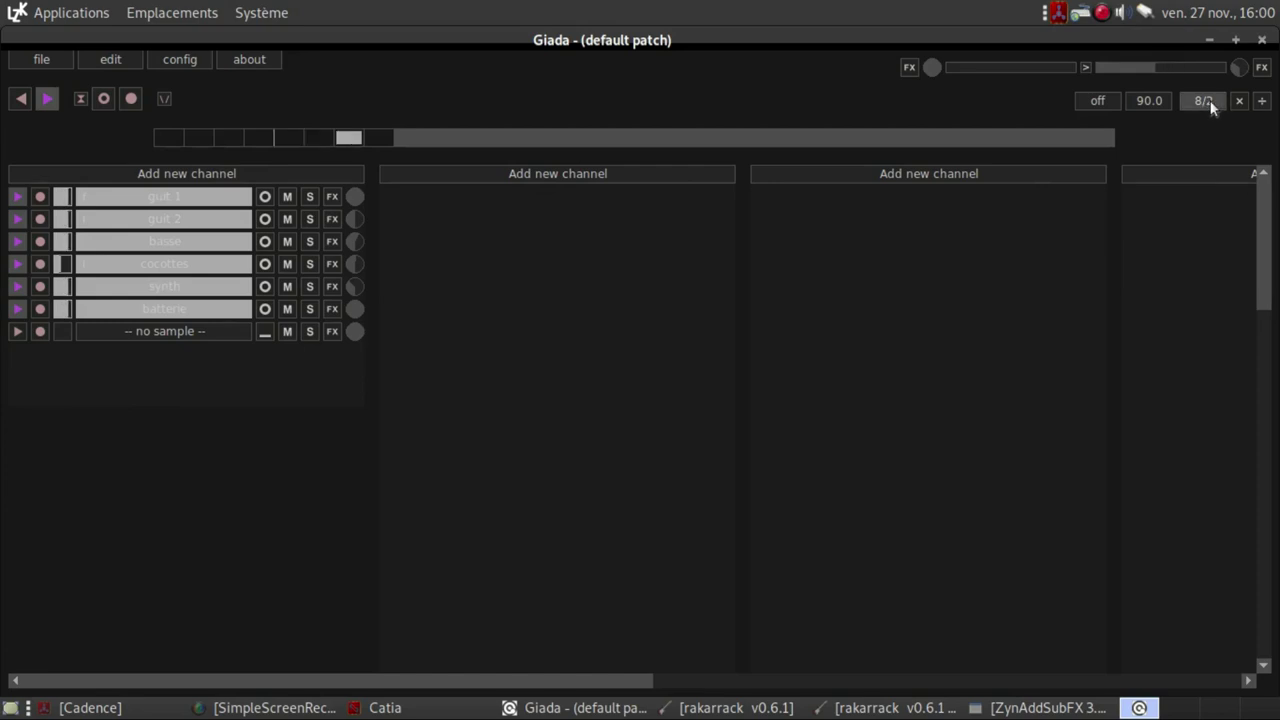
pyautogui.press('BackSpace')
pyautogui.write('16')
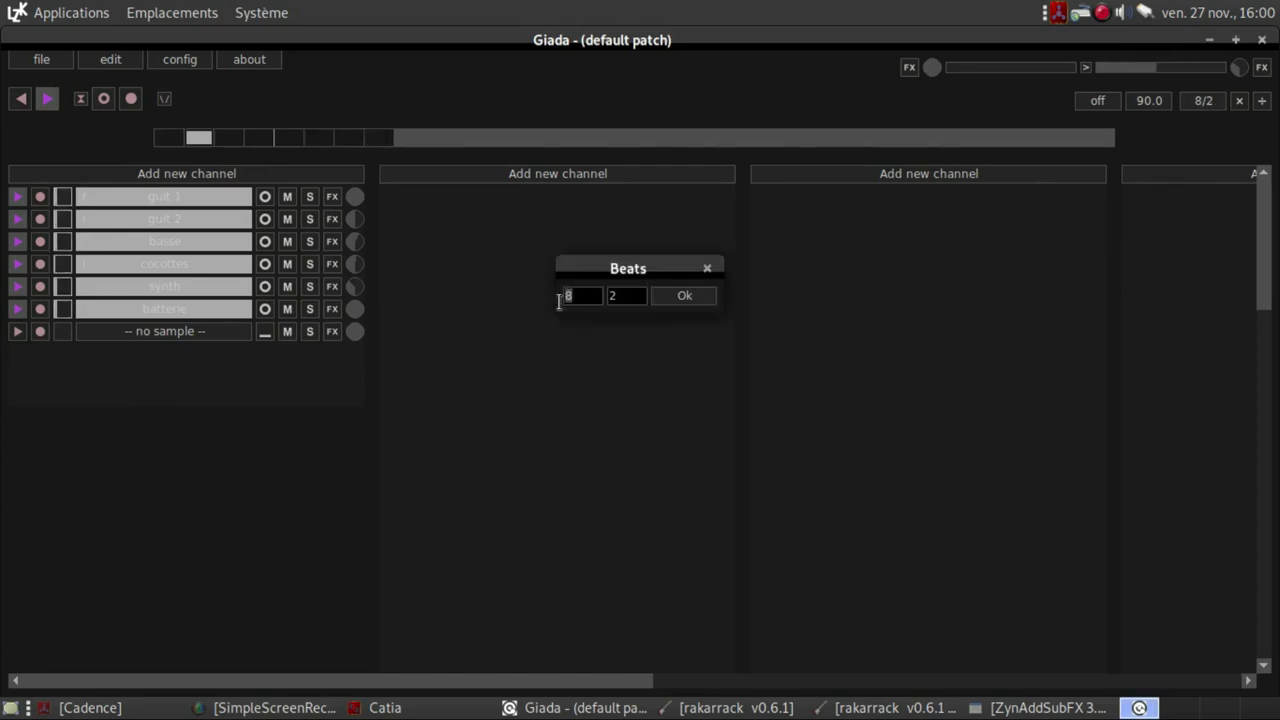
pyautogui.press('Tab')
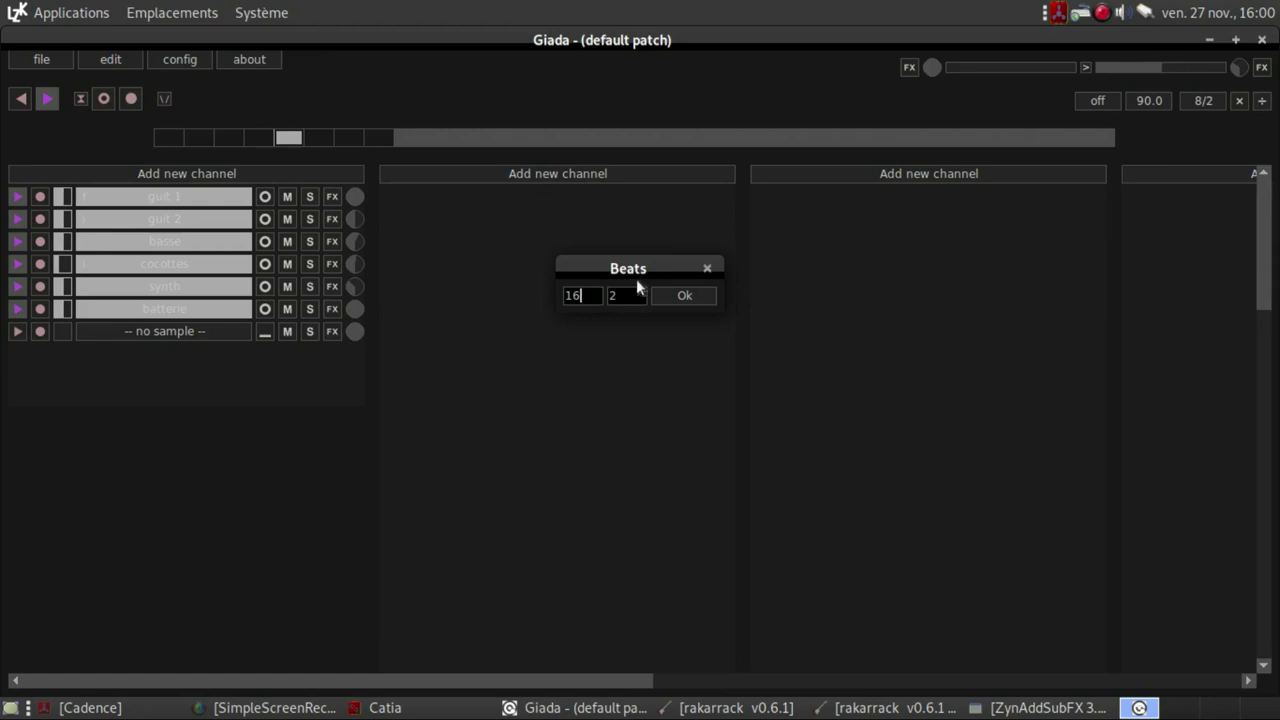
pyautogui.write('4')
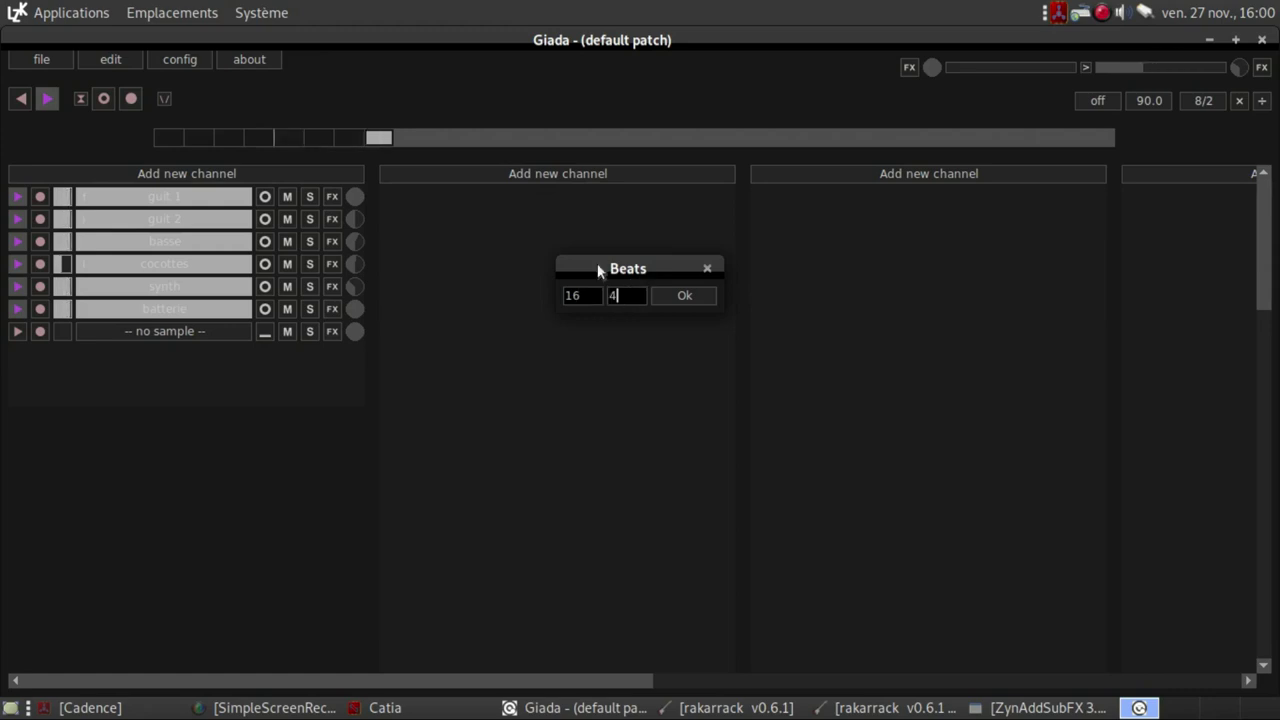
pyautogui.click(701, 295)
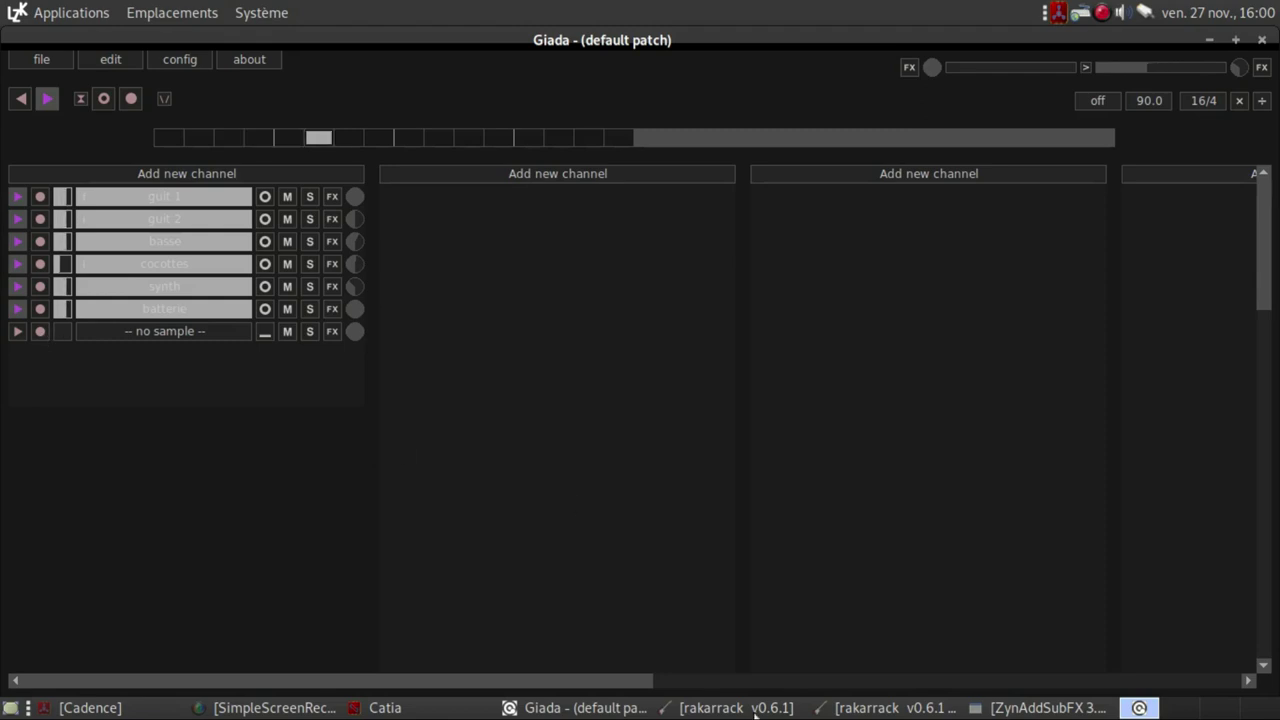
# Step: Switch to ZynAddSubFX and load the SPAZIO1 preset from the CORMI_SOUND bank
pyautogui.click(1017, 707)
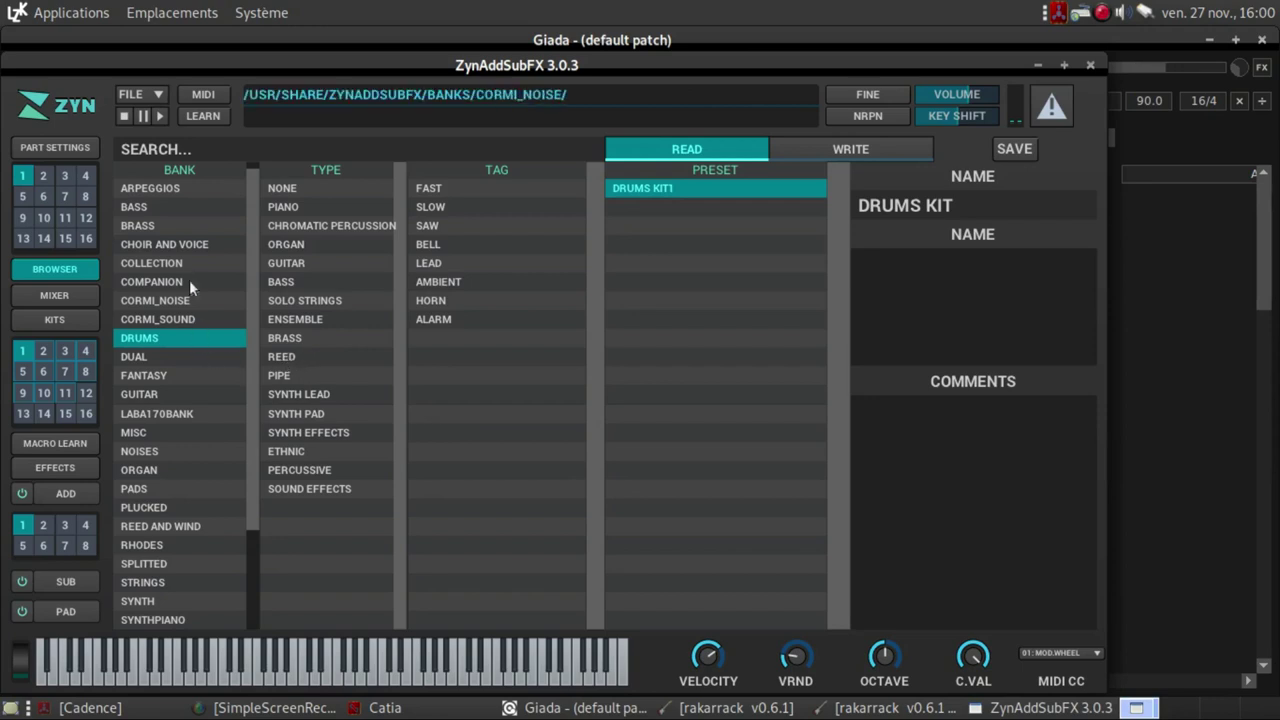
pyautogui.click(176, 318)
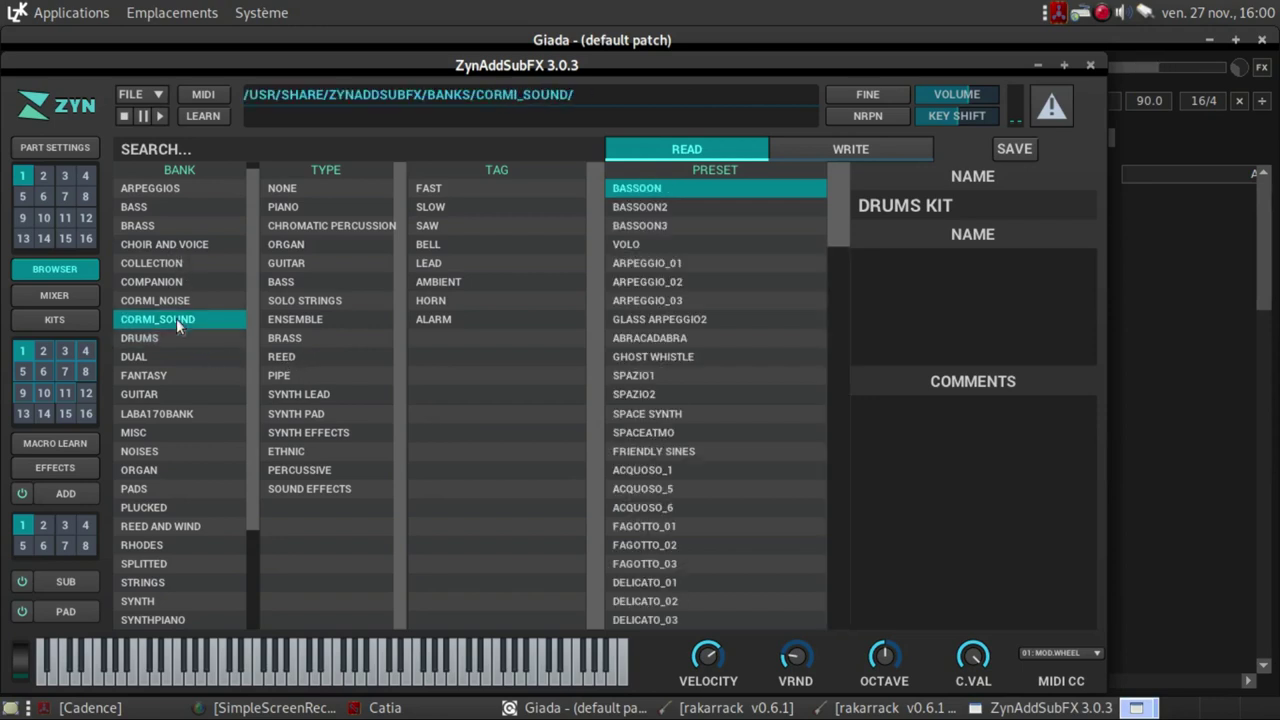
pyautogui.click(647, 377)
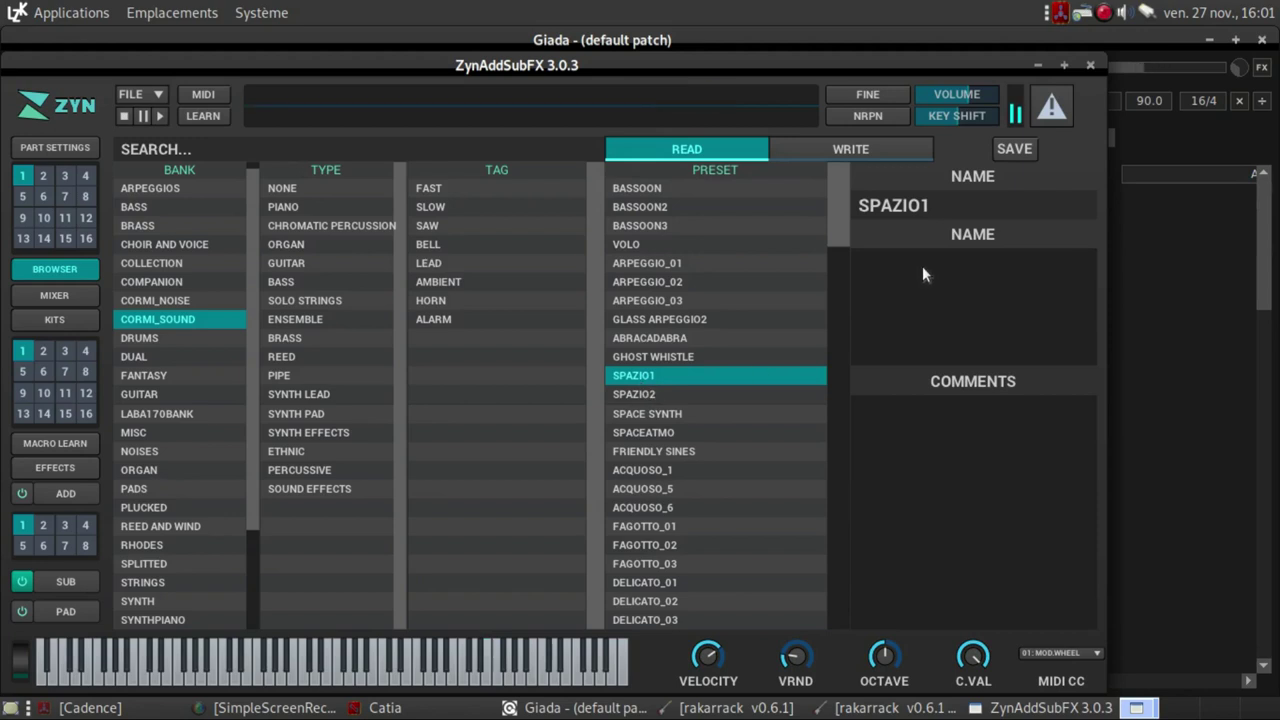
# Step: Switch back to Giada, arm the empty channel below batterie, record a synth take into it and audition the take
pyautogui.click(577, 709)
pyautogui.click(41, 333)
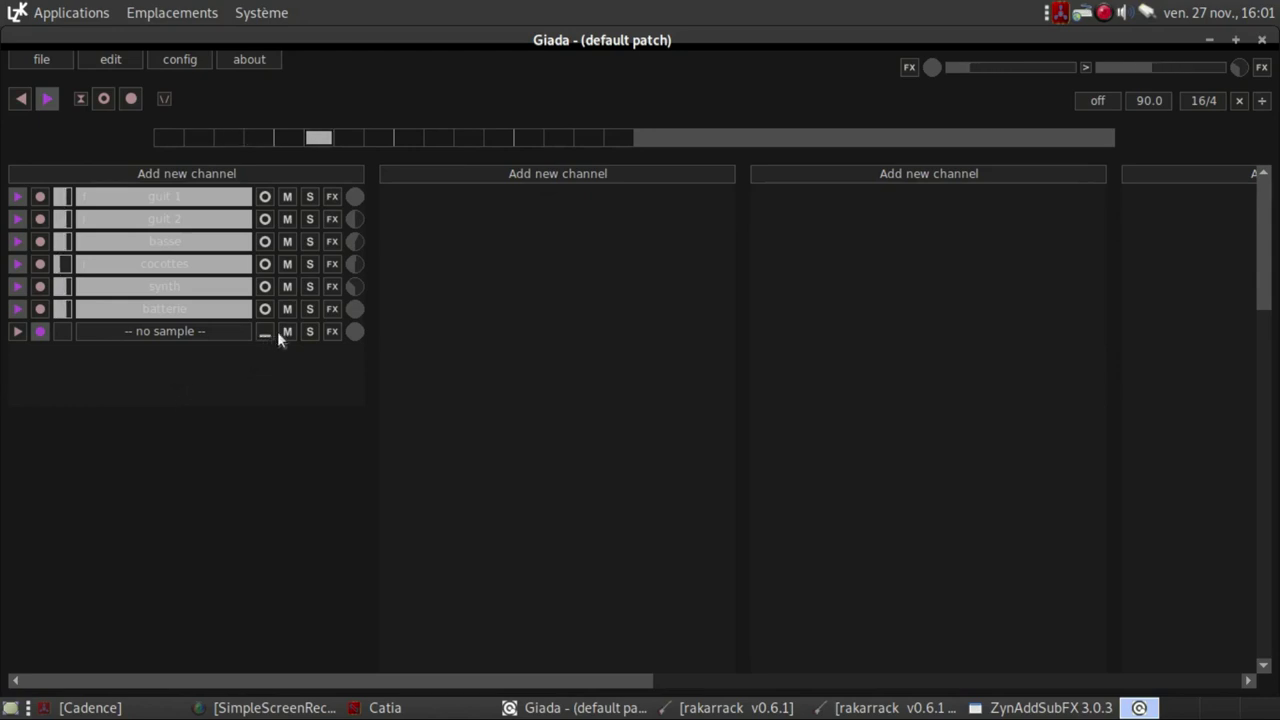
pyautogui.click(131, 99)
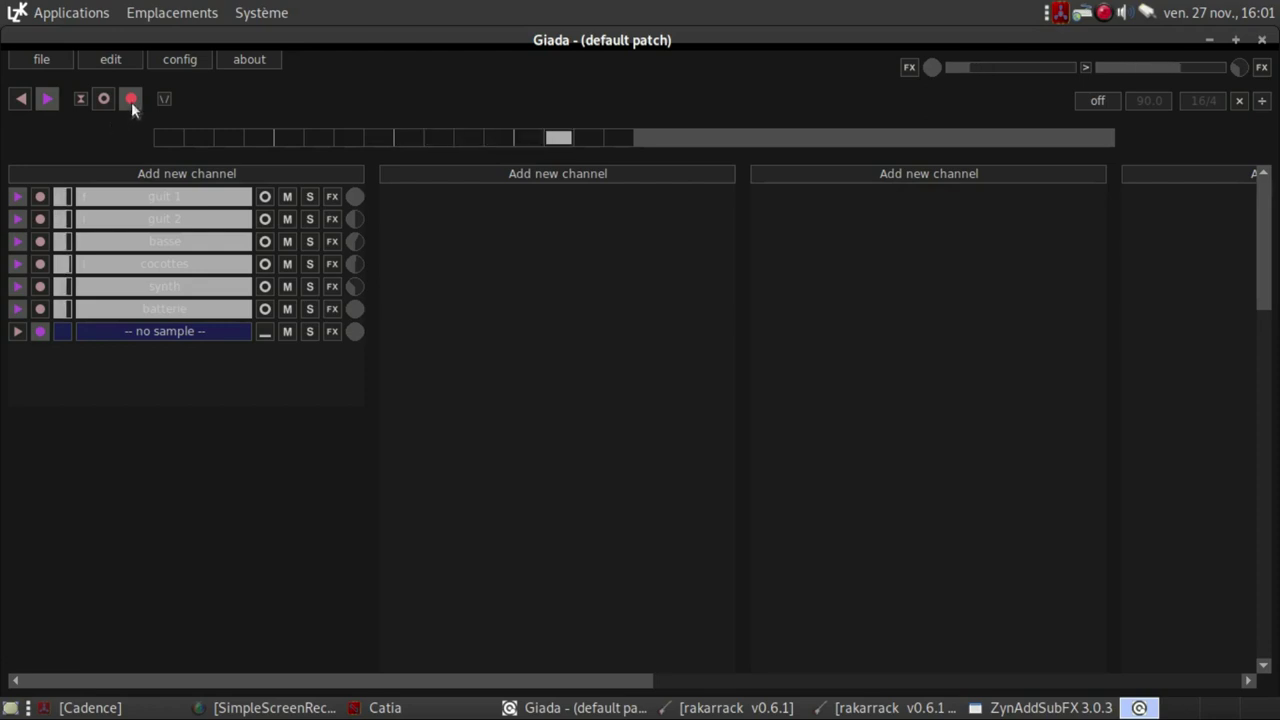
pyautogui.click(131, 95)
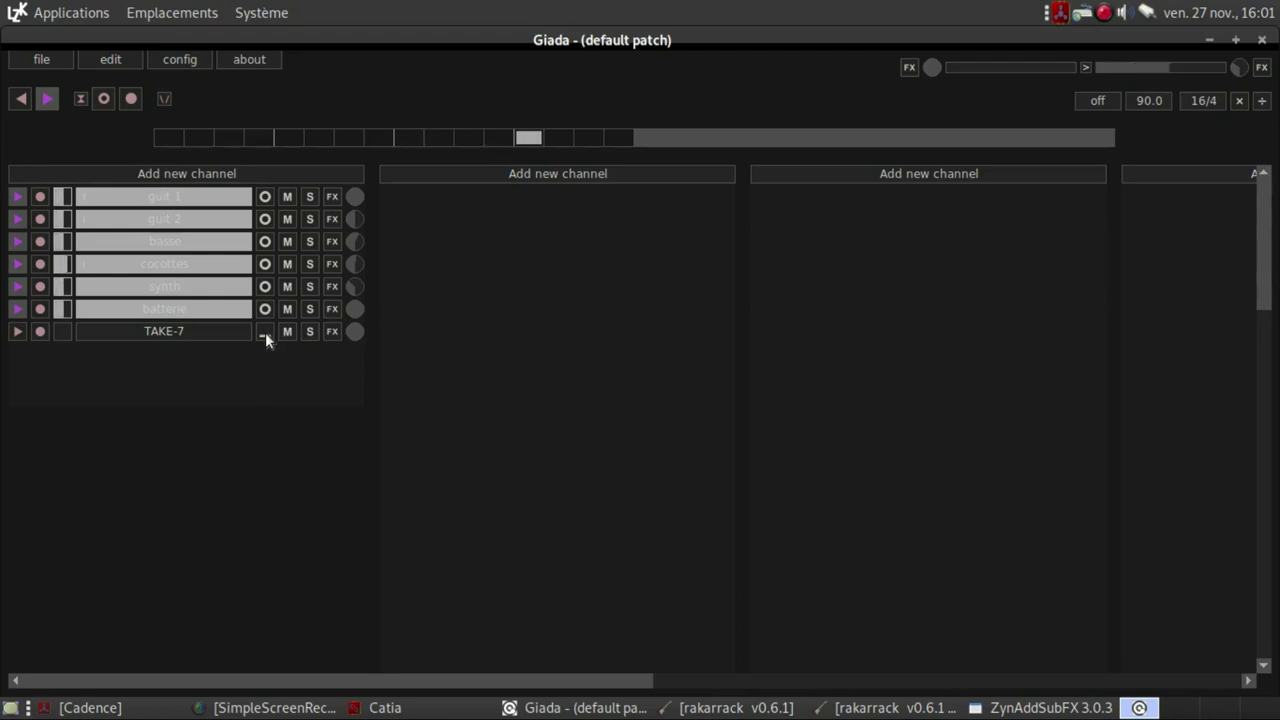
pyautogui.click(18, 331)
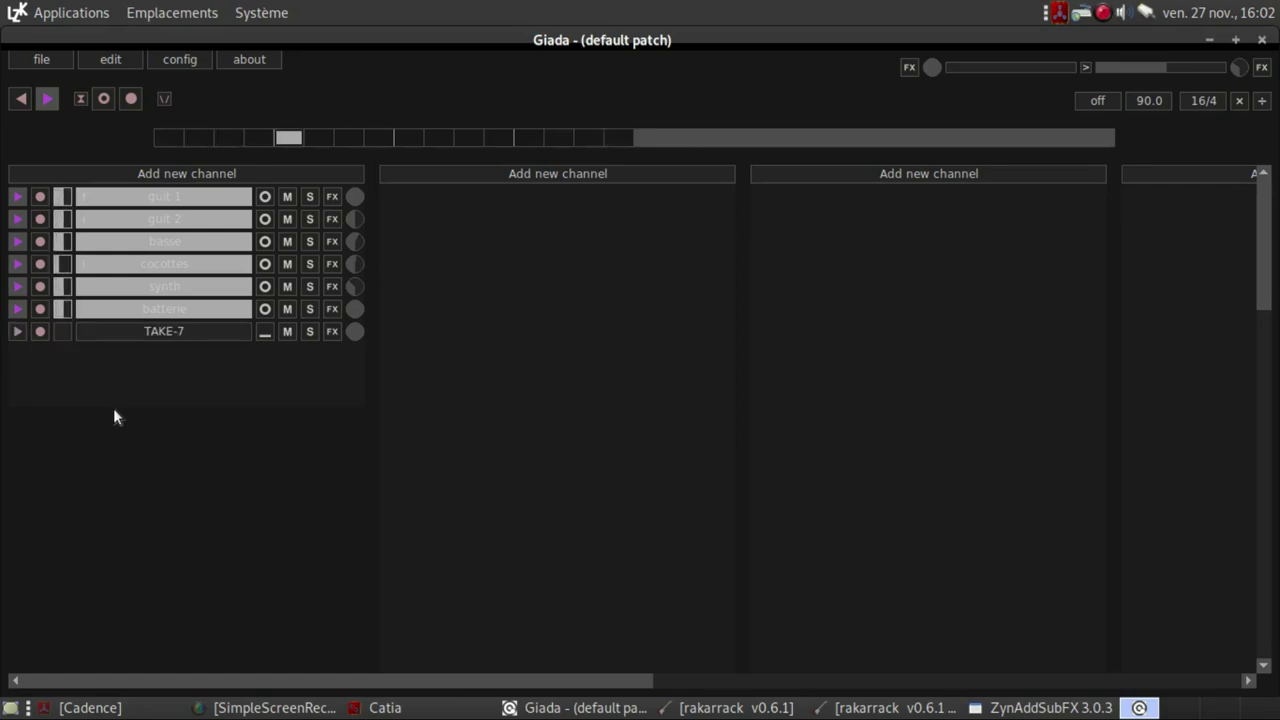
# Step: Rename the TAKE-7 channel as note
pyautogui.rightClick(155, 331)
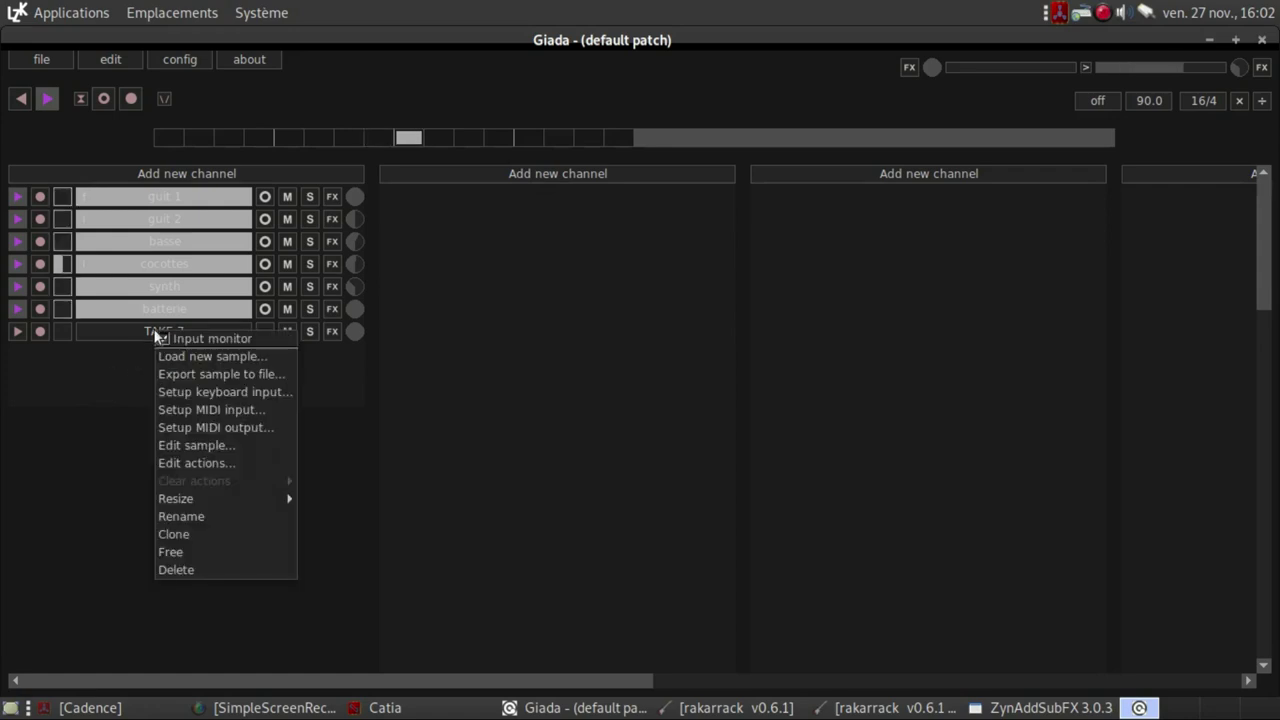
pyautogui.click(215, 515)
pyautogui.press('BackSpace')
pyautogui.press('BackSpace')
pyautogui.press('BackSpace')
pyautogui.press('BackSpace')
pyautogui.press('BackSpace')
pyautogui.press('BackSpace')
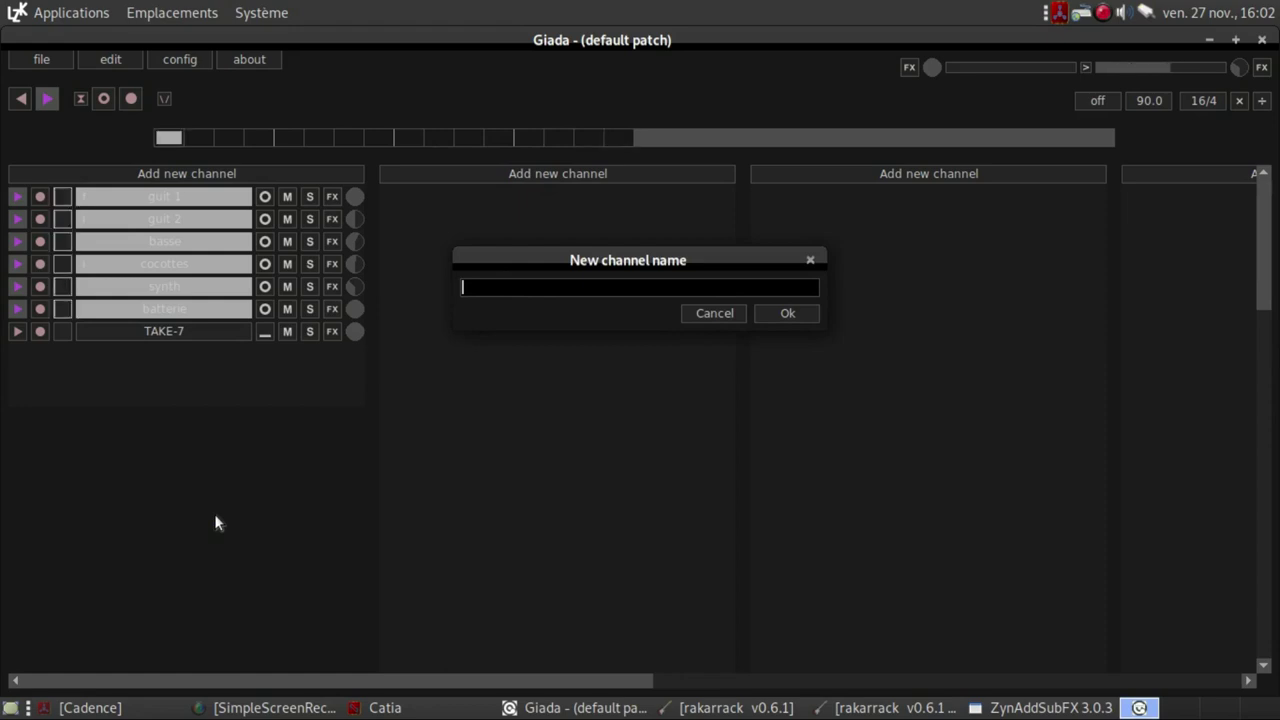
pyautogui.write('not')
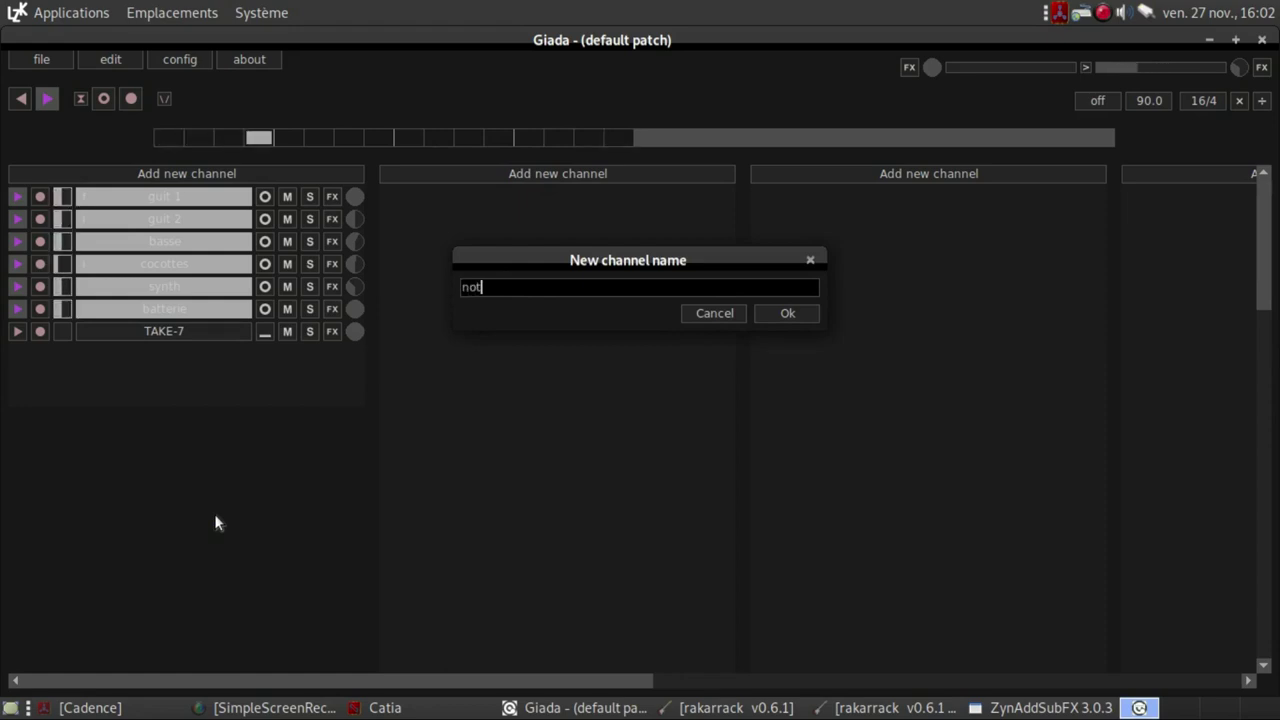
pyautogui.write('e')
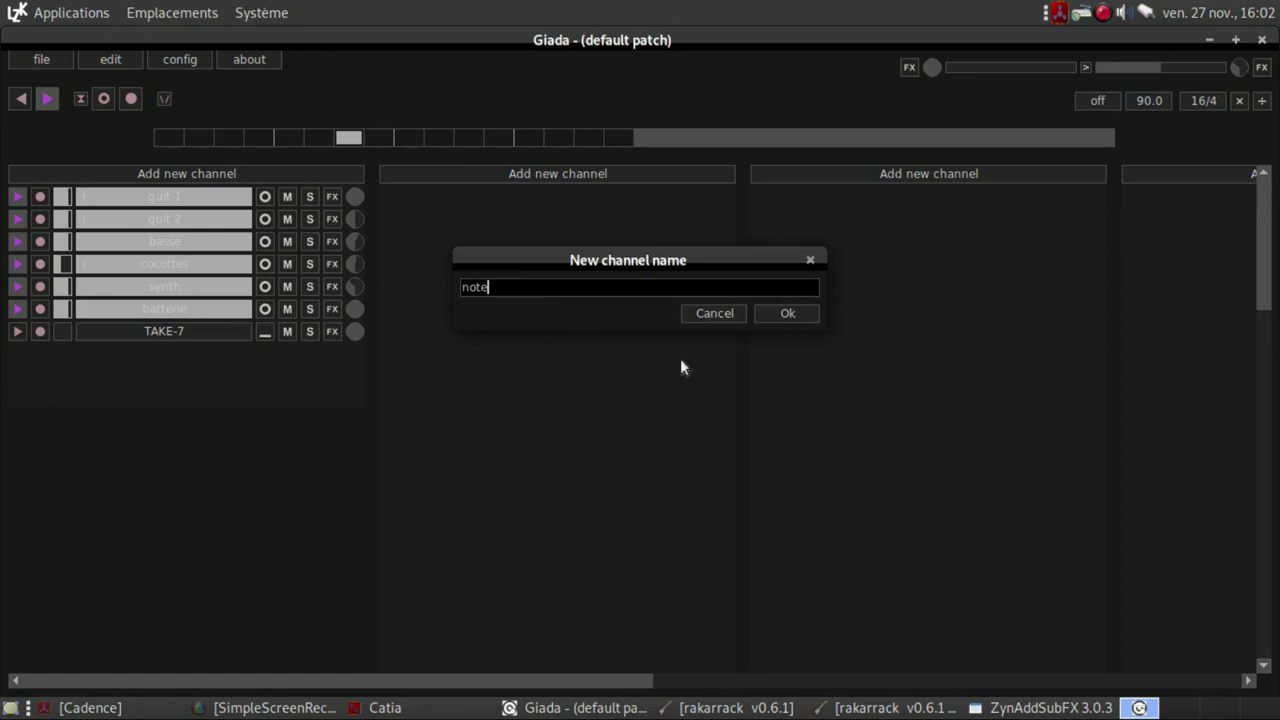
pyautogui.click(805, 313)
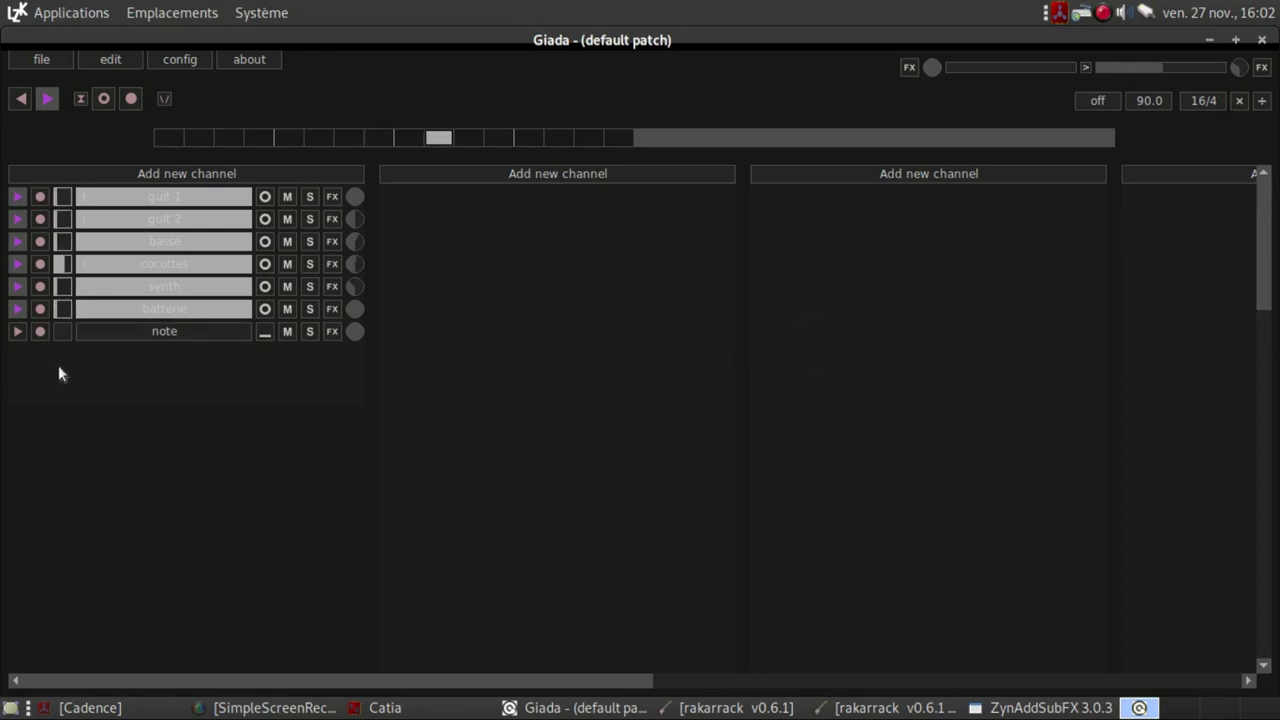
# Step: Assign the letter a as the note channel's keyboard input and trigger its sample with it
pyautogui.rightClick(171, 328)
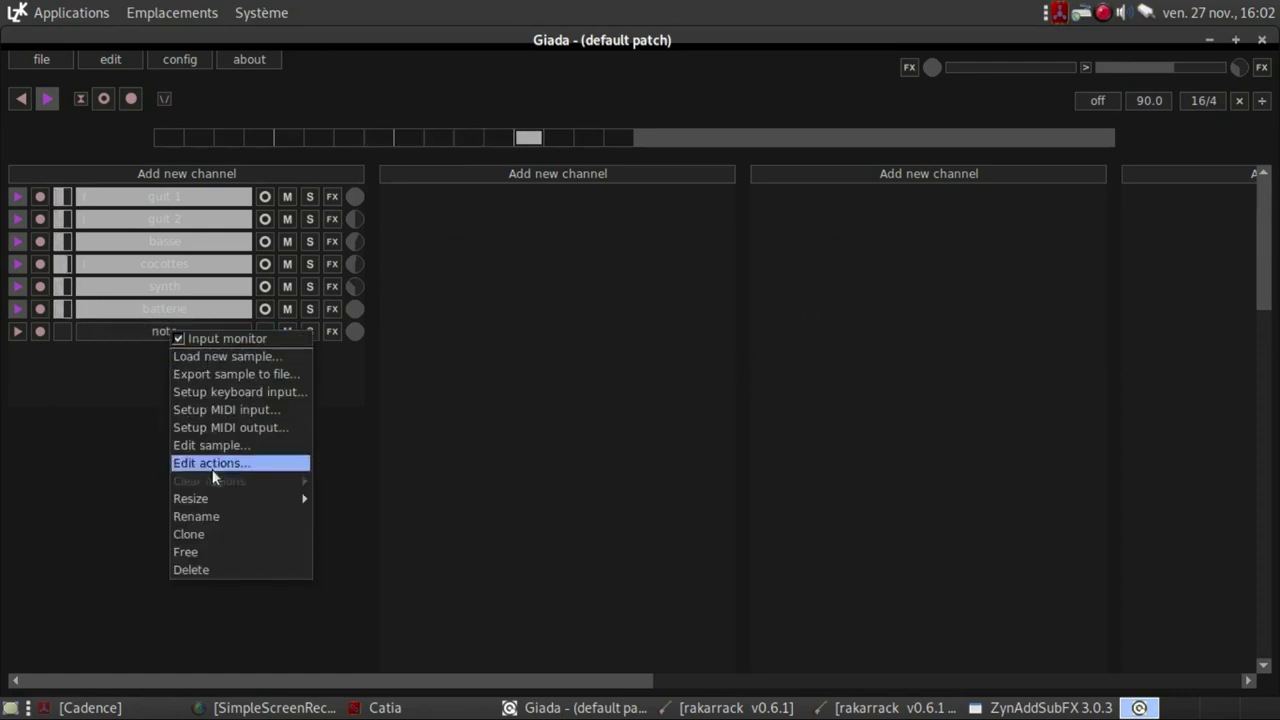
pyautogui.moveTo(216, 506)
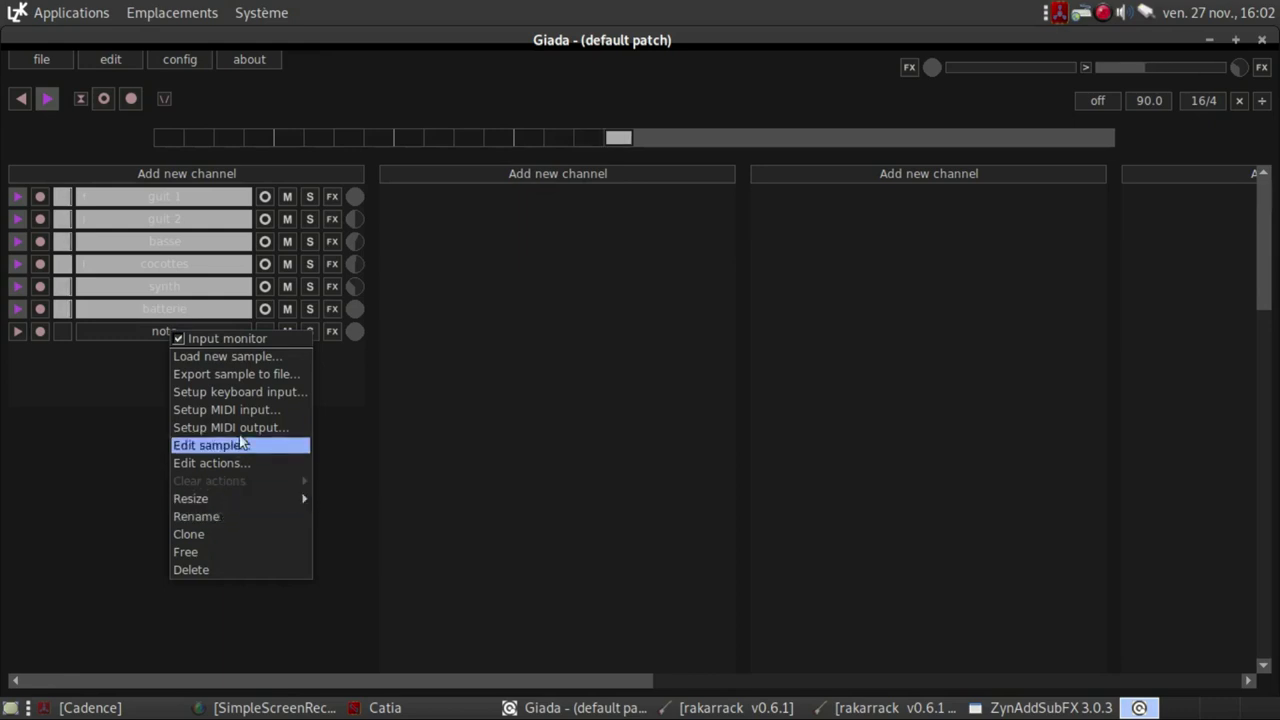
pyautogui.click(245, 392)
pyautogui.press('a')
pyautogui.click(660, 350)
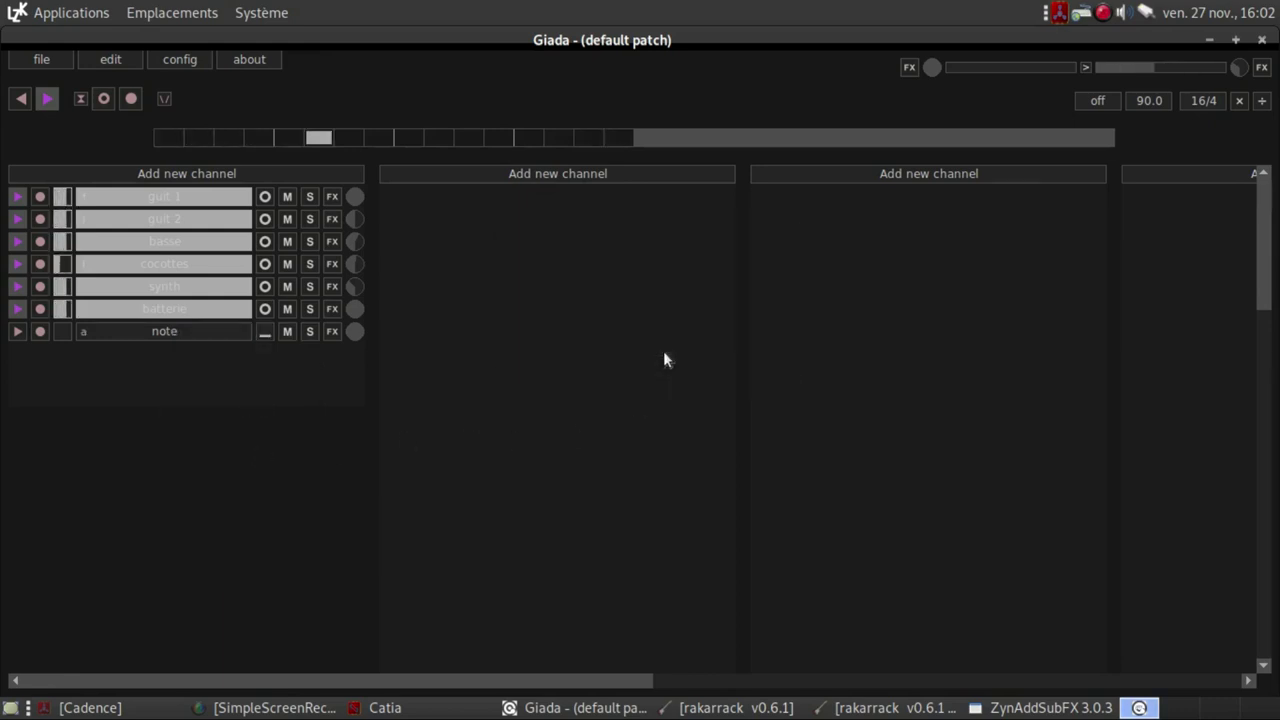
pyautogui.press('a')
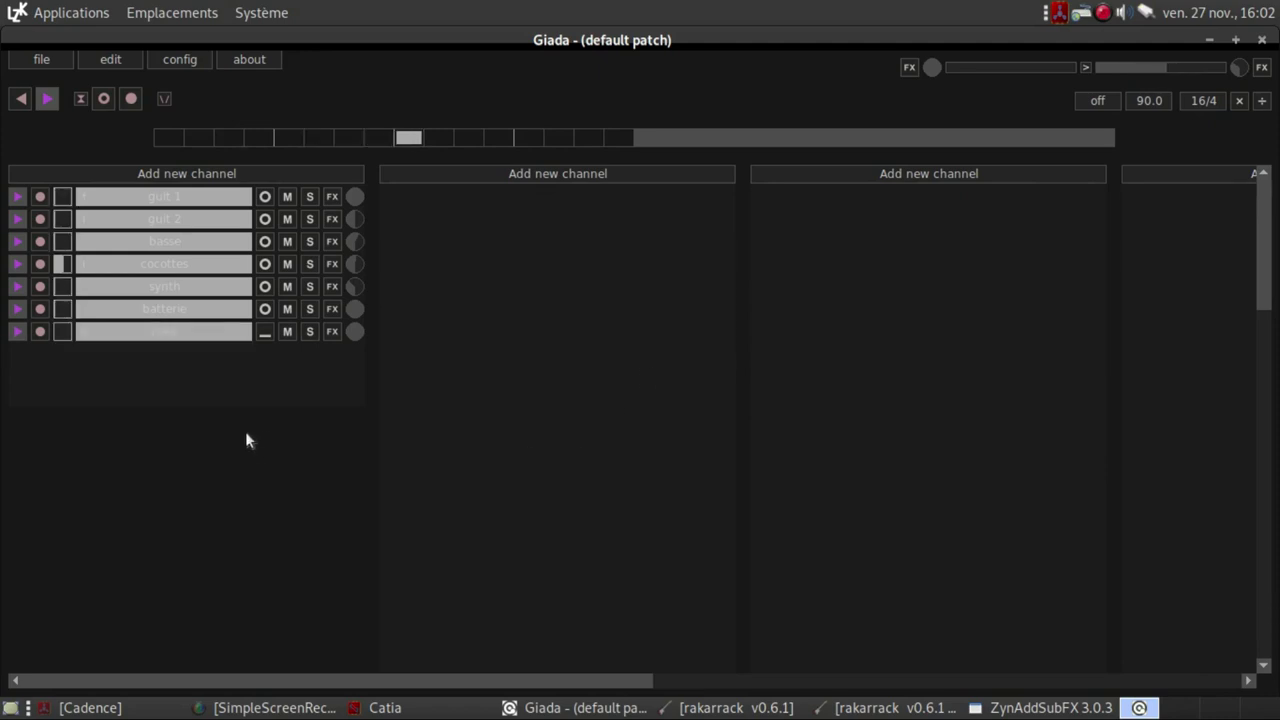